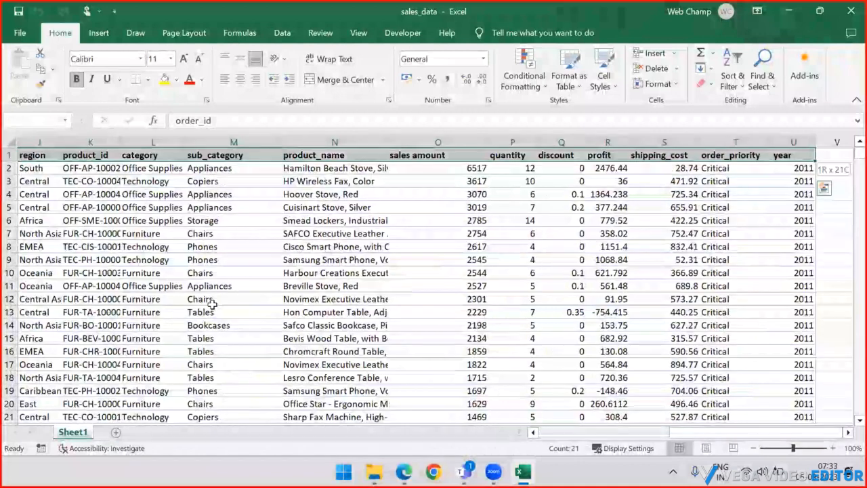
# Step: Select the whole sales table down to its last row and examine the connection options for a PivotTable from an external data source
pyautogui.hotkey('ctrl', 'shift', 'Down')
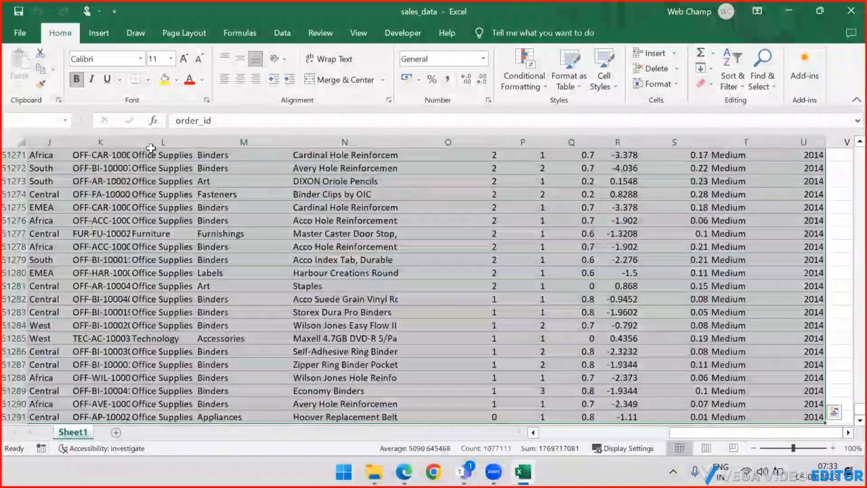
pyautogui.click(99, 37)
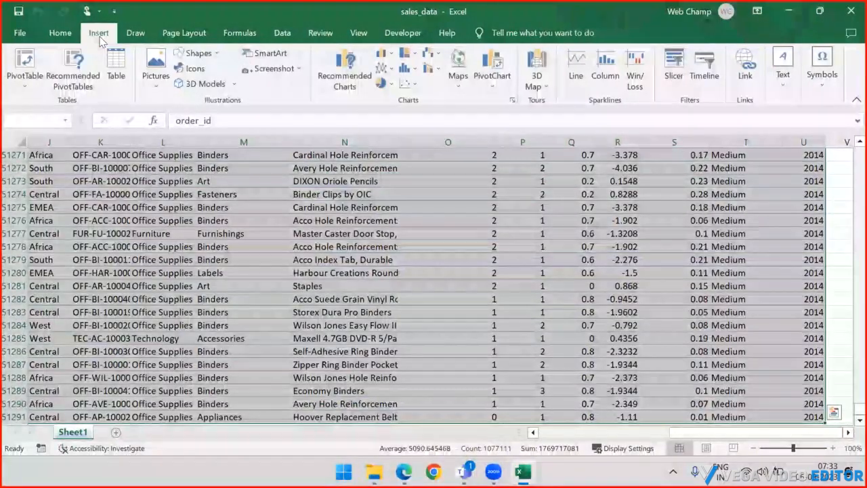
pyautogui.click(22, 92)
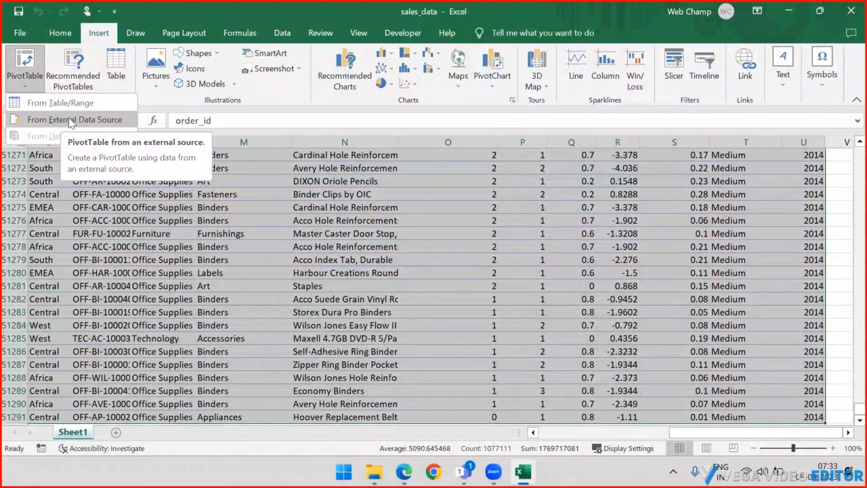
pyautogui.click(70, 120)
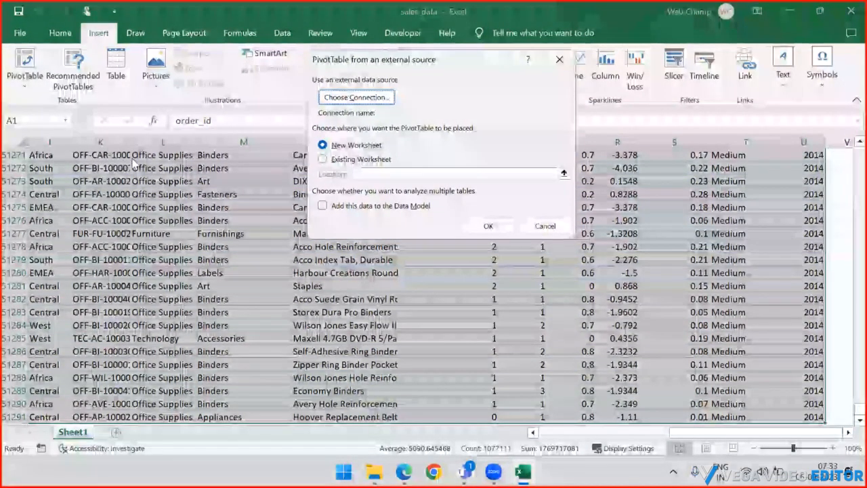
pyautogui.click(377, 98)
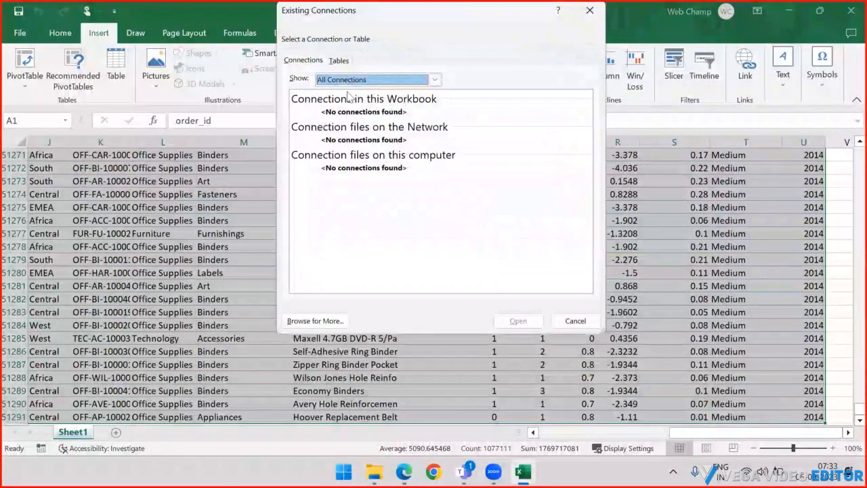
pyautogui.click(339, 61)
pyautogui.click(302, 65)
pyautogui.click(336, 316)
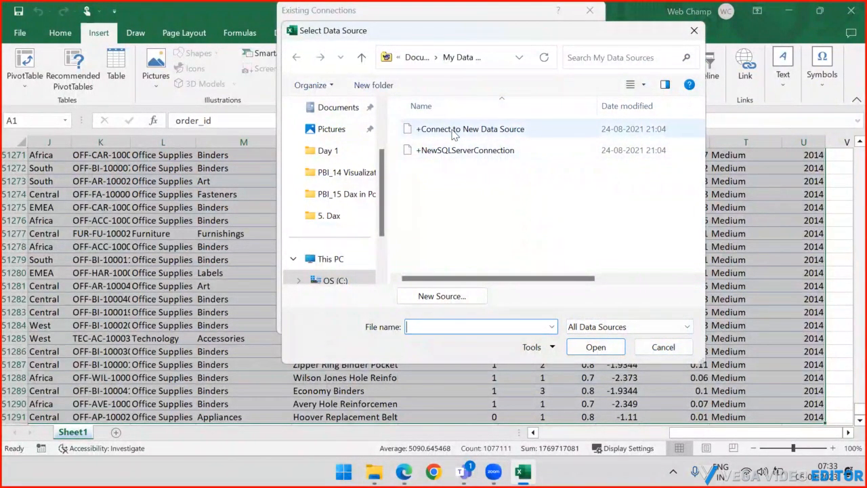
pyautogui.click(664, 348)
pyautogui.click(576, 322)
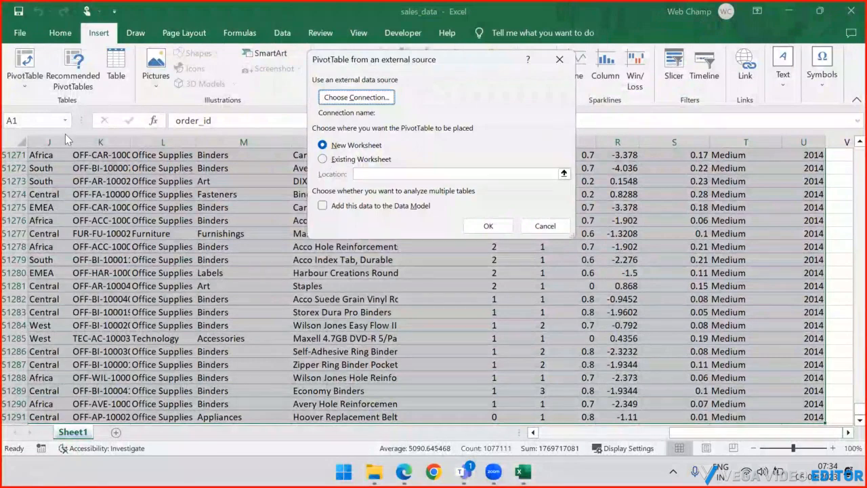
pyautogui.click(545, 227)
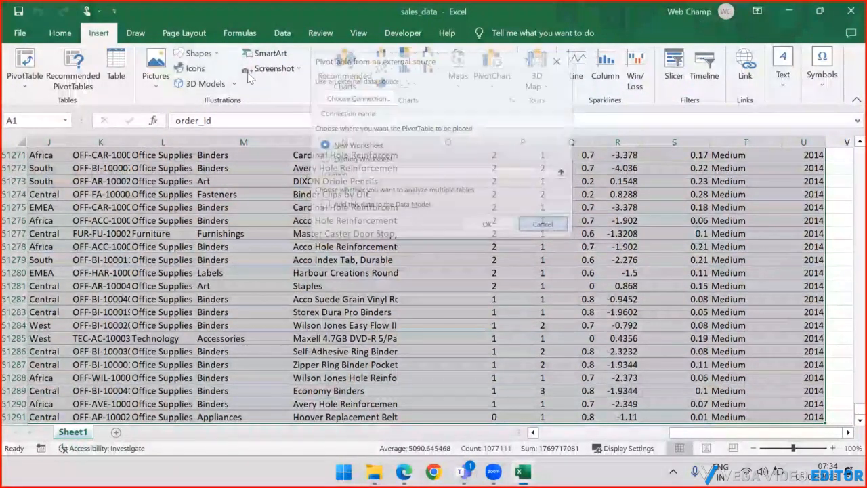
# Step: Examine the file, database and other source options available for getting external data
pyautogui.click(280, 35)
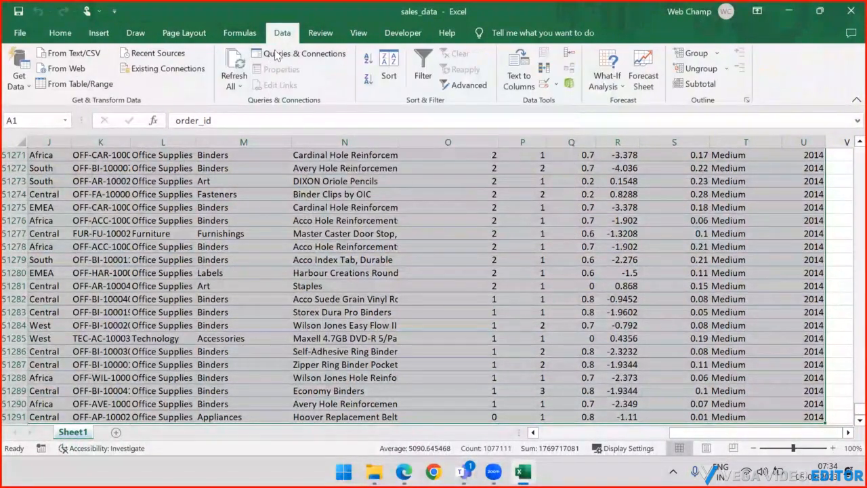
pyautogui.click(18, 76)
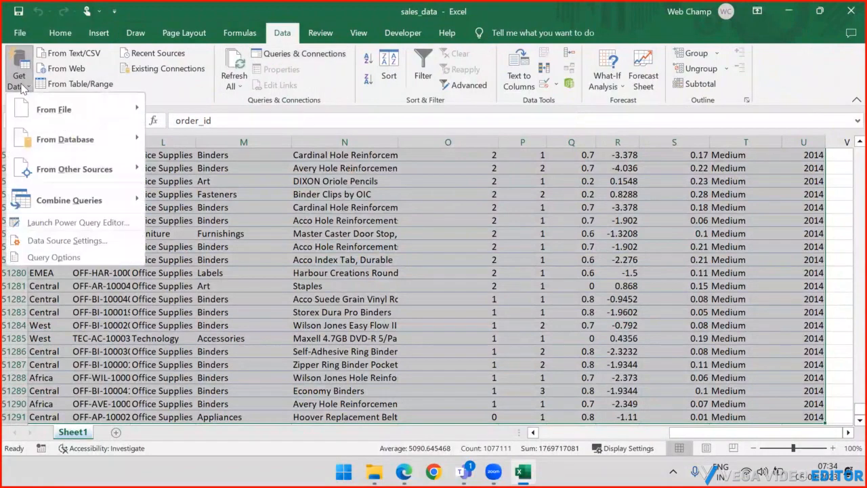
pyautogui.moveTo(41, 110)
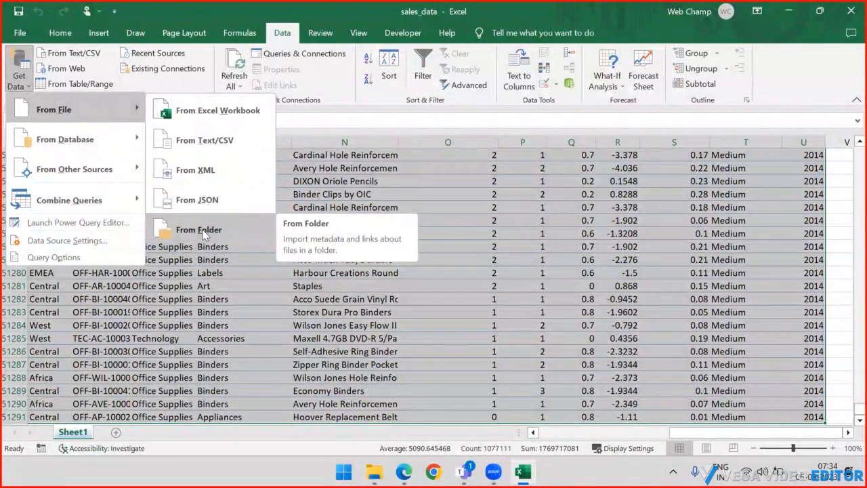
pyautogui.moveTo(97, 138)
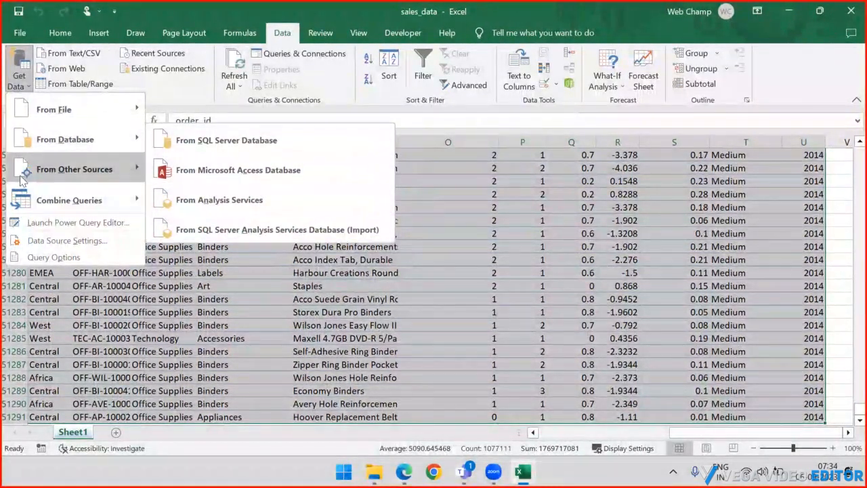
pyautogui.moveTo(76, 174)
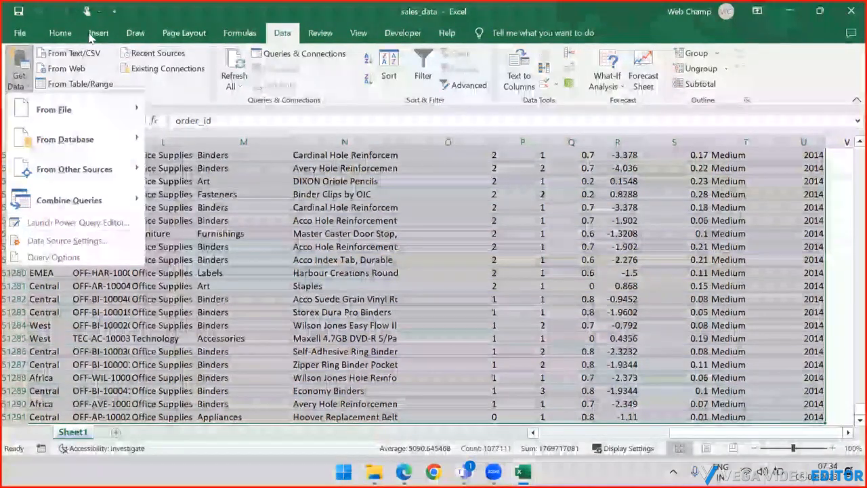
pyautogui.click(38, 79)
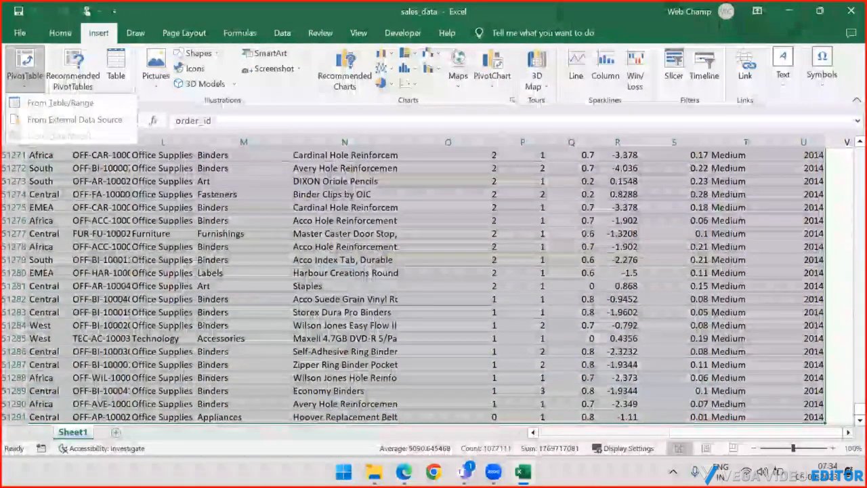
pyautogui.click(61, 103)
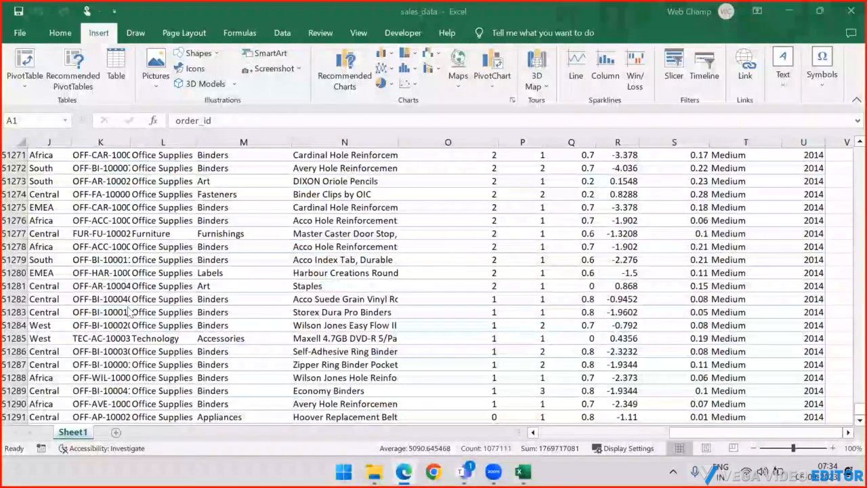
pyautogui.click(99, 166)
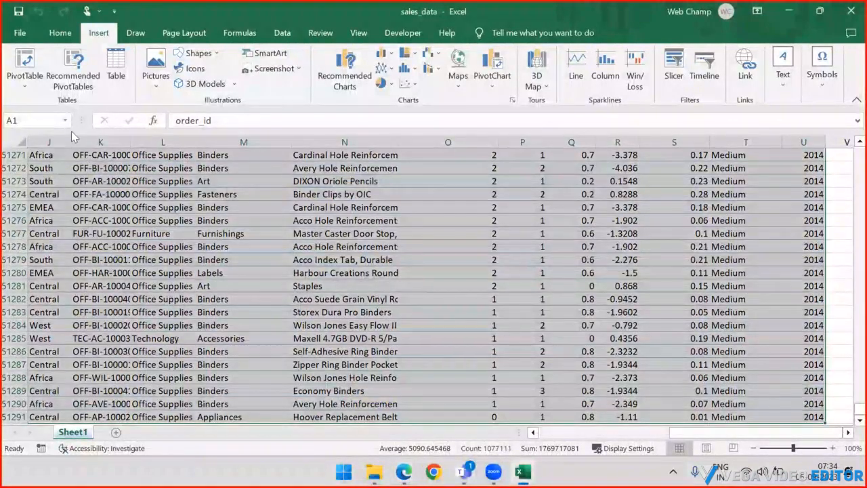
# Step: Start a PivotTable from a table or range and reselect its source as Sheet1!$A$1:$U$51291
pyautogui.click(25, 81)
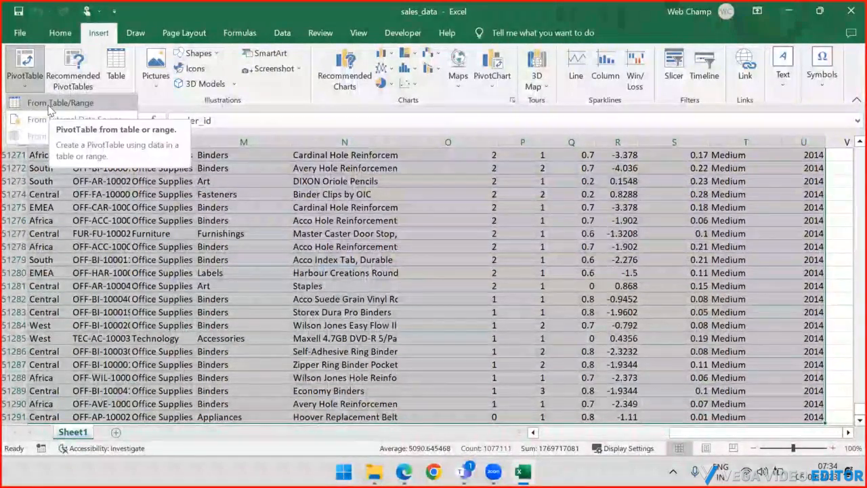
pyautogui.click(28, 102)
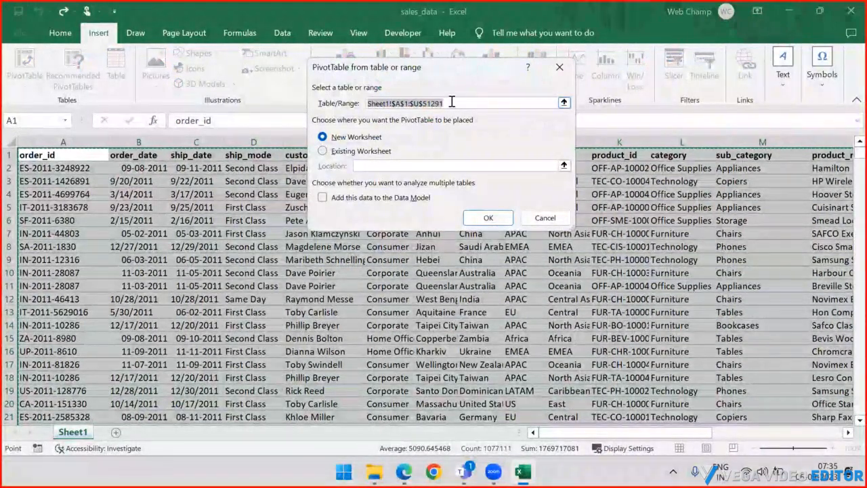
pyautogui.press('BackSpace')
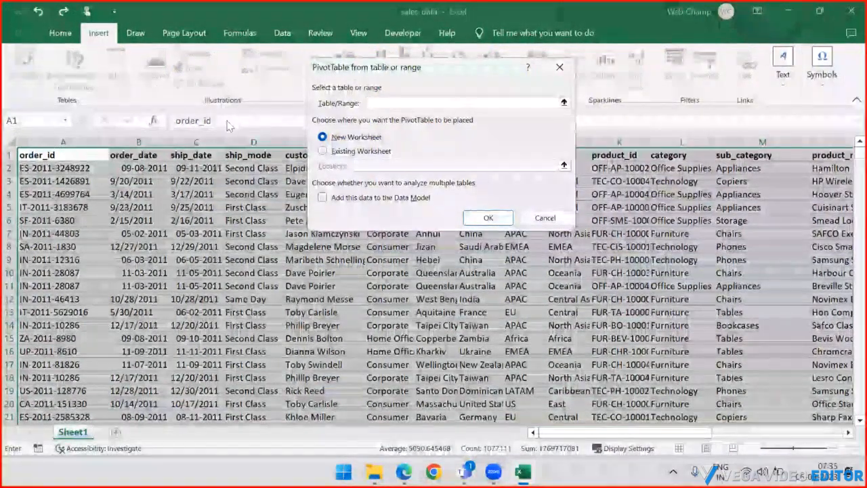
pyautogui.click(45, 155)
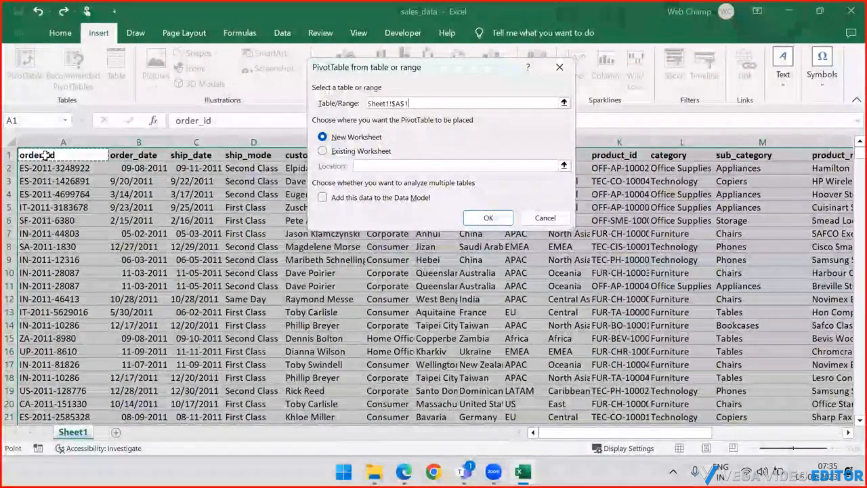
pyautogui.hotkey('ctrl', 'a')
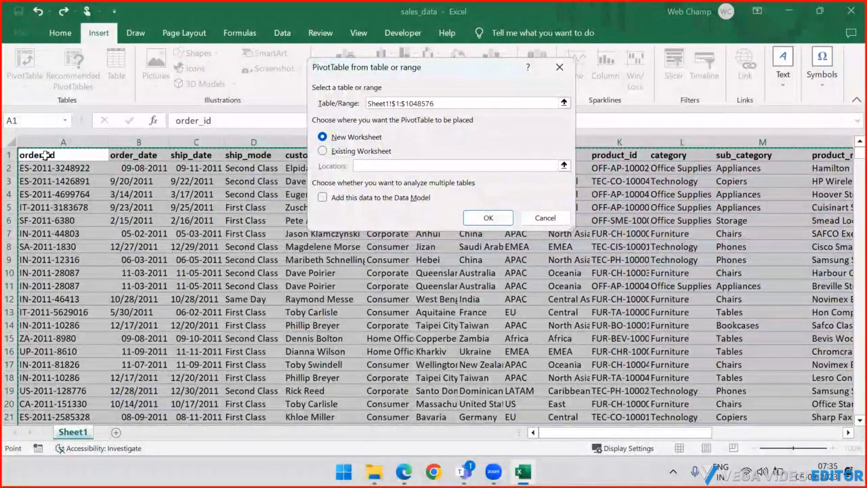
pyautogui.hotkey('ctrl', 'shift', 'Right')
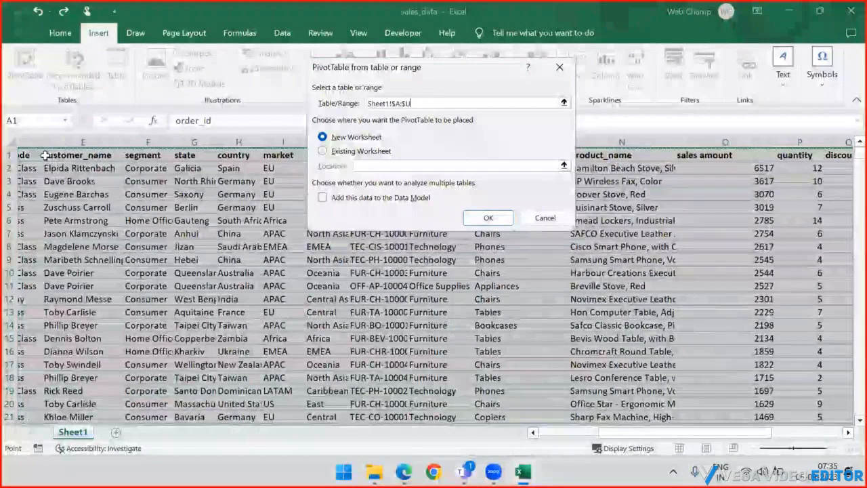
pyautogui.hotkey('ctrl', 'shift', 'Down')
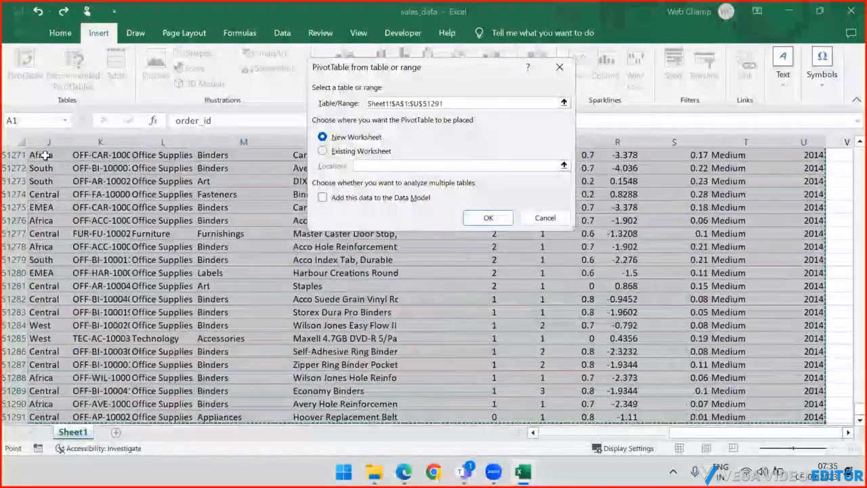
pyautogui.hotkey('ctrl', 'shift', 'Left')
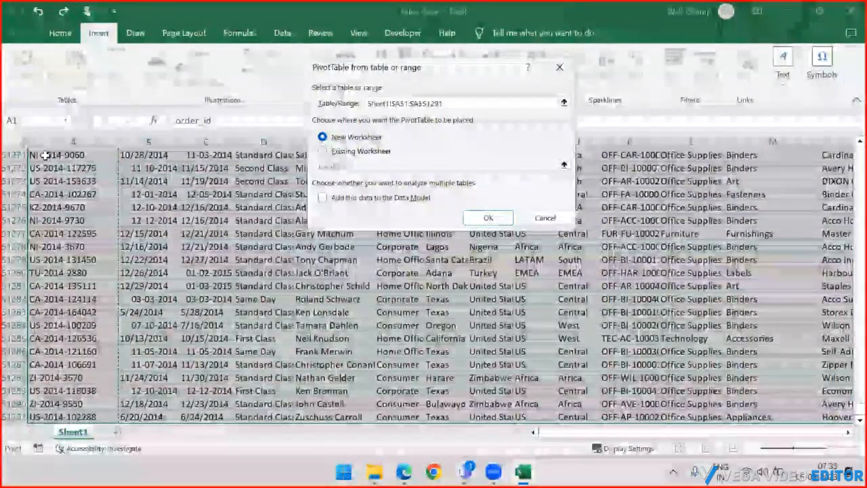
pyautogui.hotkey('ctrl', 'shift', 'Right')
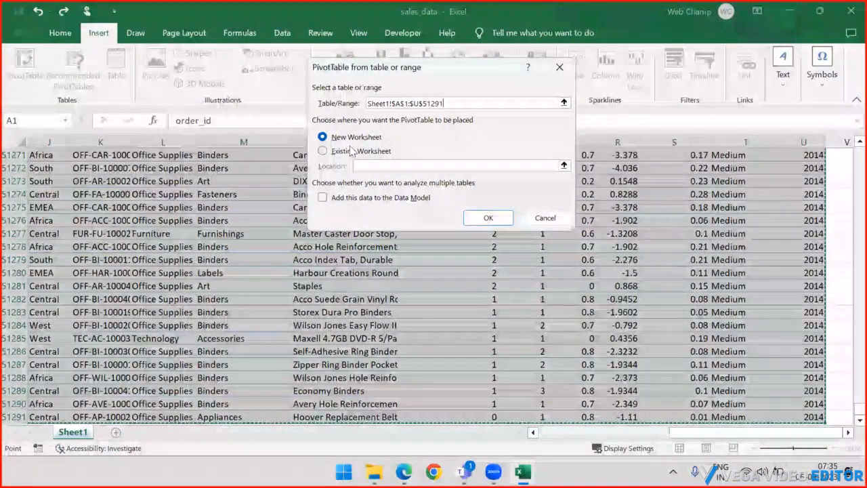
# Step: Set the PivotTable's placement to the existing worksheet at cell Z51272 of Sheet1
pyautogui.click(352, 151)
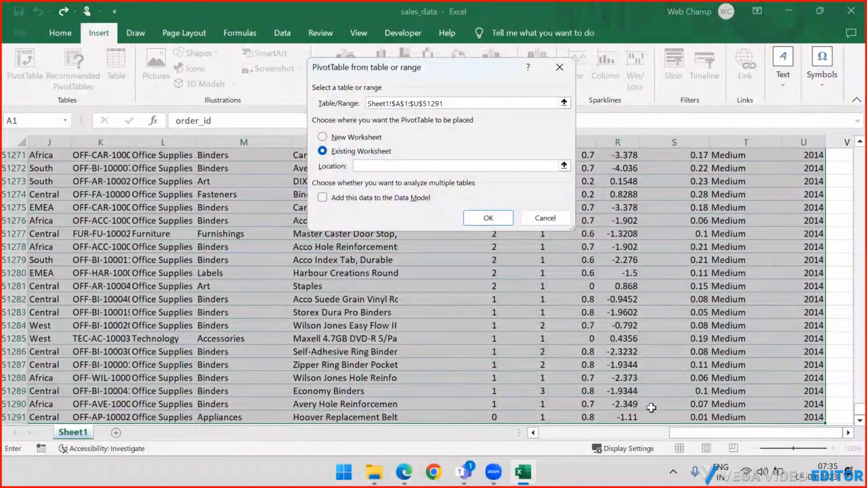
pyautogui.click(849, 432)
pyautogui.click(848, 433)
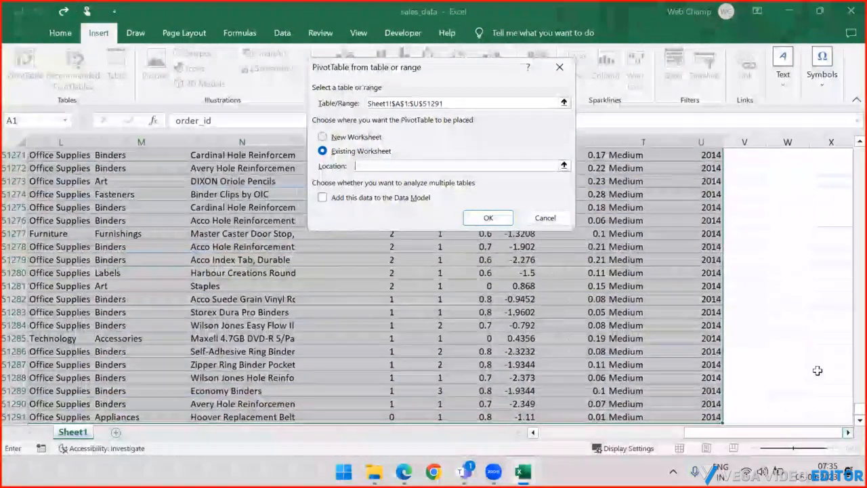
pyautogui.hscroll(2, 749, 181)
pyautogui.click(755, 169)
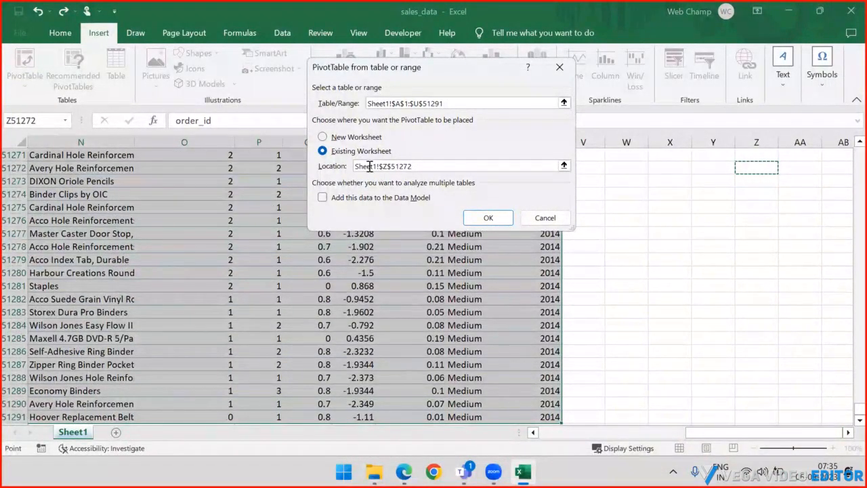
# Step: Create the PivotTable on a new worksheet, check the source data on Sheet1 and return to the PivotTable sheet
pyautogui.click(352, 139)
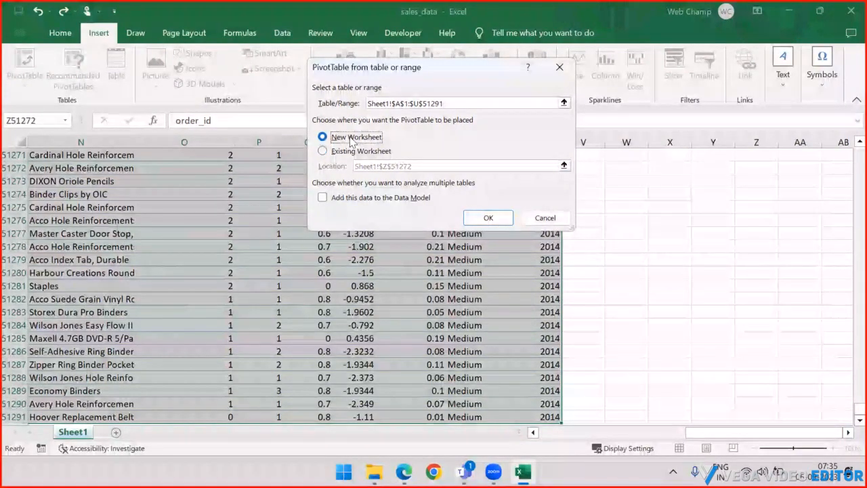
pyautogui.click(485, 219)
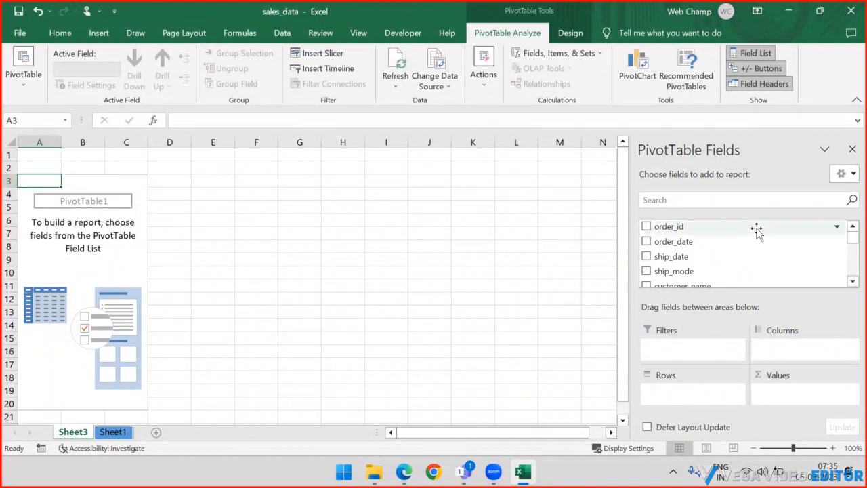
pyautogui.click(110, 432)
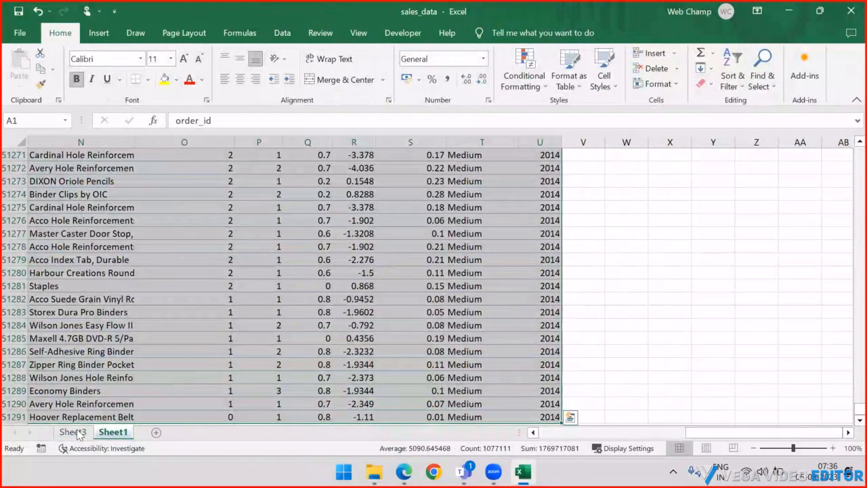
pyautogui.click(74, 432)
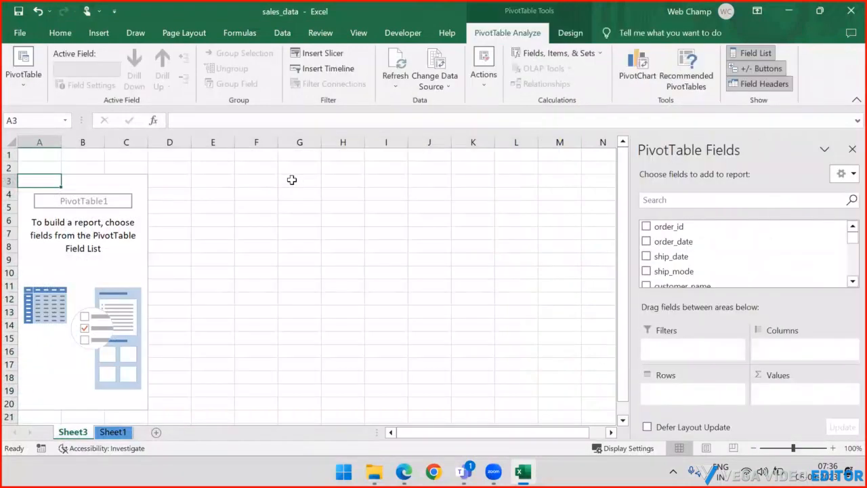
# Step: Enter Text in G3 and Categorical in H3 on the PivotTable sheet, and widen column H to fit
pyautogui.click(291, 181)
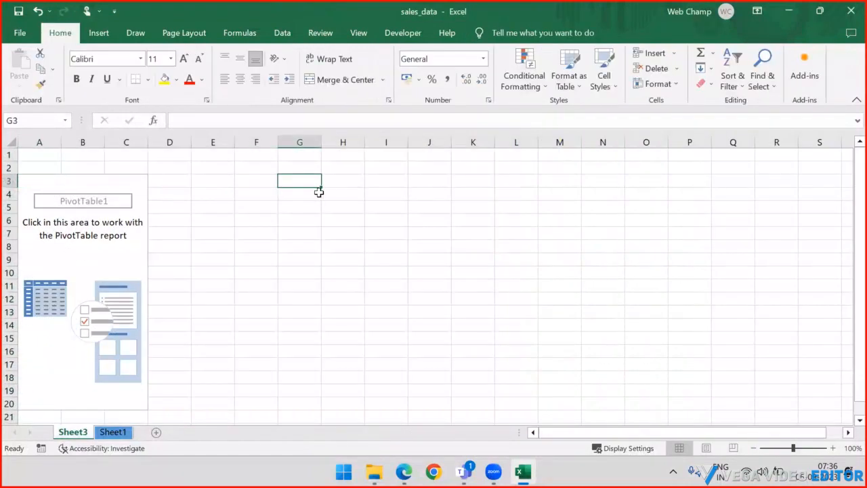
pyautogui.write('Text')
pyautogui.press('Tab')
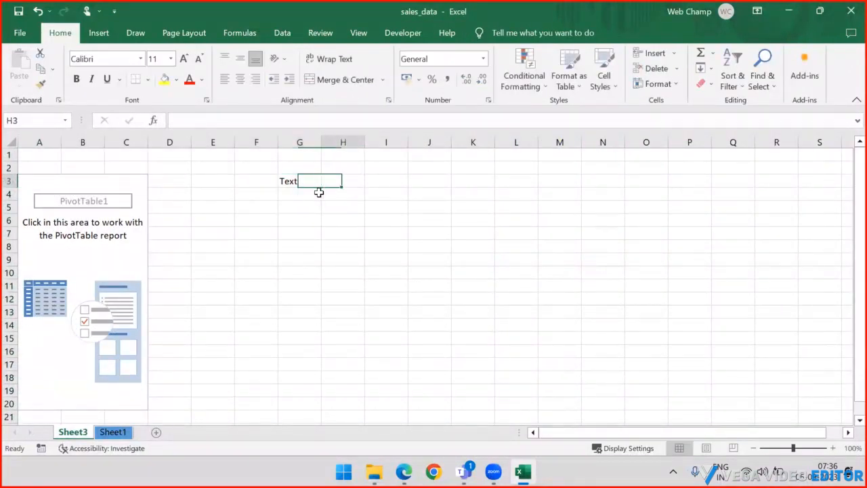
pyautogui.write('Categorical')
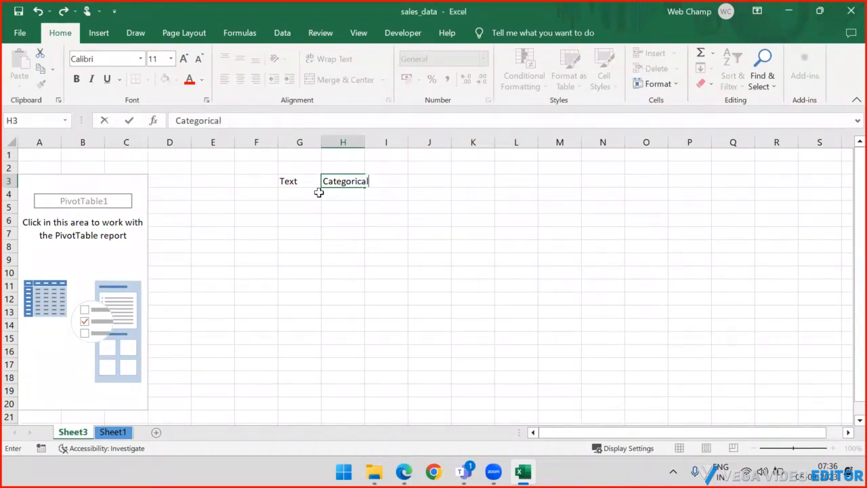
pyautogui.press('Return')
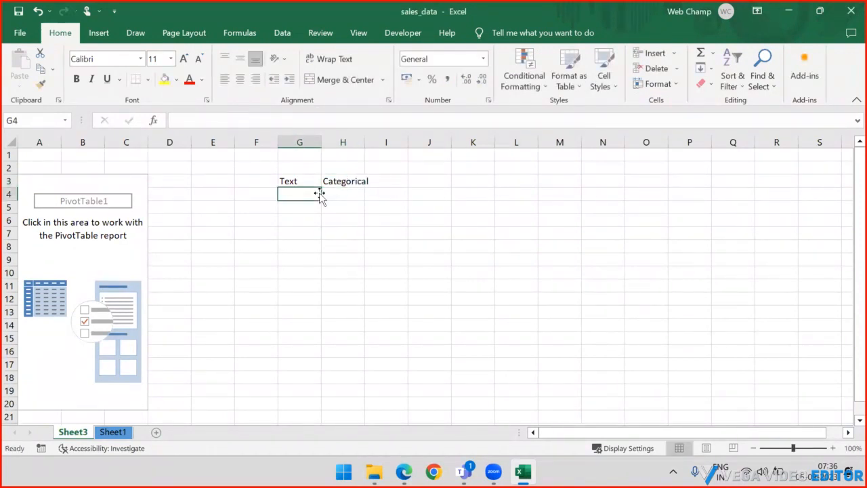
pyautogui.moveTo(365, 141); pyautogui.dragTo(380, 141)
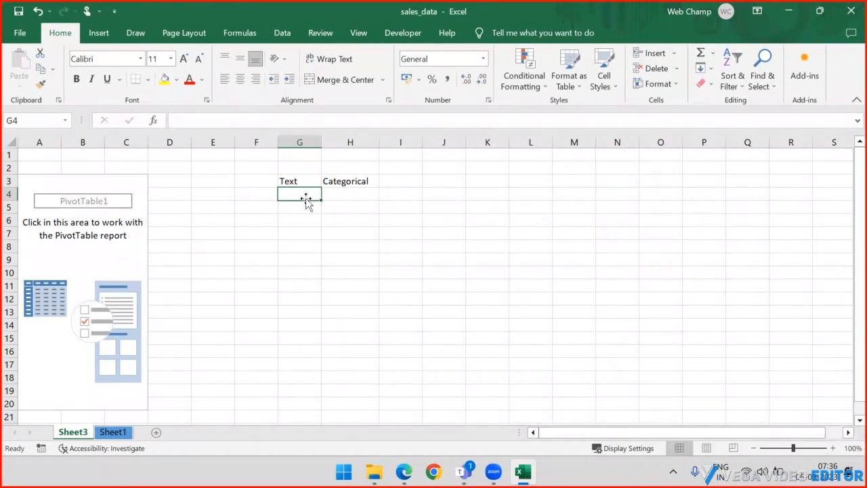
# Step: Add a second row to the data type notes with Date in G4 and Categorical in H4
pyautogui.write('Date')
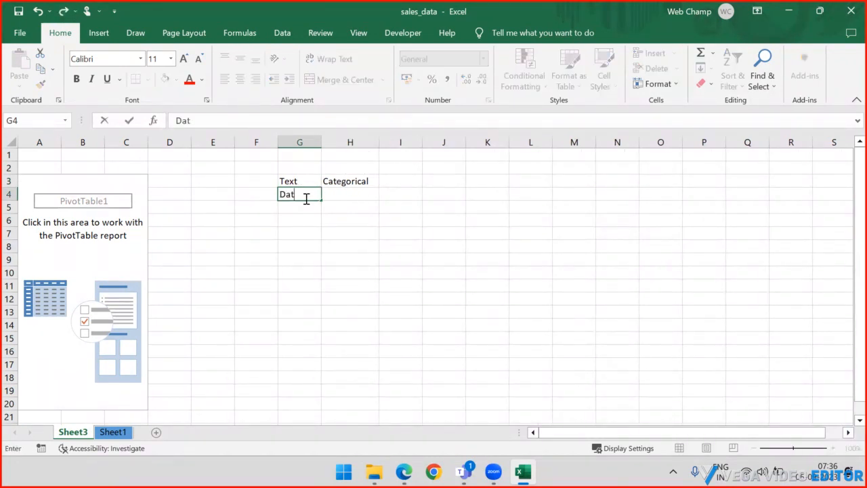
pyautogui.press('Tab')
pyautogui.write('C')
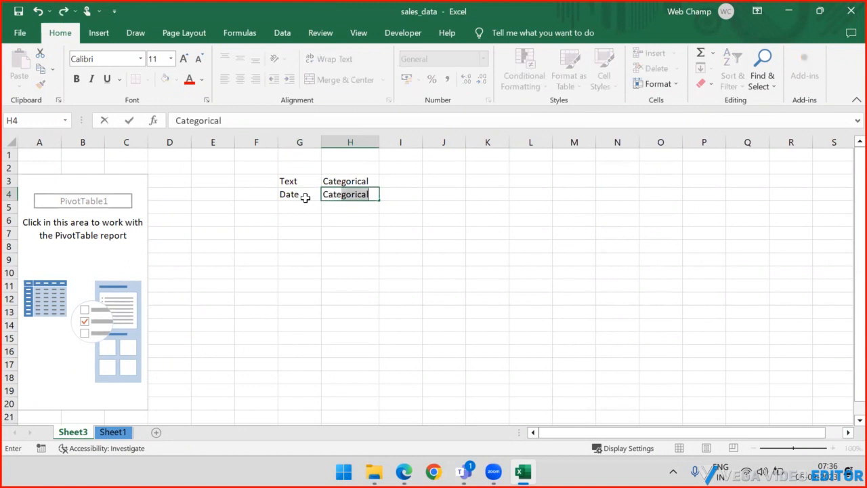
pyautogui.press('Return')
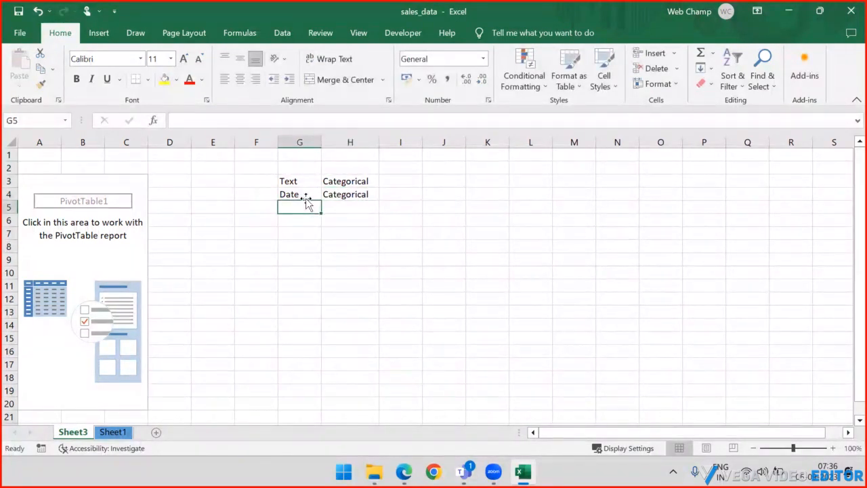
# Step: Enter Number as the third data type in G5, leaving the cell beside it empty
pyautogui.write('Number')
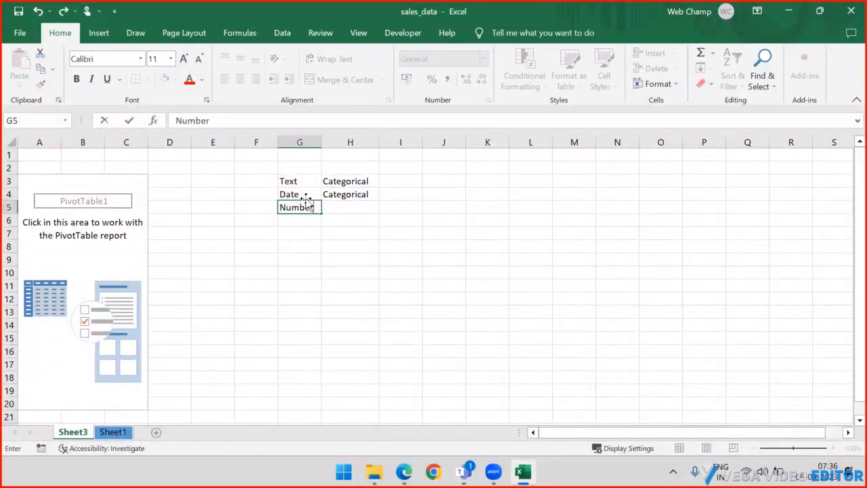
pyautogui.press('Tab')
pyautogui.write('Va')
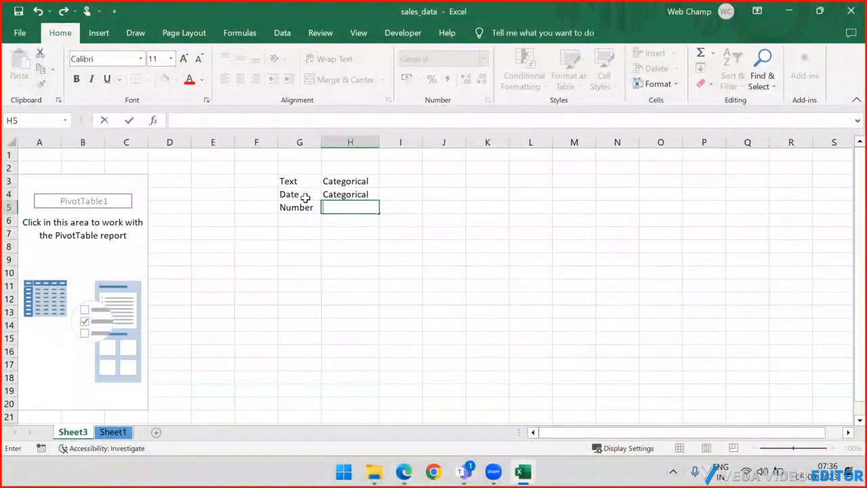
pyautogui.press('Escape')
pyautogui.click(292, 208)
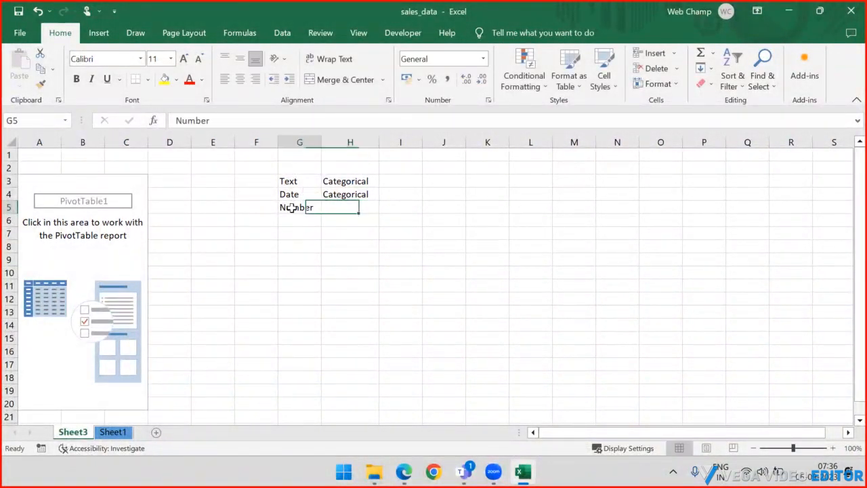
pyautogui.moveTo(292, 209); pyautogui.dragTo(370, 205)
# Step: Enter the label Summarize in cell J5, on the same row as the Number entry
pyautogui.click(443, 210)
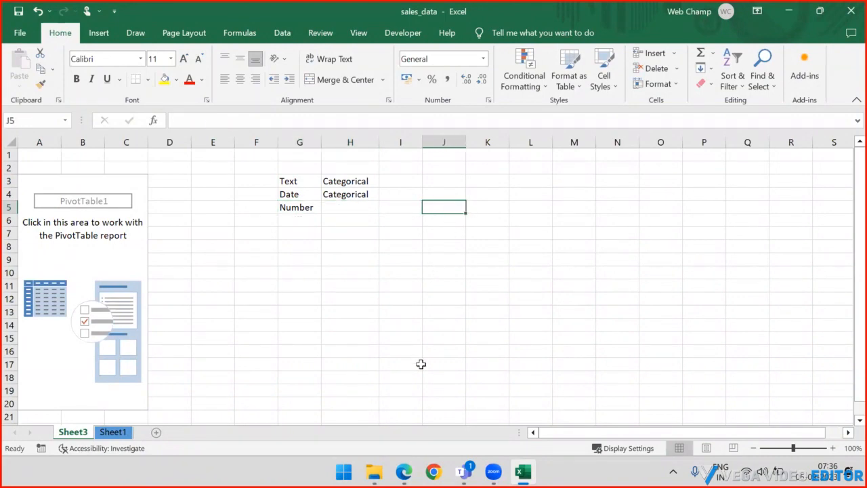
pyautogui.write('Summa')
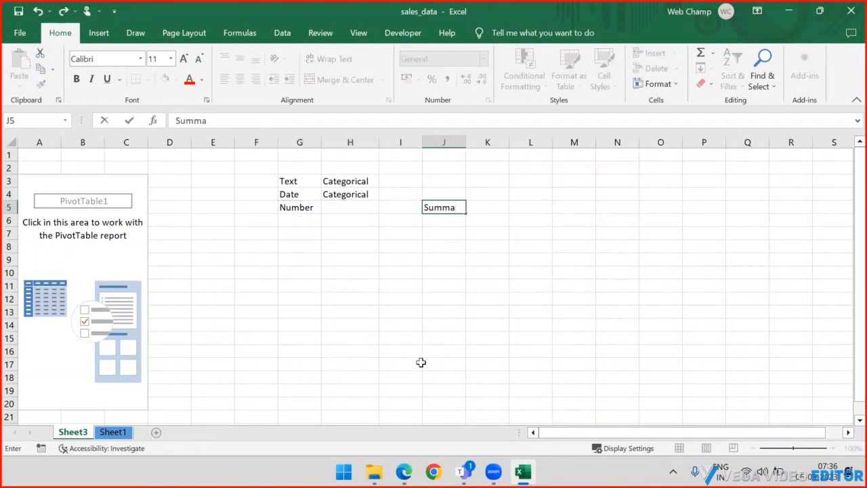
pyautogui.write('rize')
pyautogui.press('Tab')
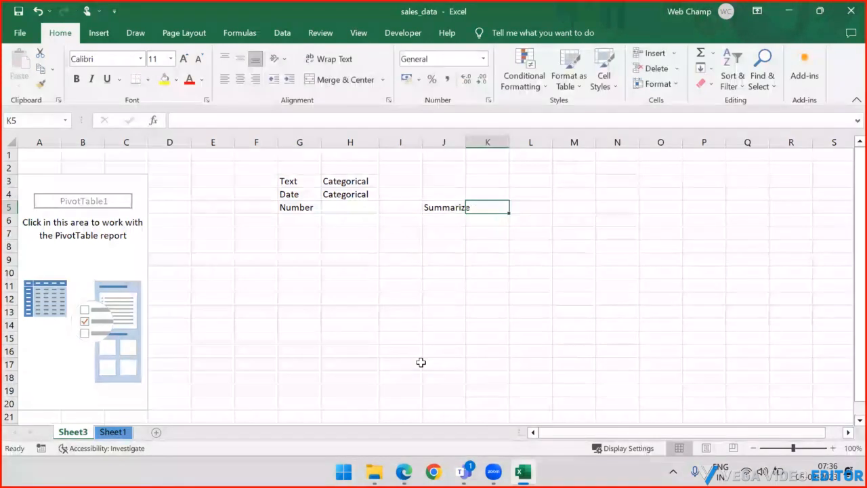
# Step: Widen column J to fit the Summarize label and fill cell J5 with the orange theme color
pyautogui.click(455, 205)
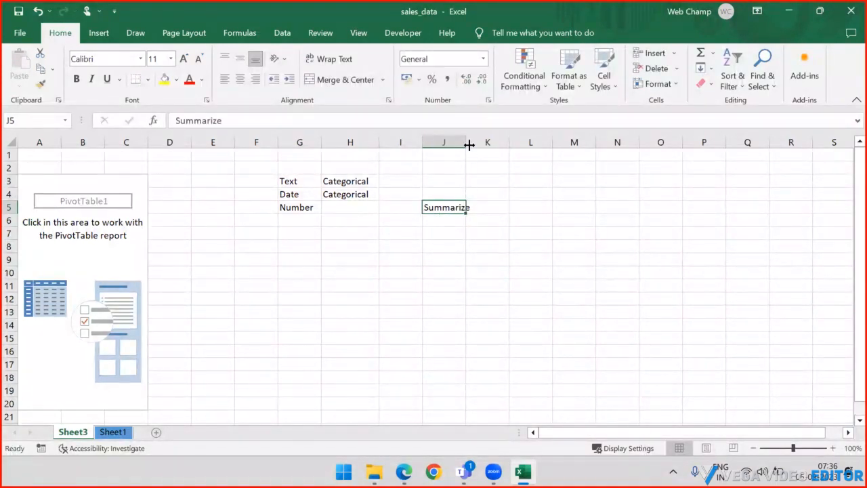
pyautogui.moveTo(468, 142); pyautogui.dragTo(491, 141)
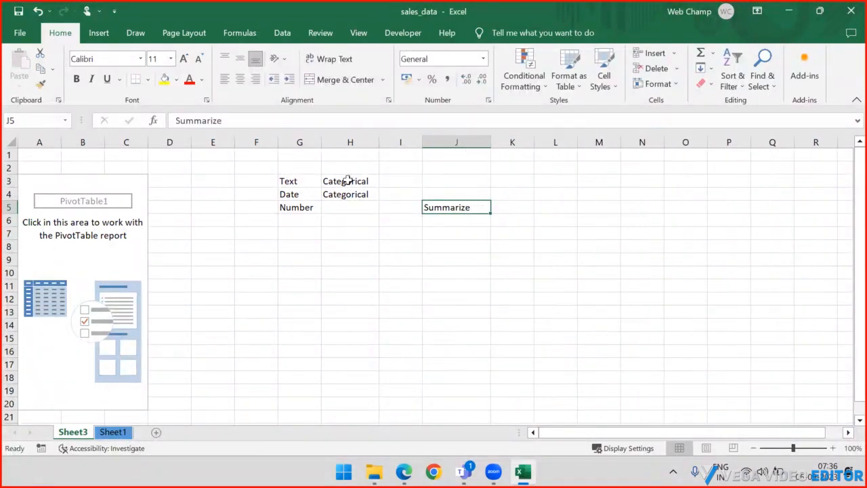
pyautogui.click(175, 80)
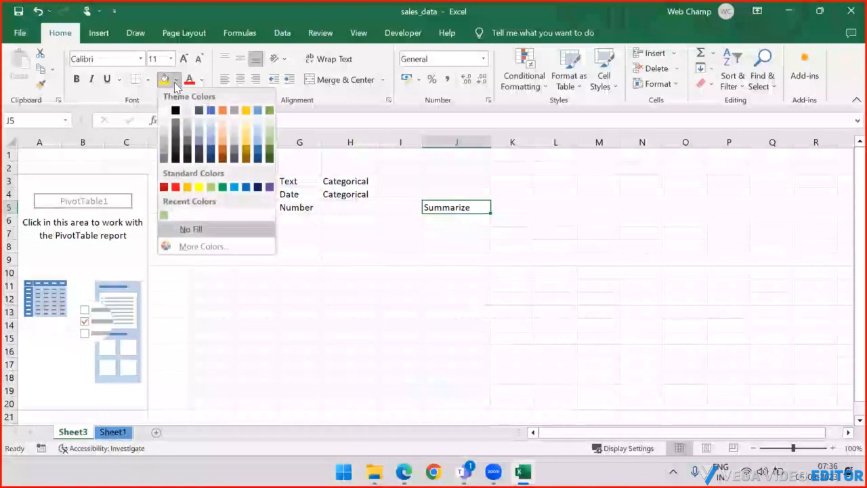
pyautogui.click(222, 110)
# Step: List the summary functions SUM, COUNT, MIN, MAX and AVG across K5:O5 beside the Summarize label
pyautogui.click(514, 209)
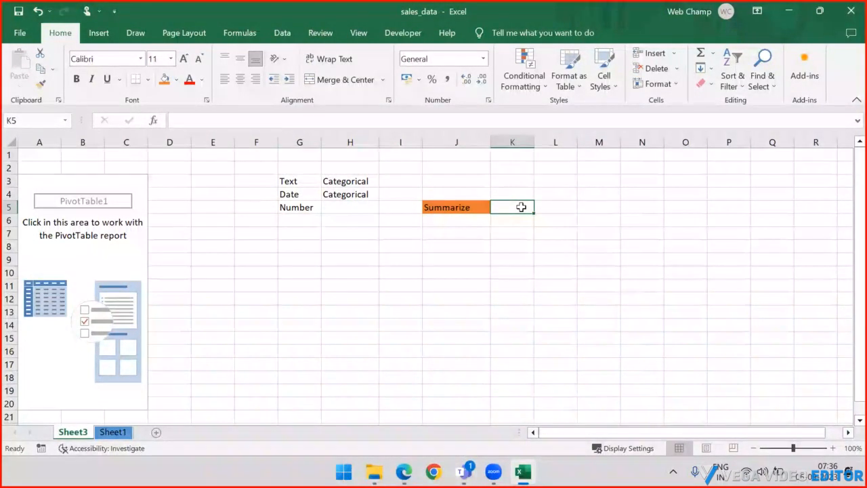
pyautogui.doubleClick(521, 208)
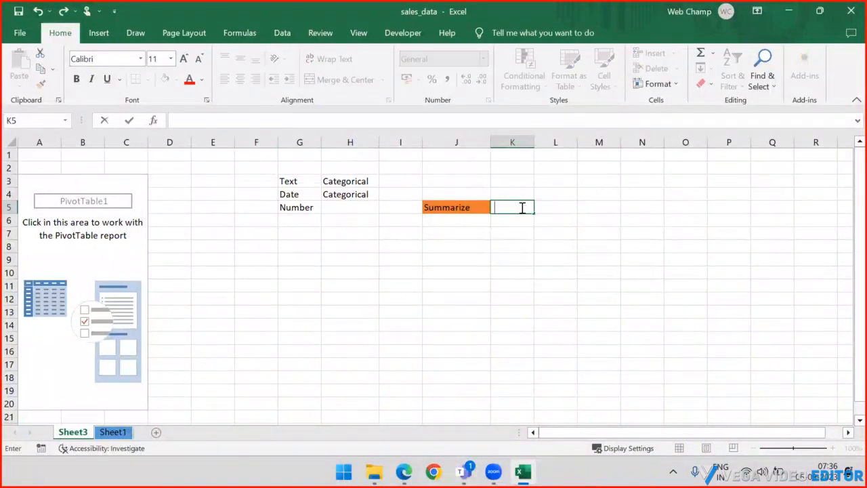
pyautogui.write('SUM')
pyautogui.press('Tab')
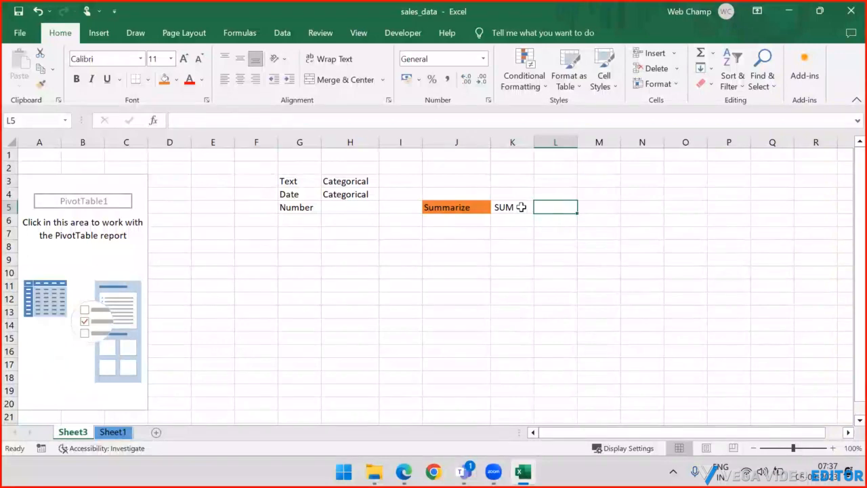
pyautogui.write('COUNT')
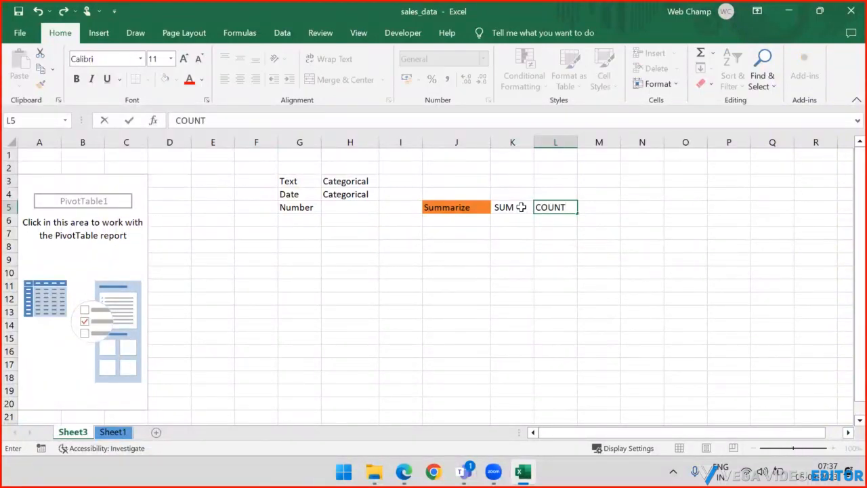
pyautogui.press('Tab')
pyautogui.write('MIN')
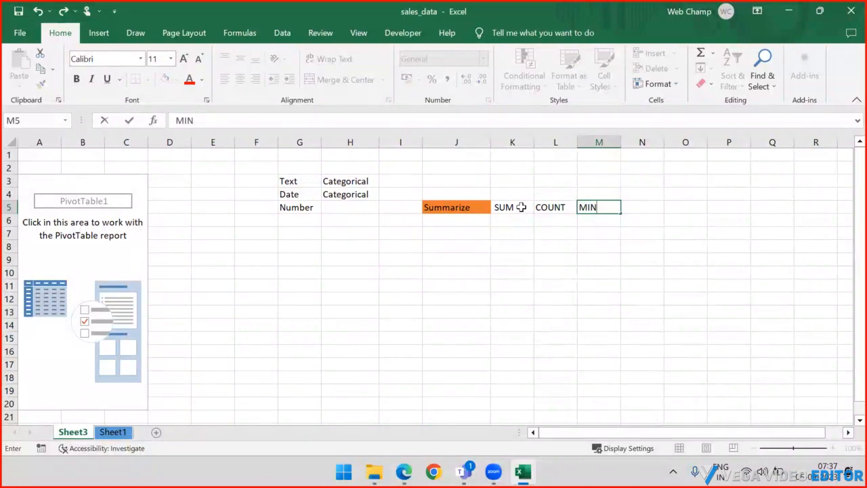
pyautogui.press('Tab')
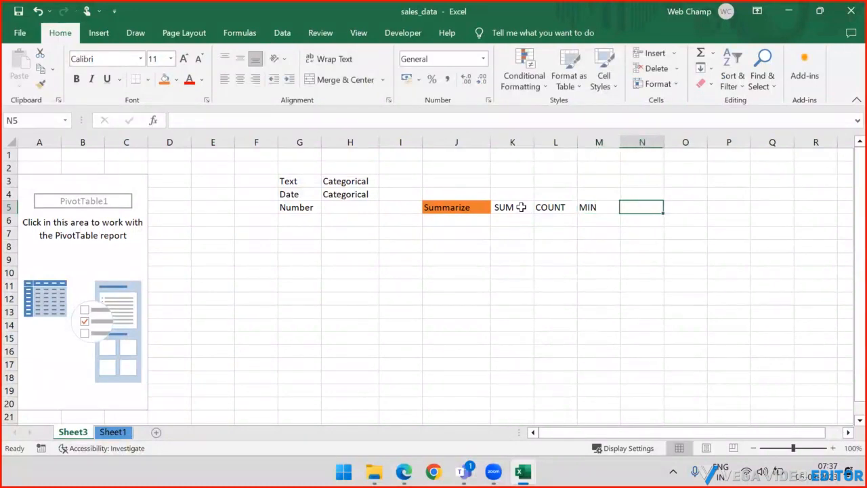
pyautogui.write('MAX')
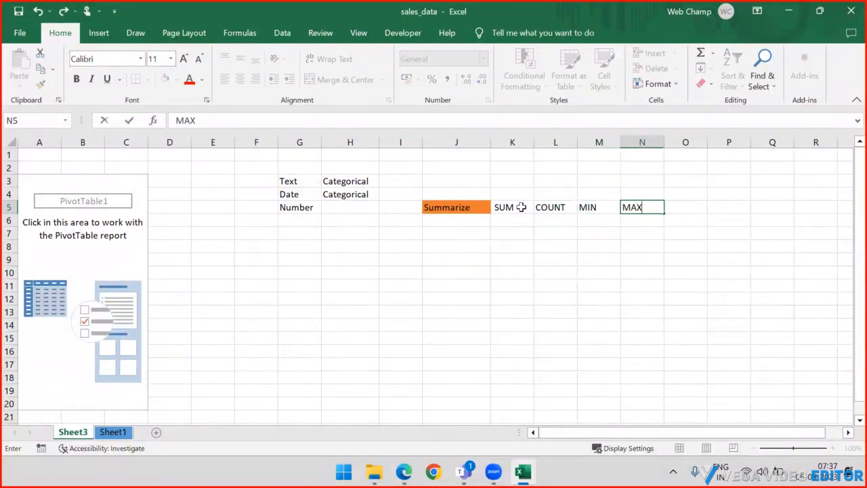
pyautogui.press('Tab')
pyautogui.write('A')
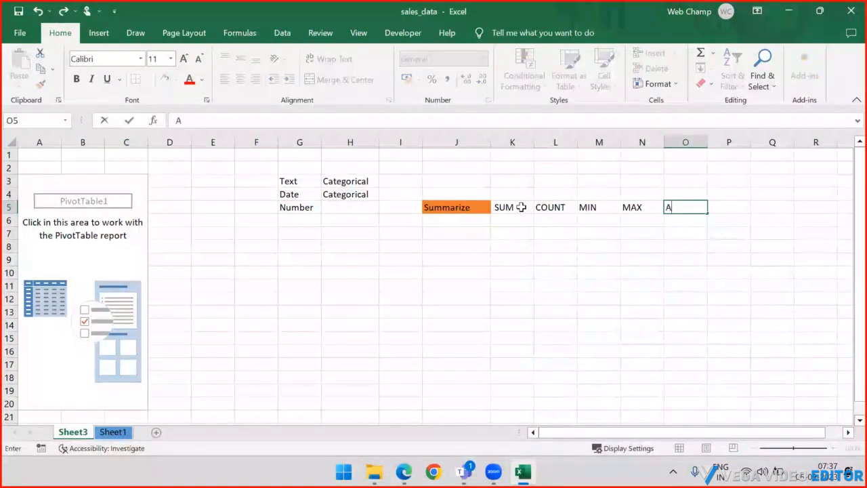
pyautogui.write('GVG')
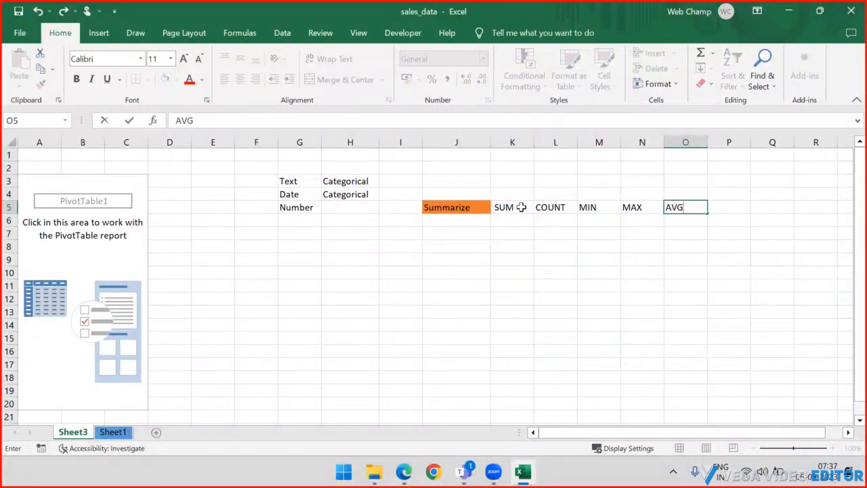
pyautogui.press('Return')
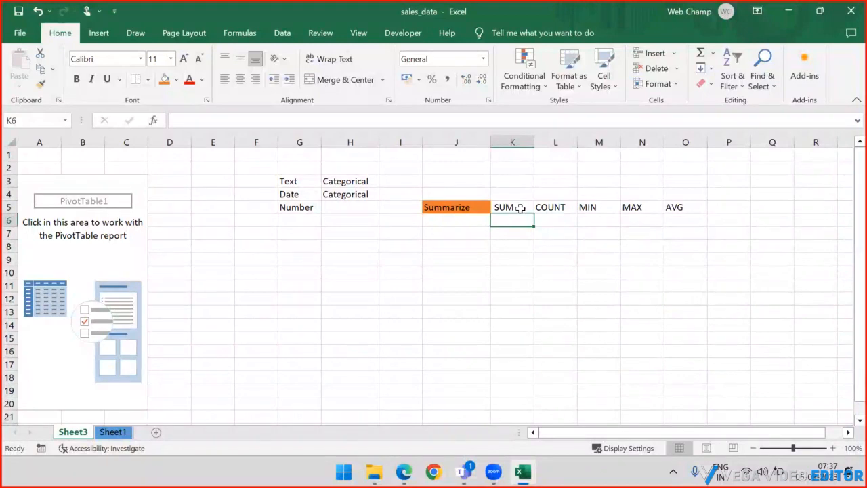
pyautogui.moveTo(520, 208); pyautogui.dragTo(683, 208)
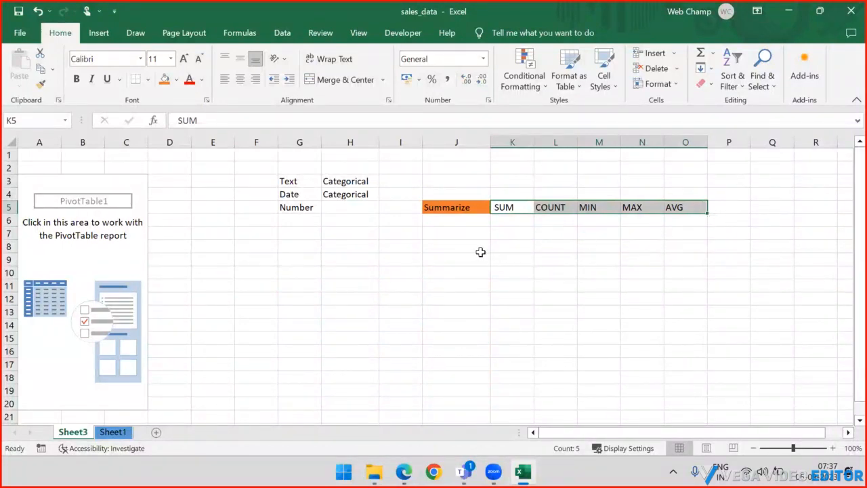
pyautogui.click(455, 207)
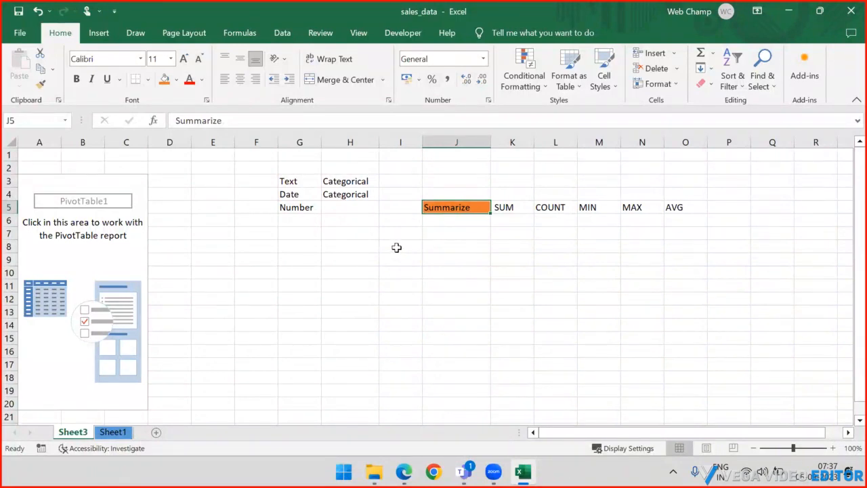
# Step: Examine the field headings along row 1 of Sheet1, from order_id through year, and select the header row
pyautogui.click(112, 431)
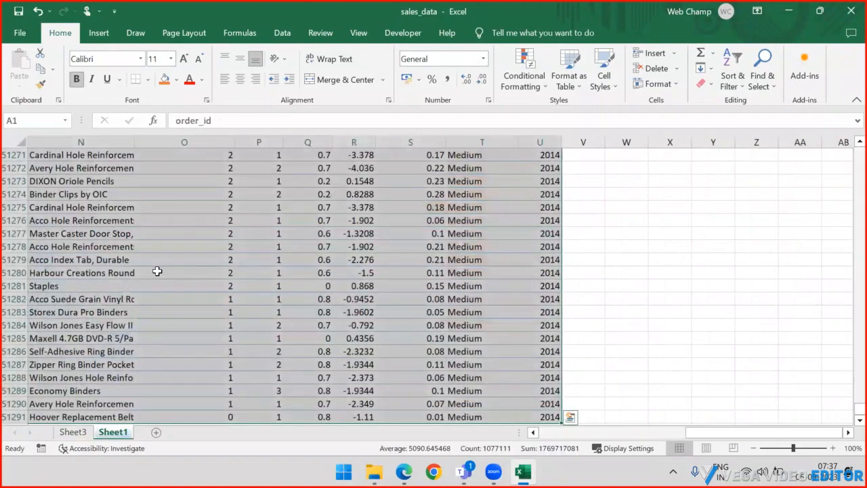
pyautogui.hotkey('ctrl', 'Home')
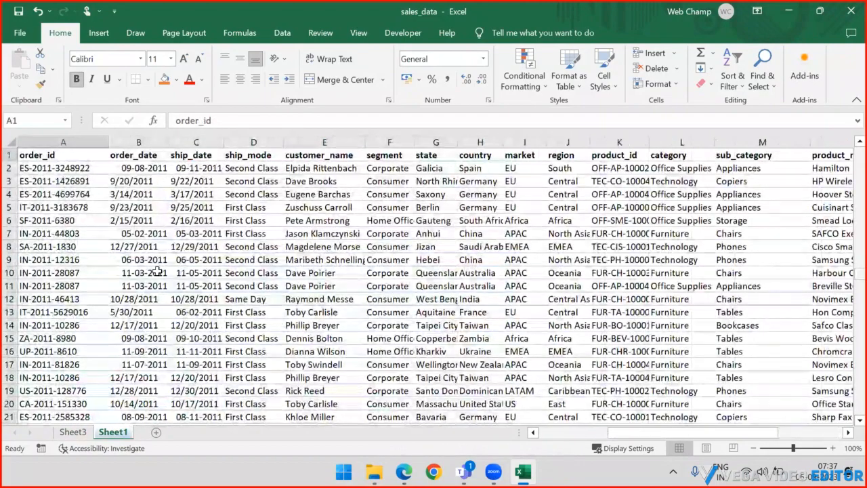
pyautogui.press('Right')
pyautogui.press('Right')
pyautogui.press('Right')
pyautogui.press('Right')
pyautogui.press('Right')
pyautogui.press('Right')
pyautogui.press('Right')
pyautogui.press('Right')
pyautogui.press('Right')
pyautogui.press('Right')
pyautogui.press('Right')
pyautogui.press('Right')
pyautogui.press('Right')
pyautogui.press('Right')
pyautogui.press('Right')
pyautogui.press('Right')
pyautogui.press('Right')
pyautogui.press('Right')
pyautogui.press('Right')
pyautogui.press('Right')
pyautogui.press('Left')
pyautogui.press('Left')
pyautogui.press('Left')
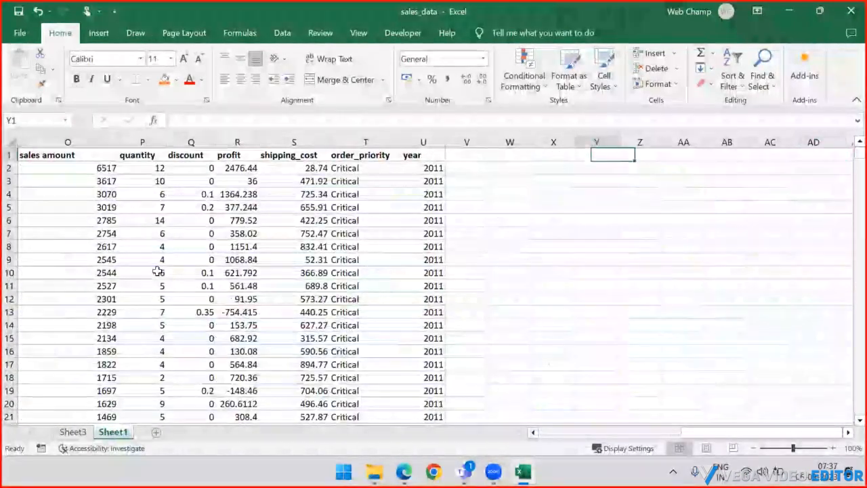
pyautogui.press('Left')
pyautogui.press('Left')
pyautogui.press('Left')
pyautogui.press('Left')
pyautogui.press('Left')
pyautogui.press('Left')
pyautogui.press('Left')
pyautogui.press('Left')
pyautogui.press('Left')
pyautogui.press('Left')
pyautogui.press('Left')
pyautogui.press('Left')
pyautogui.press('Left')
pyautogui.press('Left')
pyautogui.press('Left')
pyautogui.press('Right')
pyautogui.press('Right')
pyautogui.press('Right')
pyautogui.press('Right')
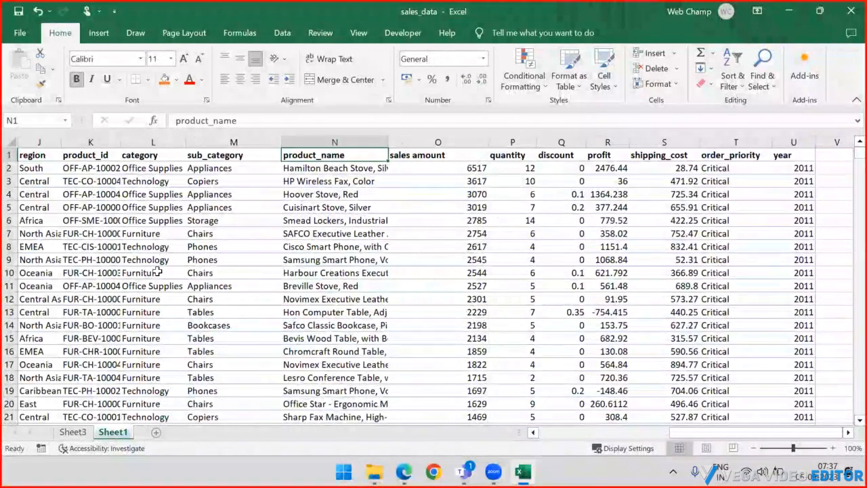
pyautogui.press('Left')
pyautogui.press('Left')
pyautogui.press('Left')
pyautogui.press('Left')
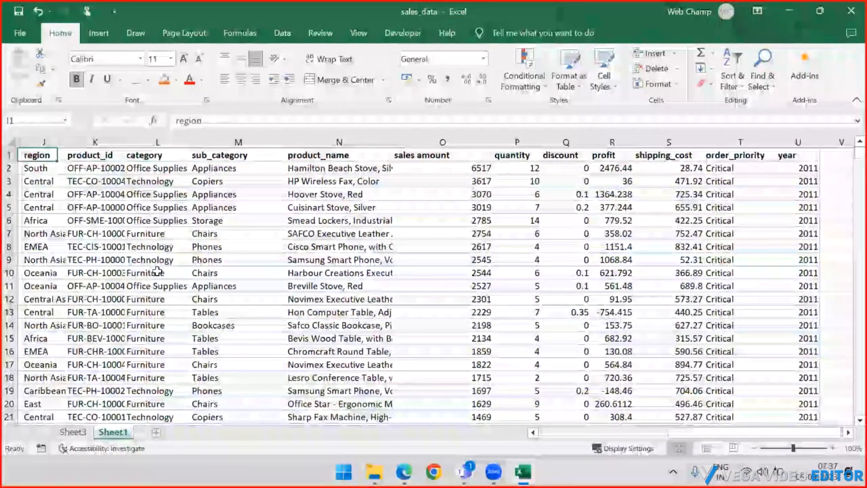
pyautogui.press('Left')
pyautogui.press('Right')
pyautogui.hotkey('shift', 'space')
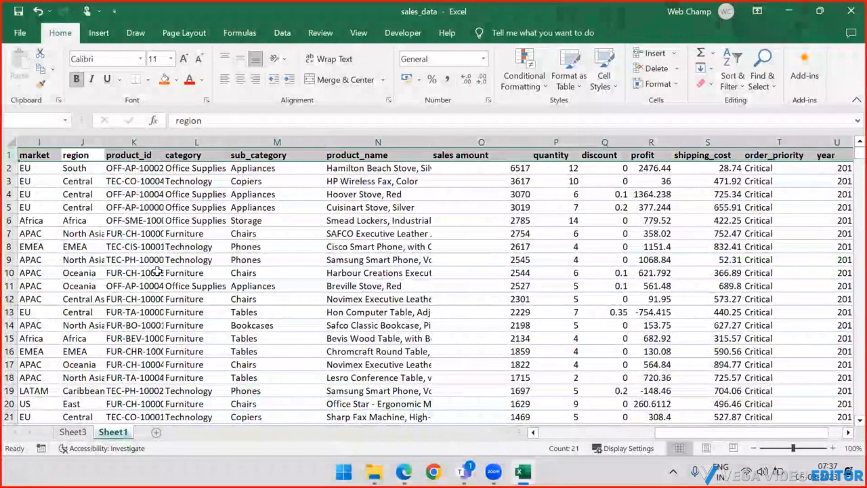
# Step: Add filters to the header row of the sales data on Sheet1
pyautogui.hotkey('alt', 'd')
pyautogui.press('f')
pyautogui.press('f')
pyautogui.press('Down')
pyautogui.press('Up')
# Step: Examine the list of distinct values in the region column's filter, then close it without filtering
pyautogui.hotkey('alt', 'Down')
pyautogui.press('Down')
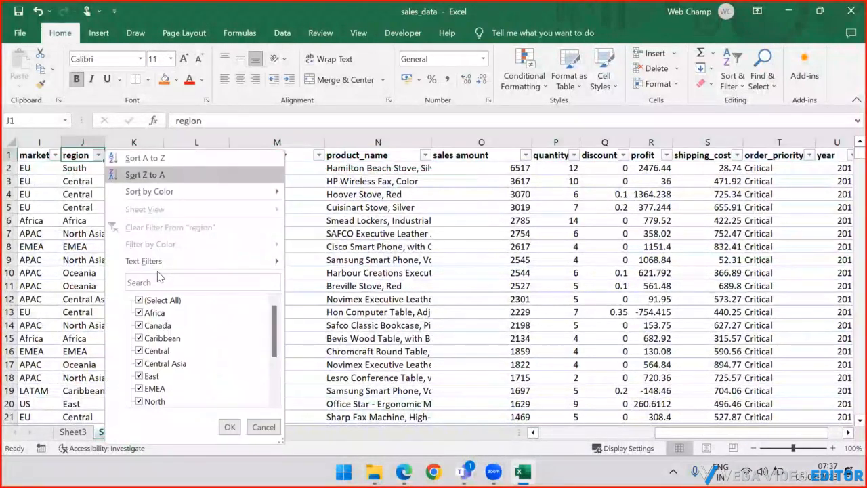
pyautogui.press('Down')
pyautogui.press('Down')
pyautogui.press('Down')
pyautogui.press('Down')
pyautogui.press('Down')
pyautogui.press('Down')
pyautogui.press('Down')
pyautogui.press('Down')
pyautogui.press('Down')
pyautogui.press('Down')
pyautogui.press('Down')
pyautogui.press('Down')
pyautogui.press('Down')
pyautogui.press('Down')
pyautogui.press('Down')
pyautogui.press('Down')
pyautogui.press('Down')
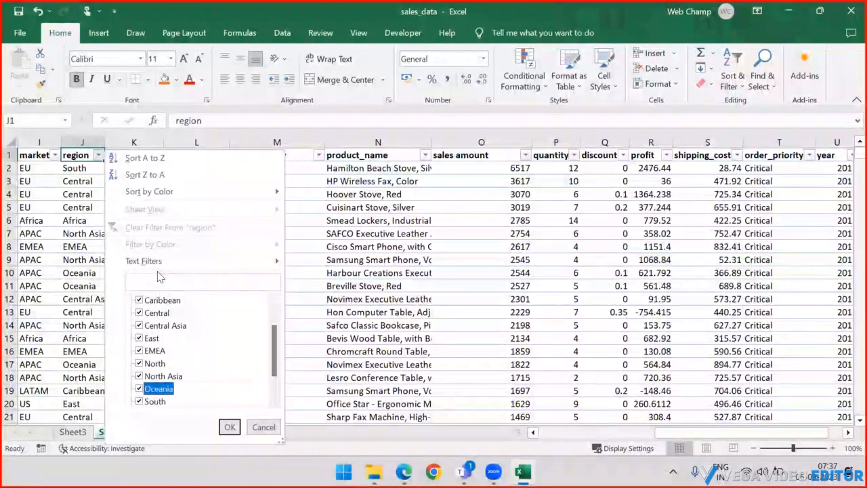
pyautogui.press('Down')
pyautogui.press('Down')
pyautogui.press('Down')
pyautogui.press('Down')
pyautogui.press('Down')
pyautogui.press('Down')
pyautogui.press('Down')
pyautogui.press('Down')
pyautogui.press('Down')
pyautogui.press('Down')
pyautogui.press('Down')
pyautogui.press('Escape')
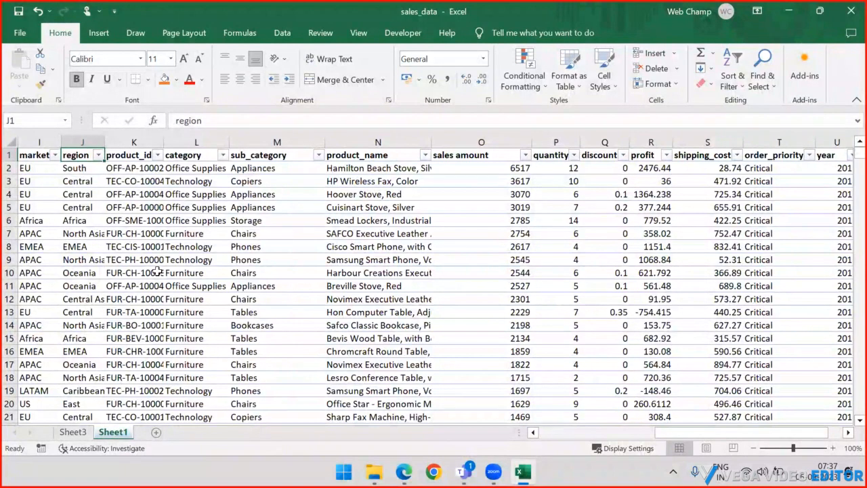
pyautogui.press('alt')
pyautogui.press('Escape')
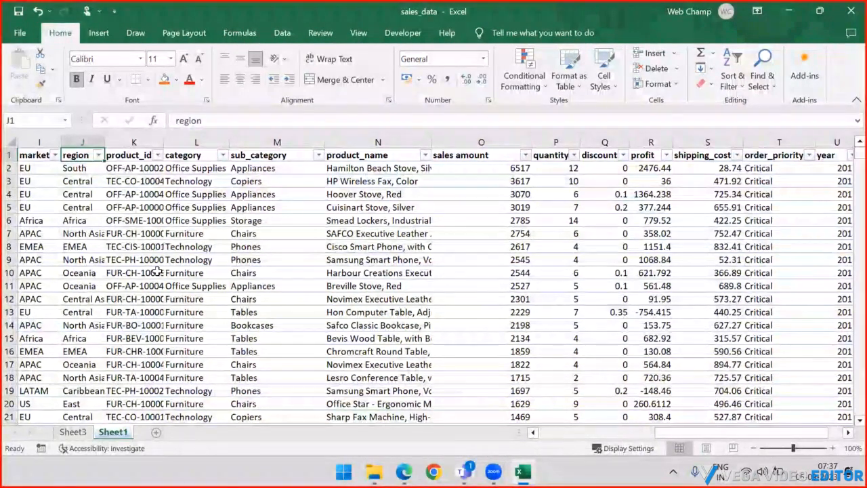
# Step: Return to Sheet3 and enter the label Region in cell H8
pyautogui.press('alt')
pyautogui.click(73, 432)
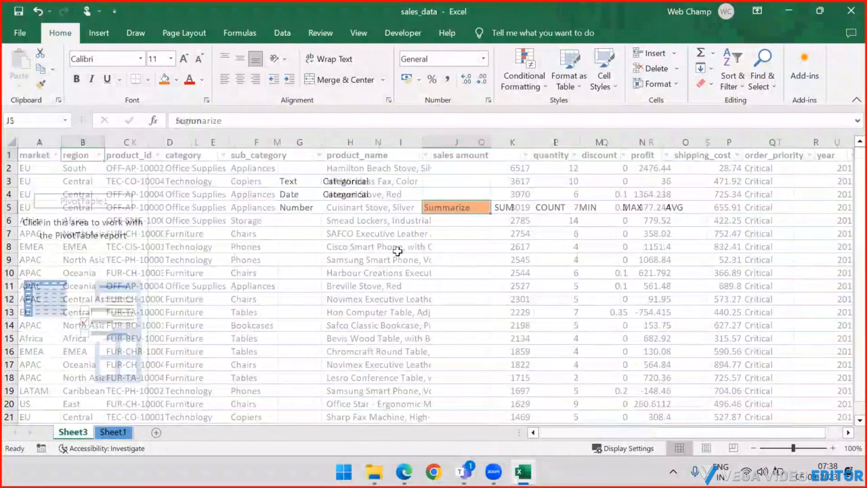
pyautogui.click(352, 236)
pyautogui.click(358, 245)
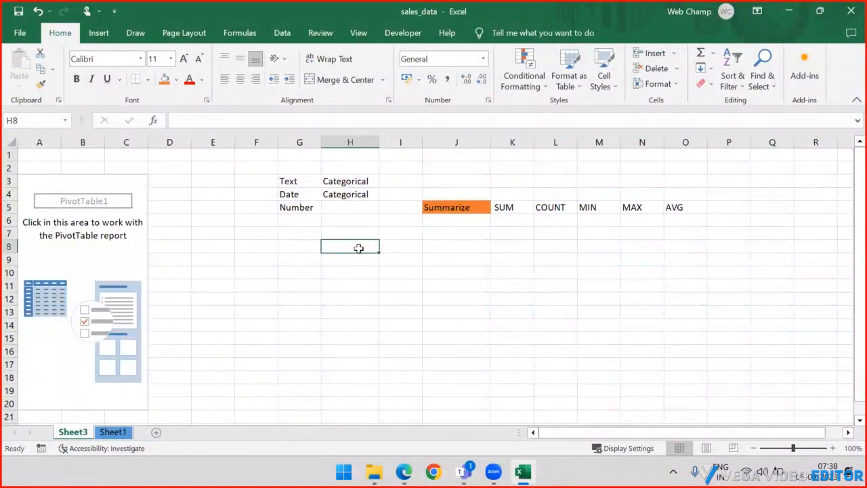
pyautogui.write('Region')
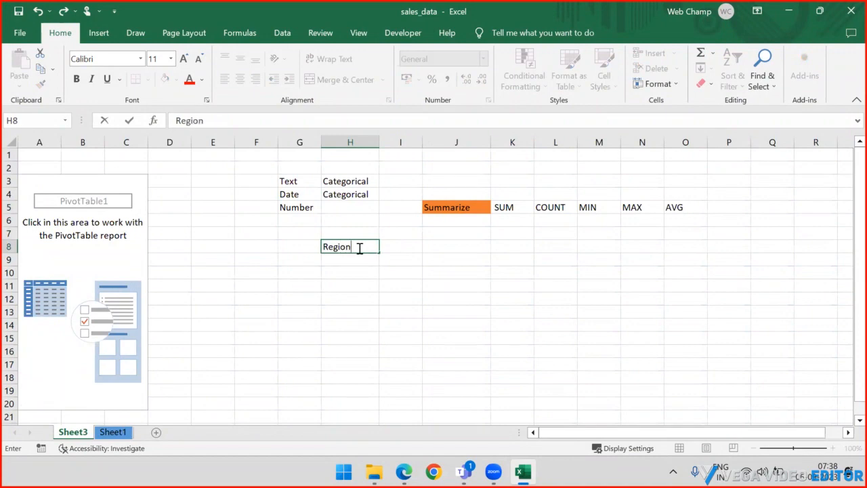
pyautogui.press('Tab')
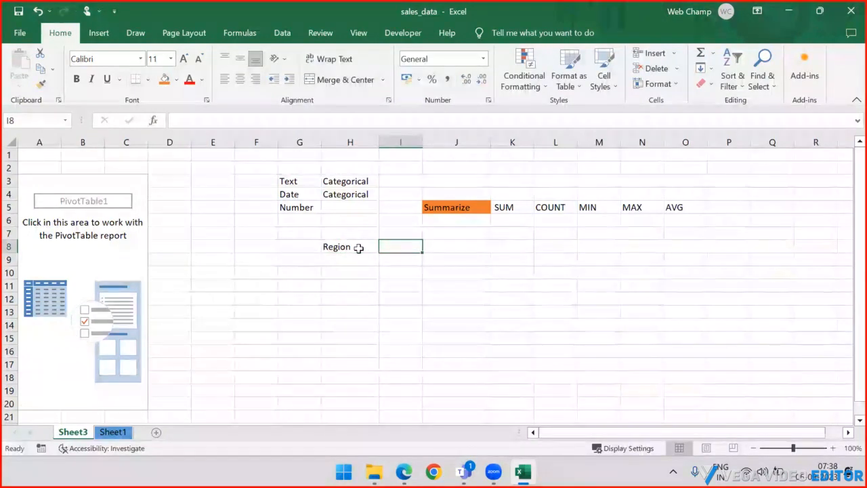
# Step: Enter the note "Column = Field = Attribute" in cell J1
pyautogui.click(461, 155)
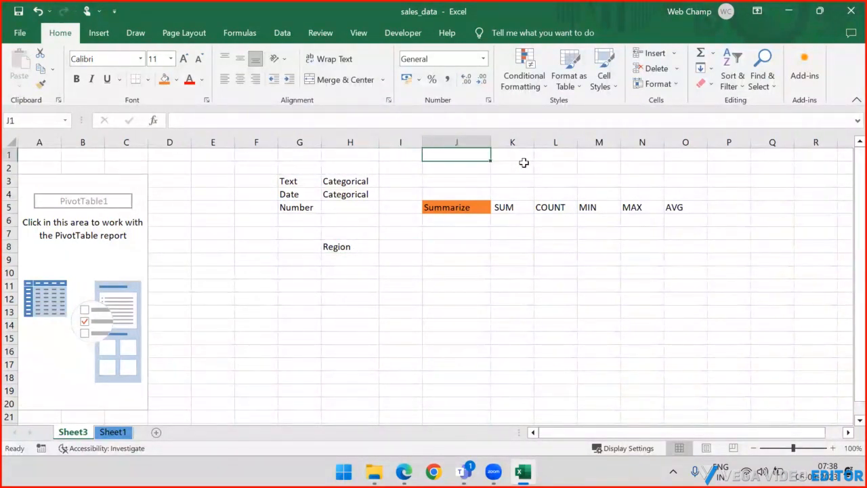
pyautogui.write('Column')
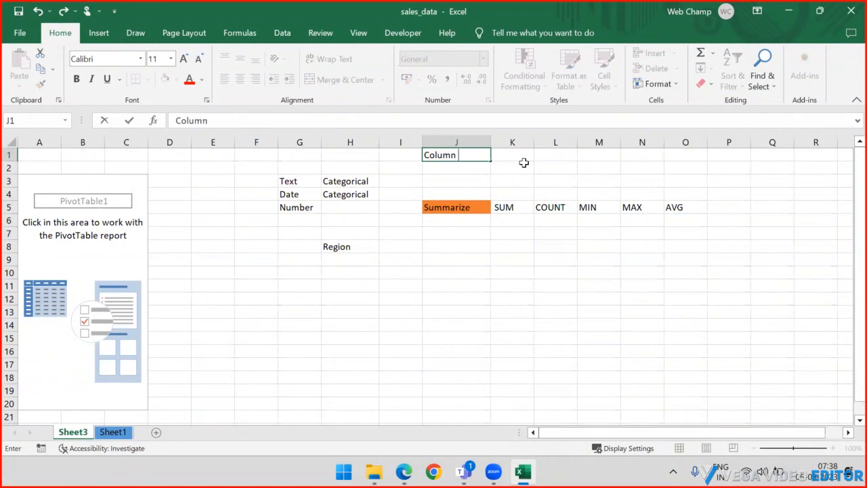
pyautogui.write(' = Field = Attri')
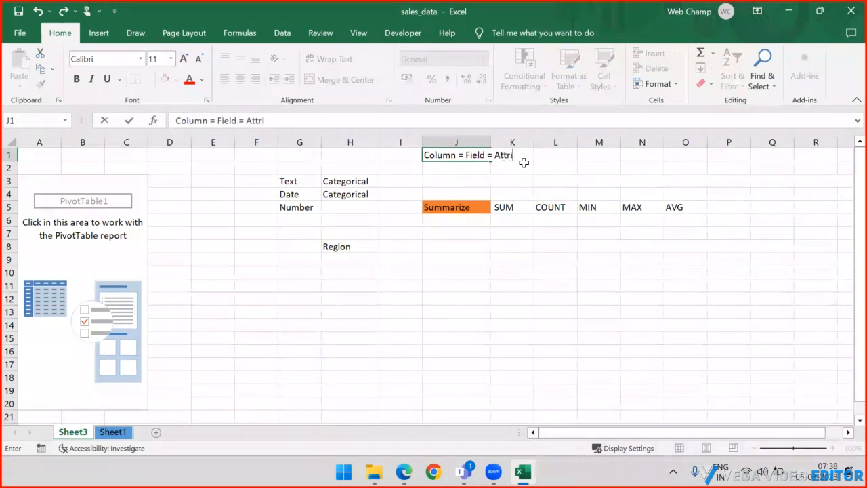
pyautogui.write('bute')
pyautogui.press('Return')
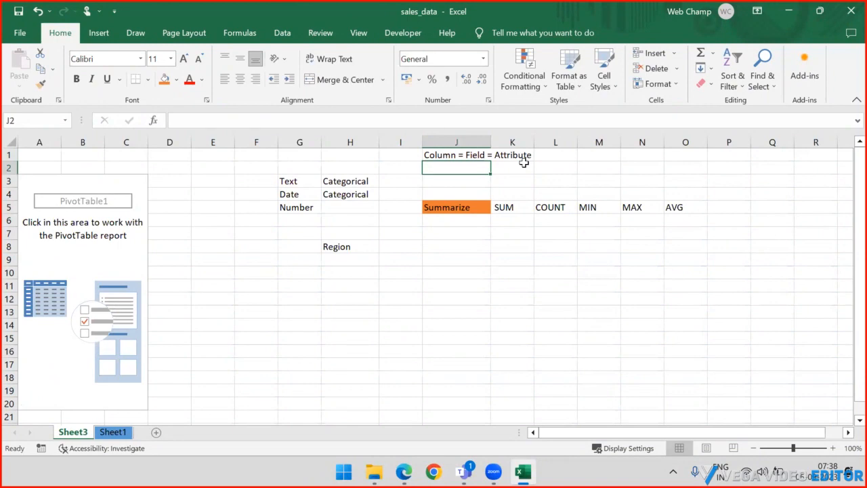
# Step: Enter the label Number in cell I8, beside the Region label
pyautogui.moveTo(335, 252); pyautogui.dragTo(331, 369)
pyautogui.click(526, 208)
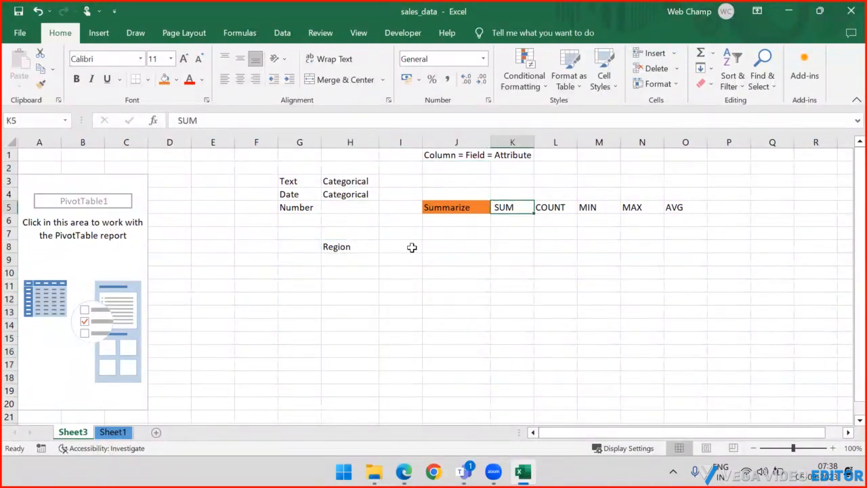
pyautogui.click(408, 248)
pyautogui.write('Number')
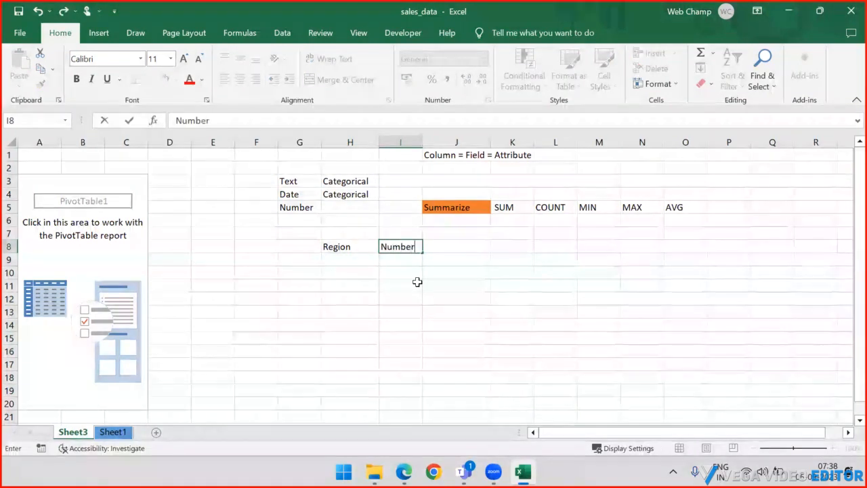
pyautogui.press('Return')
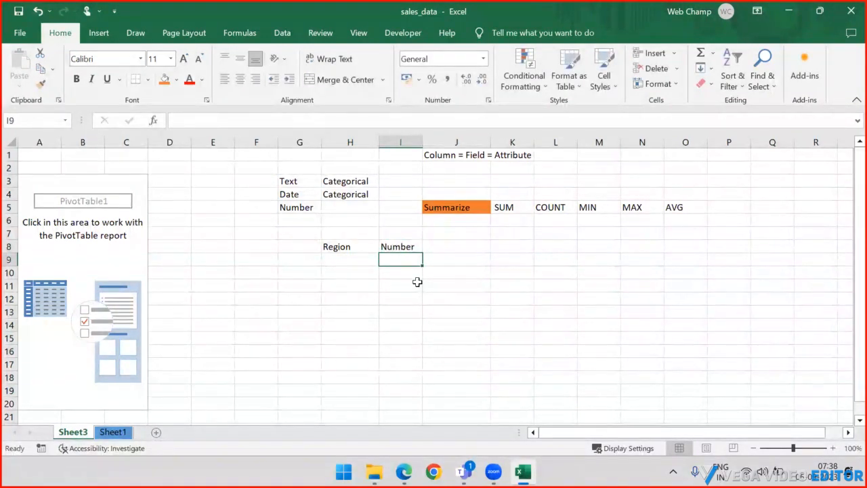
# Step: Replace the label in cell I8 with SUM
pyautogui.press('Up')
pyautogui.write('SUM')
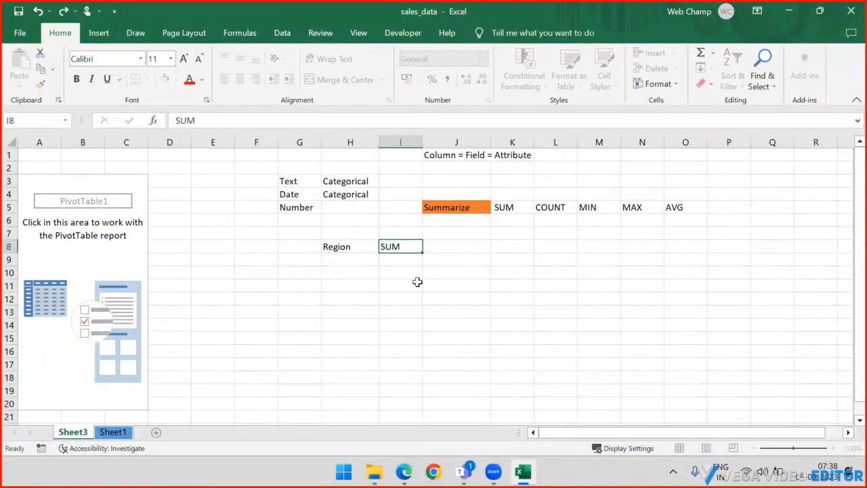
pyautogui.press('Return')
pyautogui.moveTo(358, 261); pyautogui.dragTo(389, 270)
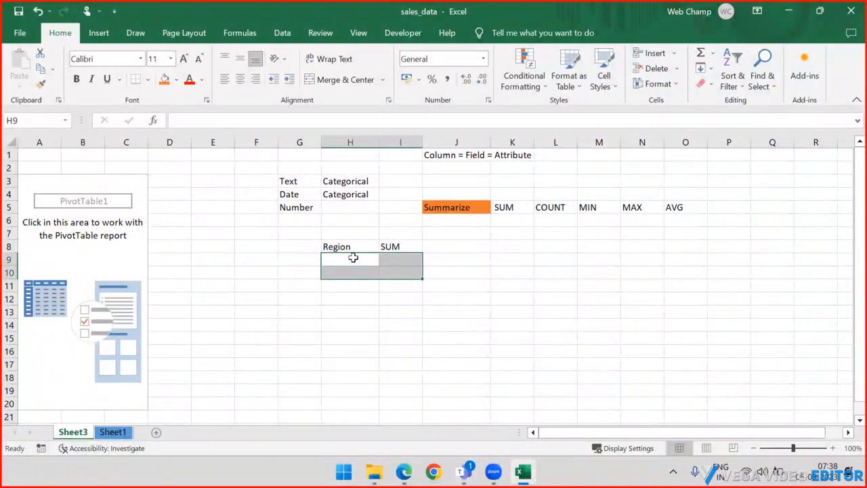
pyautogui.moveTo(355, 246); pyautogui.dragTo(397, 310)
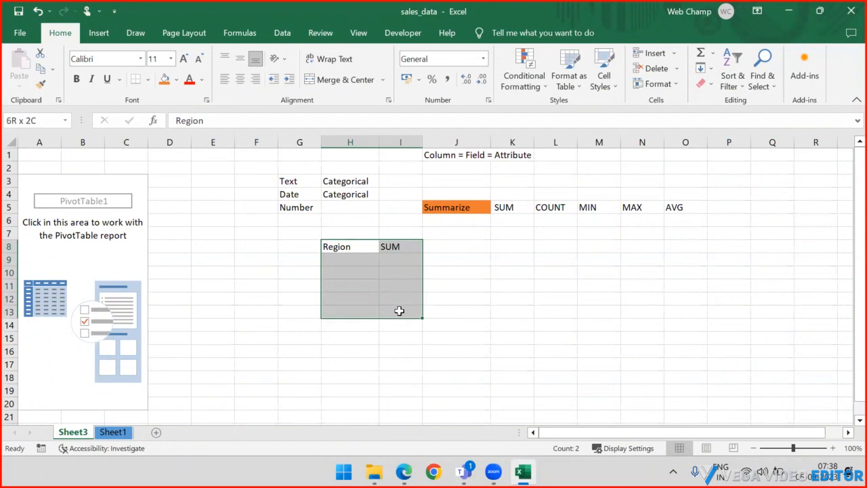
pyautogui.moveTo(359, 246); pyautogui.dragTo(361, 327)
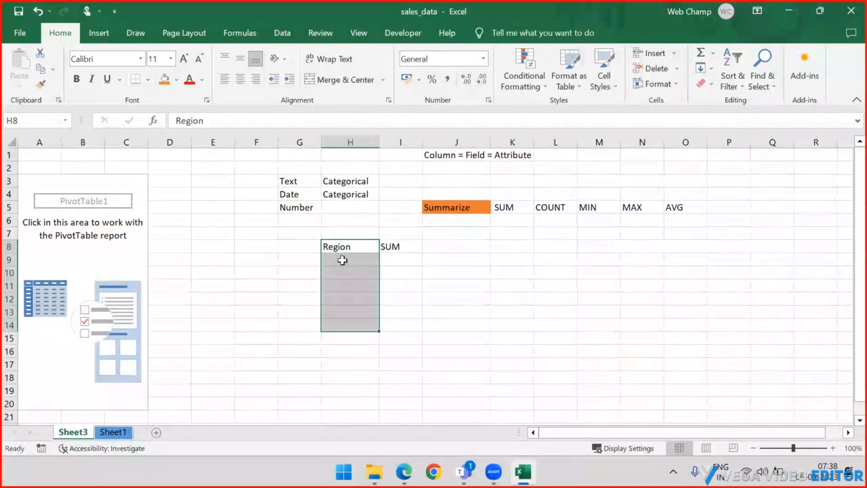
# Step: Enter the label Month in cell G8, in front of the Region label
pyautogui.click(302, 248)
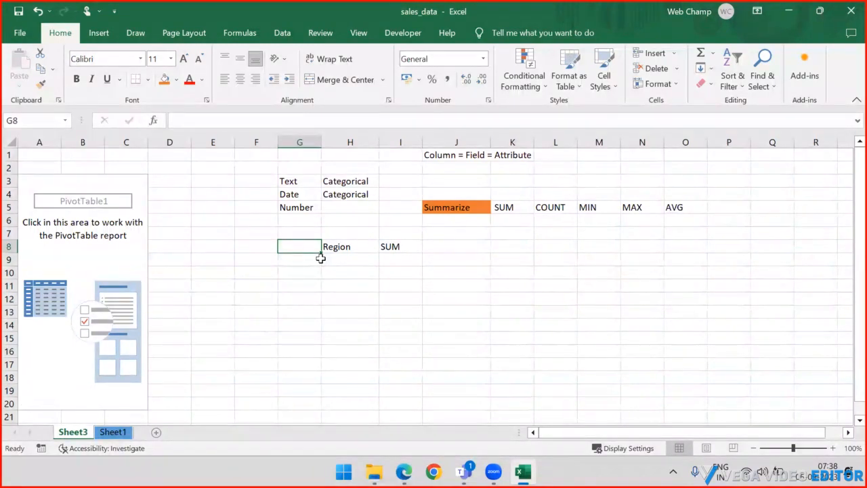
pyautogui.write('Month')
pyautogui.press('Return')
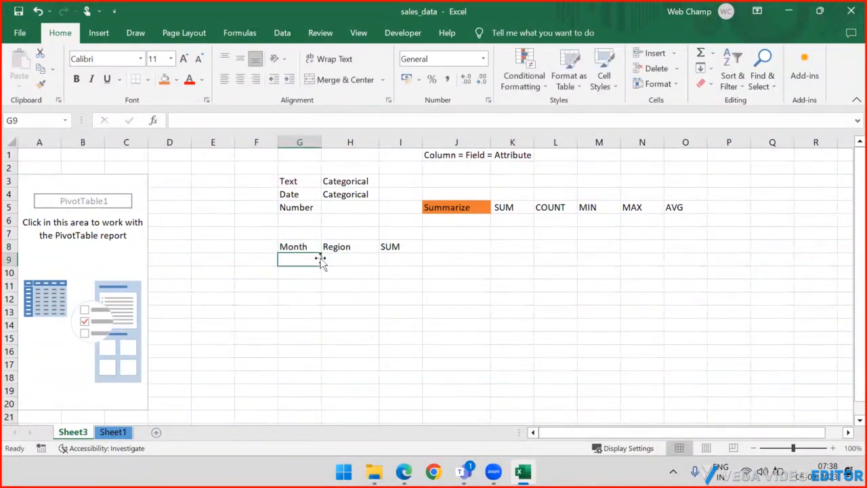
pyautogui.press('Up')
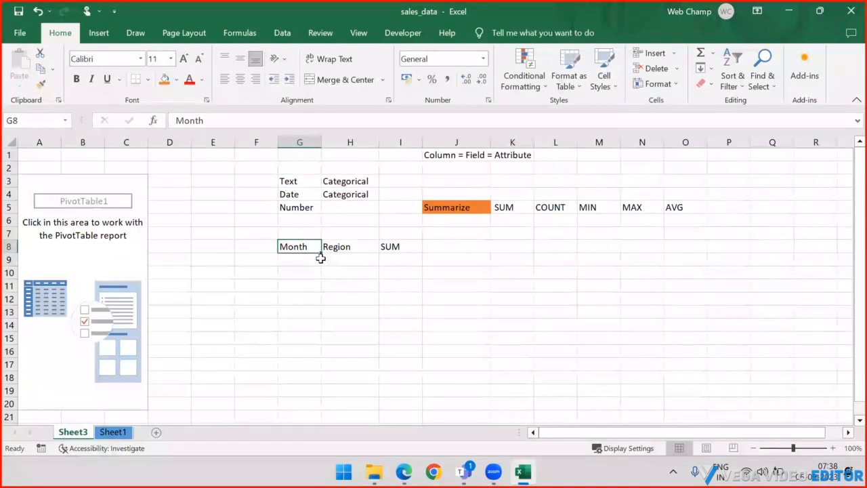
pyautogui.press('Right')
pyautogui.press('Down')
pyautogui.press('Left')
pyautogui.moveTo(321, 261); pyautogui.dragTo(320, 258)
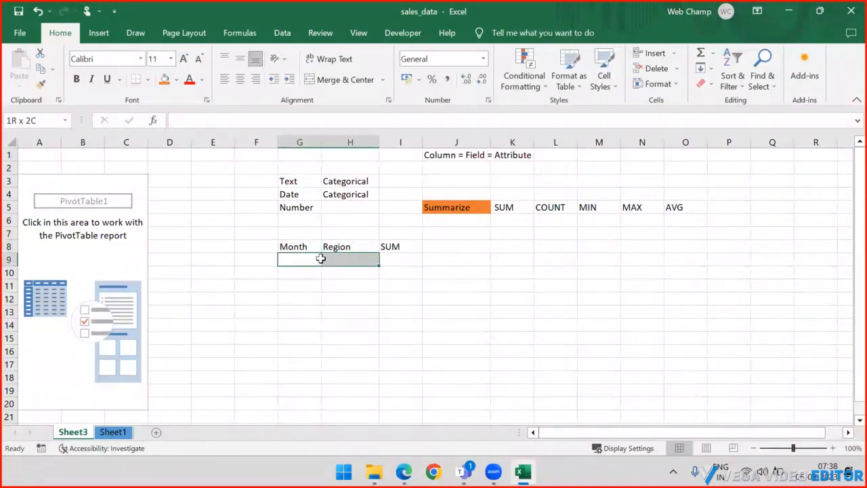
pyautogui.press('Left')
pyautogui.press('Right')
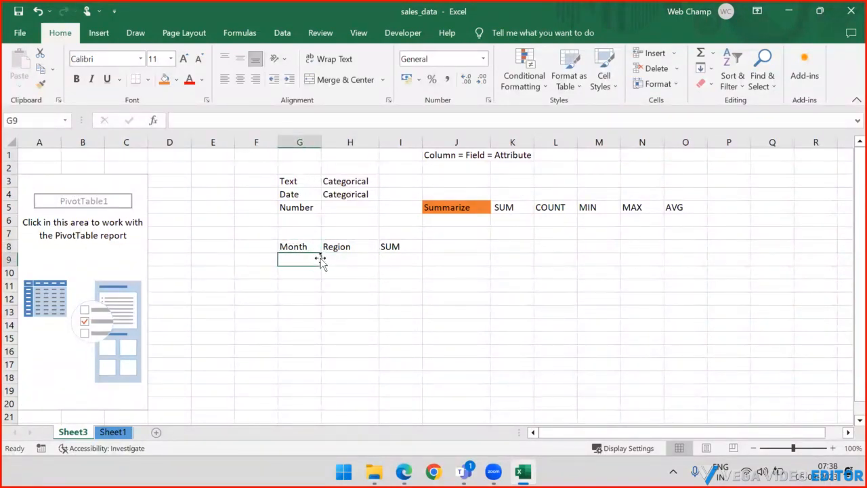
pyautogui.moveTo(321, 263); pyautogui.dragTo(320, 259)
pyautogui.hotkey('shift', 'Down')
pyautogui.hotkey('shift', 'Down')
pyautogui.hotkey('shift', 'Down')
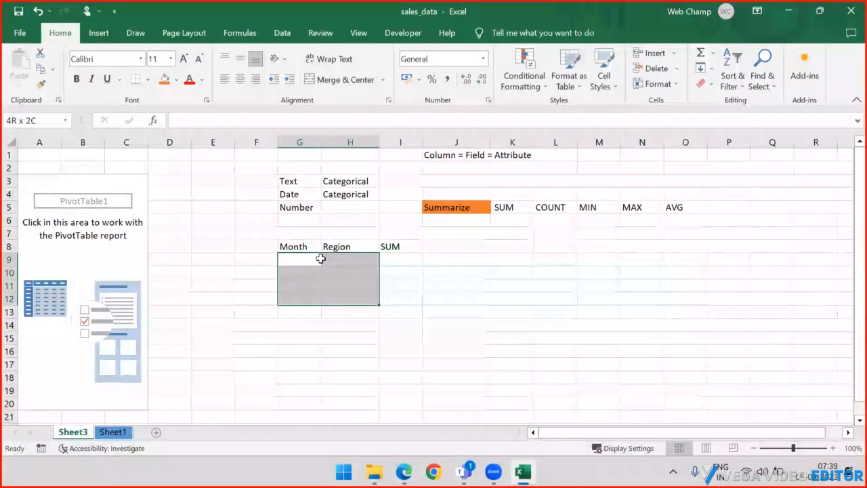
pyautogui.press('Down')
pyautogui.press('Up')
pyautogui.press('Up')
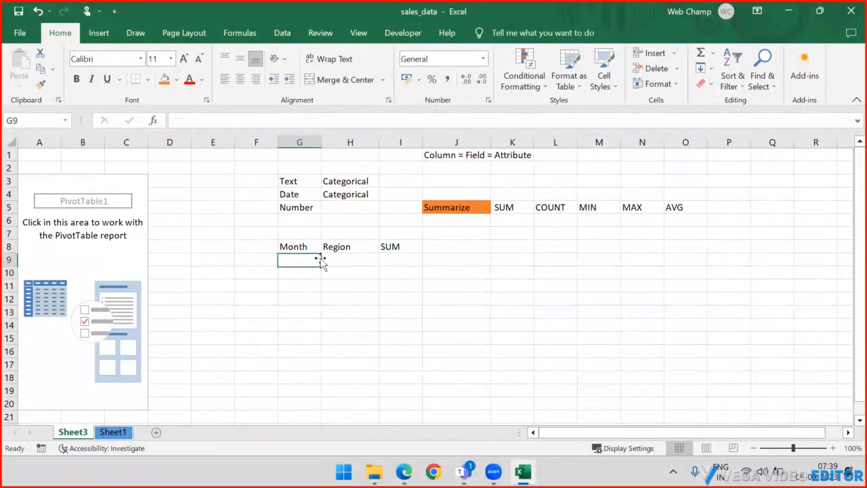
pyautogui.press('Down')
pyautogui.moveTo(320, 260); pyautogui.dragTo(288, 263)
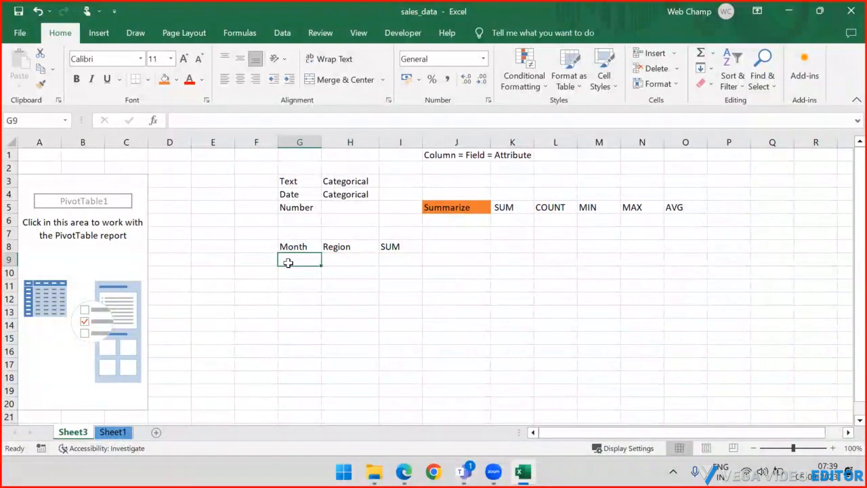
pyautogui.click(341, 256)
pyautogui.click(393, 261)
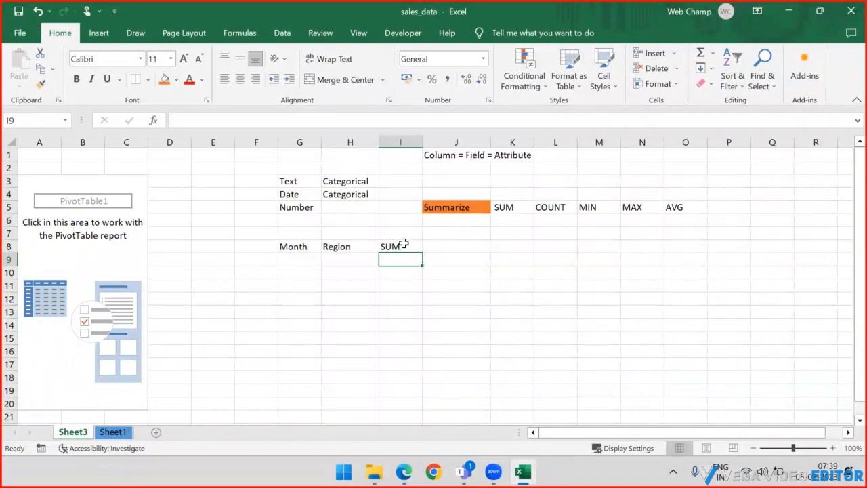
pyautogui.moveTo(525, 206); pyautogui.dragTo(687, 196)
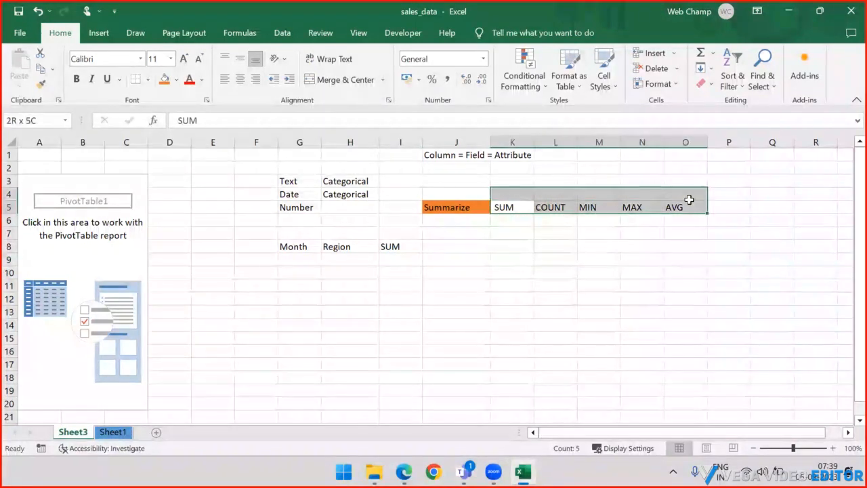
pyautogui.click(398, 246)
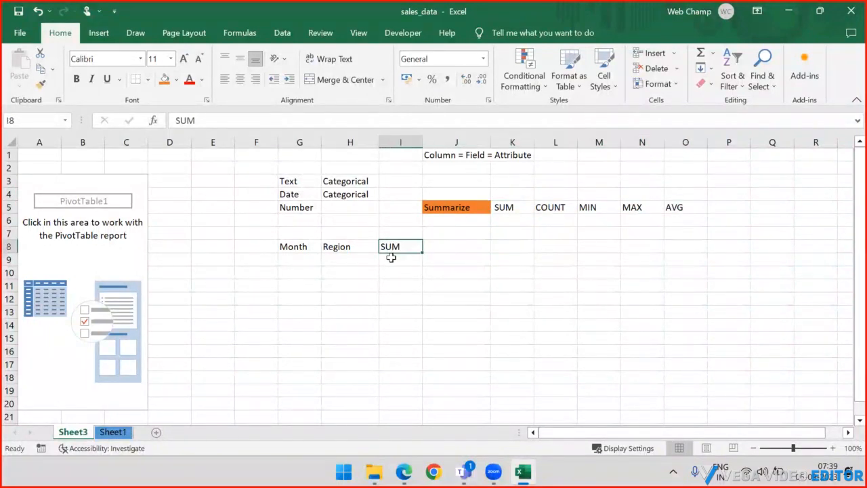
pyautogui.click(391, 259)
pyautogui.moveTo(297, 264); pyautogui.dragTo(395, 260)
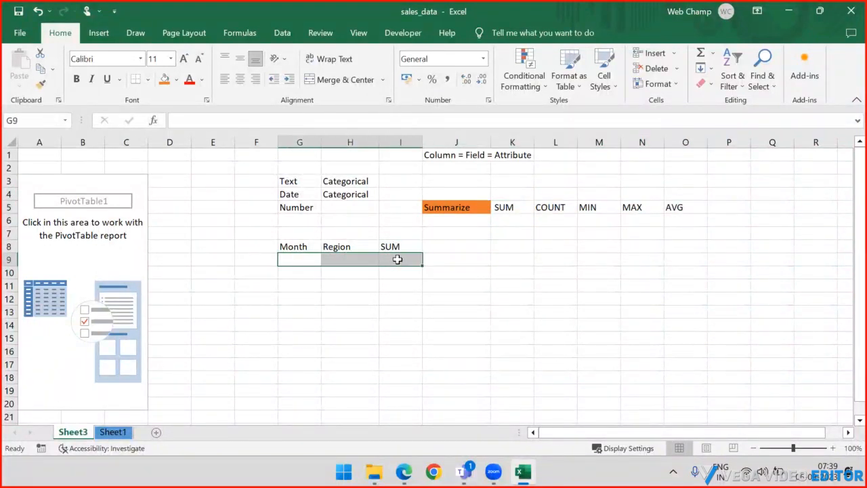
# Step: Start the sample row under the headings with Jan in G9 and Africa in H9
pyautogui.click(298, 260)
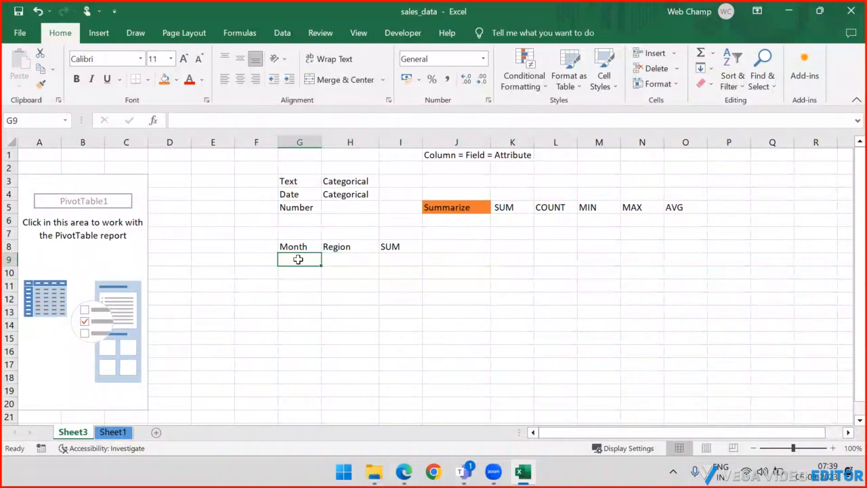
pyautogui.write('Jan')
pyautogui.press('Tab')
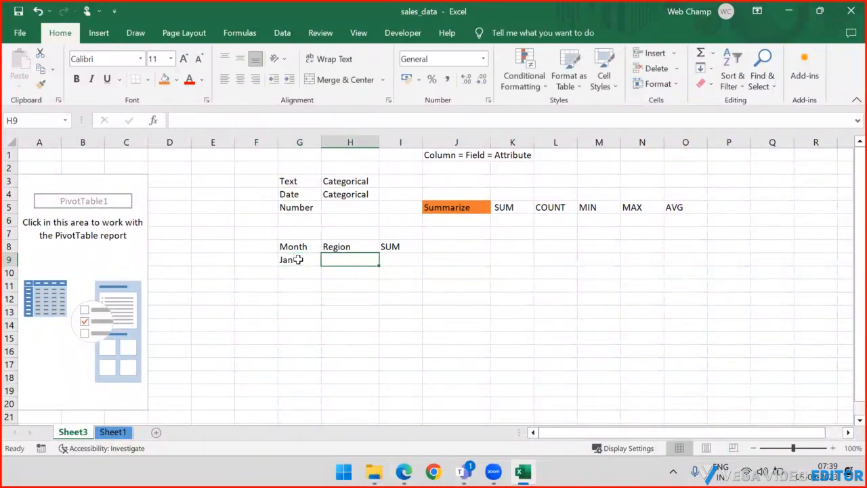
pyautogui.write('Africa')
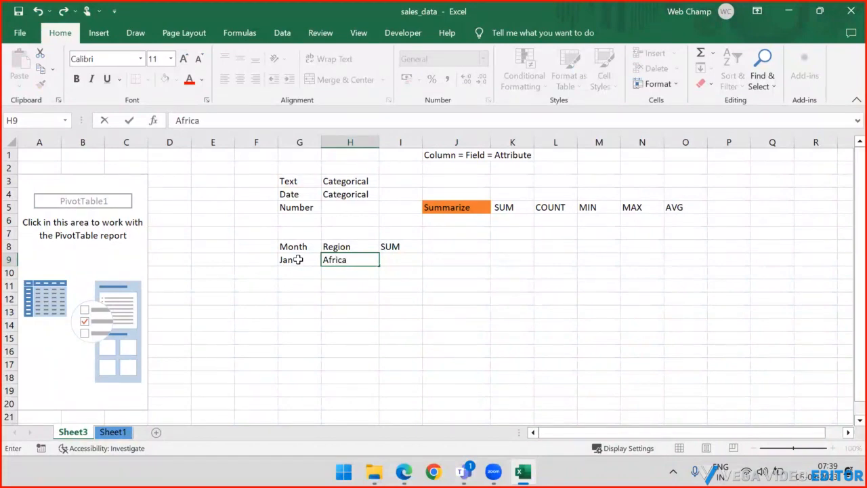
pyautogui.press('Tab')
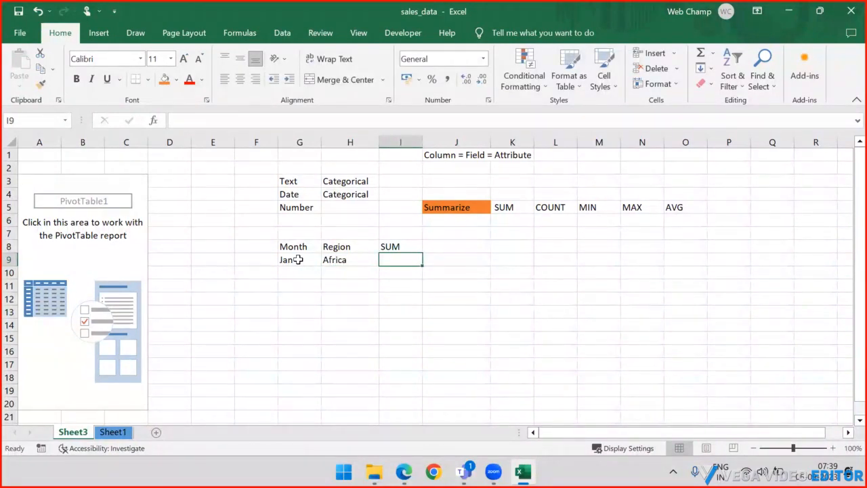
# Step: Fill the sample cells G9:H9, containing Jan and Africa, with a light Gray, Accent 3 shade
pyautogui.press('Left')
pyautogui.press('Left')
pyautogui.hotkey('shift', 'Right')
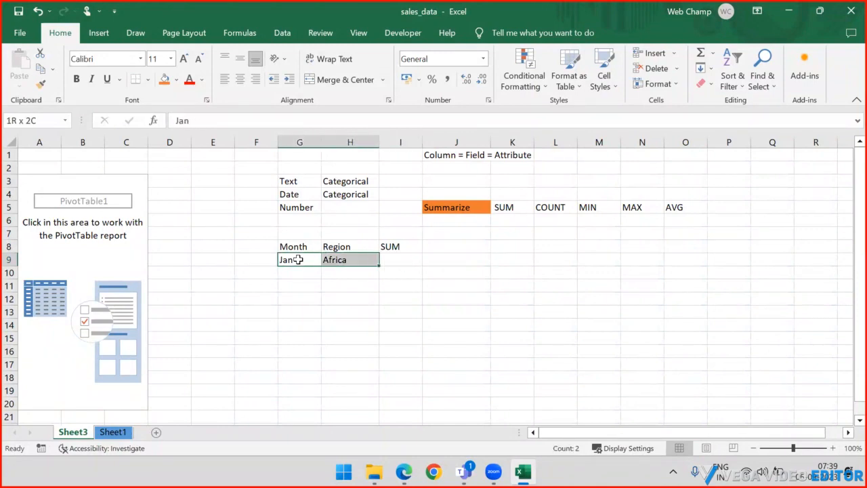
pyautogui.click(176, 81)
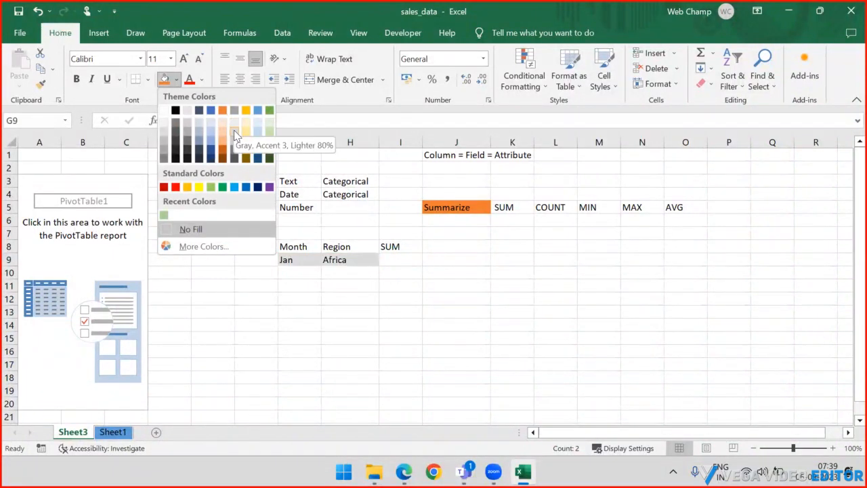
pyautogui.click(234, 130)
pyautogui.click(310, 259)
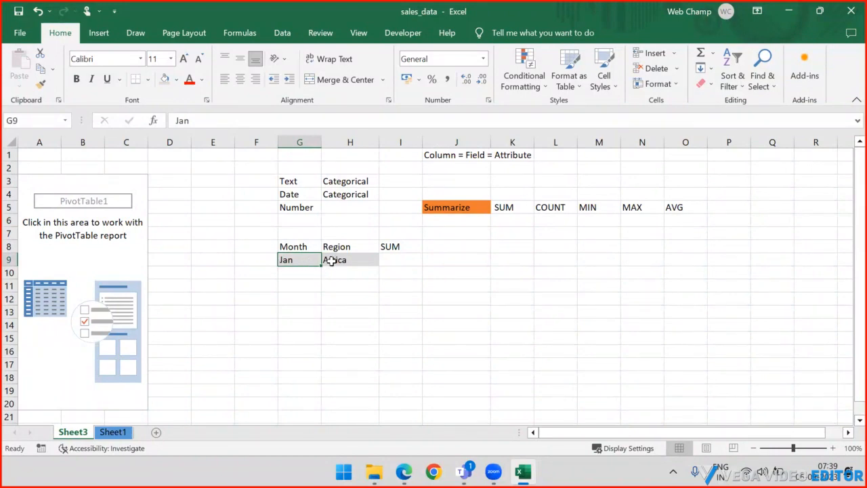
pyautogui.click(356, 260)
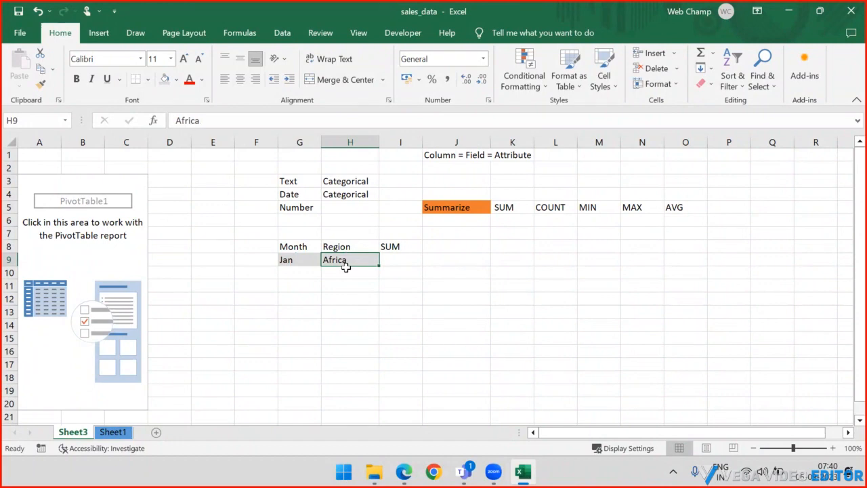
# Step: Enter Number in cell I9, under the SUM heading
pyautogui.click(406, 259)
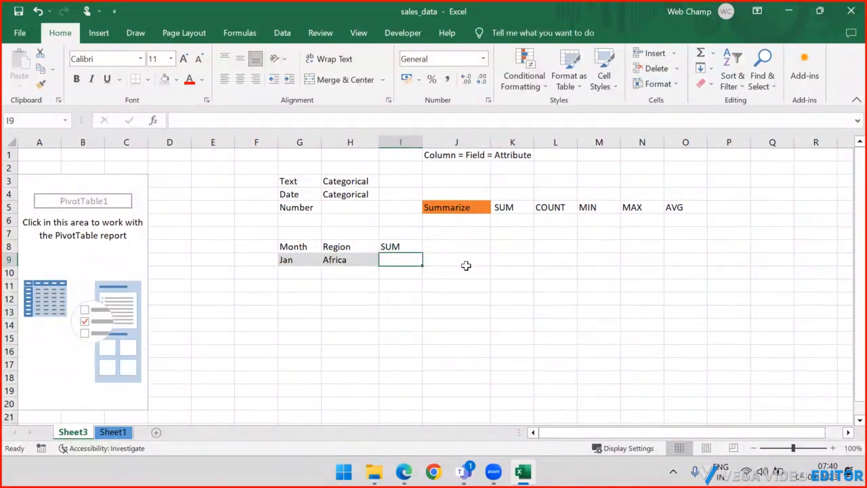
pyautogui.write('Number')
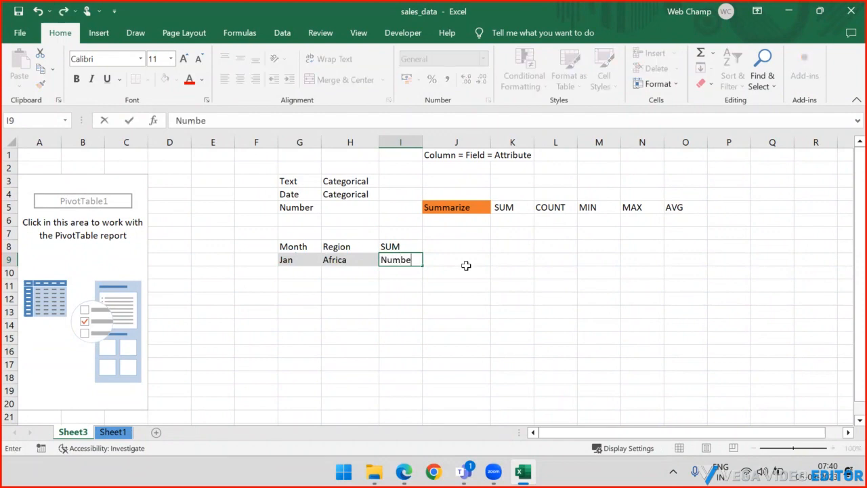
pyautogui.press('Return')
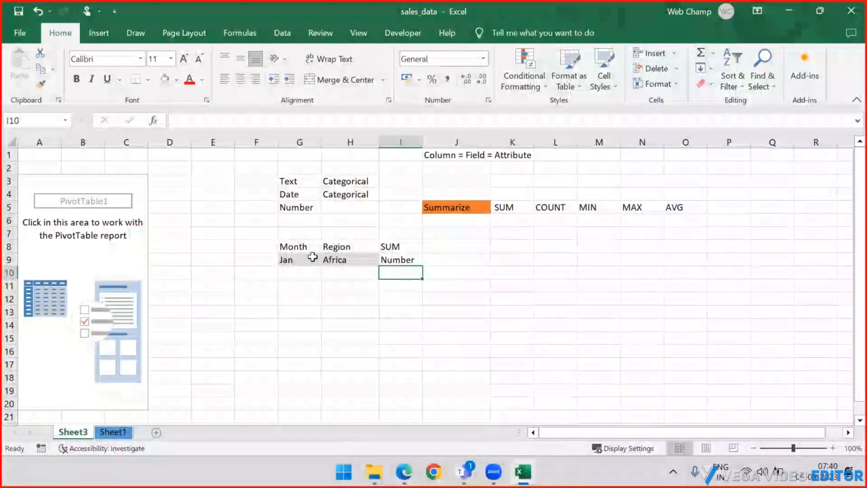
# Step: Try to fill the sample row G9:I9 down through row 13
pyautogui.moveTo(310, 259); pyautogui.dragTo(408, 317)
pyautogui.hotkey('ctrl', 'd')
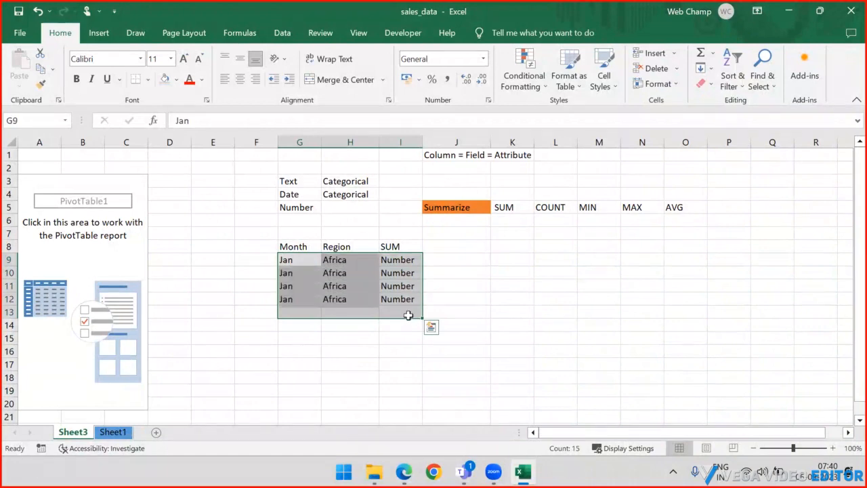
pyautogui.hotkey('ctrl', 'z')
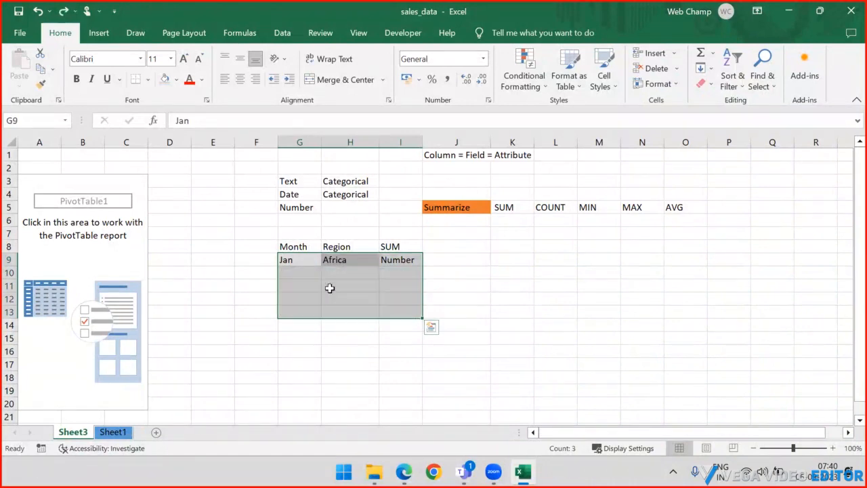
# Step: Save the workbook and enter the label Grouping in cell J8, beside the SUM heading
pyautogui.click(478, 258)
pyautogui.hotkey('ctrl', 's')
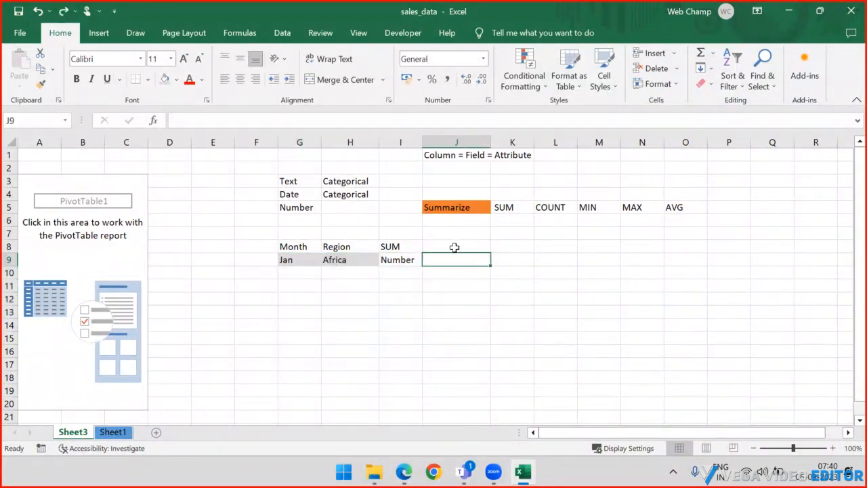
pyautogui.click(454, 247)
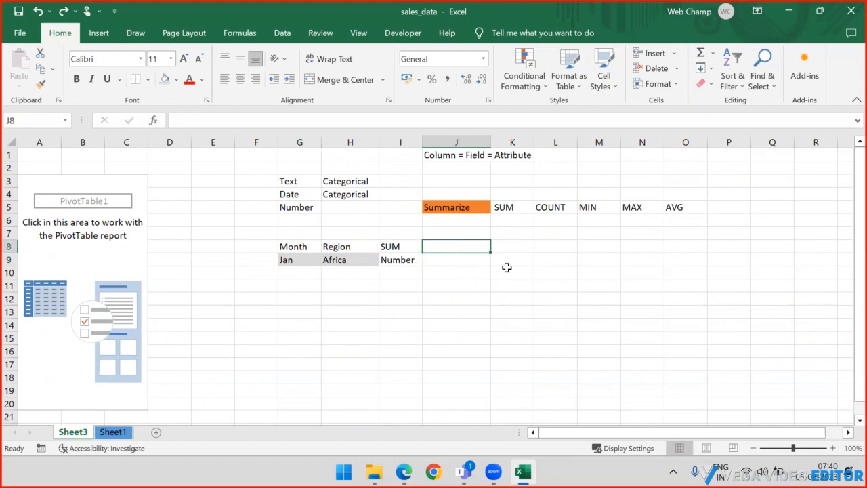
pyautogui.write('Gr')
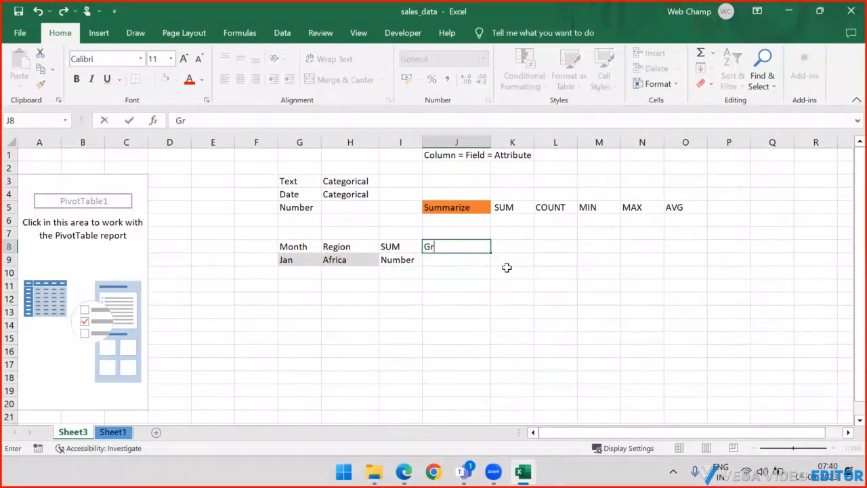
pyautogui.write('ouping')
pyautogui.press('Return')
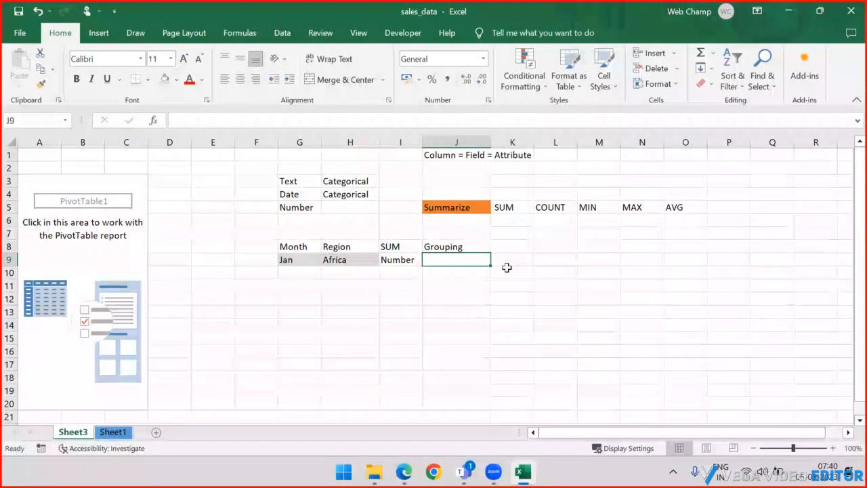
# Step: Enter the label Filter in cell J11, below the Grouping label
pyautogui.press('Down')
pyautogui.press('Down')
pyautogui.press('Down')
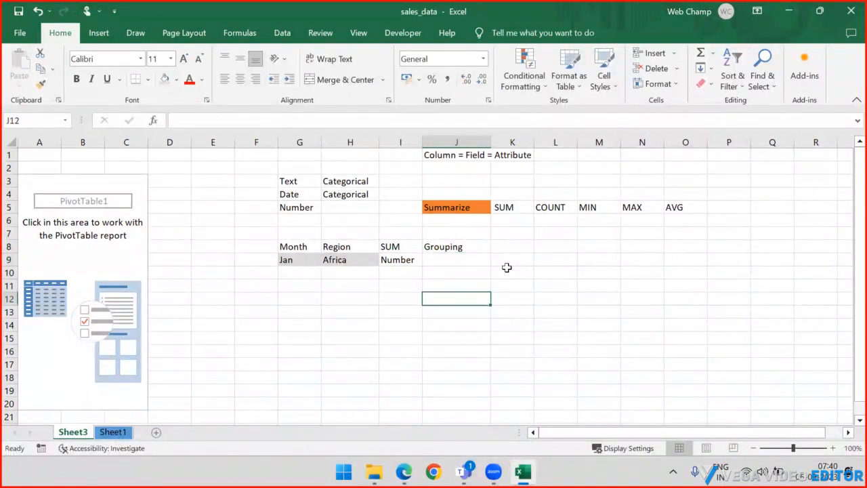
pyautogui.press('Up')
pyautogui.write('Fi')
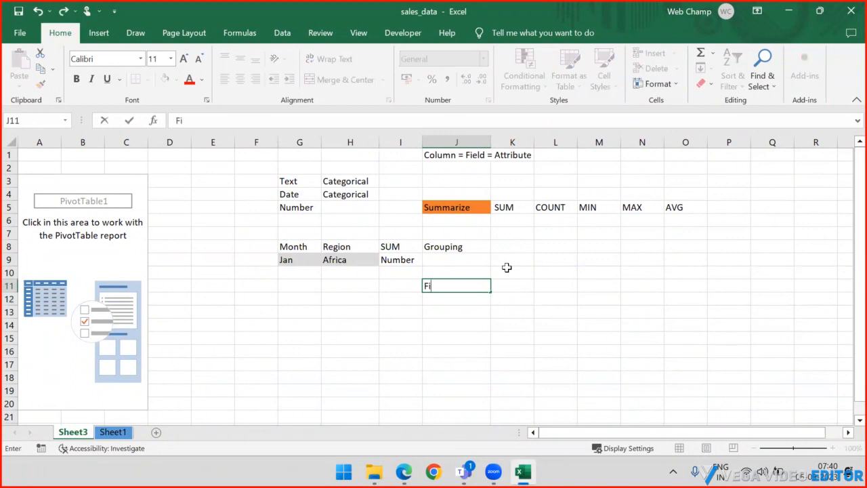
pyautogui.write('lter')
pyautogui.press('Tab')
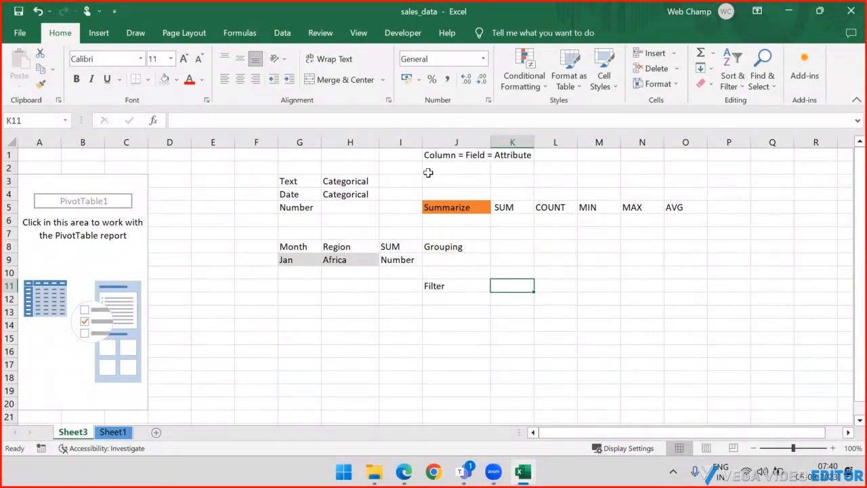
# Step: Enter the label Dynamic in cell J14, below the Filter label
pyautogui.hotkey('alt', 'Tab')
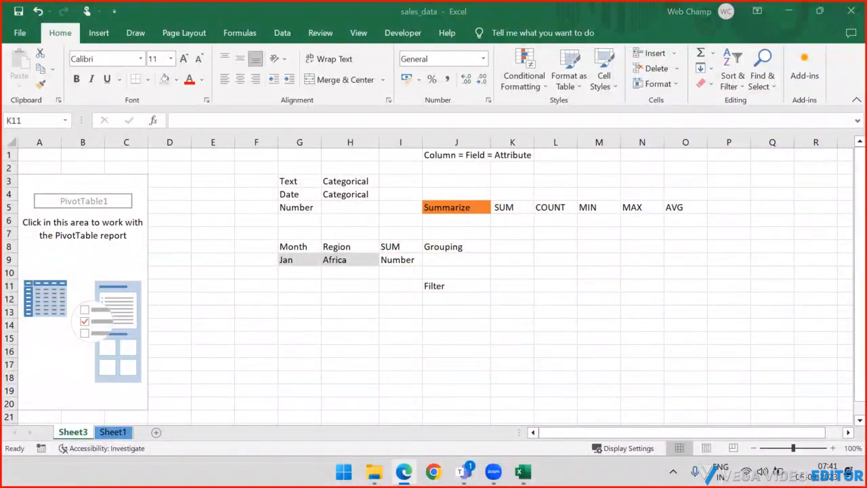
pyautogui.click(454, 313)
pyautogui.click(448, 321)
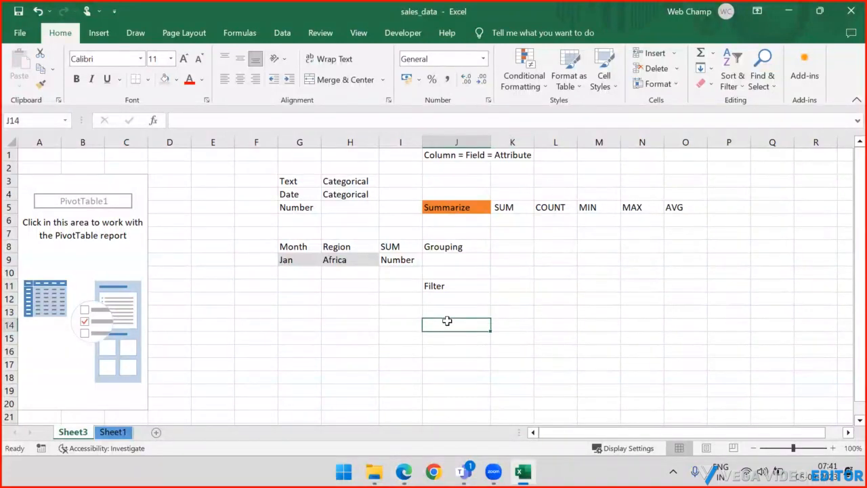
pyautogui.write('Dynamic')
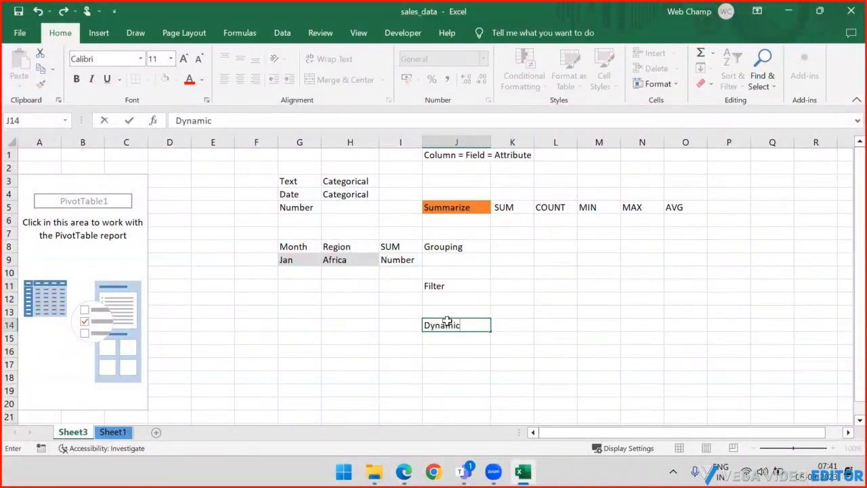
pyautogui.press('Tab')
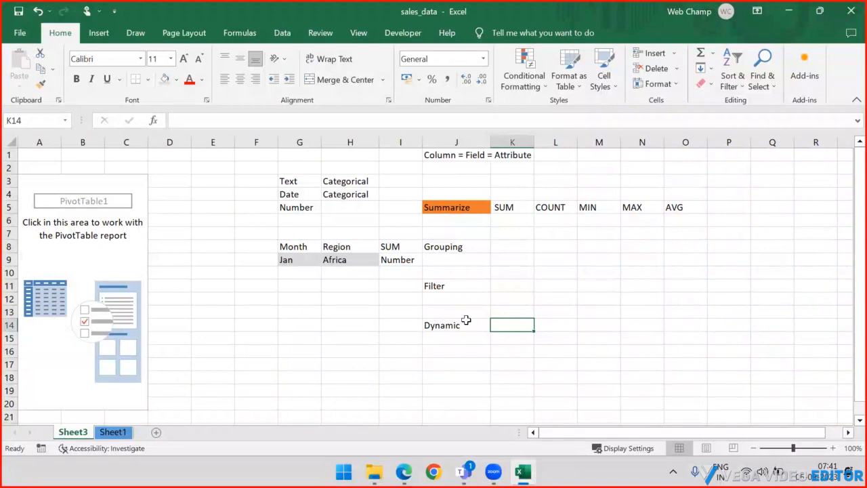
pyautogui.click(465, 320)
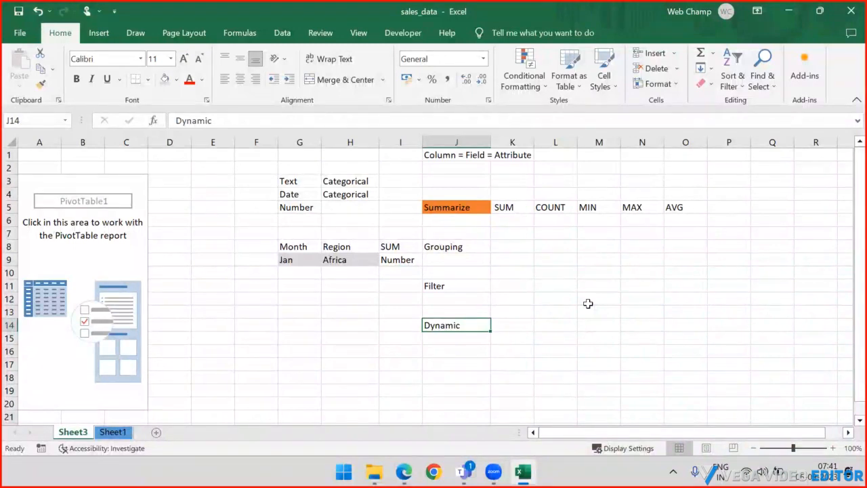
# Step: Enter the label Drill-Down in cell J17, below the Dynamic label
pyautogui.scroll(-2, 499, 278)
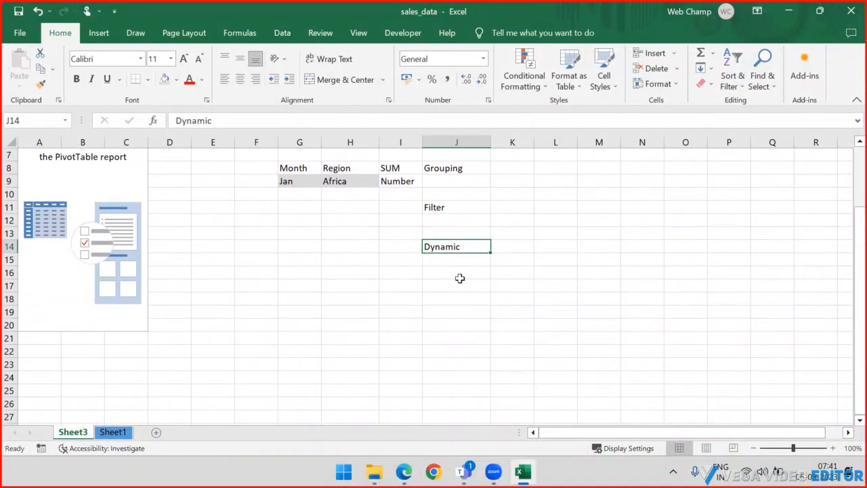
pyautogui.click(450, 284)
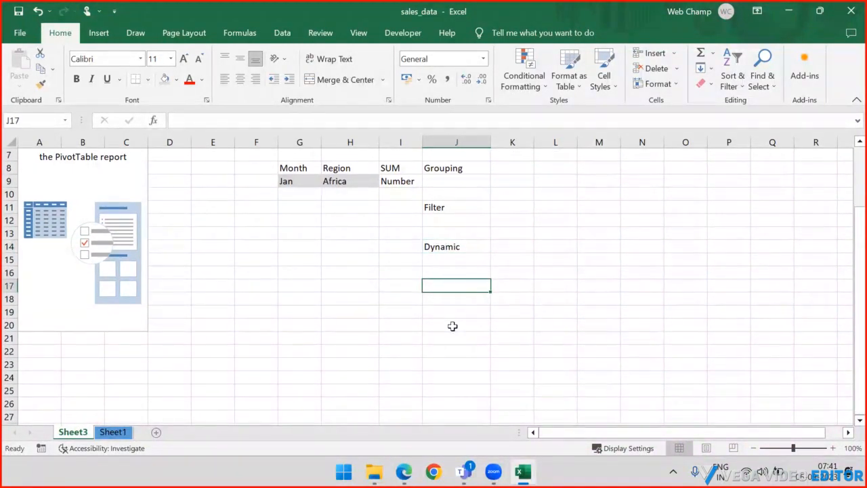
pyautogui.write('Drill')
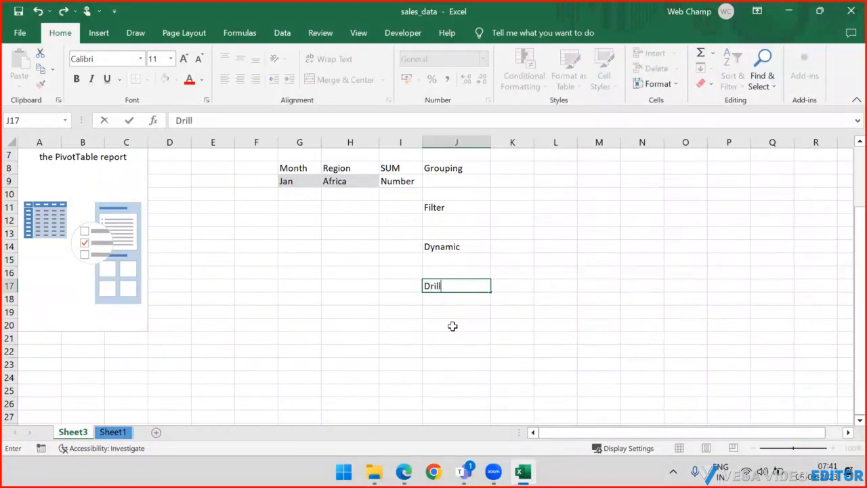
pyautogui.write('-Down')
pyautogui.press('Return')
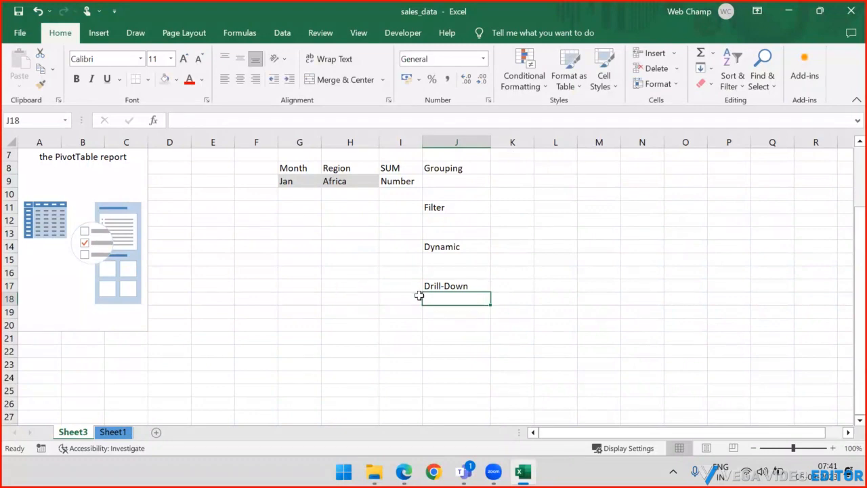
# Step: Enter Year in cell L17 as the first level of the Drill-Down example
pyautogui.click(561, 284)
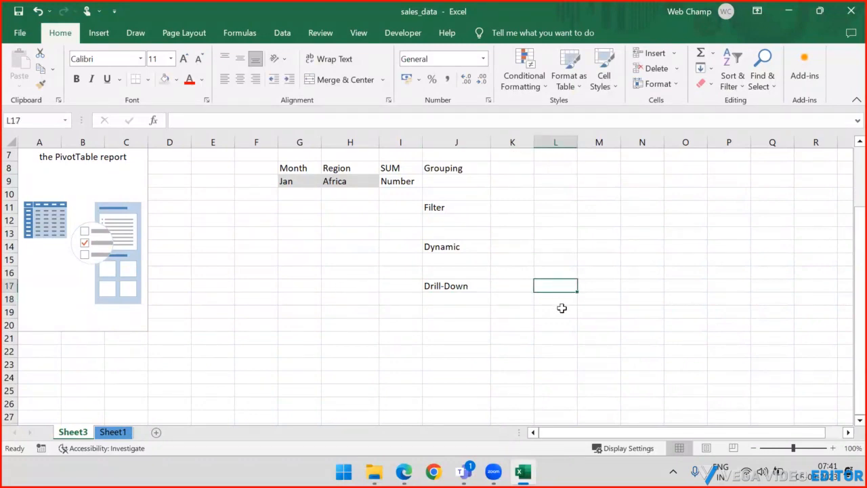
pyautogui.write('Year')
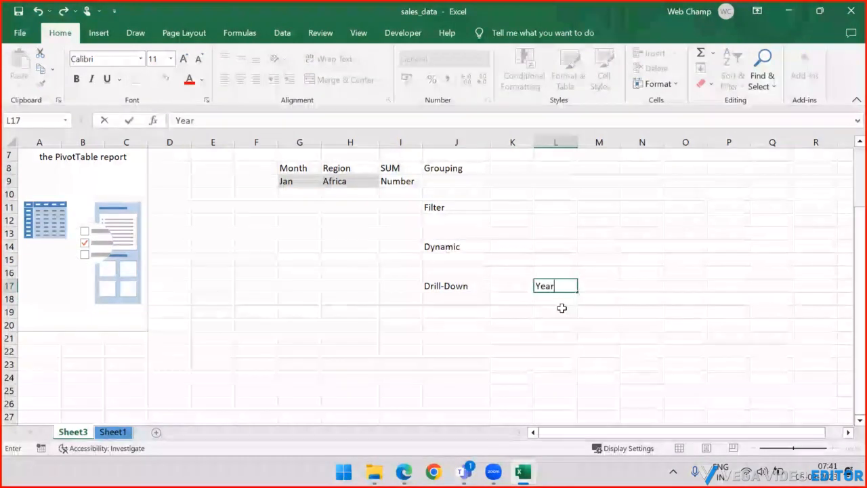
pyautogui.press('Return')
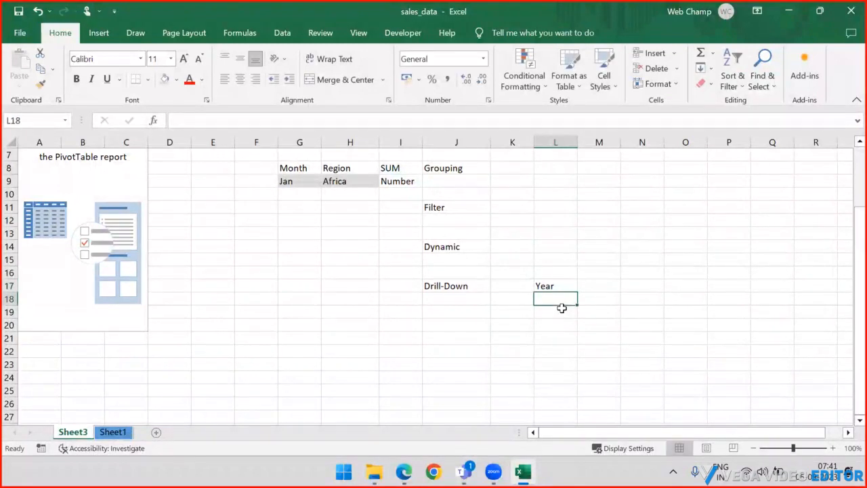
pyautogui.write('m')
pyautogui.press('BackSpace')
pyautogui.write('Moth')
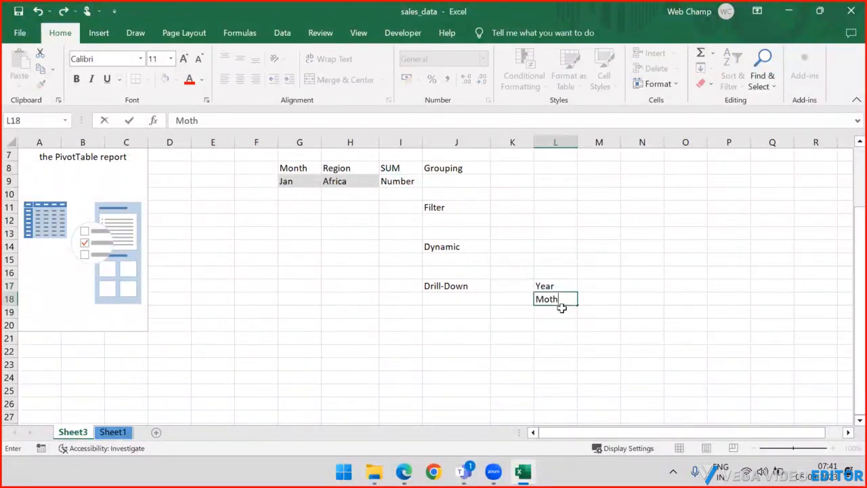
pyautogui.press('BackSpace')
pyautogui.press('BackSpace')
pyautogui.write('nht')
pyautogui.press('Return')
# Step: List the remaining drill-down levels under Year: Quarter in L18, Month in L19 and Day in L20
pyautogui.press('Up')
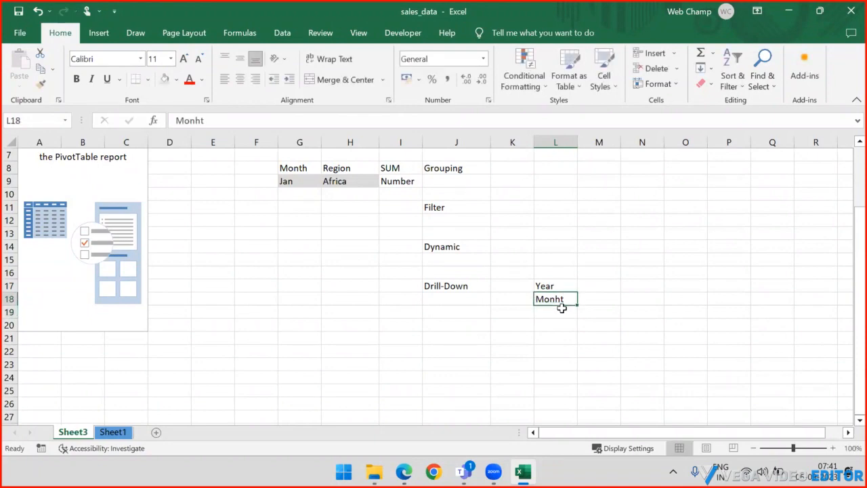
pyautogui.write('Quarter')
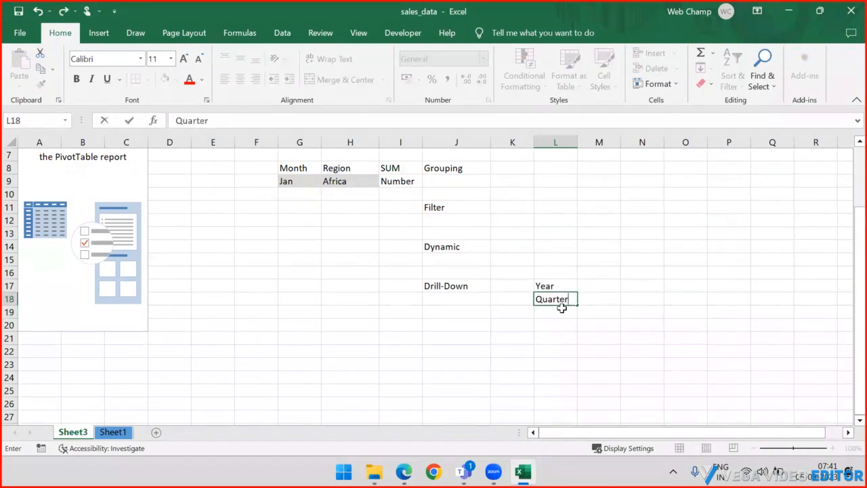
pyautogui.press('Return')
pyautogui.write('Month')
pyautogui.press('Return')
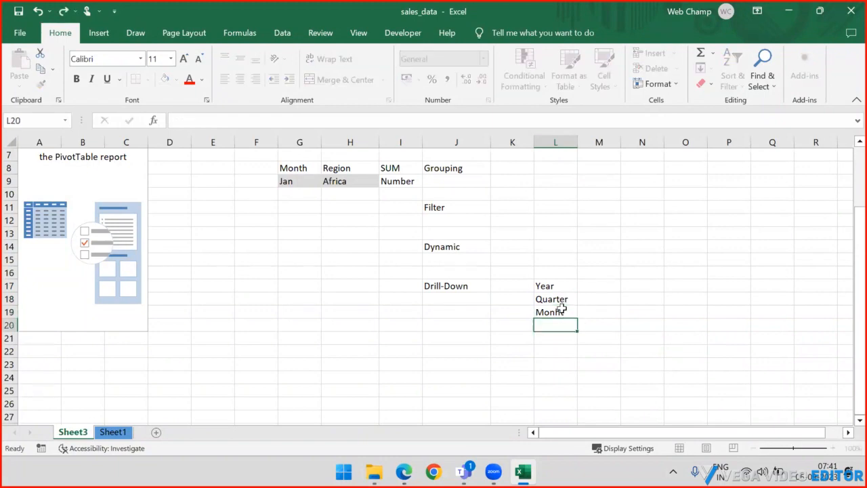
pyautogui.write('Day')
pyautogui.click(562, 309)
pyautogui.press('Down')
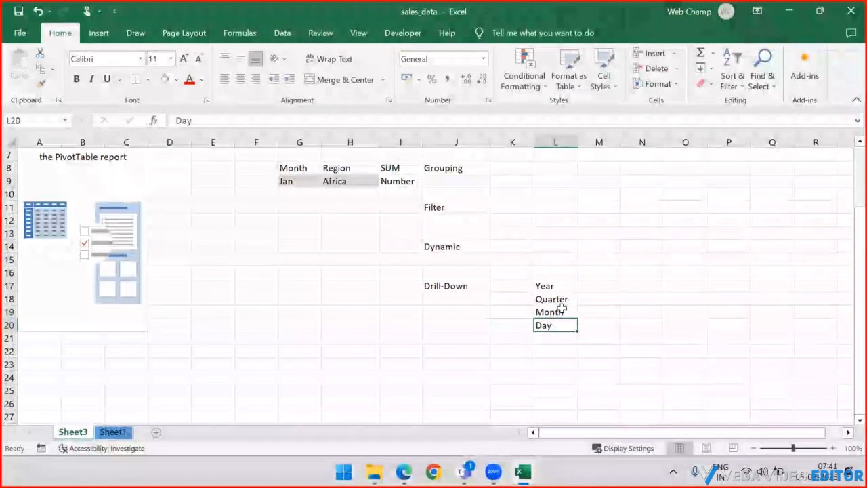
pyautogui.click(556, 287)
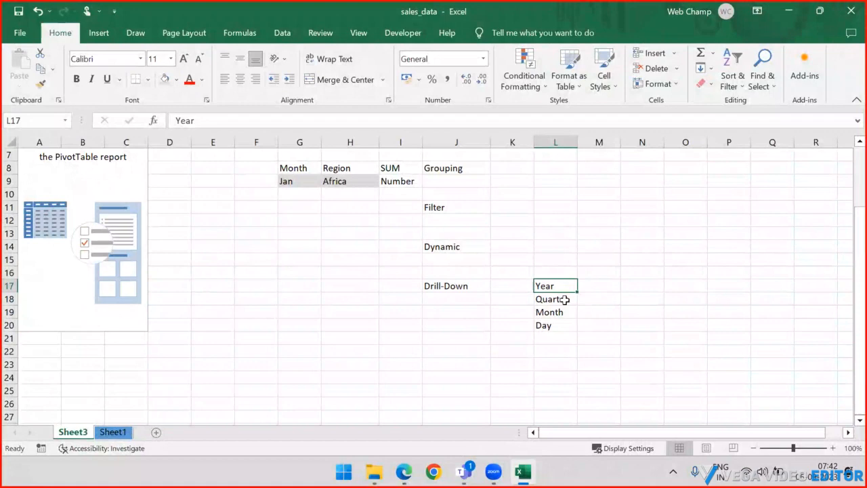
pyautogui.click(564, 299)
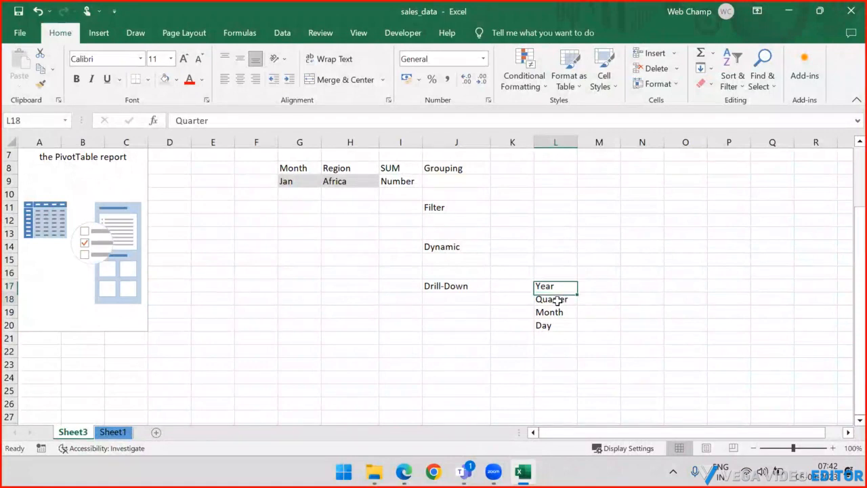
# Step: Review the drill-down levels Year through Day in L17:L20 and save the workbook
pyautogui.click(557, 312)
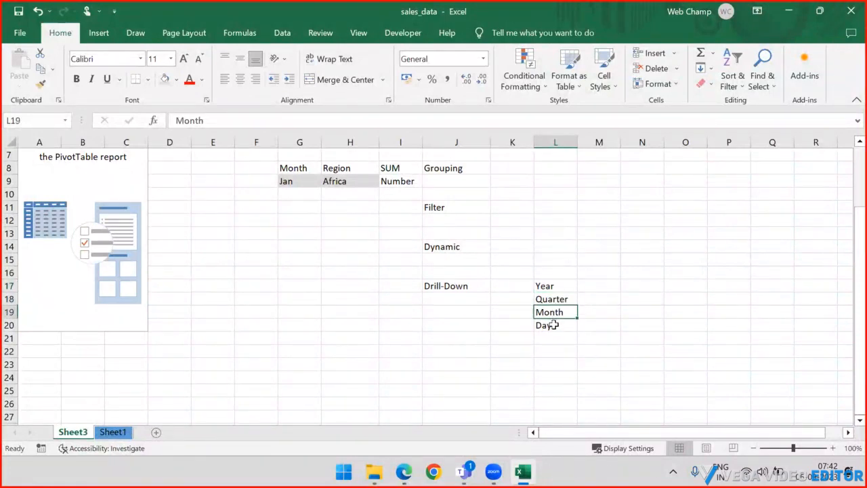
pyautogui.click(554, 325)
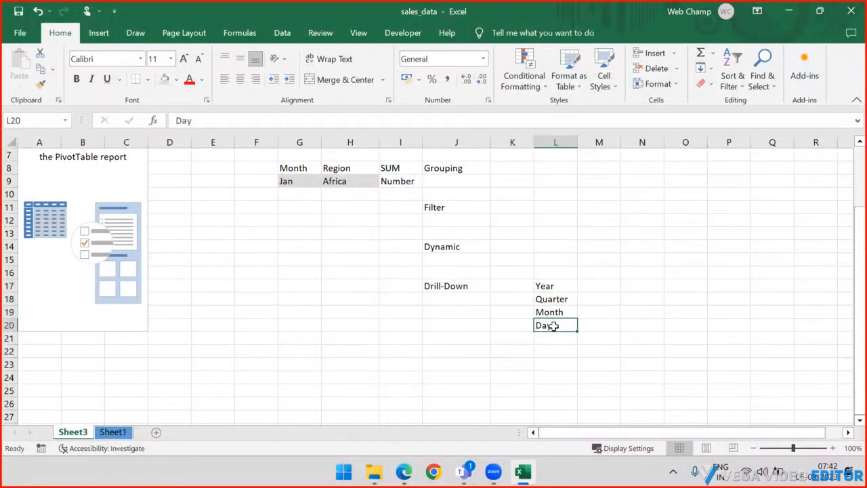
pyautogui.moveTo(557, 288); pyautogui.dragTo(558, 330)
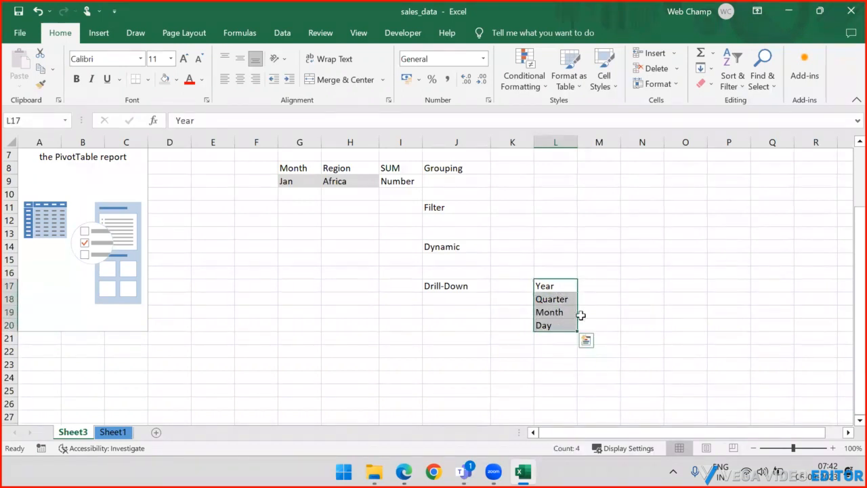
pyautogui.click(640, 285)
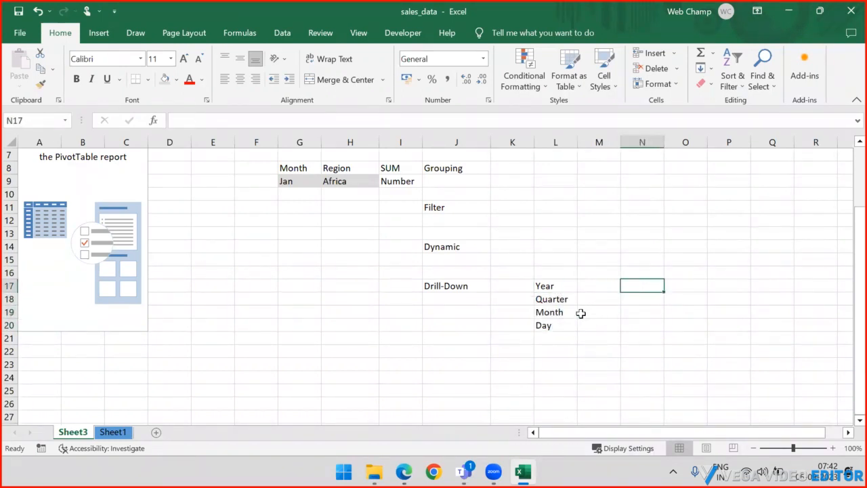
pyautogui.hotkey('ctrl', 's')
# Step: Examine the Grouping label, its Month and Region example headings, and the empty PivotTable's field list
pyautogui.click(462, 169)
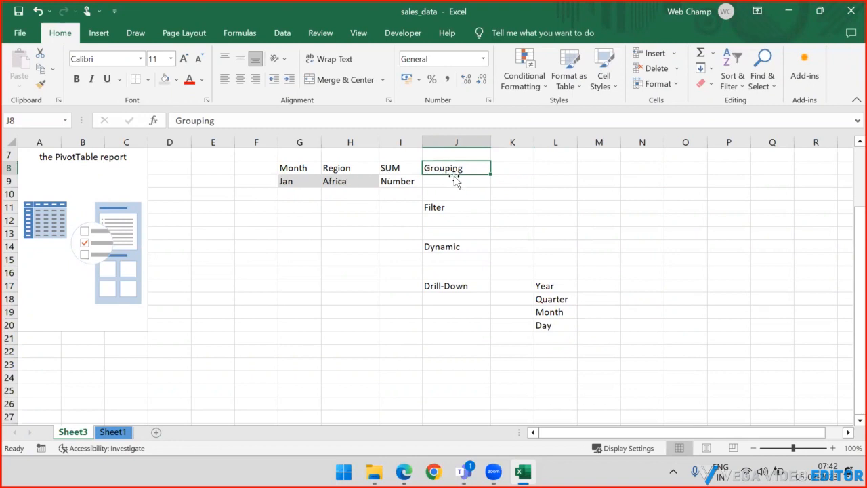
pyautogui.click(299, 168)
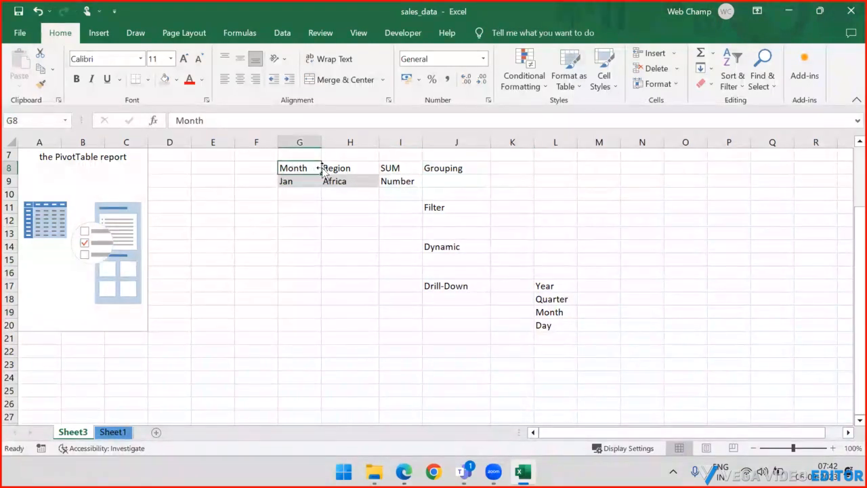
pyautogui.click(337, 169)
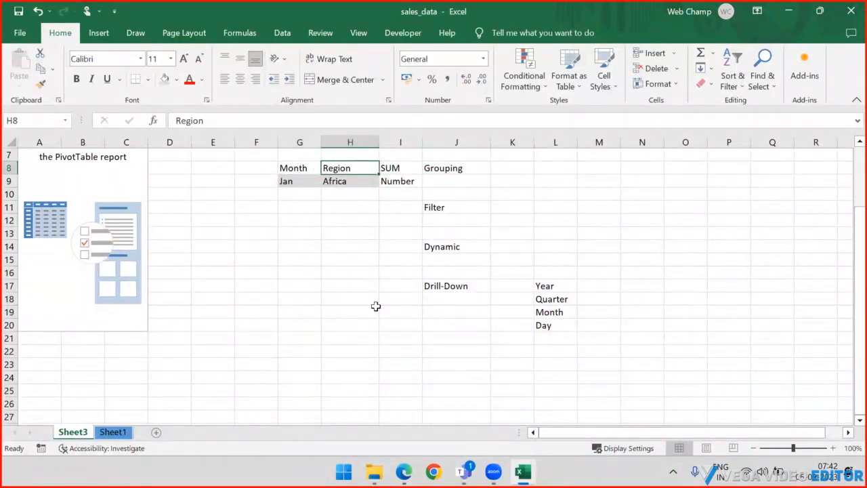
pyautogui.click(122, 203)
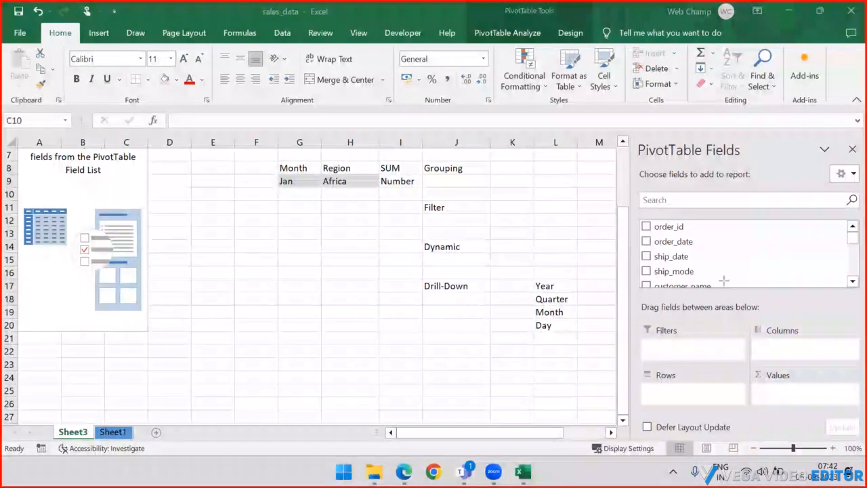
pyautogui.moveTo(572, 377); pyautogui.dragTo(649, 387)
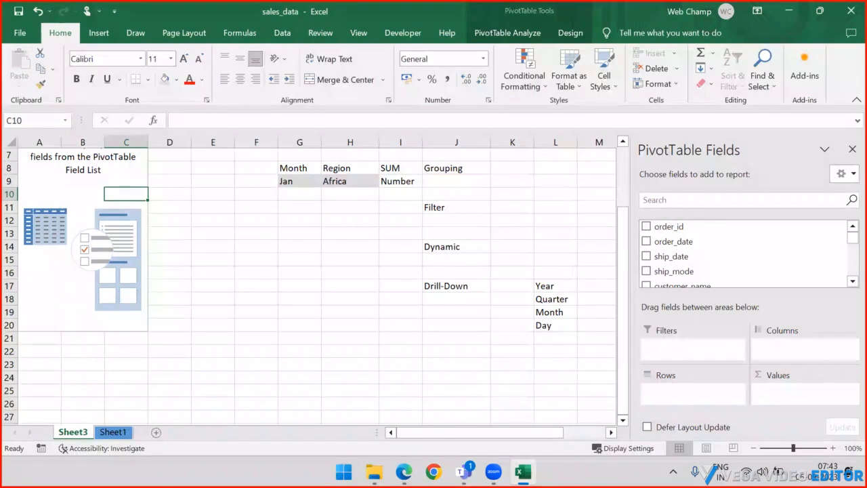
pyautogui.hotkey('alt', 'Tab')
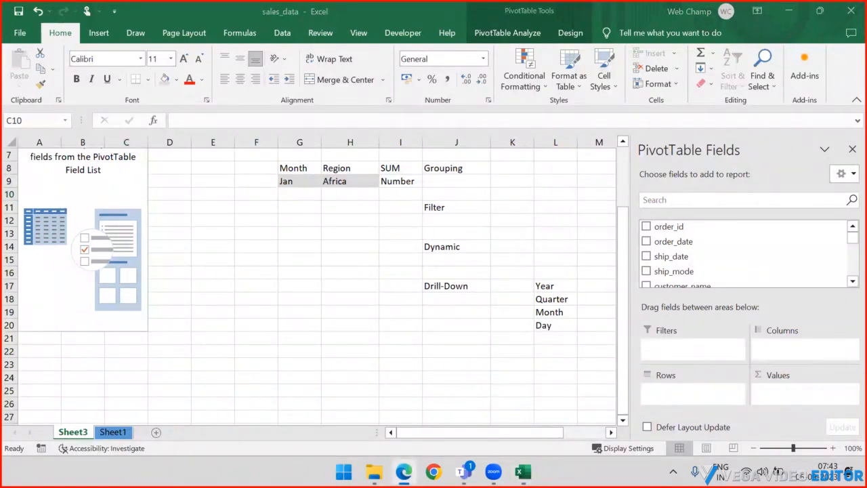
pyautogui.click(436, 347)
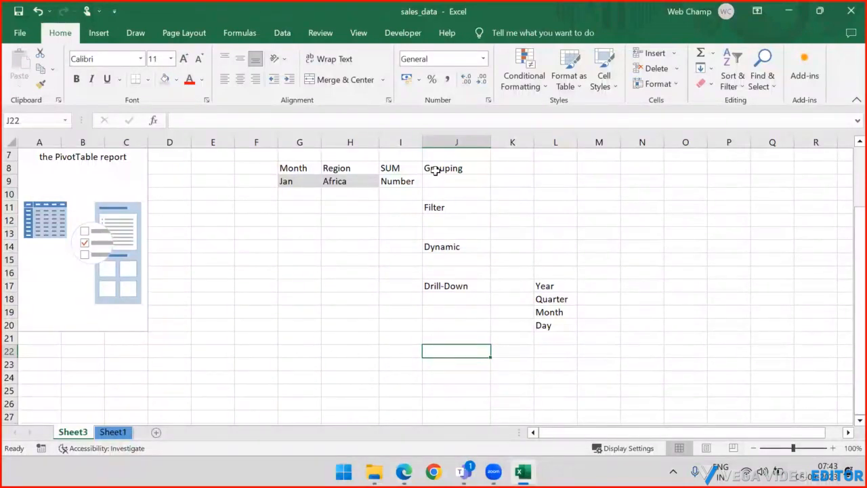
# Step: Review the concept labels from Summarize to Drill-Down in J5:J17 and save the workbook
pyautogui.moveTo(436, 170); pyautogui.dragTo(438, 277)
pyautogui.moveTo(440, 281); pyautogui.dragTo(441, 285)
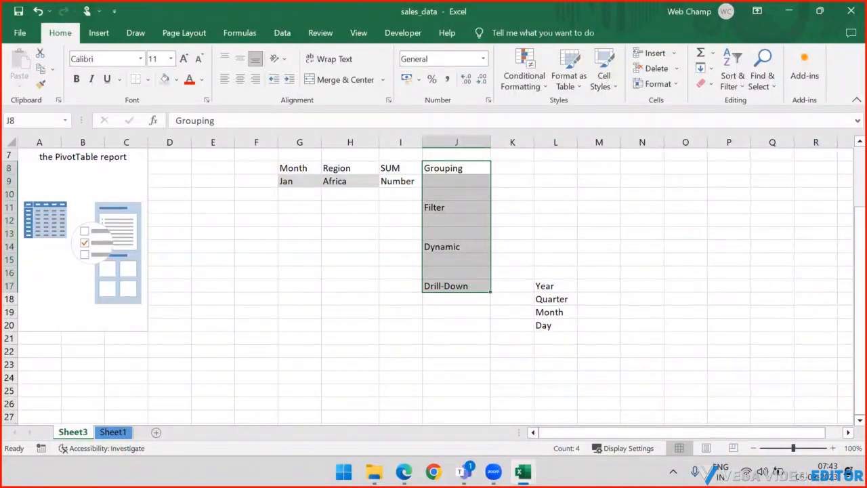
pyautogui.scroll(2, 688, 288)
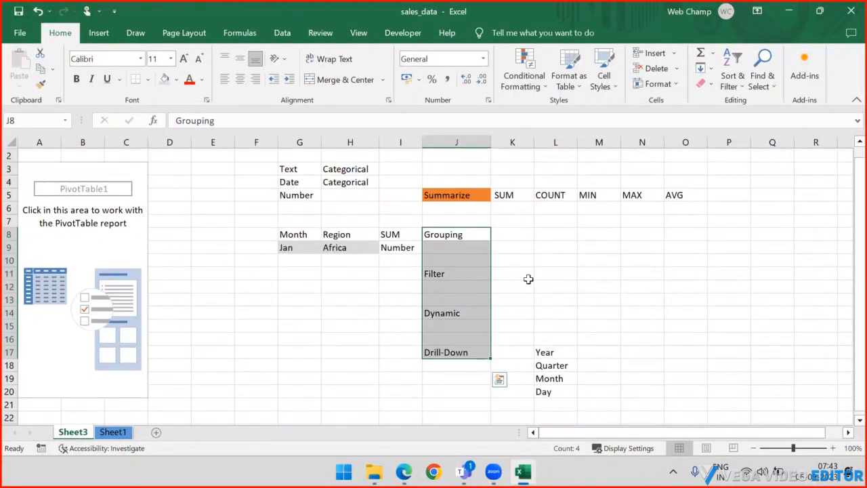
pyautogui.moveTo(431, 203); pyautogui.dragTo(442, 364)
pyautogui.scroll(-2, 600, 261)
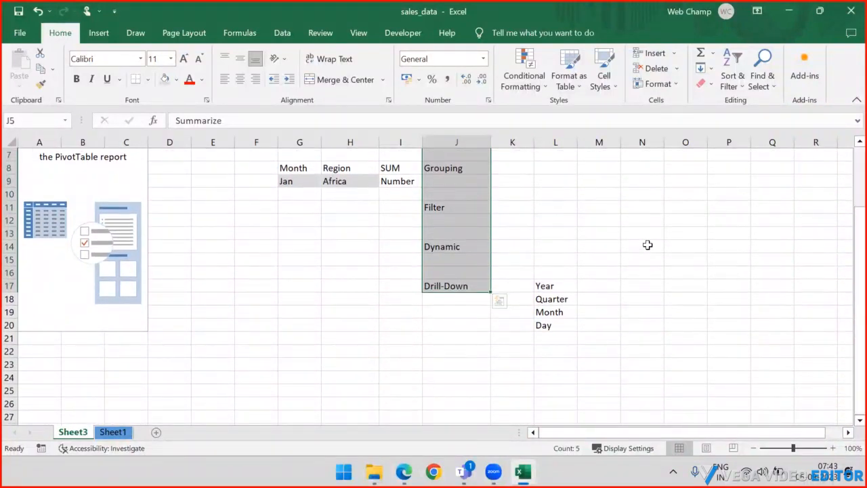
pyautogui.hotkey('ctrl', 's')
# Step: Insert nine blank columns at G:O twice, moving the concept notes away from the PivotTable
pyautogui.scroll(2, 358, 214)
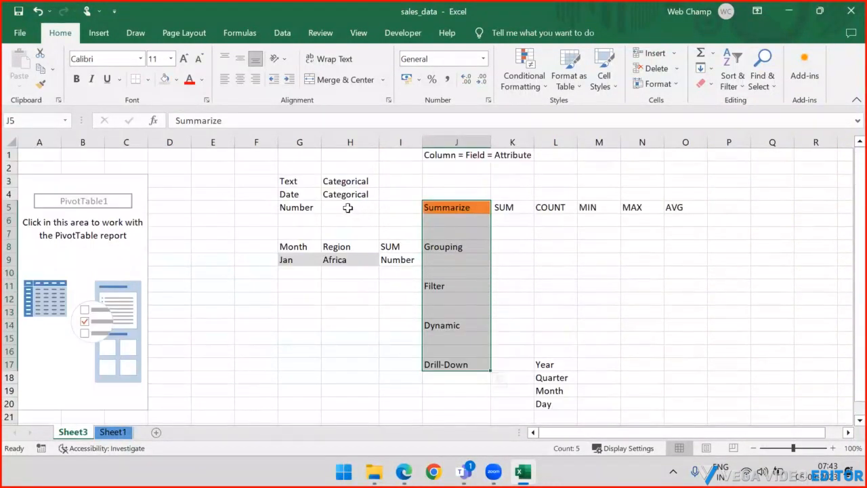
pyautogui.click(261, 139)
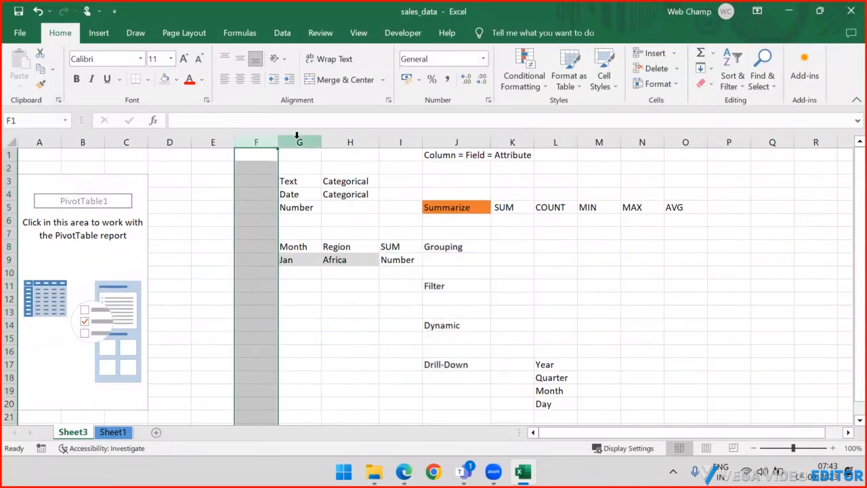
pyautogui.moveTo(297, 138); pyautogui.dragTo(666, 134)
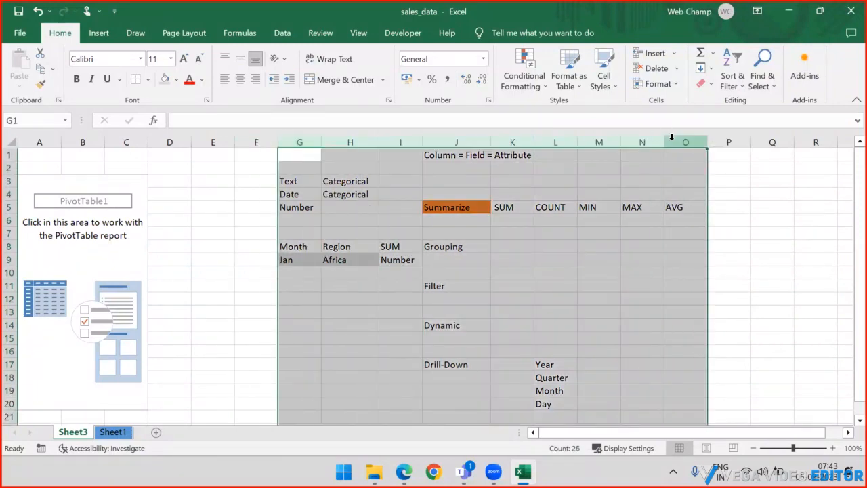
pyautogui.rightClick(673, 142)
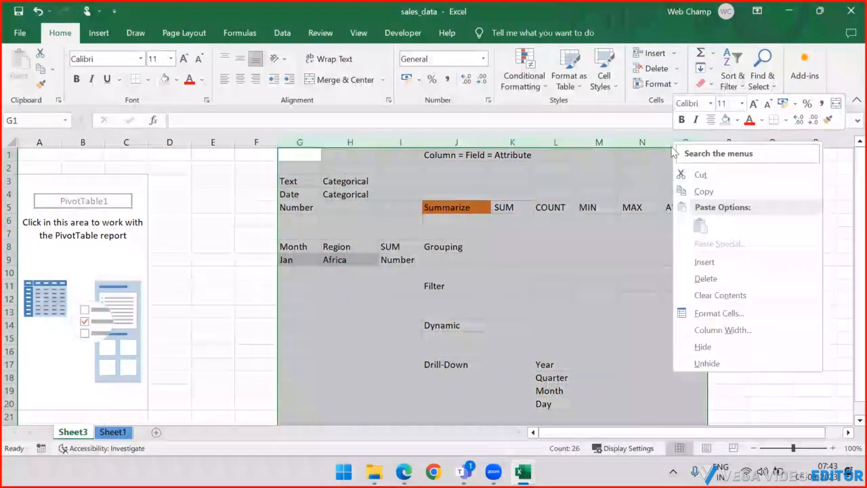
pyautogui.click(704, 262)
pyautogui.rightClick(645, 142)
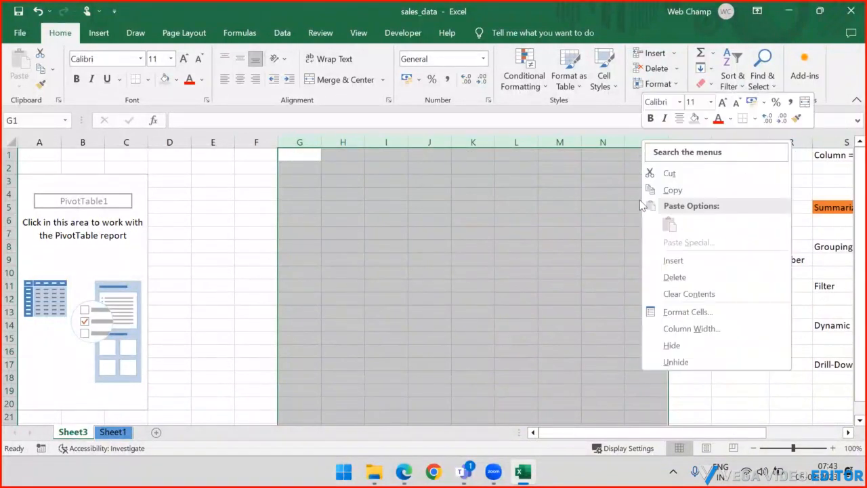
pyautogui.click(670, 262)
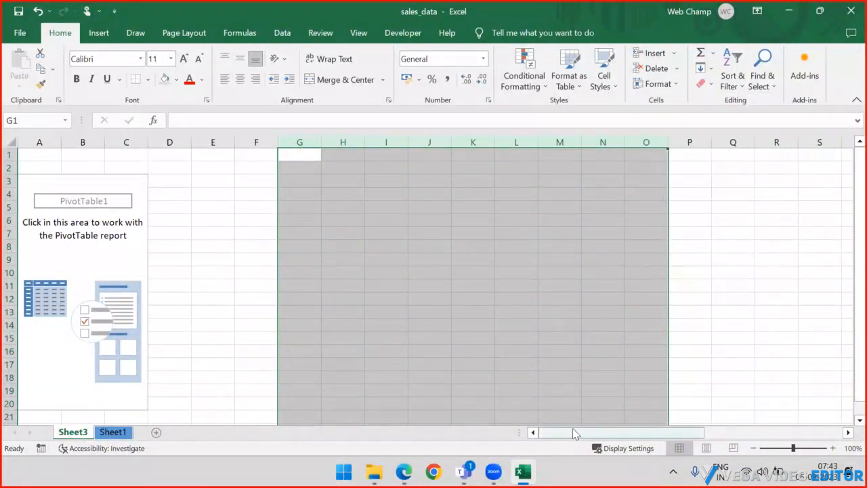
# Step: Select the empty PivotTable and set its field list layout to Fields Section and Areas Section Side-By-Side
pyautogui.click(103, 187)
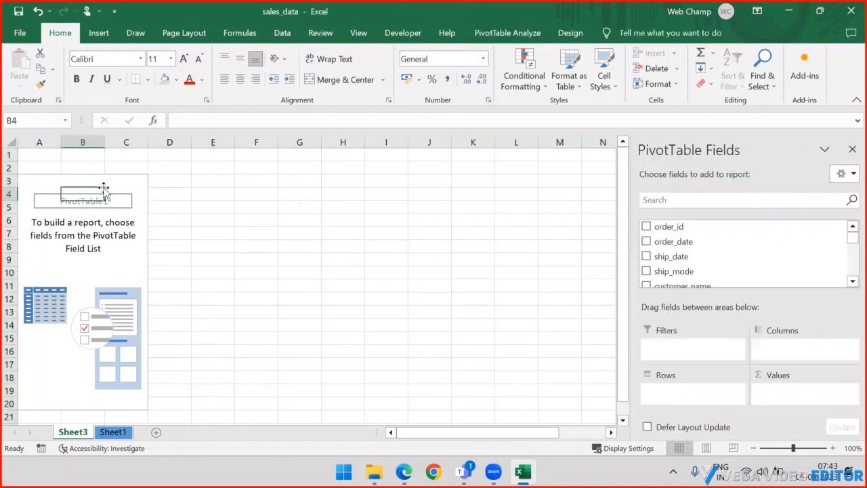
pyautogui.click(128, 222)
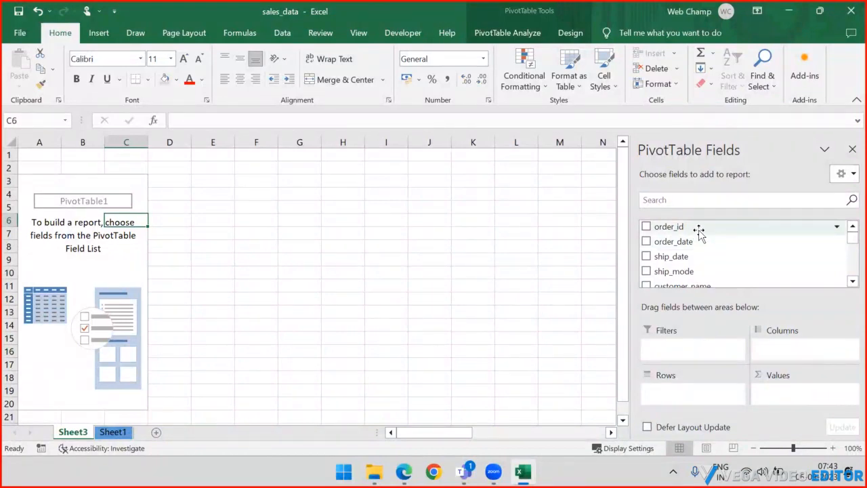
pyautogui.click(843, 174)
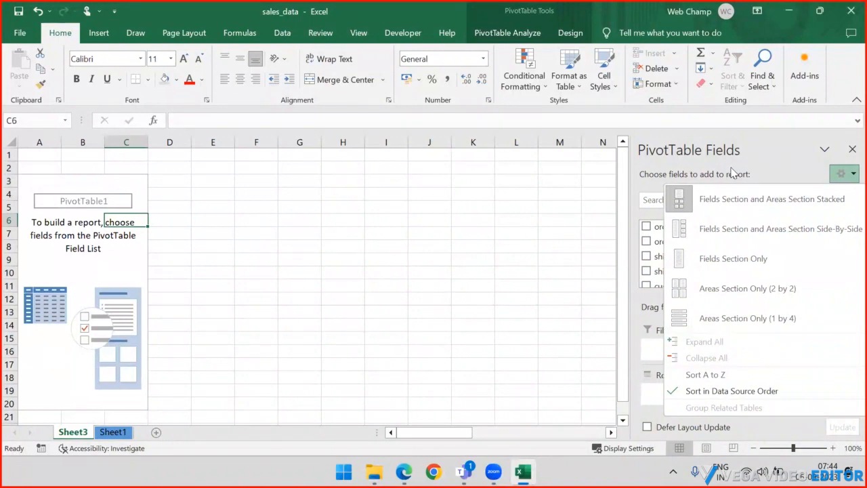
pyautogui.click(736, 229)
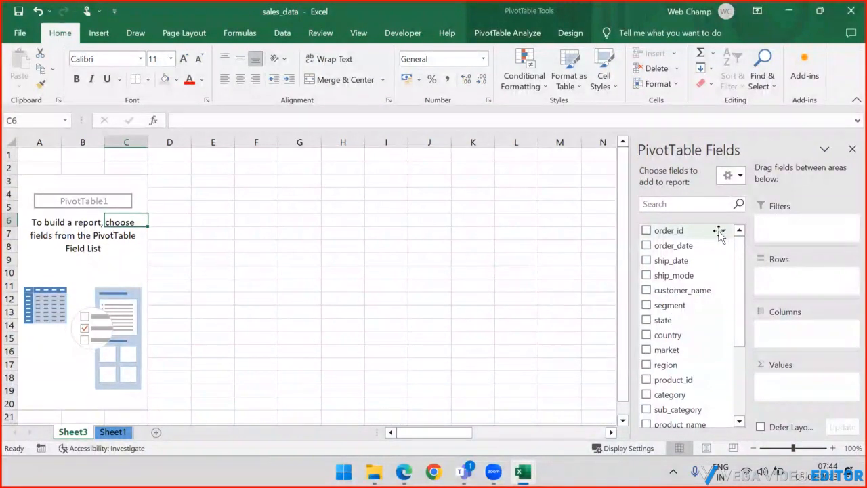
# Step: Try the Fields Section Only layout with its full field list and restore Fields Section and Areas Section Side-By-Side
pyautogui.click(731, 175)
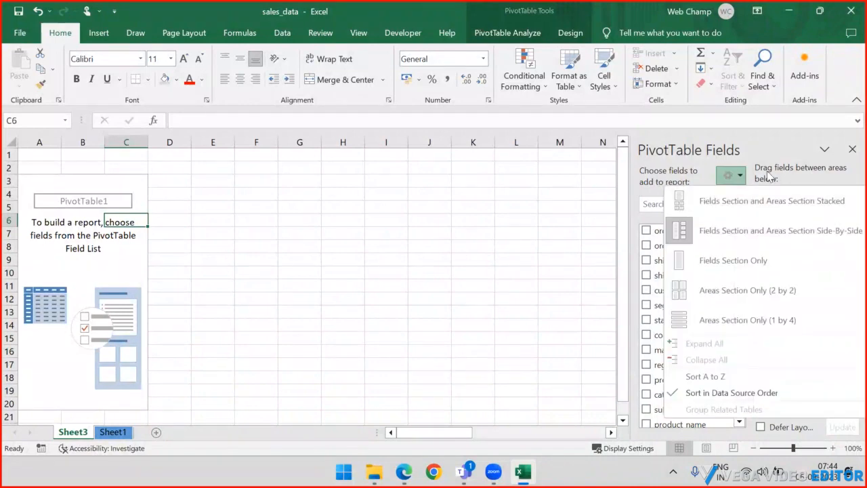
pyautogui.click(776, 266)
pyautogui.scroll(-3, 761, 242)
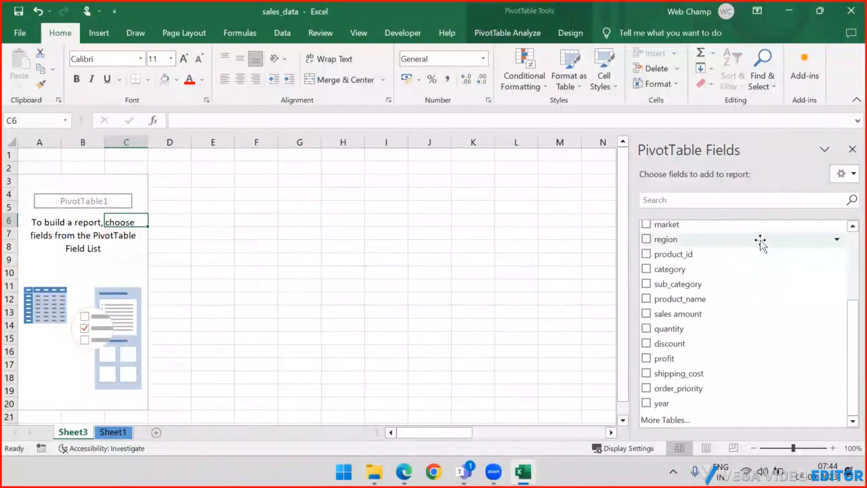
pyautogui.scroll(3, 761, 242)
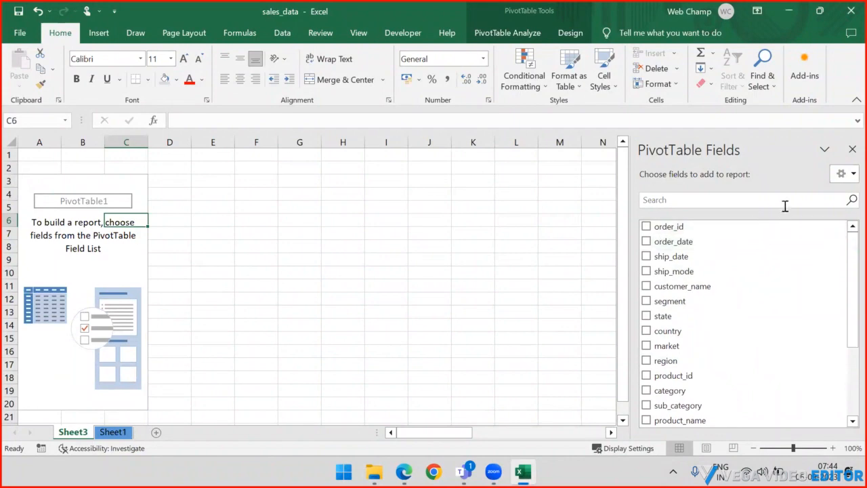
pyautogui.click(842, 175)
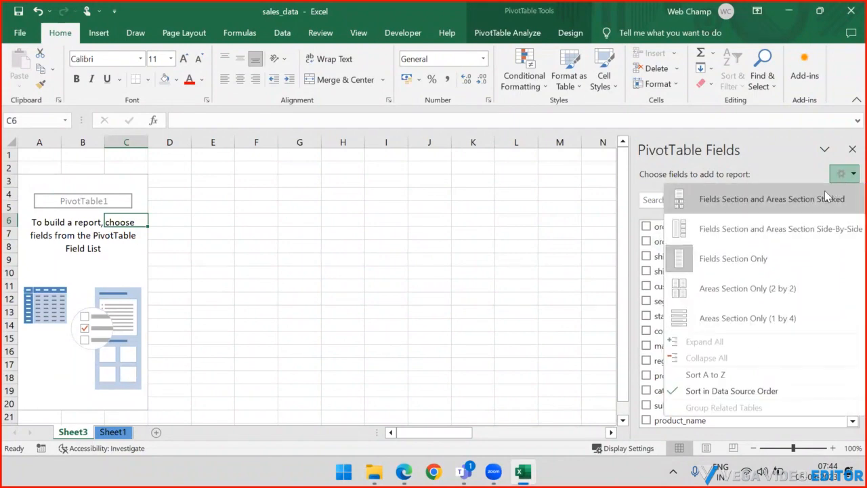
pyautogui.click(773, 230)
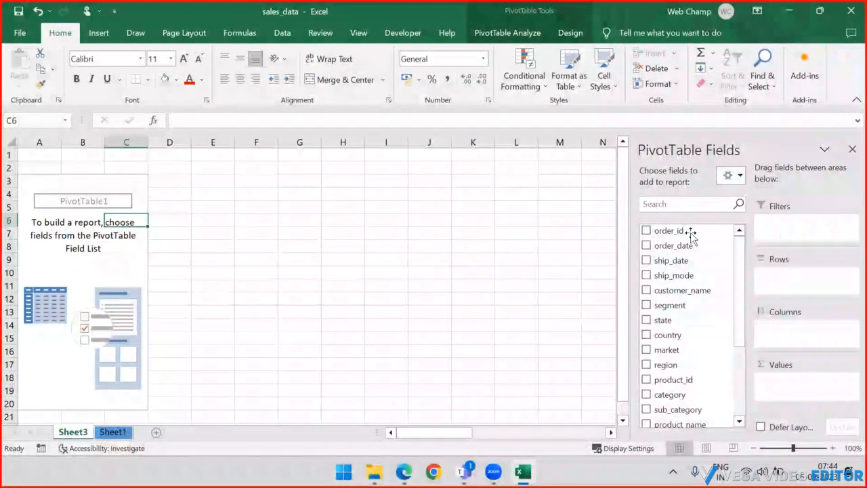
# Step: Search the PivotTable fields for Year and clear the search
pyautogui.click(680, 206)
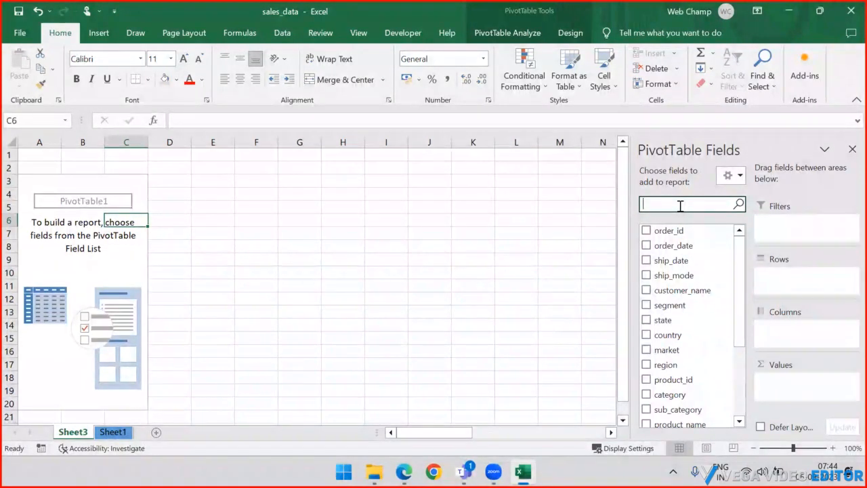
pyautogui.moveTo(740, 273); pyautogui.dragTo(749, 251)
pyautogui.write('Year')
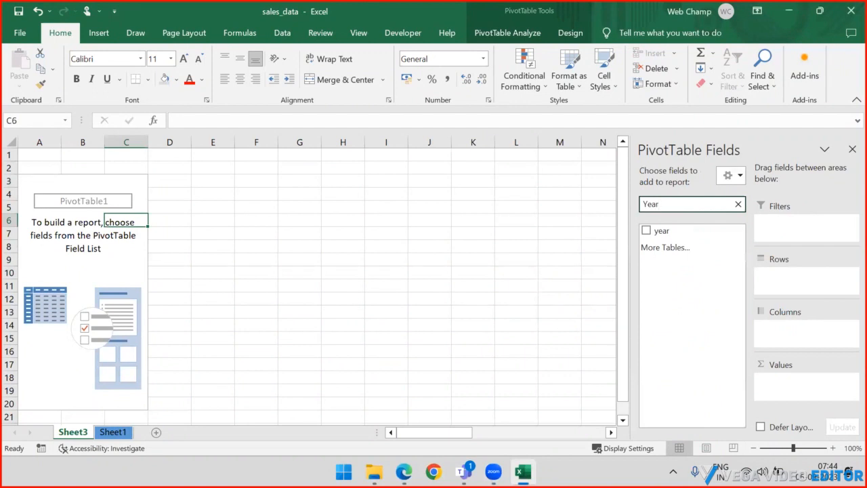
pyautogui.press('BackSpace')
pyautogui.press('BackSpace')
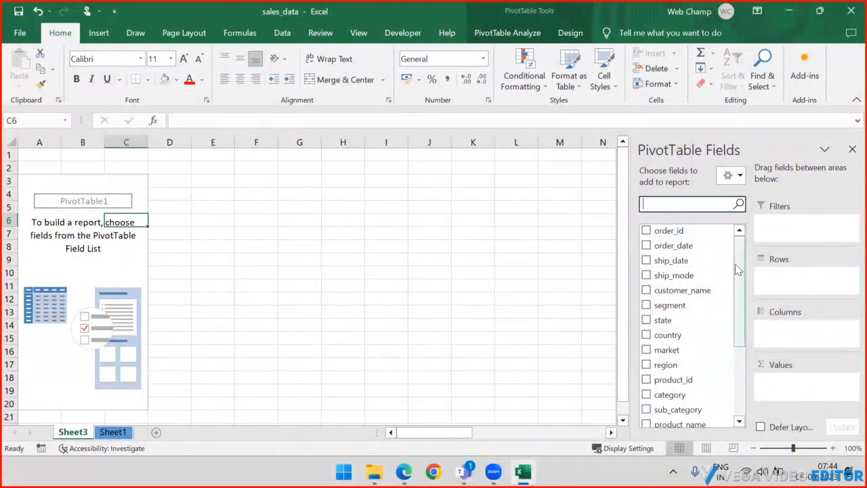
# Step: Add the segment field to the Rows area of the PivotTable
pyautogui.moveTo(739, 265); pyautogui.dragTo(743, 277)
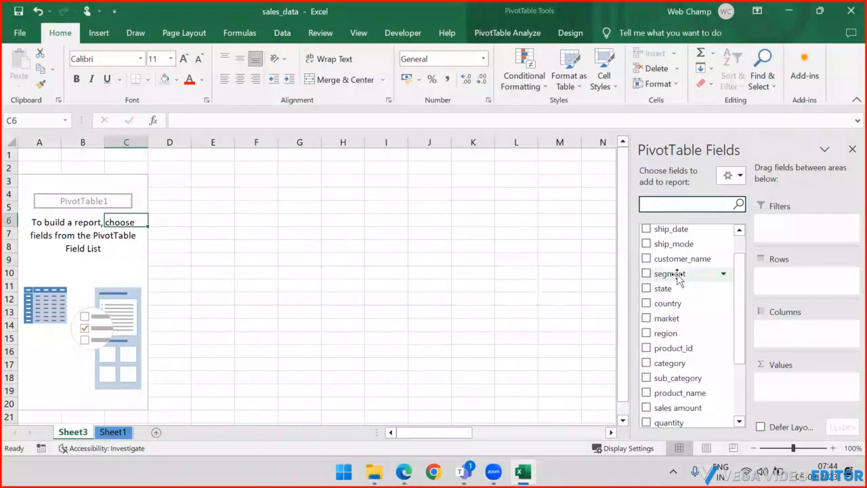
pyautogui.moveTo(677, 274)
pyautogui.mouseDown()
pyautogui.moveTo(679, 283)
pyautogui.moveTo(812, 333)
pyautogui.moveTo(816, 287)
pyautogui.moveTo(679, 274)
pyautogui.mouseUp()
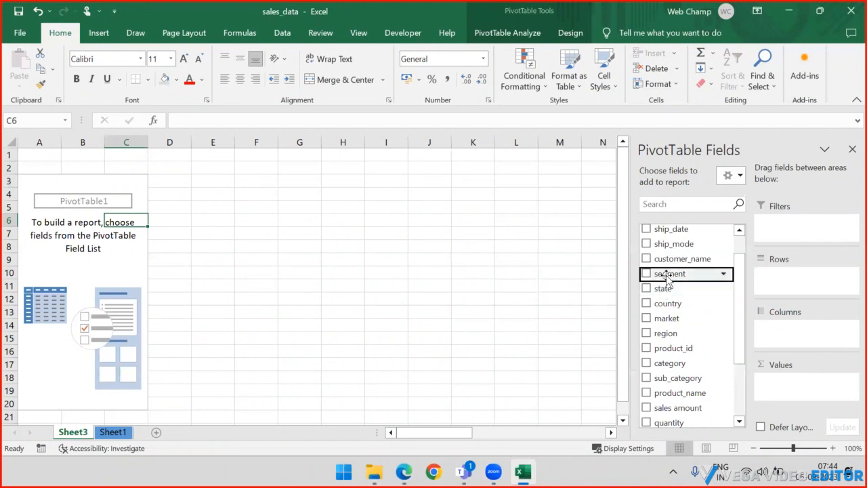
pyautogui.moveTo(680, 275); pyautogui.dragTo(800, 287)
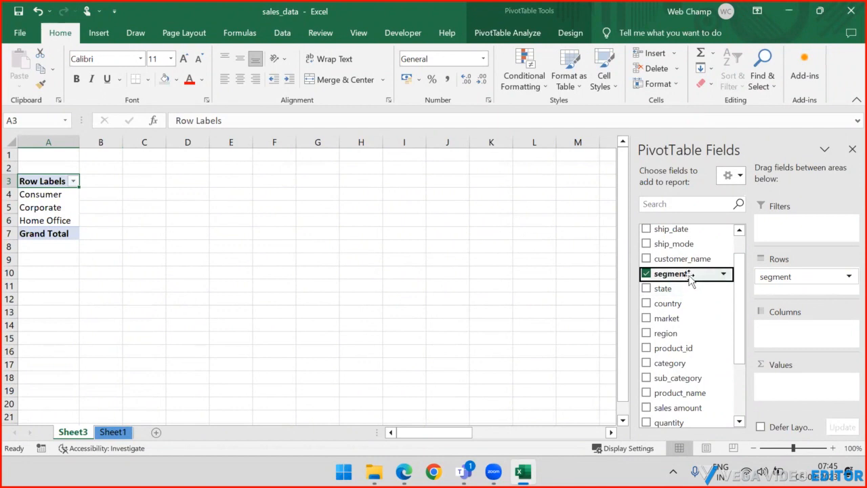
# Step: Add the sales amount field to the Values area of the PivotTable
pyautogui.moveTo(698, 279); pyautogui.dragTo(813, 302)
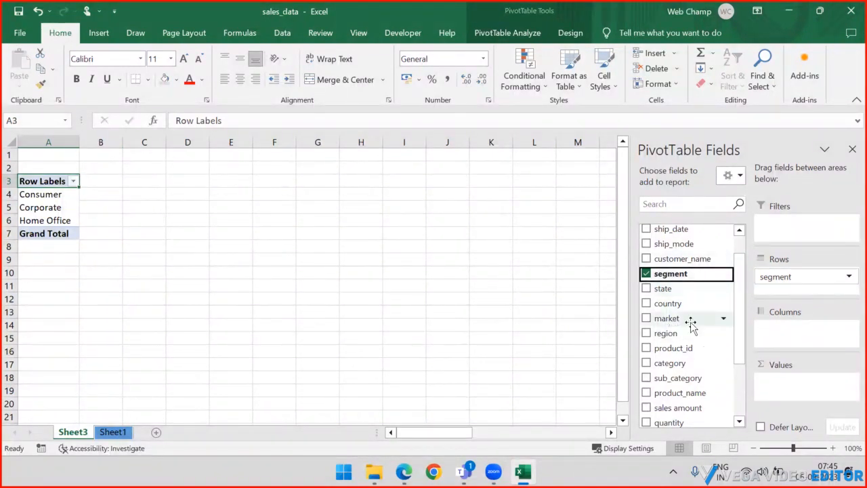
pyautogui.scroll(-1, 691, 308)
pyautogui.scroll(-1, 692, 308)
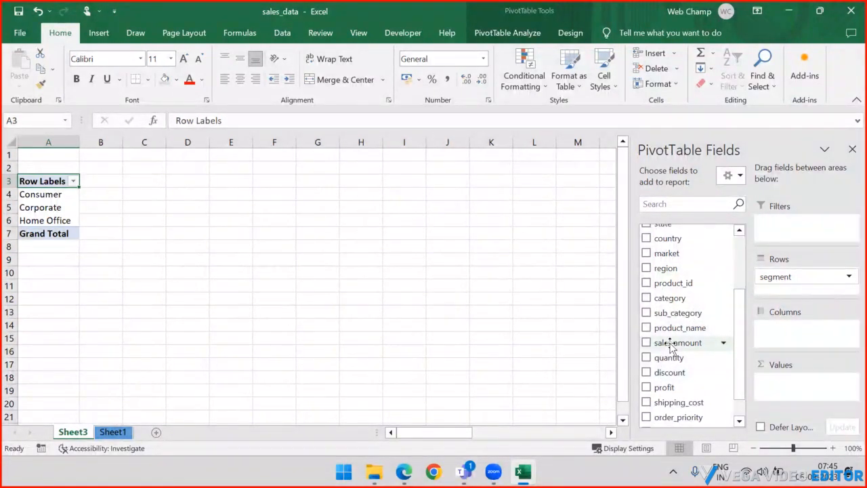
pyautogui.moveTo(671, 346)
pyautogui.mouseDown()
pyautogui.moveTo(737, 366)
pyautogui.moveTo(834, 338)
pyautogui.moveTo(817, 392)
pyautogui.moveTo(810, 387)
pyautogui.mouseUp()
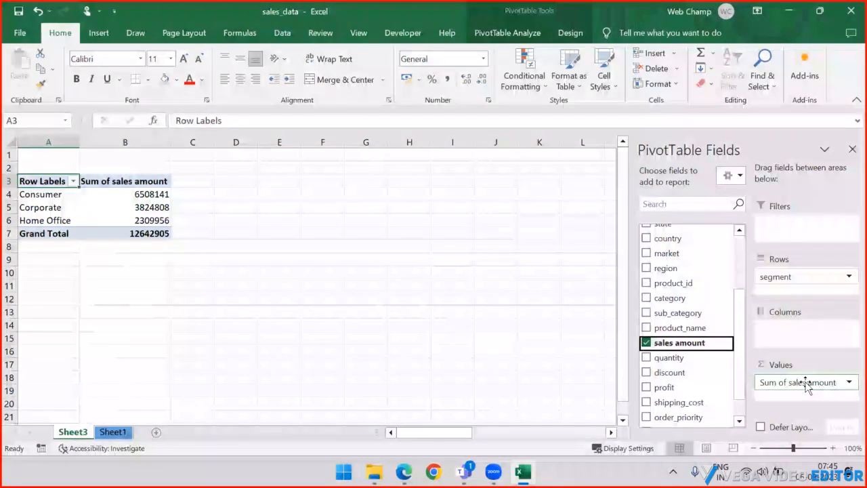
# Step: Open the value field settings for Sum of sales amount and review the available summary calculations
pyautogui.click(850, 385)
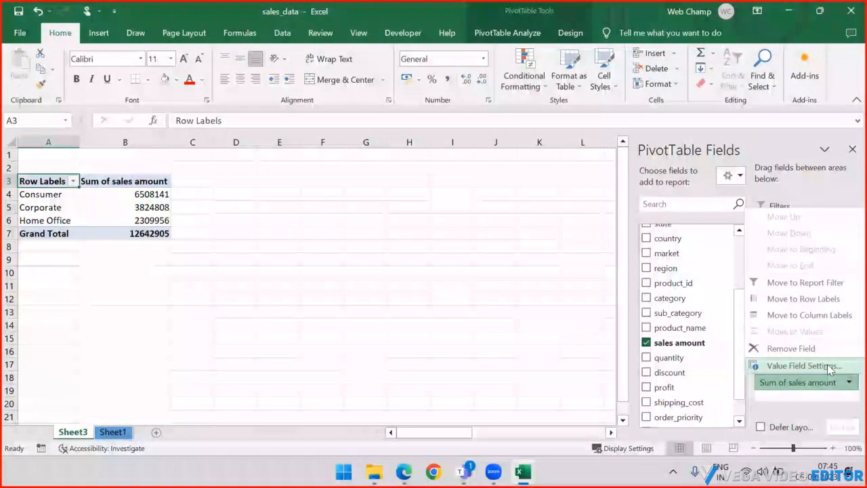
pyautogui.click(827, 364)
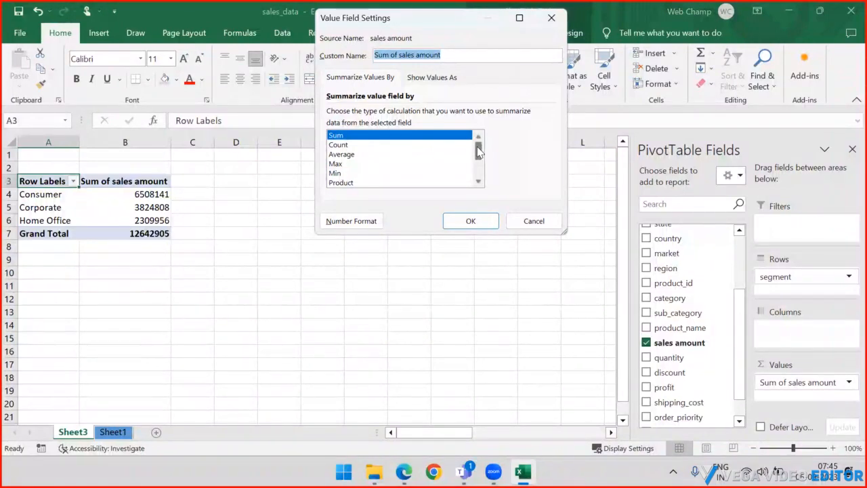
pyautogui.moveTo(478, 154); pyautogui.dragTo(478, 175)
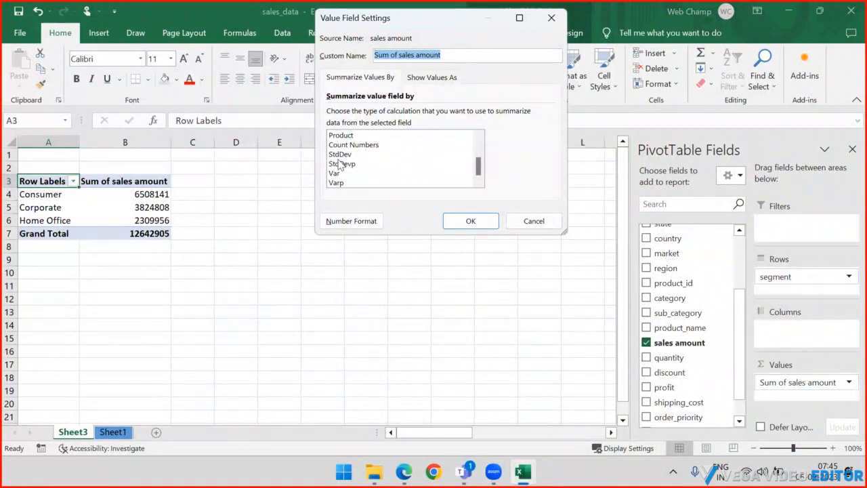
pyautogui.scroll(2, 344, 166)
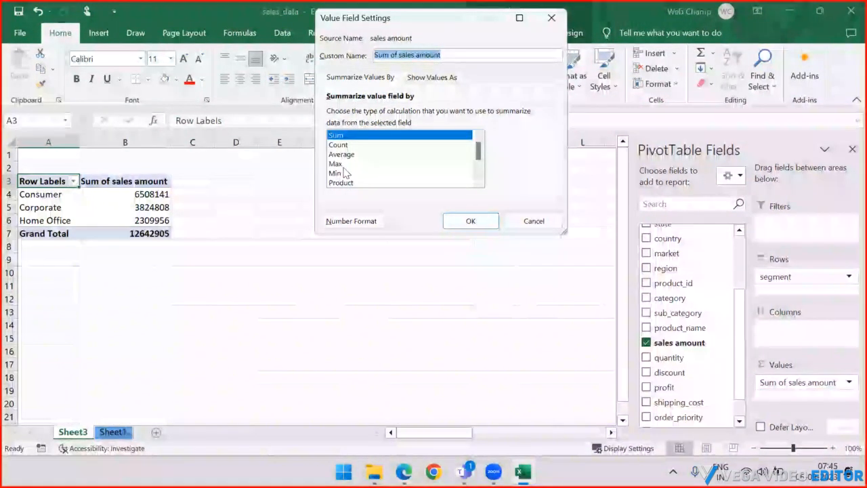
pyautogui.scroll(-1, 344, 166)
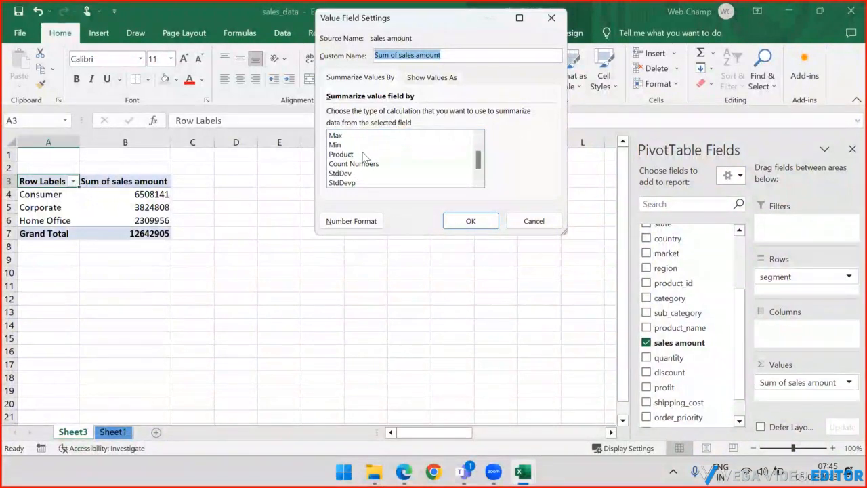
pyautogui.scroll(-1, 366, 159)
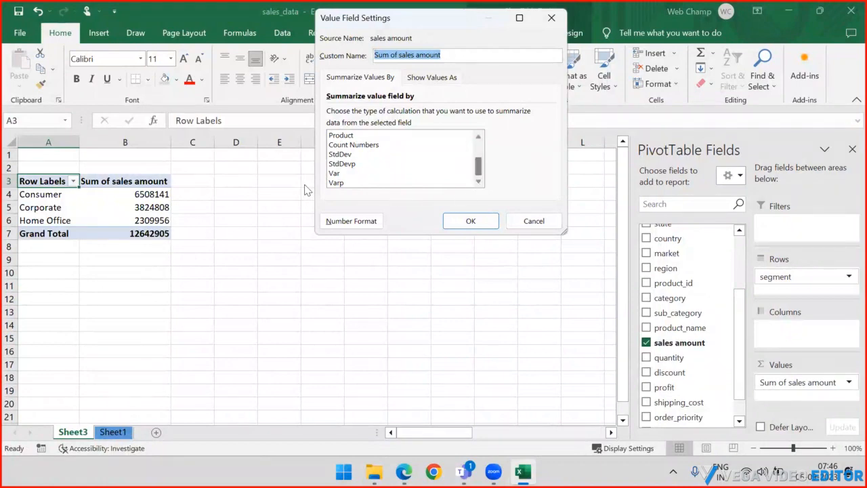
# Step: Try showing the sales amount values as % of Grand Total, restore No Calculation, and return to the summary calculation settings
pyautogui.click(428, 78)
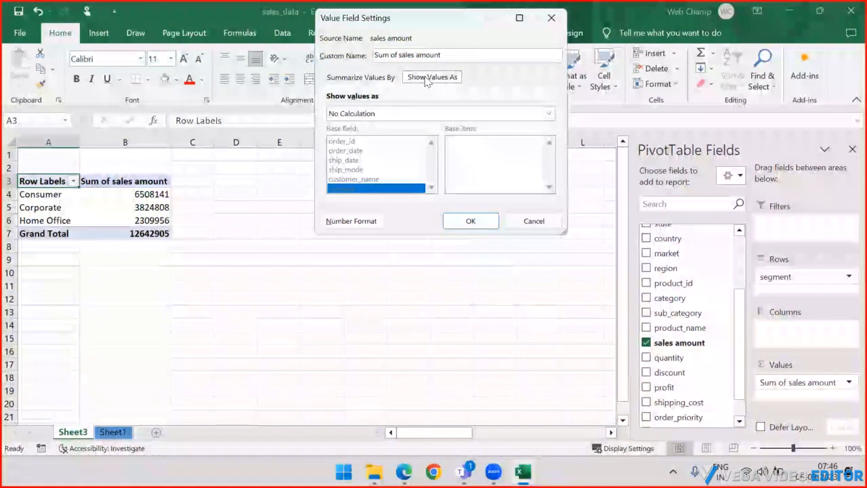
pyautogui.click(549, 114)
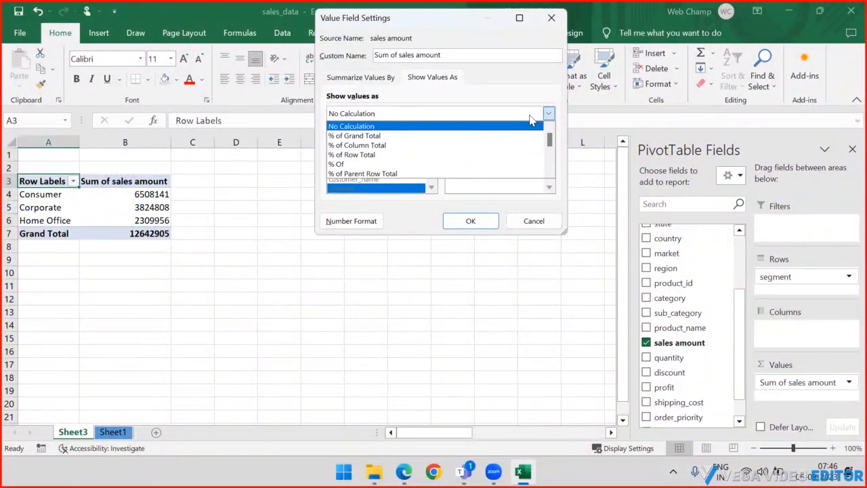
pyautogui.click(419, 137)
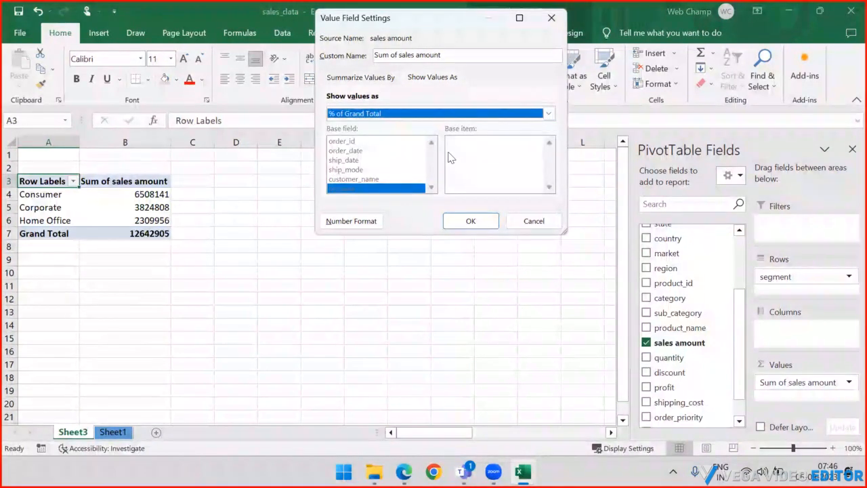
pyautogui.click(549, 115)
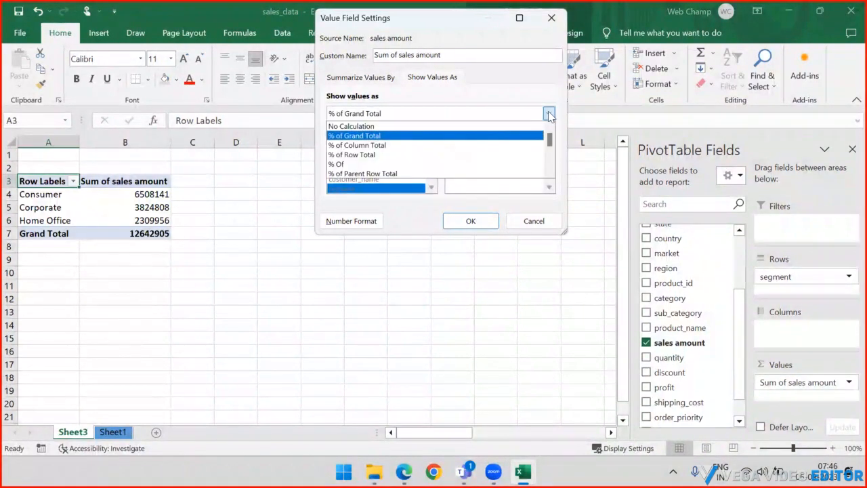
pyautogui.click(404, 127)
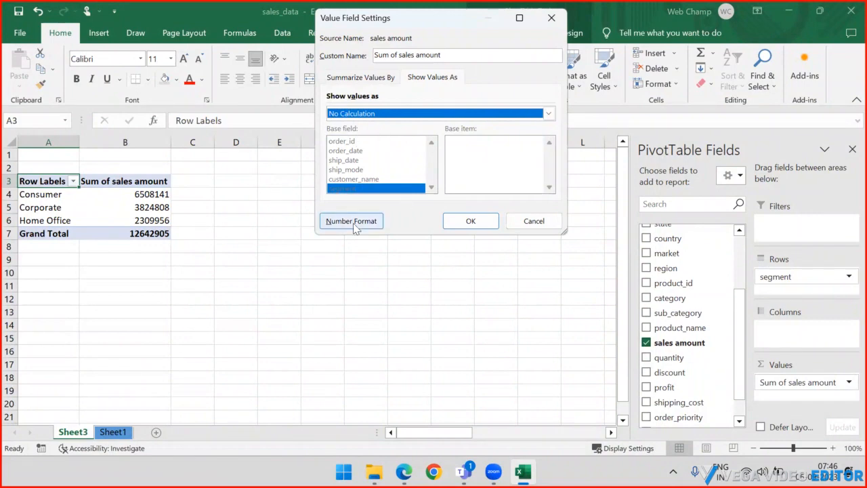
pyautogui.click(369, 80)
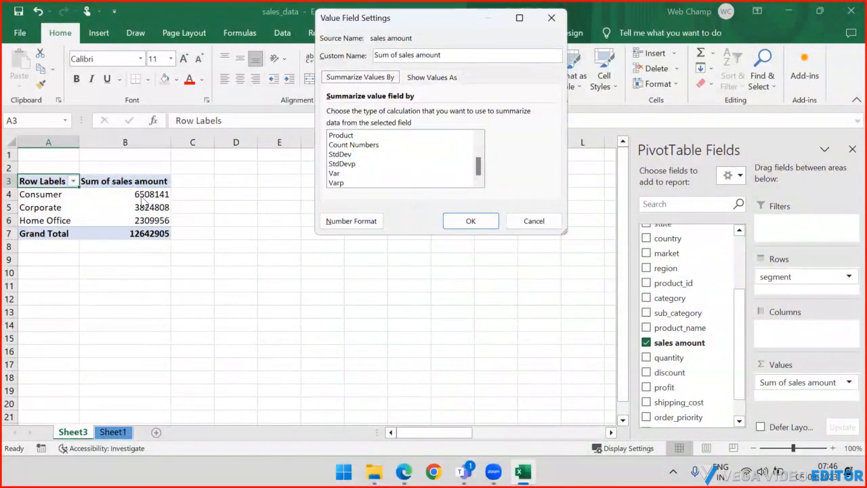
# Step: Open the number format settings for the sales amount field and examine the Currency, Text, Scientific, Fraction, Percentage, Time, Date and Number categories
pyautogui.click(347, 223)
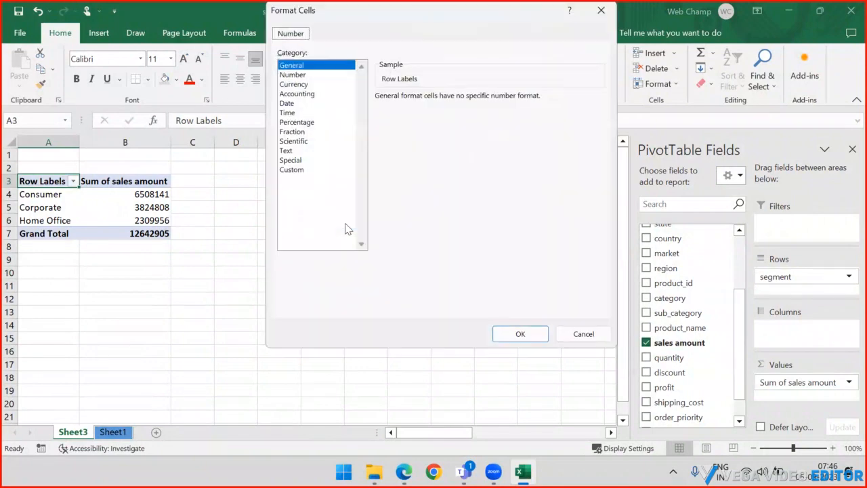
pyautogui.click(306, 84)
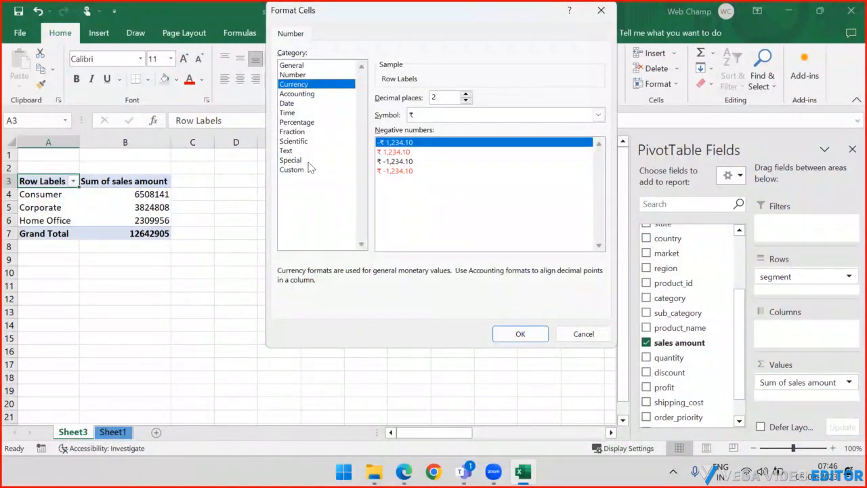
pyautogui.click(292, 150)
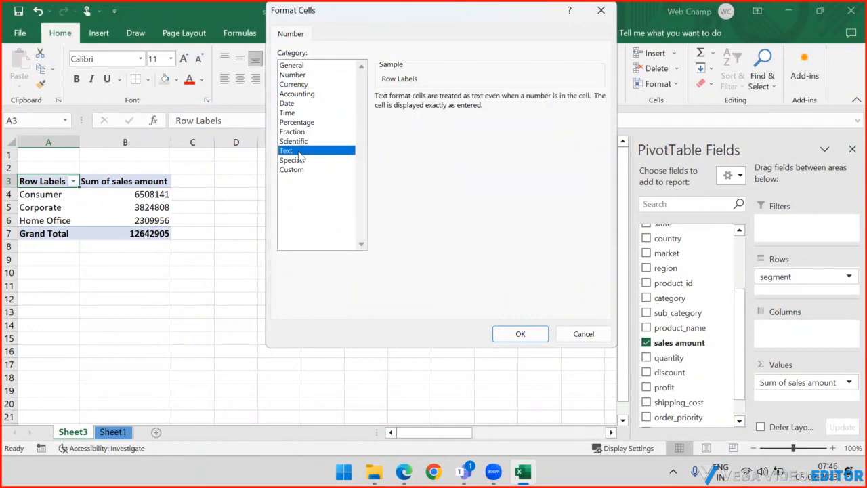
pyautogui.click(300, 141)
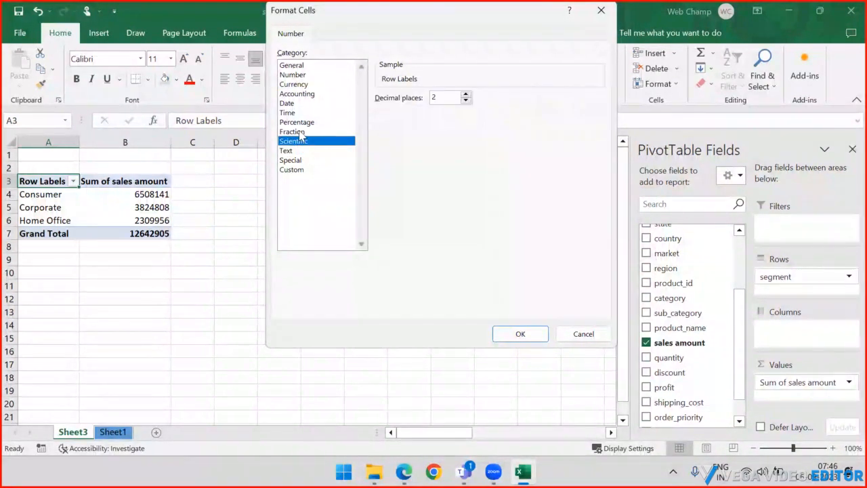
pyautogui.click(301, 133)
pyautogui.click(299, 141)
pyautogui.click(302, 132)
pyautogui.click(301, 123)
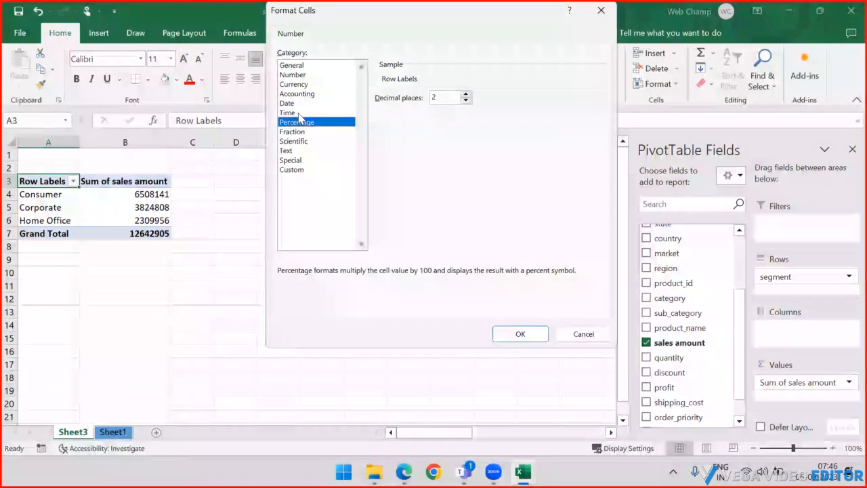
pyautogui.click(300, 113)
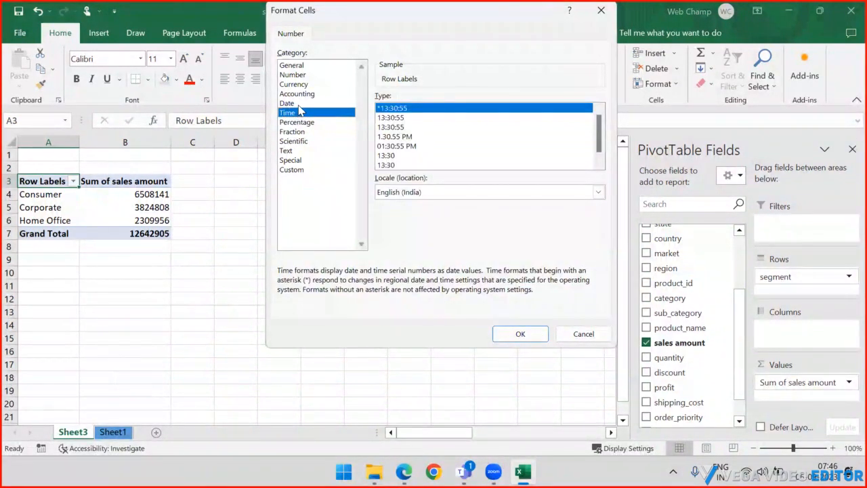
pyautogui.click(300, 104)
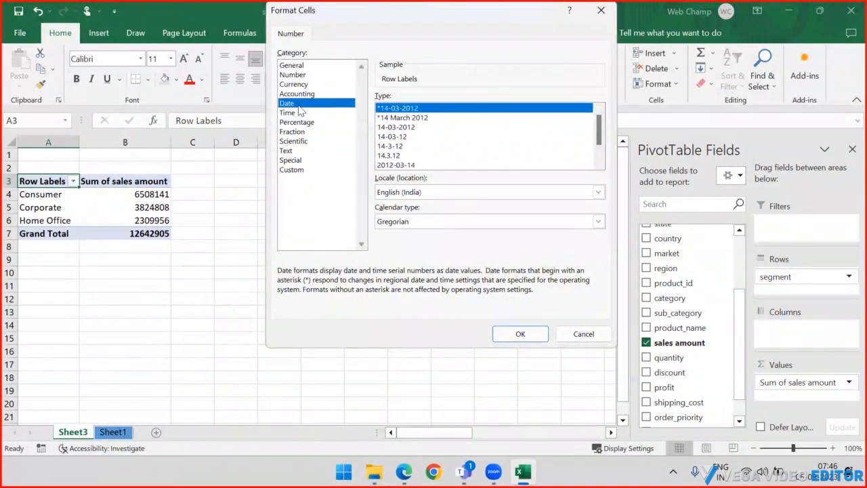
pyautogui.click(313, 75)
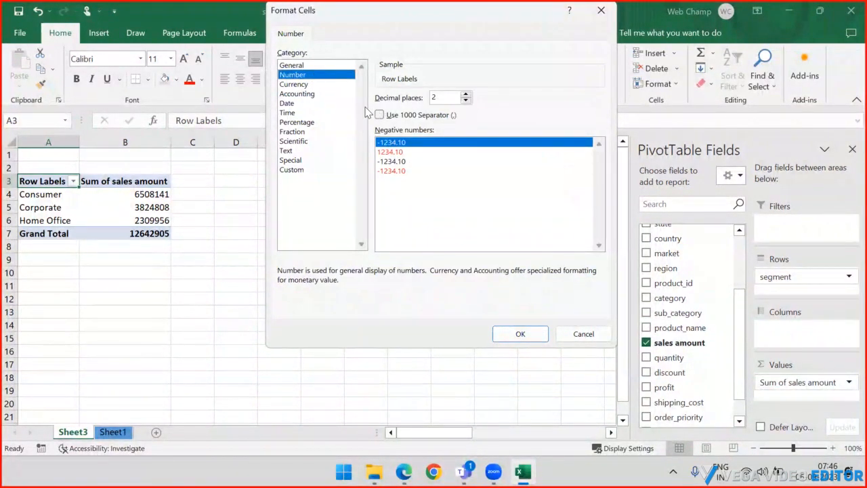
pyautogui.click(315, 85)
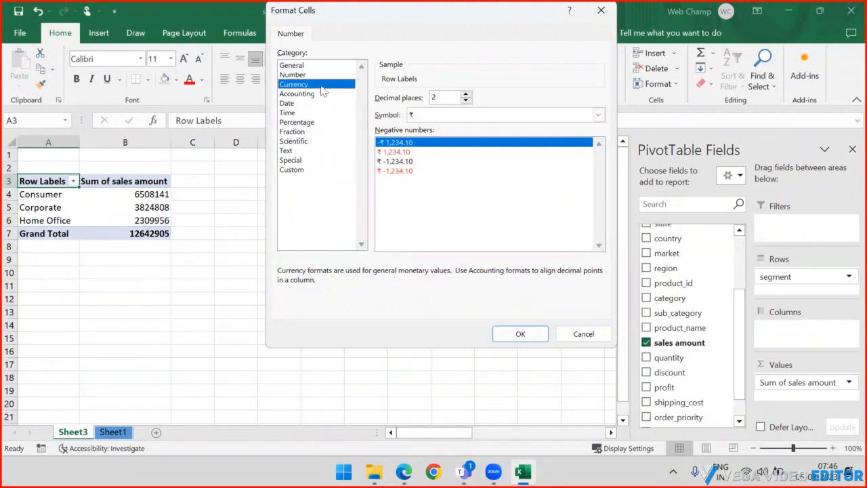
# Step: Choose the Number category with the 1000 separator enabled and set the decimal places to 0
pyautogui.click(306, 76)
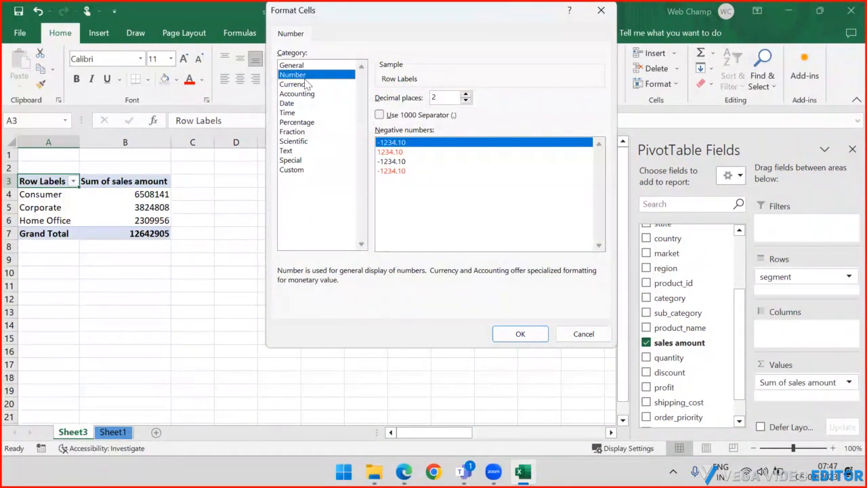
pyautogui.click(380, 116)
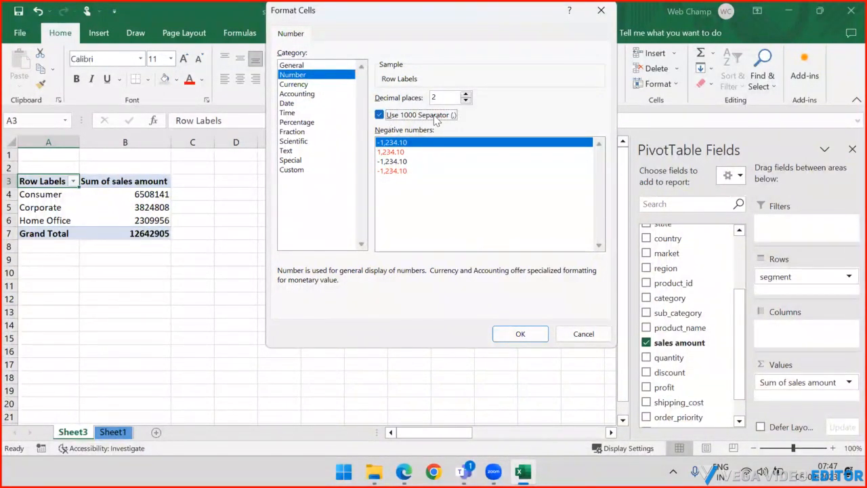
pyautogui.click(466, 101)
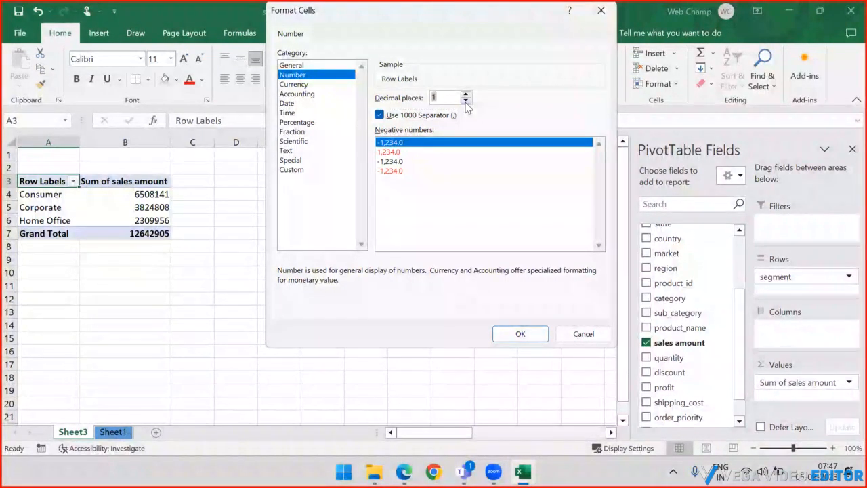
pyautogui.click(465, 100)
pyautogui.click(466, 101)
# Step: Format the sales amount values as Currency with the $ English (United States) symbol and apply the value field settings
pyautogui.click(299, 84)
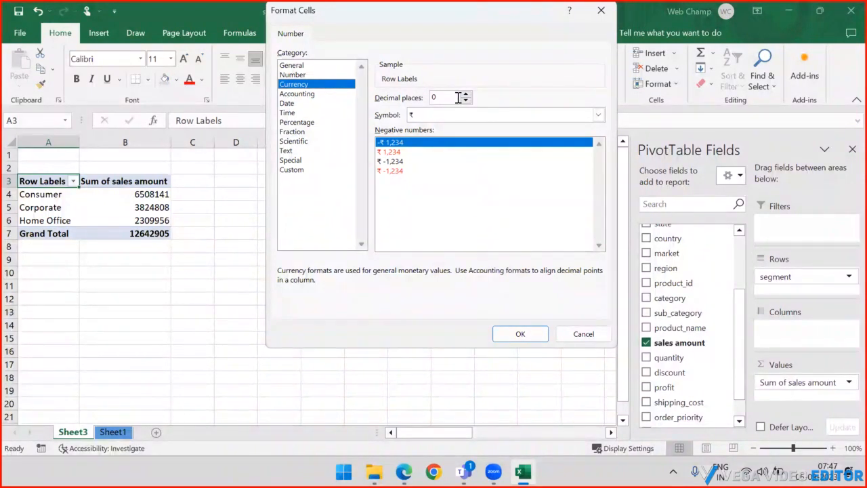
pyautogui.click(597, 115)
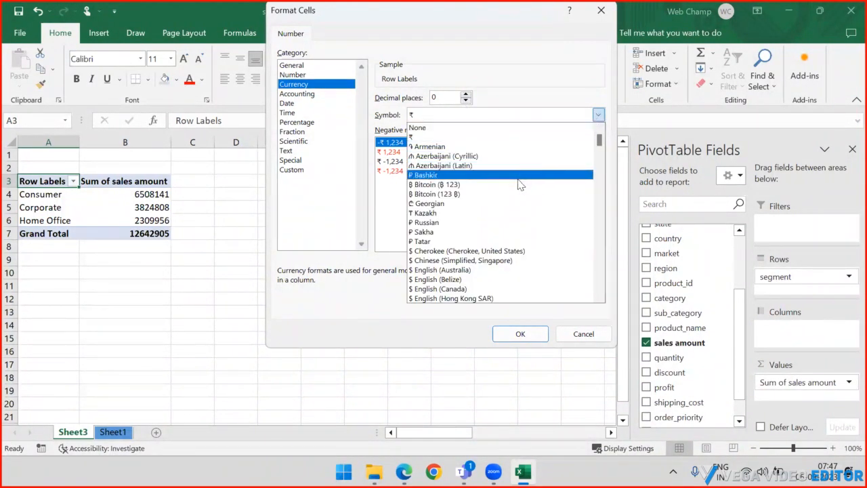
pyautogui.scroll(-1, 516, 190)
pyautogui.scroll(-2, 516, 195)
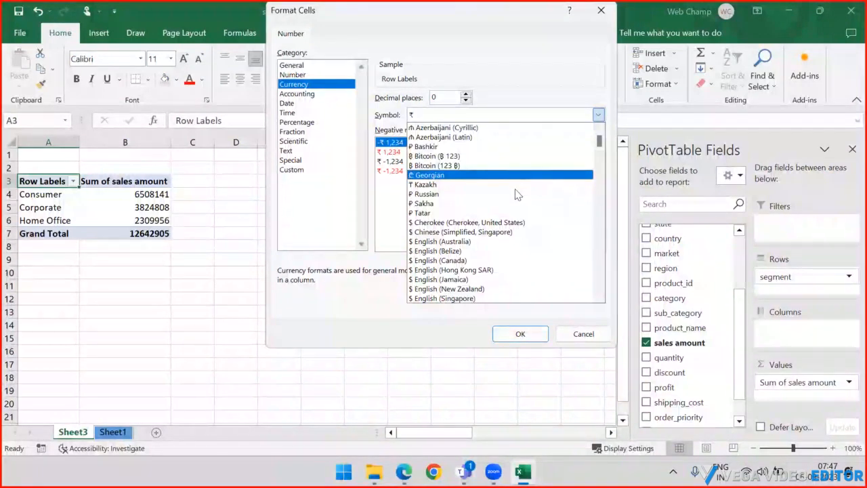
pyautogui.scroll(-1, 515, 193)
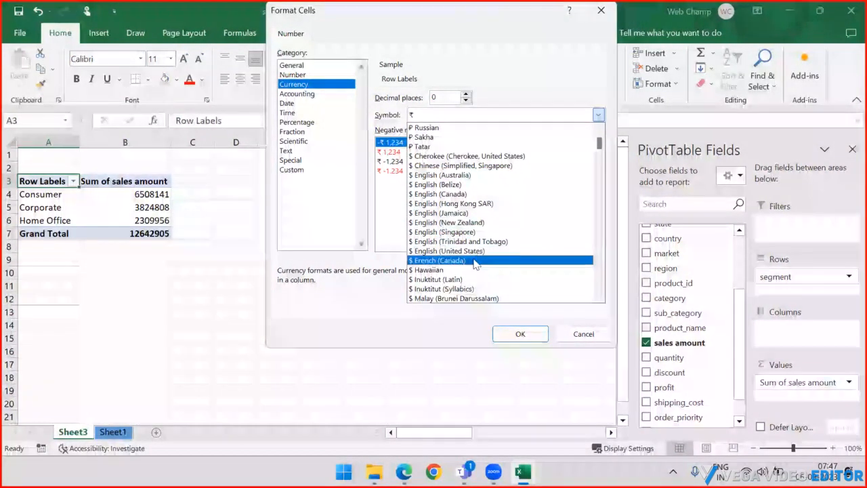
pyautogui.click(465, 254)
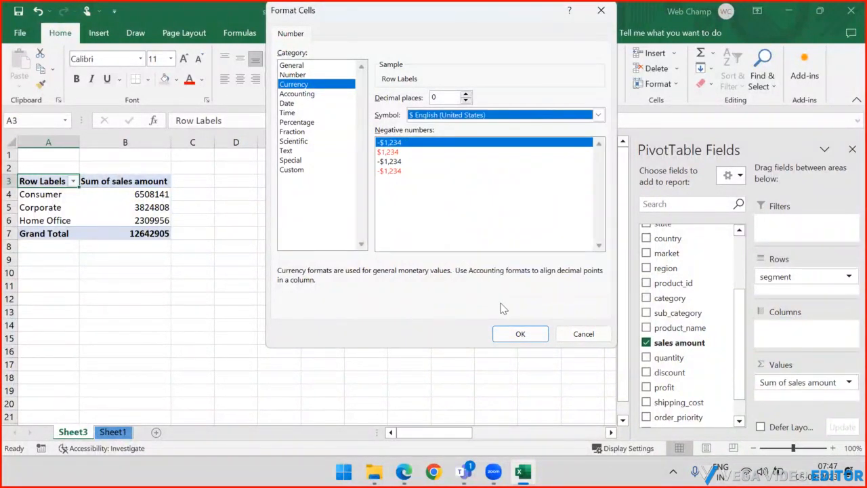
pyautogui.click(520, 333)
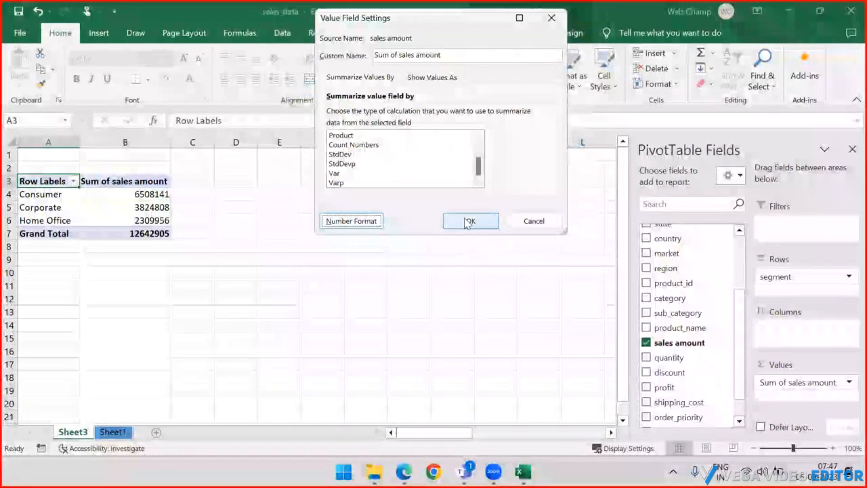
pyautogui.click(471, 221)
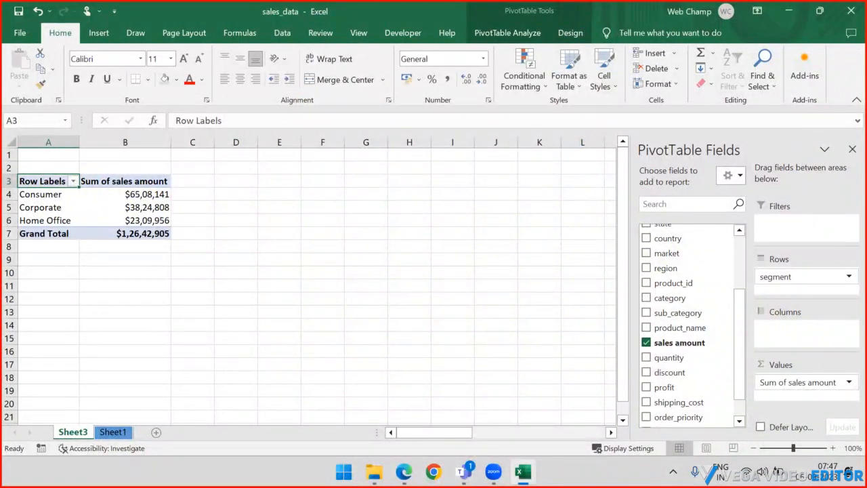
pyautogui.click(464, 472)
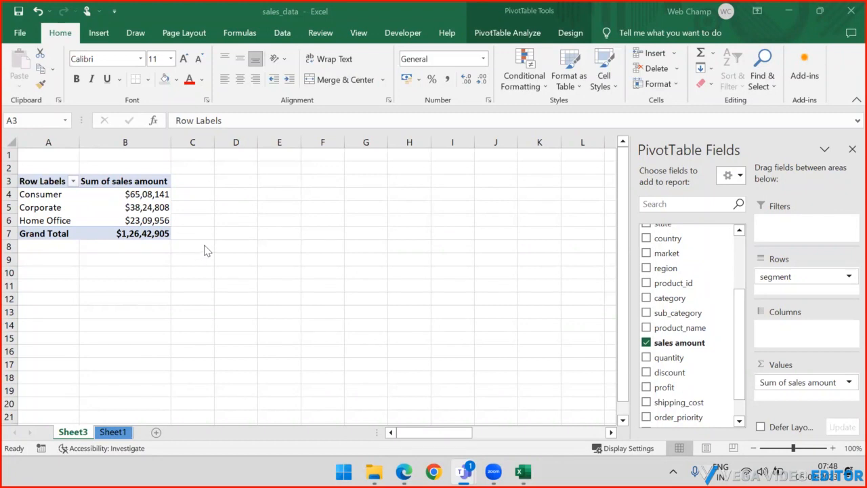
# Step: Add the region field to the PivotTable as a report filter and check its available field options
pyautogui.click(150, 207)
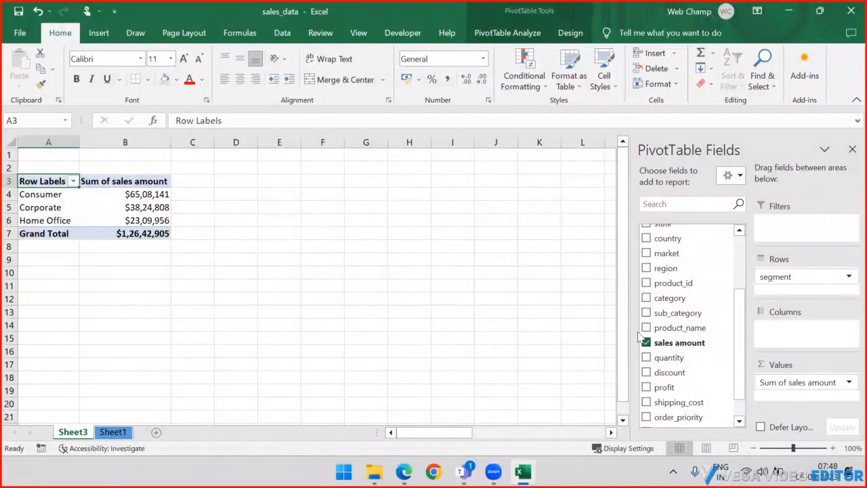
pyautogui.scroll(2, 667, 272)
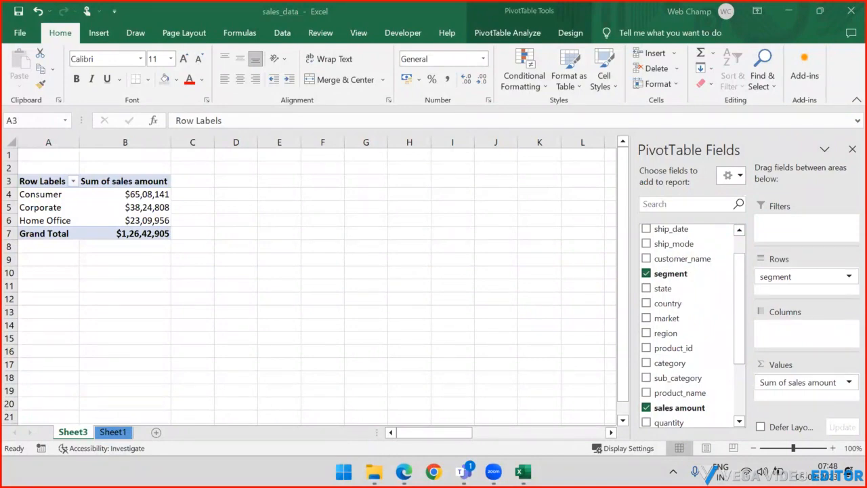
pyautogui.scroll(2, 711, 286)
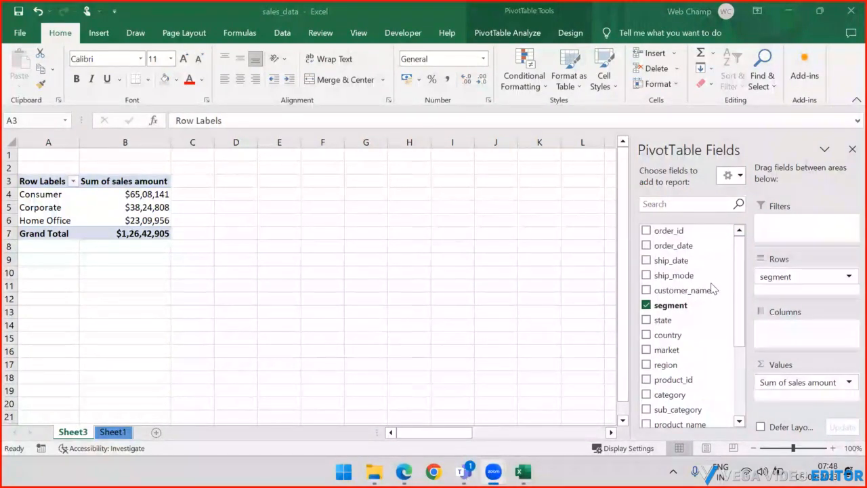
pyautogui.scroll(-2, 723, 276)
pyautogui.scroll(-2, 723, 276)
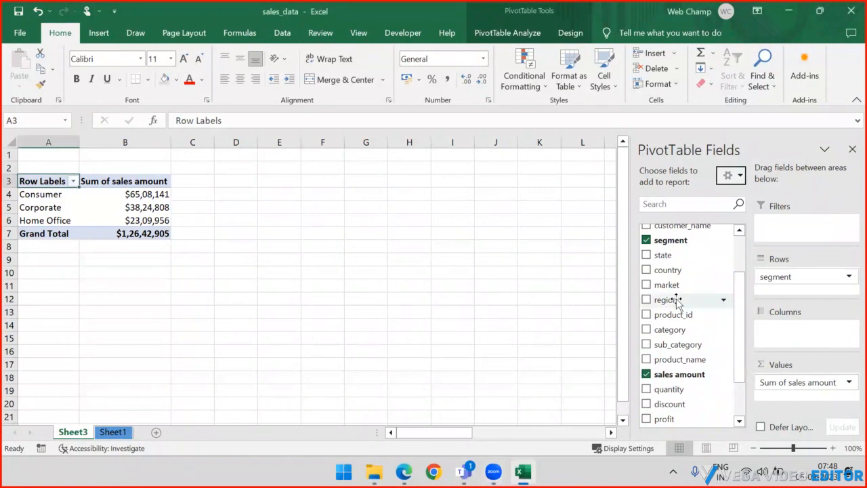
pyautogui.moveTo(677, 301); pyautogui.dragTo(818, 228)
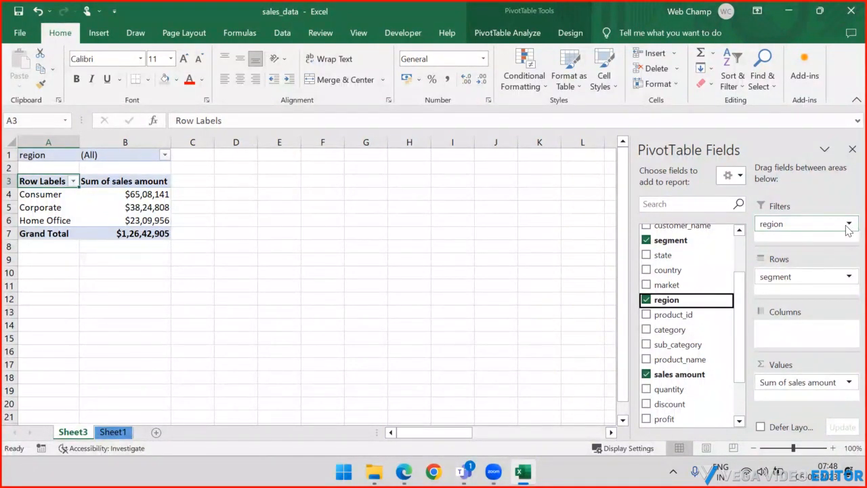
pyautogui.click(847, 227)
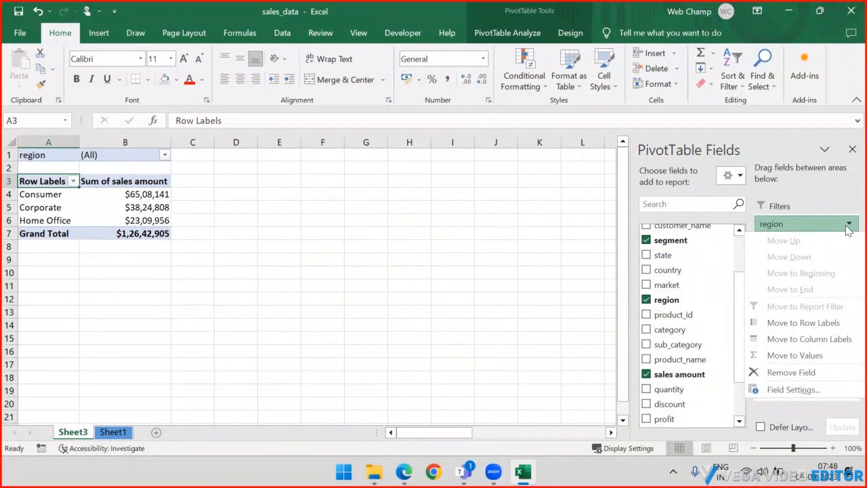
pyautogui.click(321, 221)
pyautogui.click(123, 156)
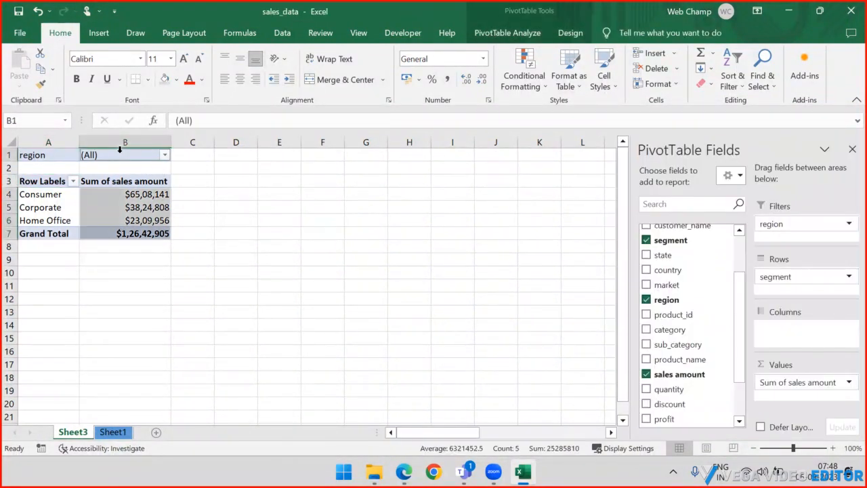
pyautogui.click(41, 154)
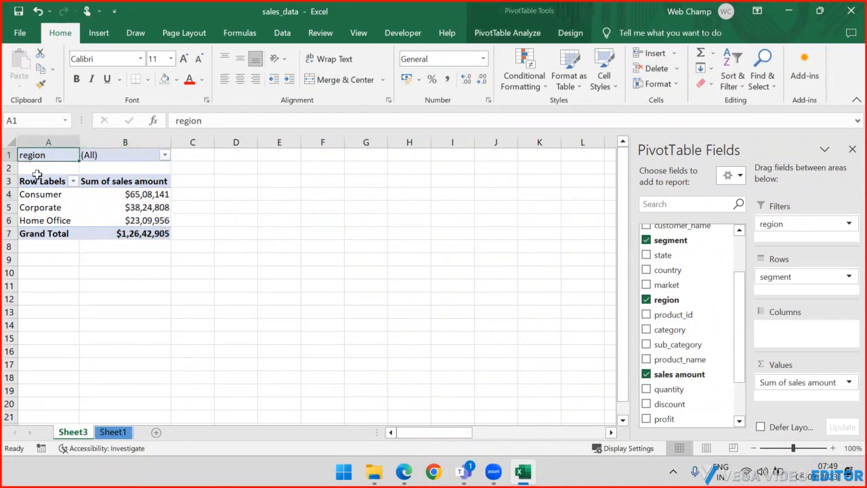
# Step: Add the state field as a second report filter below region
pyautogui.moveTo(678, 255); pyautogui.dragTo(428, 230)
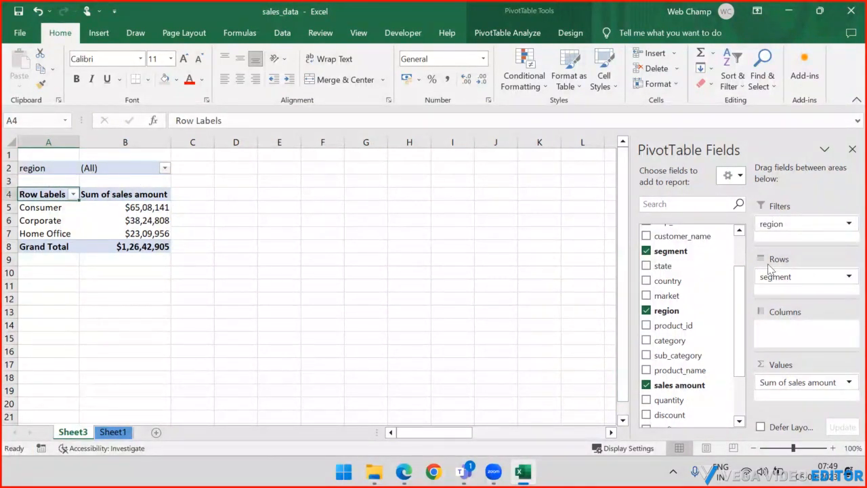
pyautogui.moveTo(664, 266); pyautogui.dragTo(805, 241)
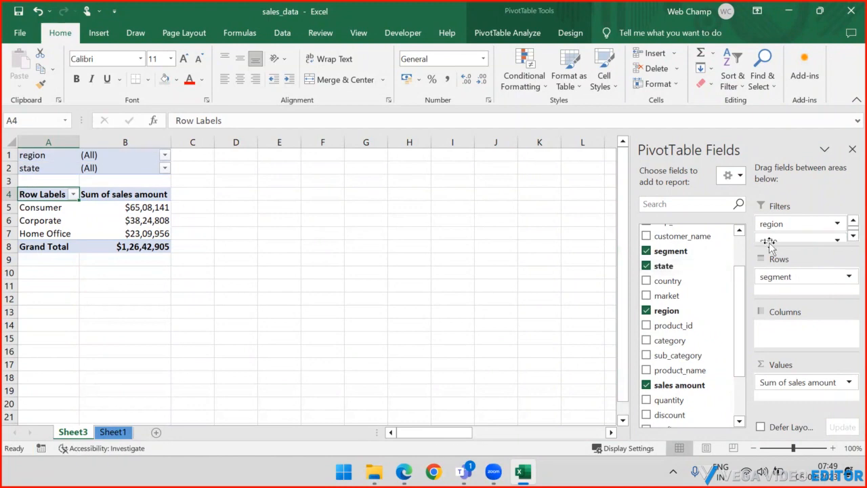
# Step: Filter the PivotTable's region to Canada
pyautogui.click(166, 156)
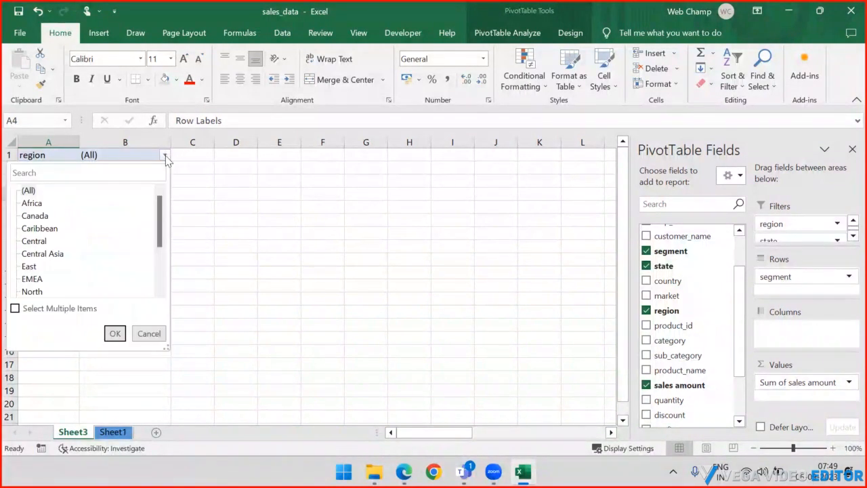
pyautogui.click(32, 205)
pyautogui.click(36, 217)
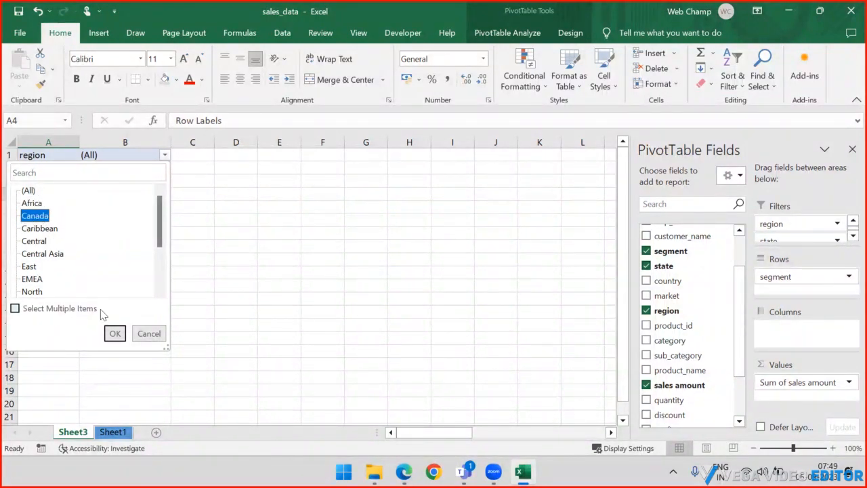
pyautogui.click(115, 333)
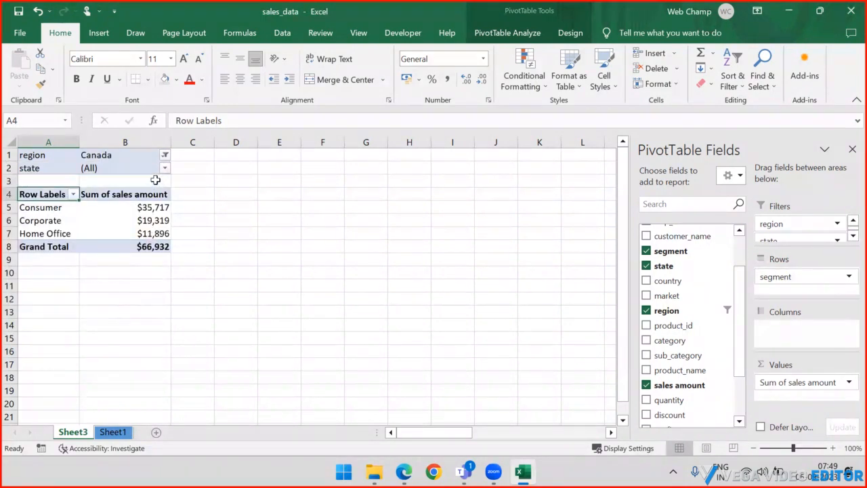
# Step: Allow multiple items in the region filter and include Caribbean, Central and East along with Canada
pyautogui.click(163, 160)
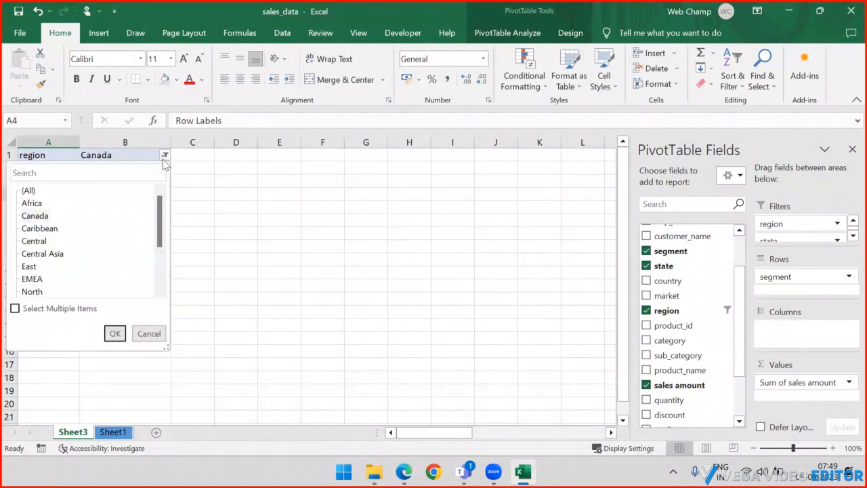
pyautogui.click(15, 308)
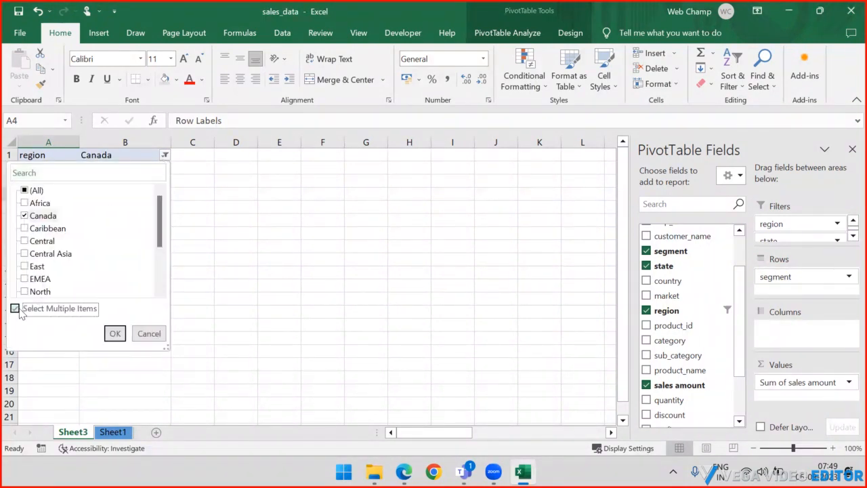
pyautogui.click(26, 229)
pyautogui.click(25, 242)
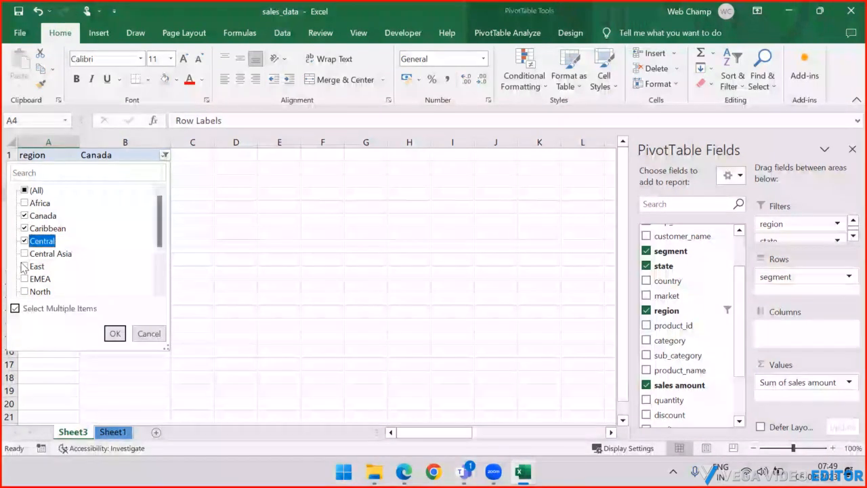
pyautogui.click(24, 267)
pyautogui.click(114, 334)
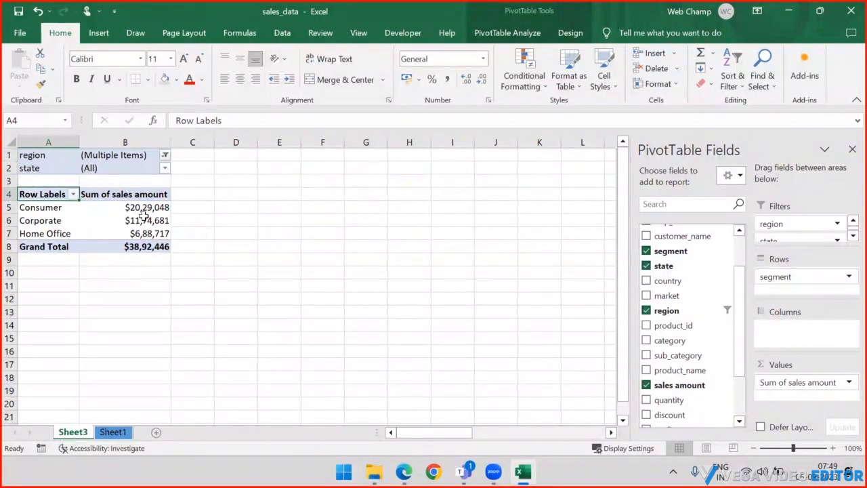
# Step: Browse the state filter's values with multiple selection enabled, and close it without applying a filter
pyautogui.click(165, 168)
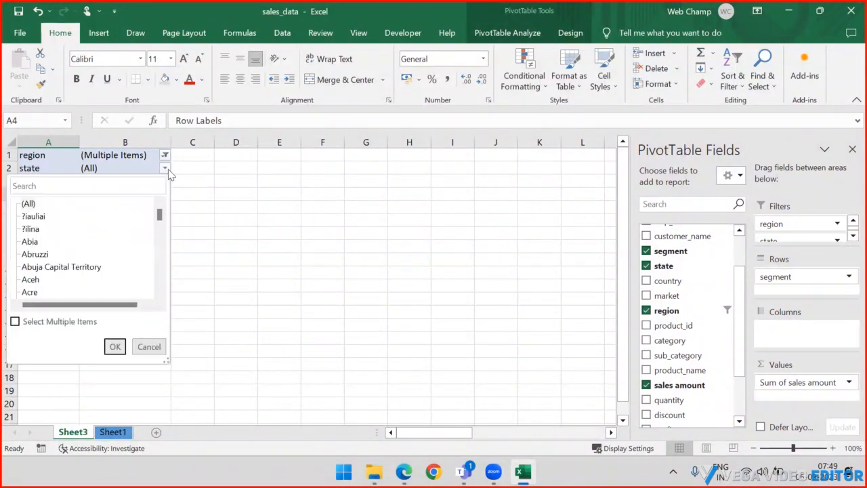
pyautogui.click(15, 321)
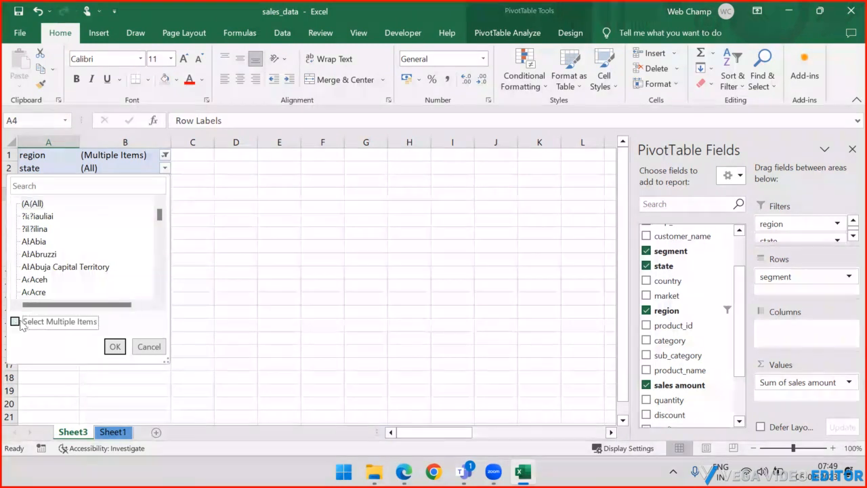
pyautogui.moveTo(161, 217); pyautogui.dragTo(161, 238)
pyautogui.click(148, 346)
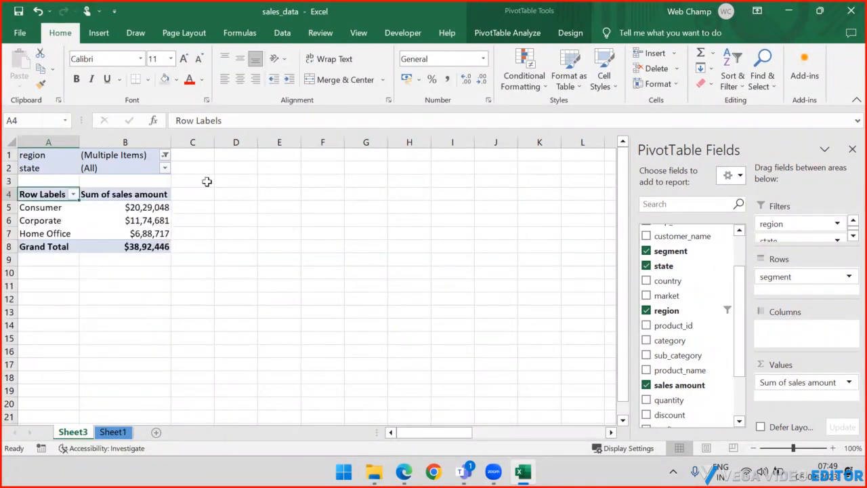
# Step: Remove the state field from the PivotTable's report filters
pyautogui.click(299, 176)
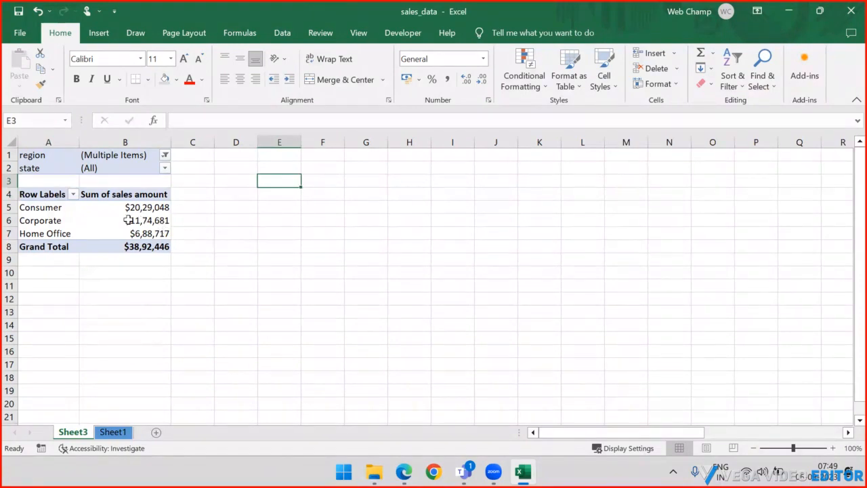
pyautogui.click(128, 221)
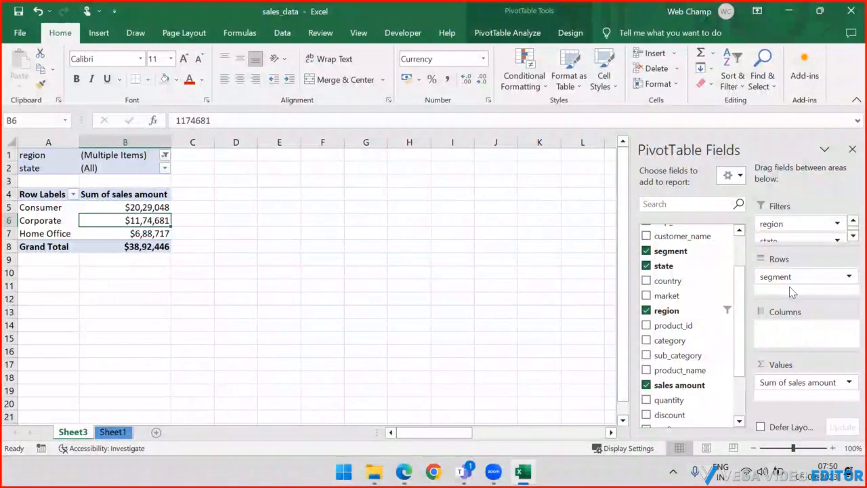
pyautogui.scroll(-2, 680, 284)
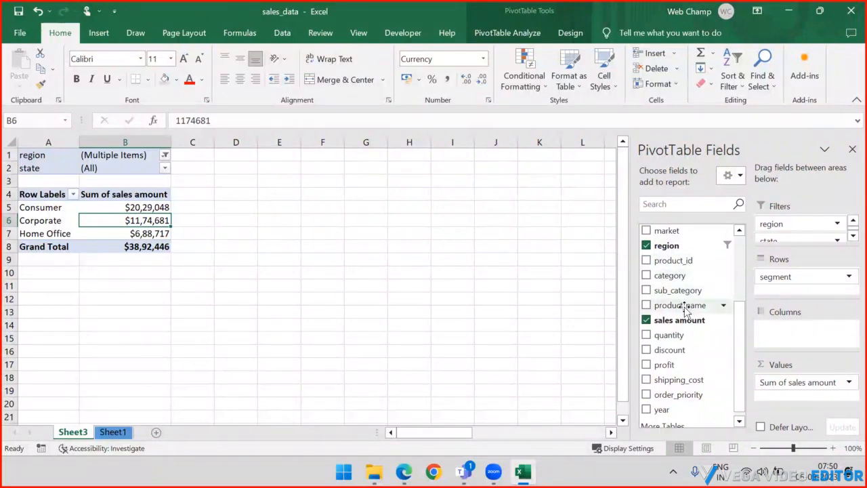
pyautogui.scroll(-1, 677, 308)
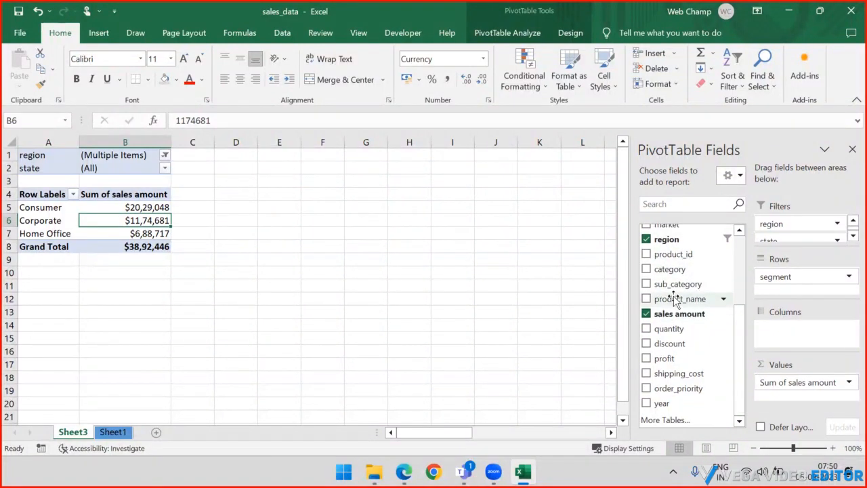
pyautogui.scroll(2, 679, 309)
pyautogui.scroll(1, 678, 308)
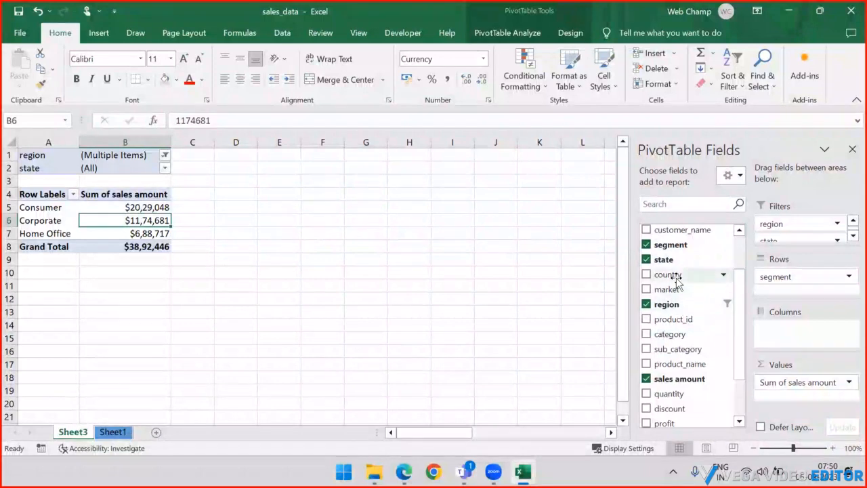
pyautogui.moveTo(803, 238); pyautogui.dragTo(551, 234)
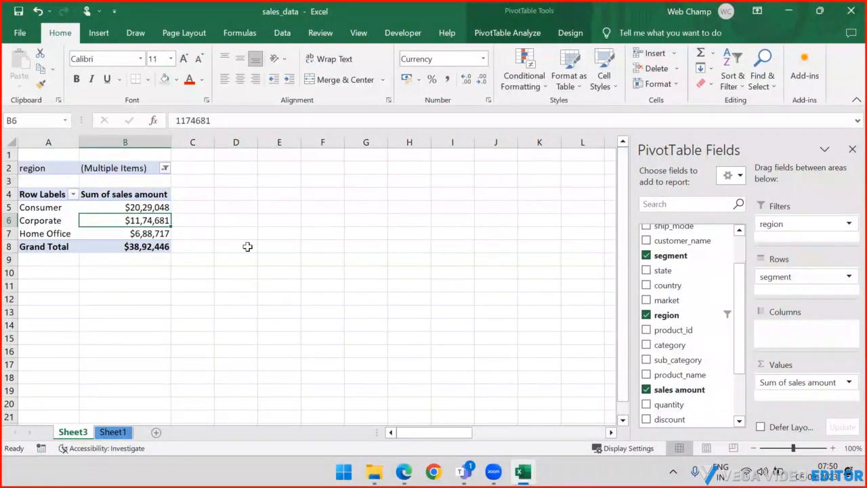
# Step: Add the ship_mode field to the rows beneath segment and examine the ship modes listed under Consumer
pyautogui.scroll(2, 687, 279)
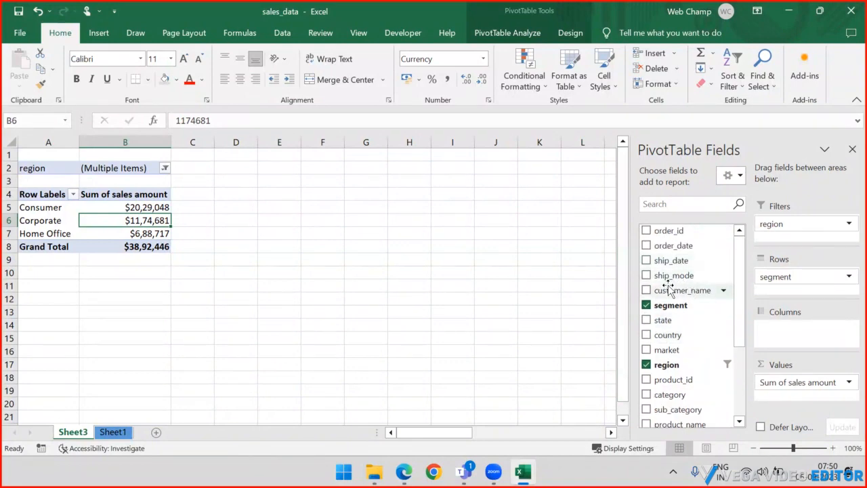
pyautogui.moveTo(664, 281); pyautogui.dragTo(813, 294)
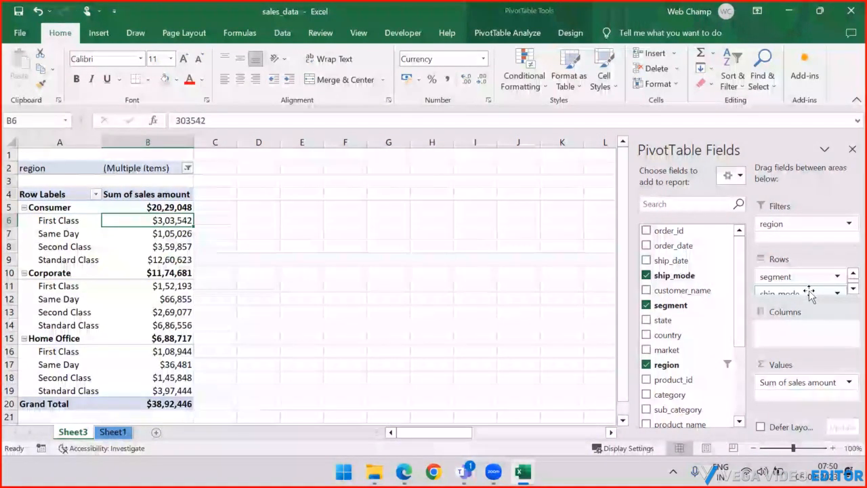
pyautogui.click(49, 208)
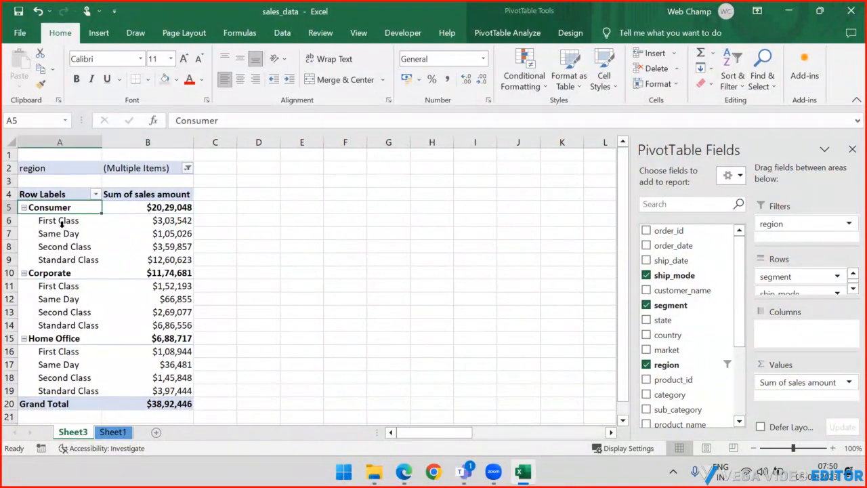
pyautogui.moveTo(67, 220); pyautogui.dragTo(68, 260)
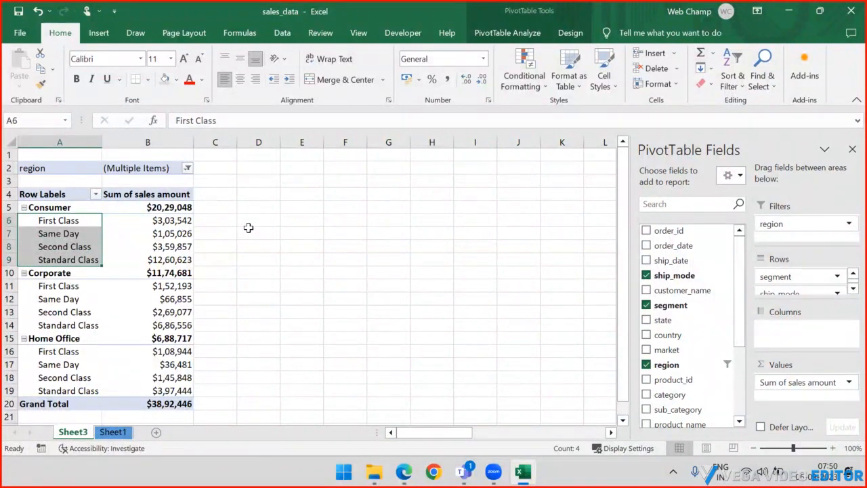
pyautogui.click(283, 221)
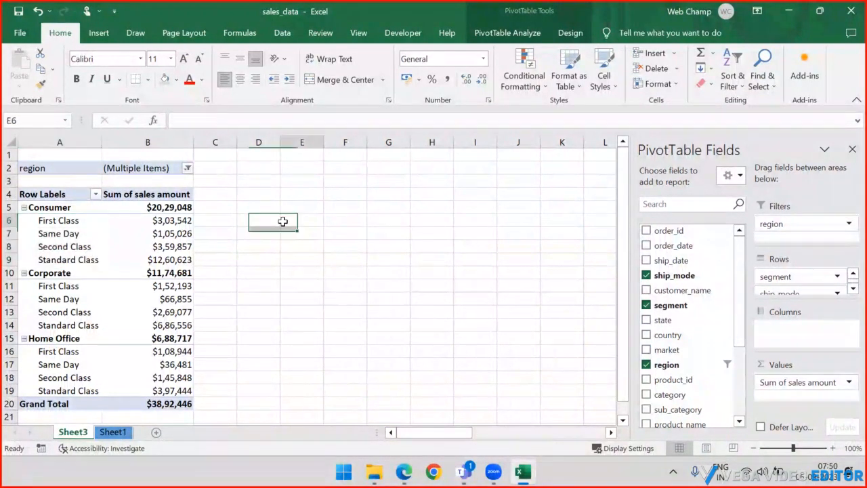
pyautogui.click(71, 222)
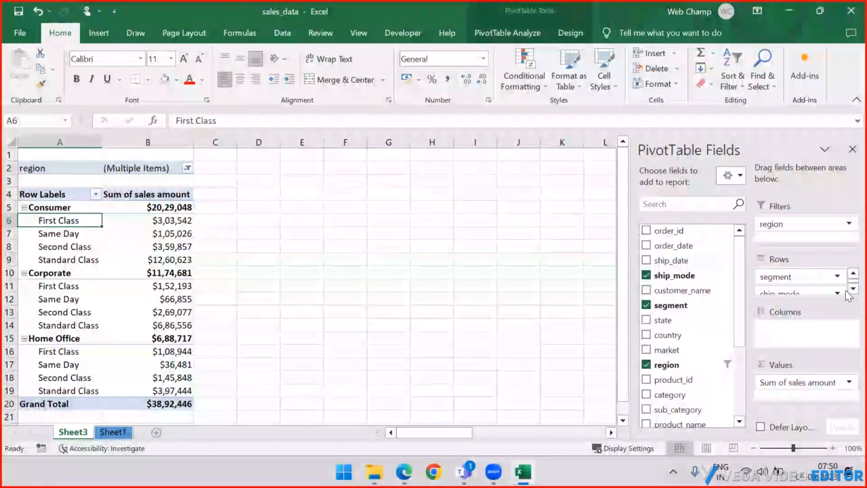
# Step: Add the country field to the PivotTable rows between segment and ship_mode
pyautogui.click(852, 288)
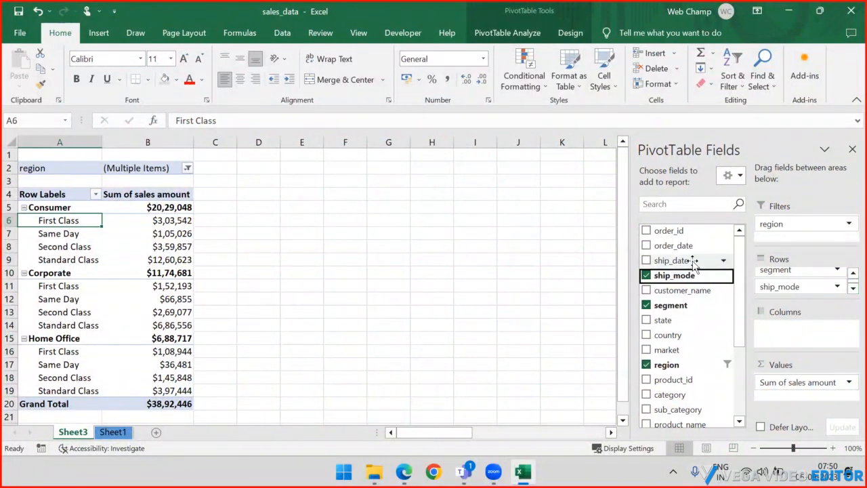
pyautogui.scroll(-2, 689, 258)
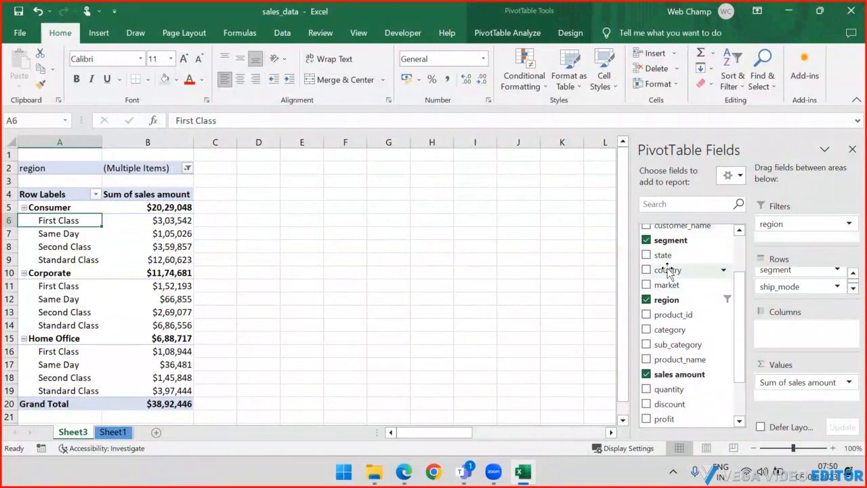
pyautogui.moveTo(664, 275); pyautogui.dragTo(793, 285)
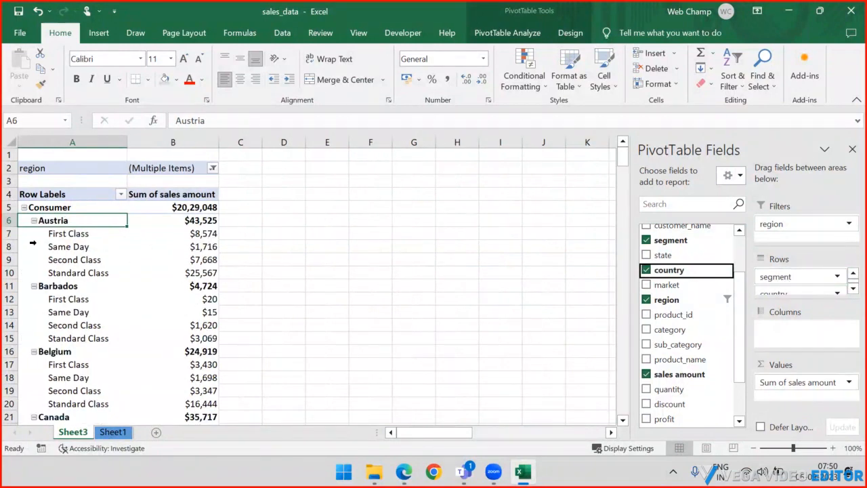
# Step: Examine how the Consumer segment's sales amount breaks down by country and ship mode, ending on the Consumer total row
pyautogui.scroll(-3, 88, 275)
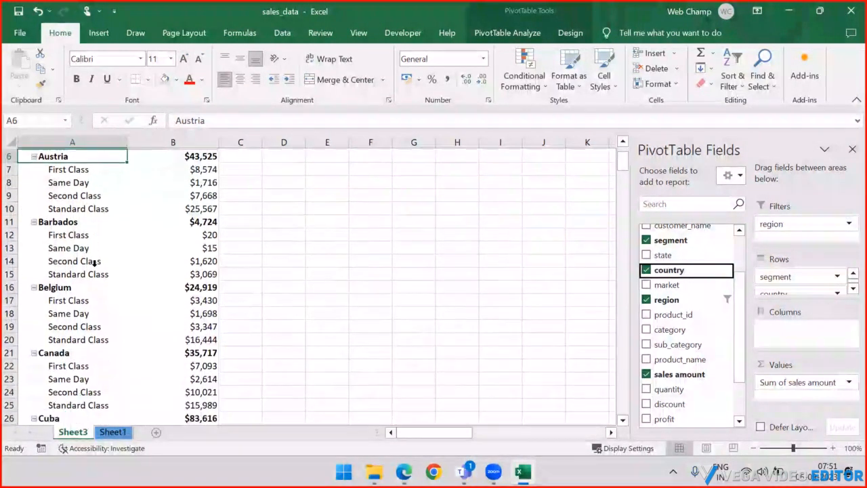
pyautogui.scroll(3, 100, 261)
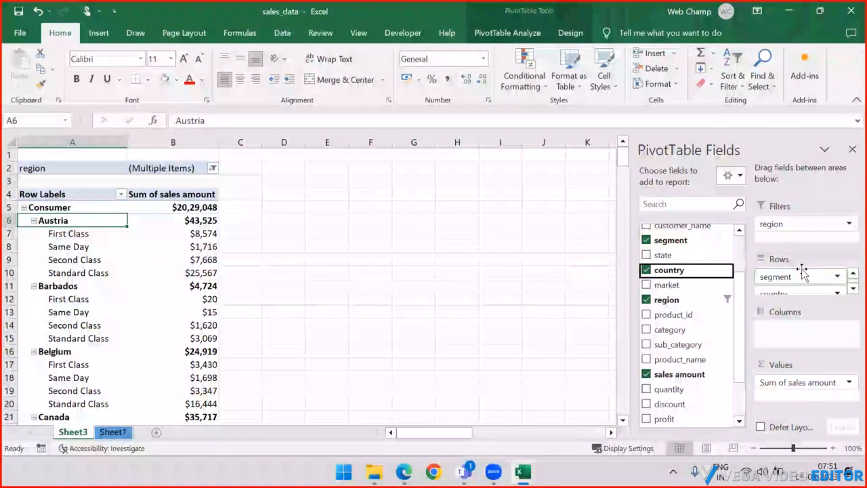
pyautogui.scroll(-1, 796, 280)
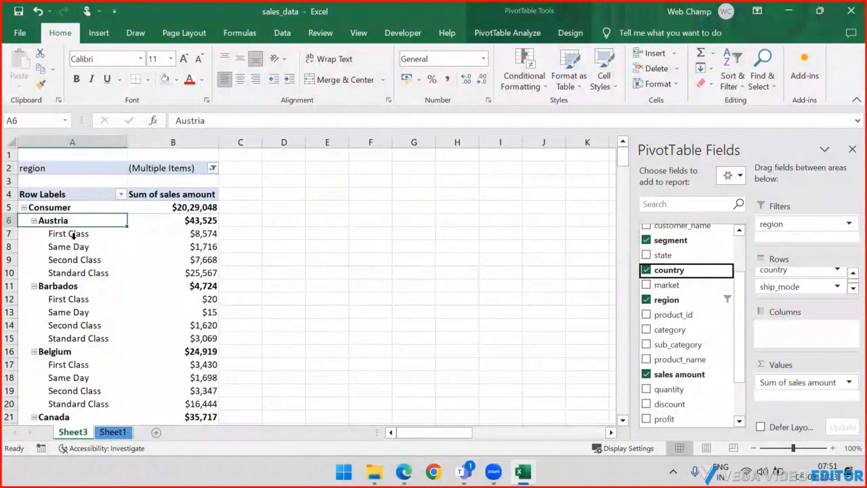
pyautogui.click(176, 207)
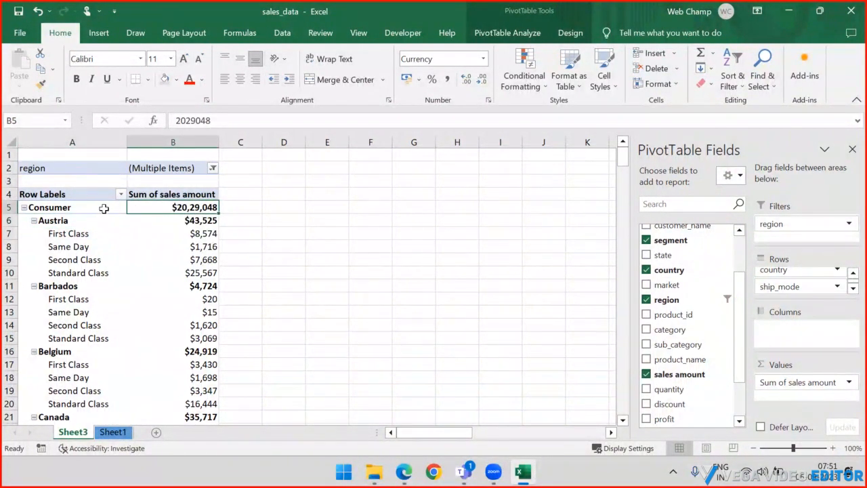
pyautogui.moveTo(104, 209); pyautogui.dragTo(181, 209)
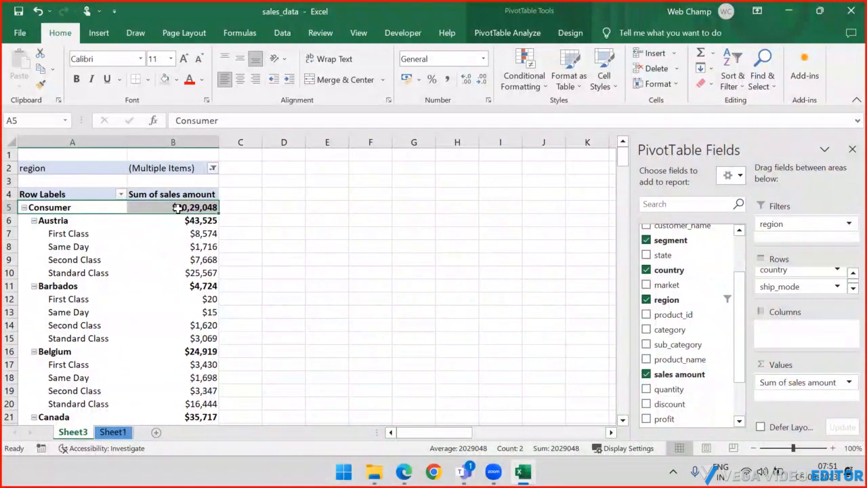
# Step: Find the Corporate segment's total row and examine its country and ship mode breakdown, returning to the start of the PivotTable
pyautogui.scroll(-4, 175, 214)
pyautogui.scroll(-20, 177, 214)
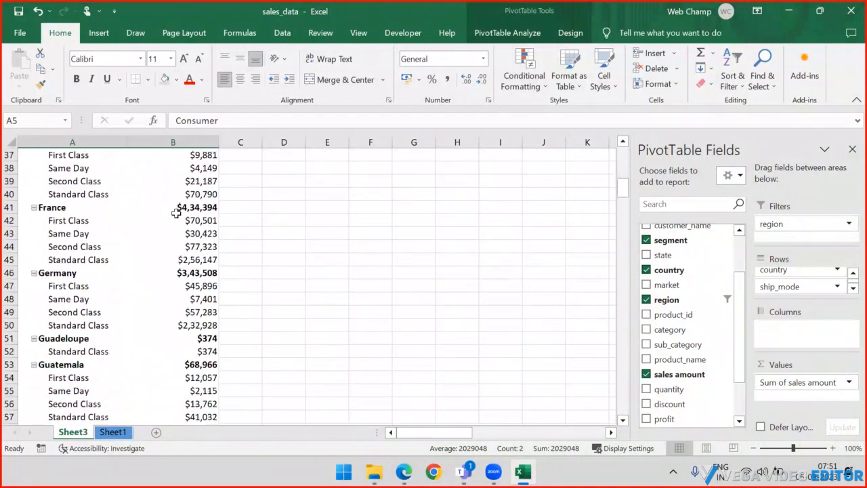
pyautogui.scroll(-20, 175, 215)
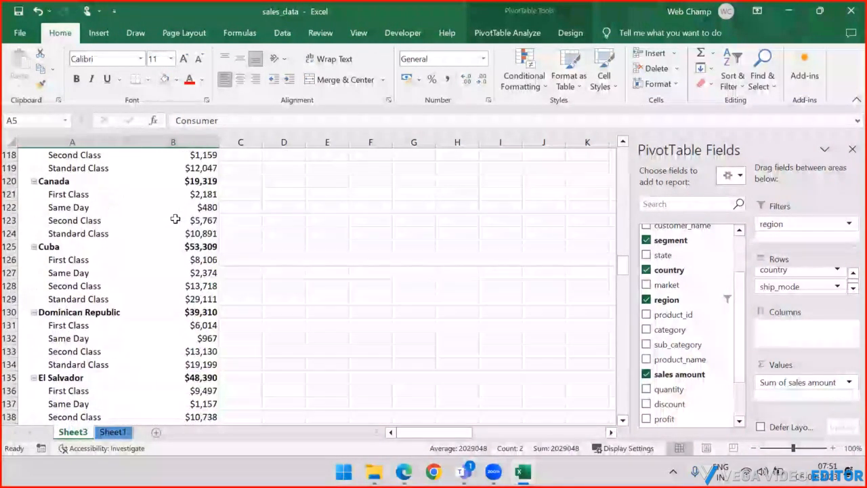
pyautogui.scroll(17, 177, 215)
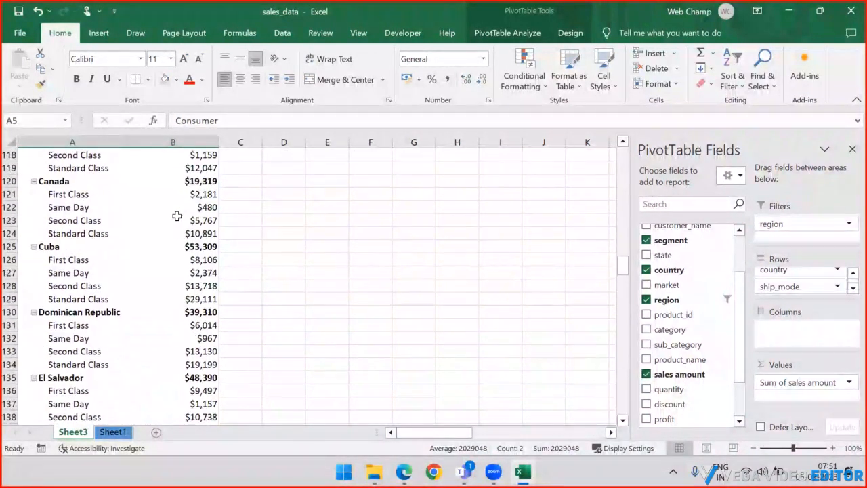
pyautogui.scroll(-1, 176, 216)
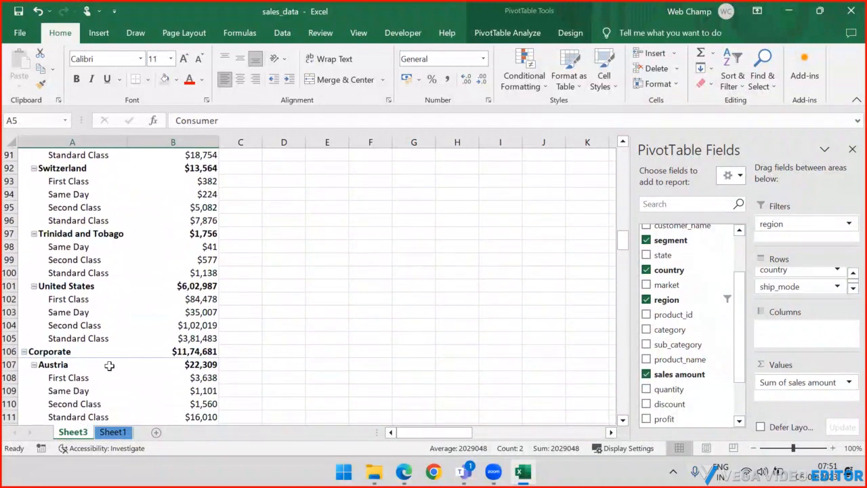
pyautogui.moveTo(88, 351); pyautogui.dragTo(132, 368)
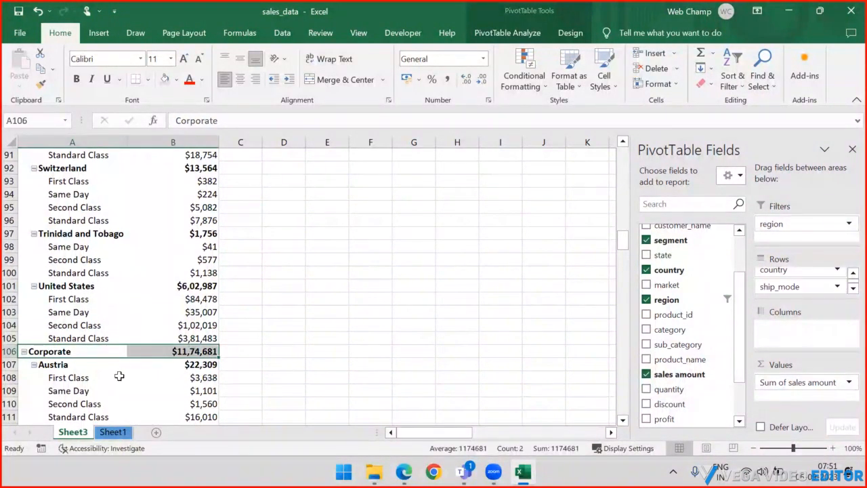
pyautogui.scroll(-2, 140, 280)
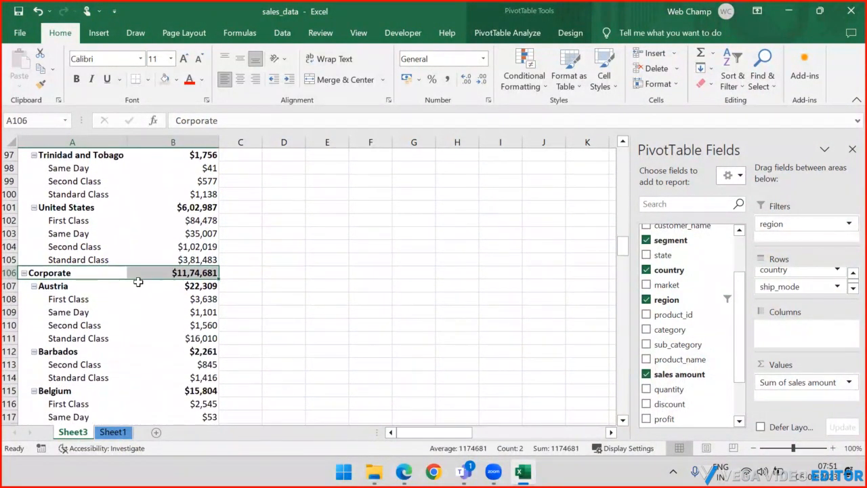
pyautogui.moveTo(138, 282)
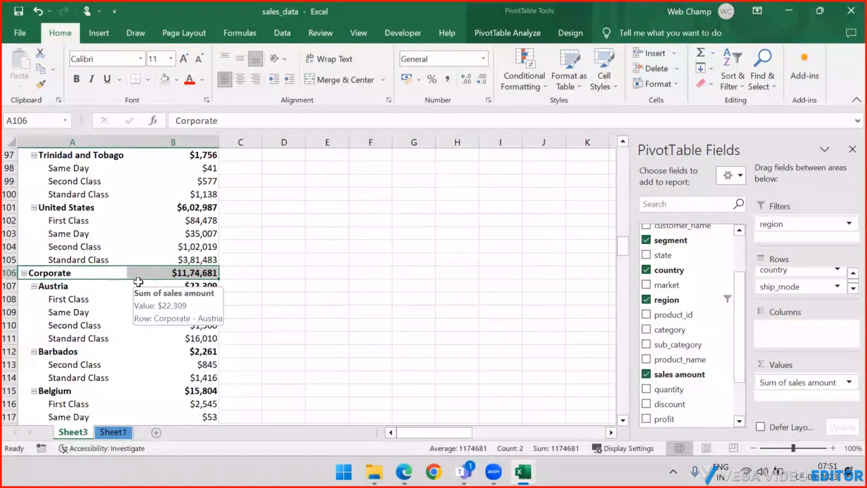
pyautogui.scroll(11, 139, 244)
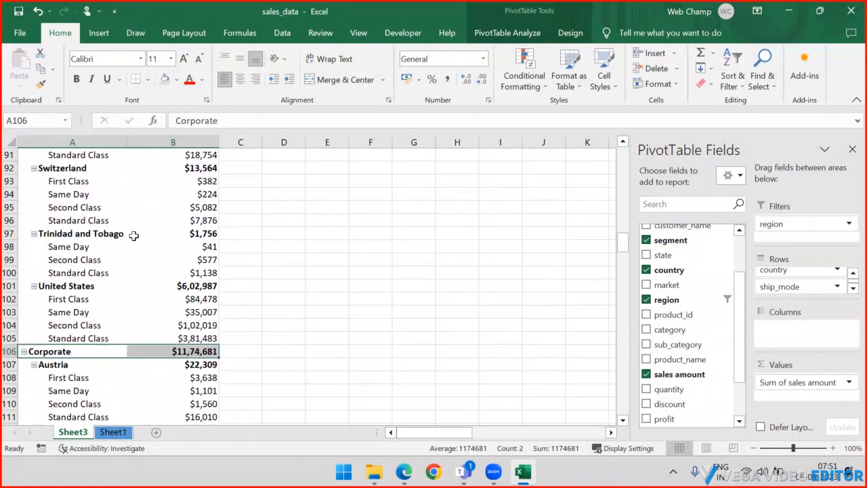
pyautogui.scroll(14, 144, 226)
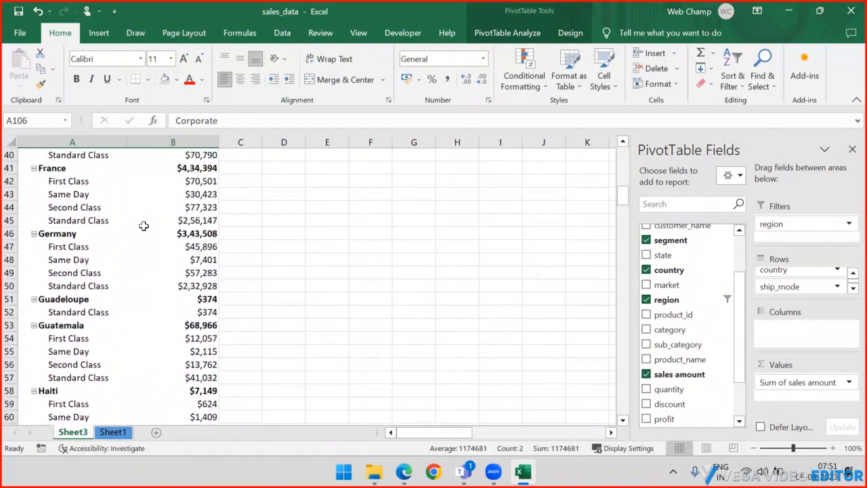
pyautogui.scroll(7, 143, 226)
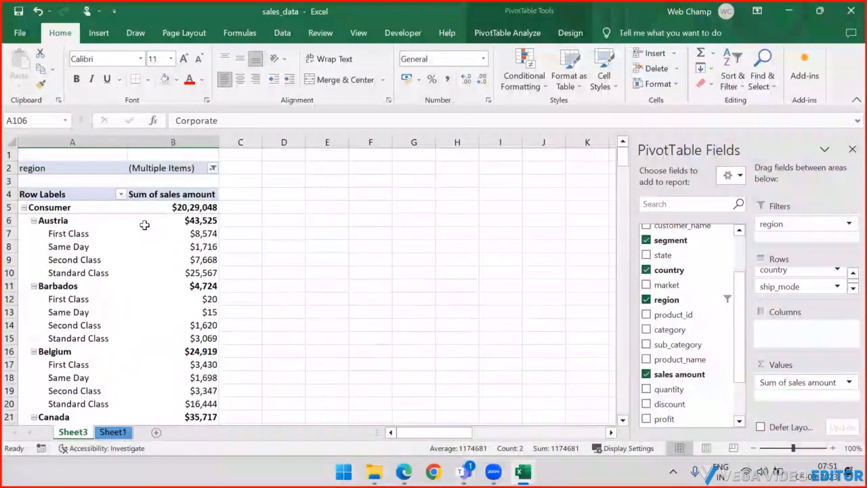
# Step: Enable the classic PivotTable layout in the PivotTable's display options, keeping the options dialog clear of the table
pyautogui.click(147, 210)
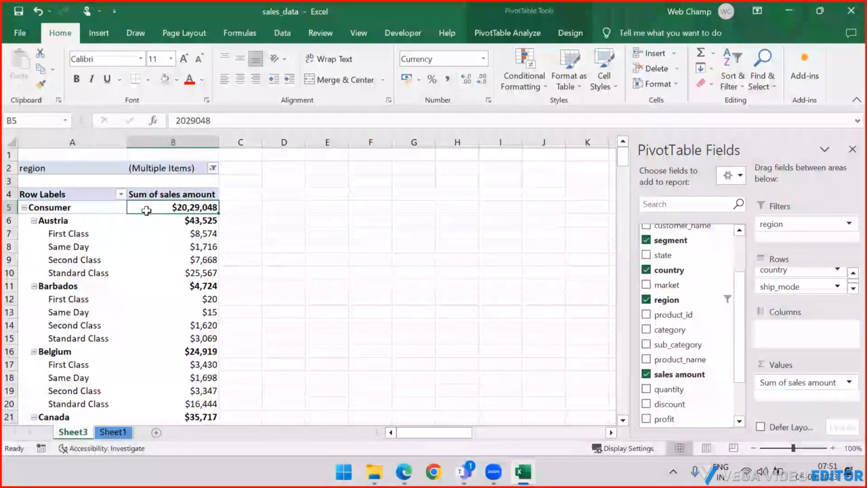
pyautogui.rightClick(147, 213)
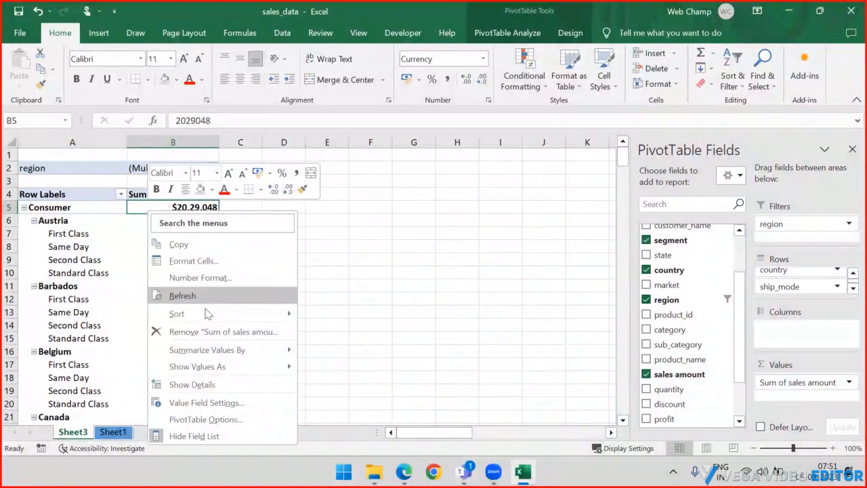
pyautogui.click(204, 420)
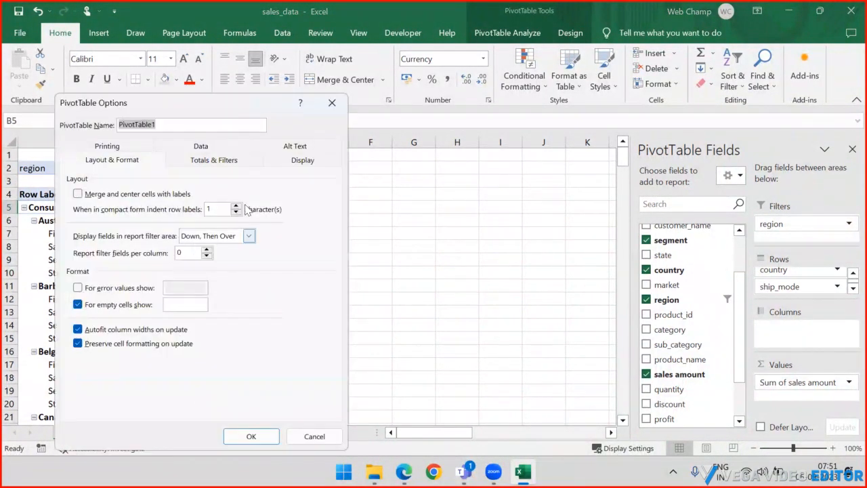
pyautogui.click(277, 164)
pyautogui.click(79, 269)
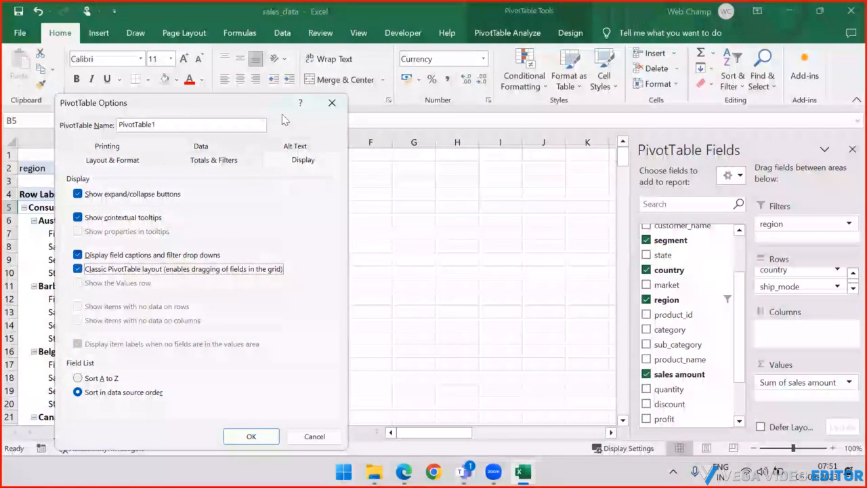
pyautogui.moveTo(237, 106); pyautogui.dragTo(548, 94)
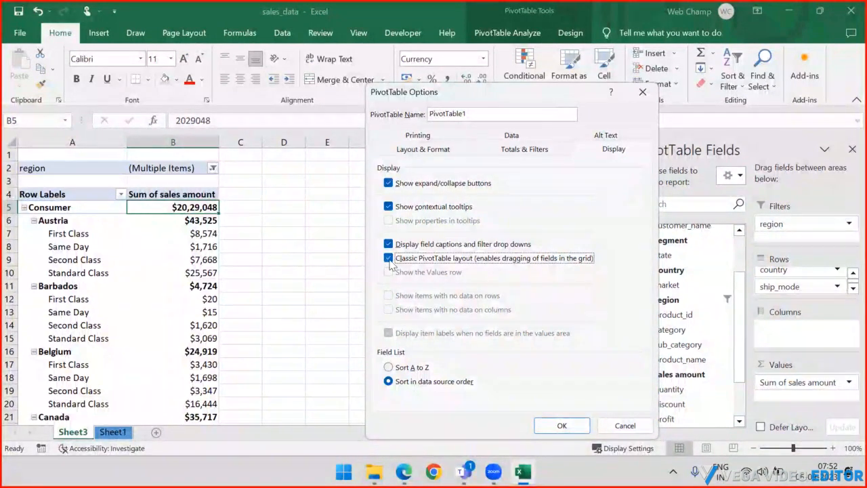
# Step: Turn off autofitting column widths on update in the PivotTable's layout and format options, and apply the options
pyautogui.click(440, 150)
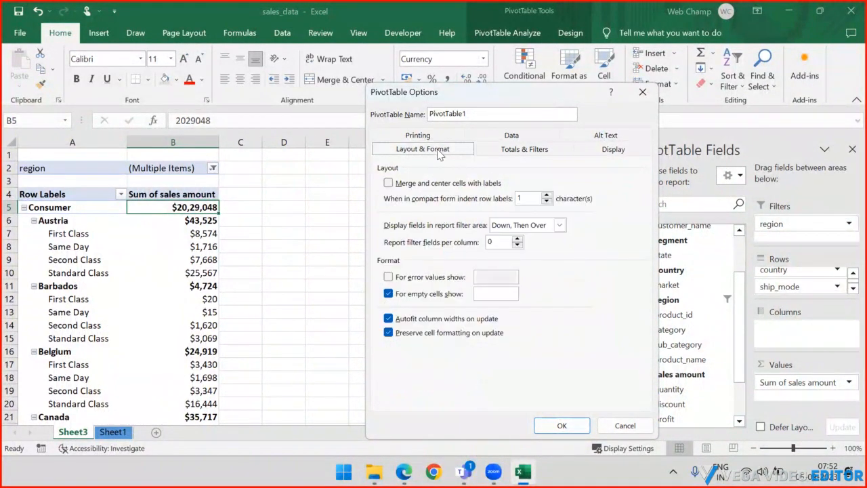
pyautogui.click(389, 320)
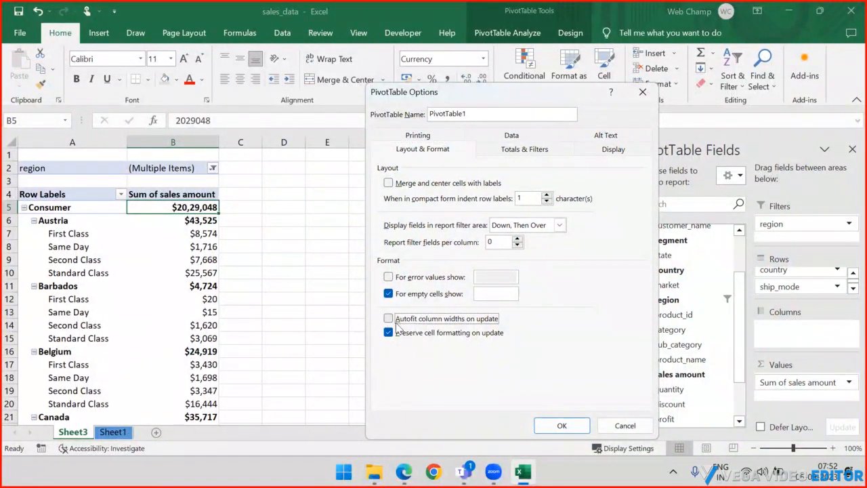
pyautogui.click(560, 425)
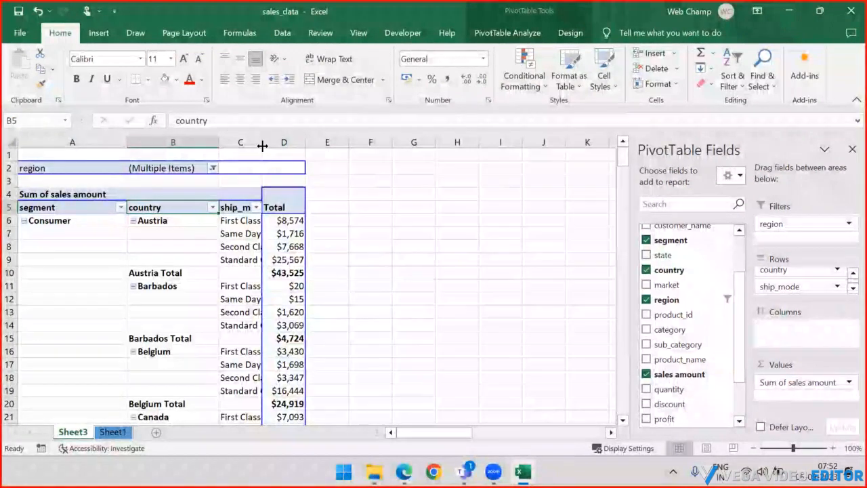
# Step: Widen column C so the full ship_mode names fit, and look over the tabular rows
pyautogui.moveTo(262, 141); pyautogui.dragTo(311, 142)
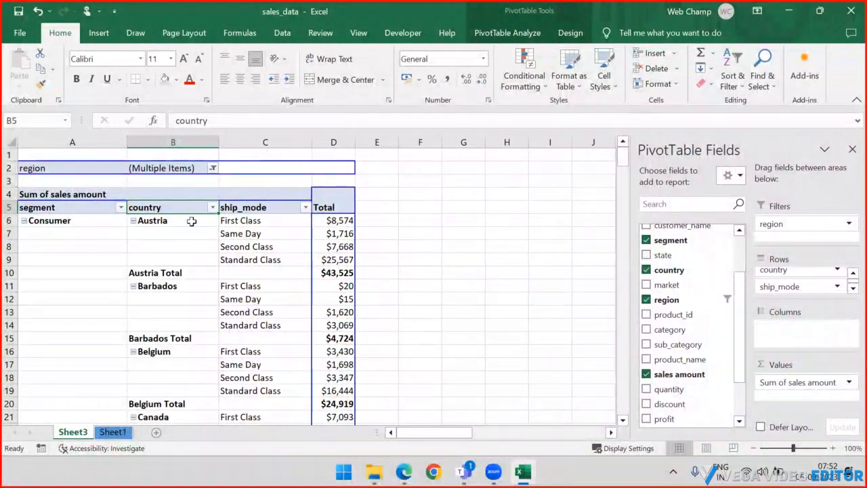
pyautogui.scroll(-1, 193, 204)
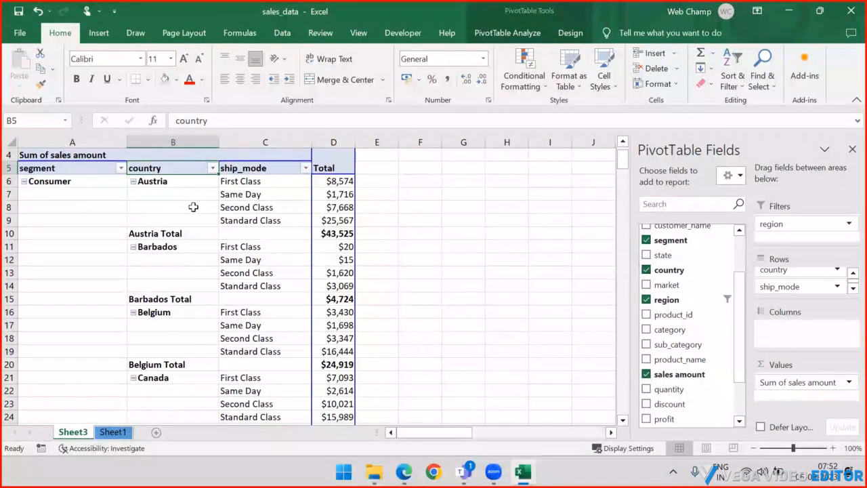
pyautogui.scroll(1, 193, 207)
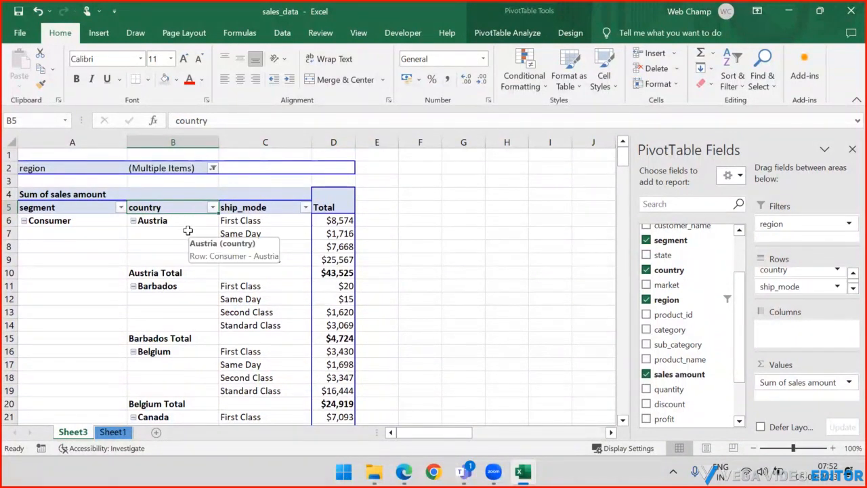
# Step: Review the PivotTable design options and the country field's subtotal option, and examine the subtotal rows beneath each country, starting with Austria Total
pyautogui.click(188, 232)
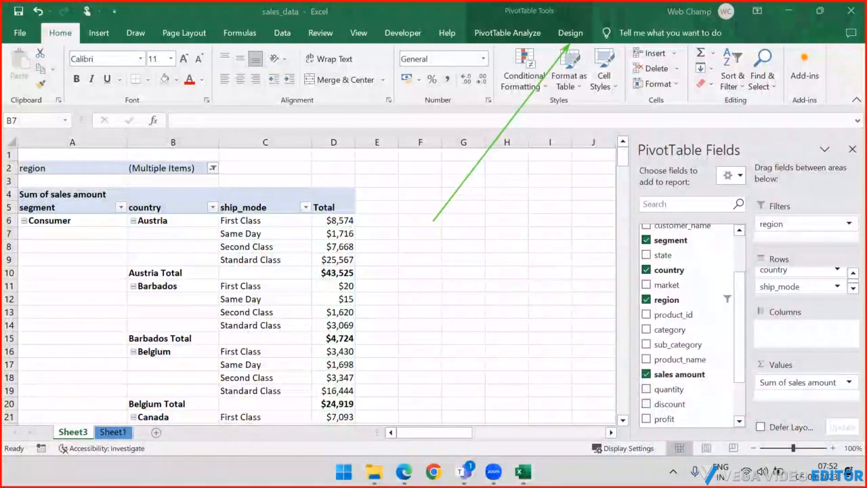
pyautogui.click(571, 34)
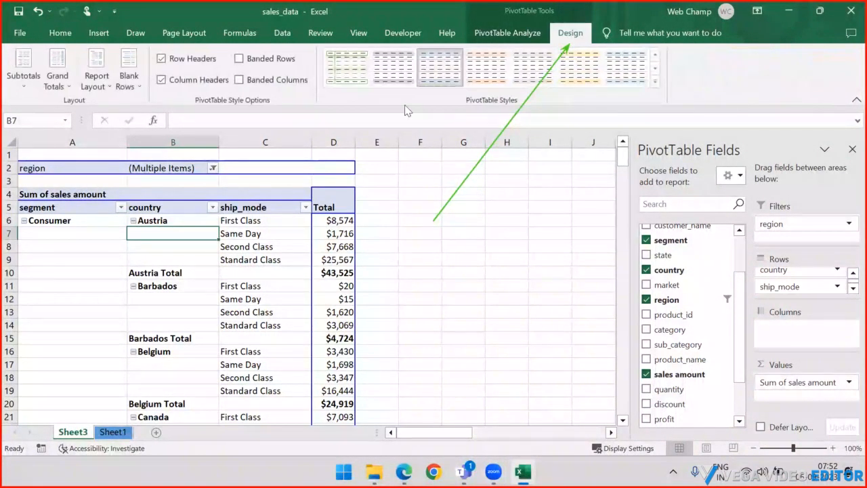
pyautogui.click(177, 220)
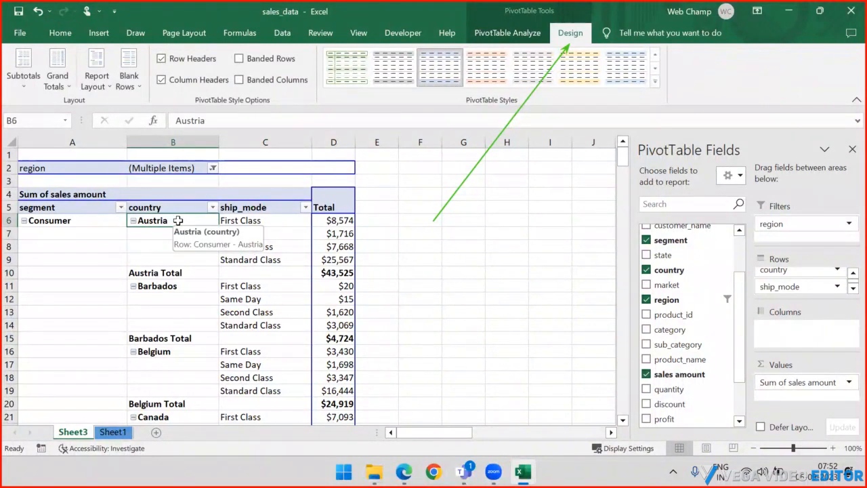
pyautogui.rightClick(178, 220)
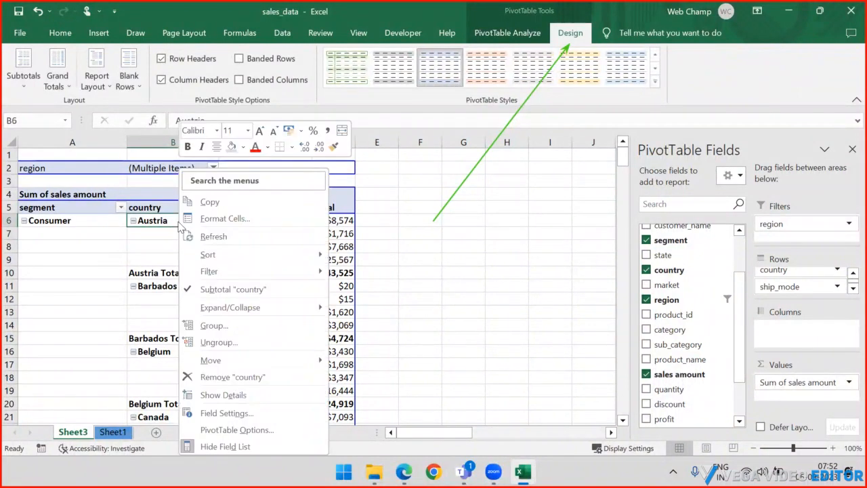
pyautogui.click(233, 289)
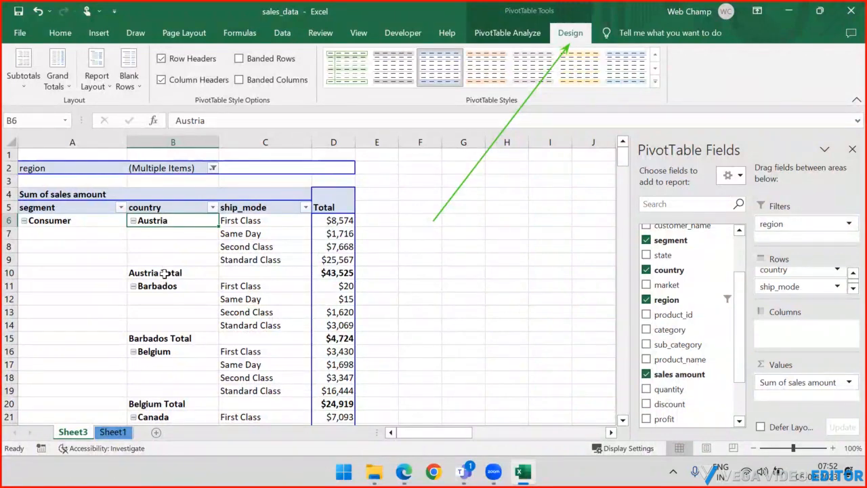
pyautogui.click(189, 273)
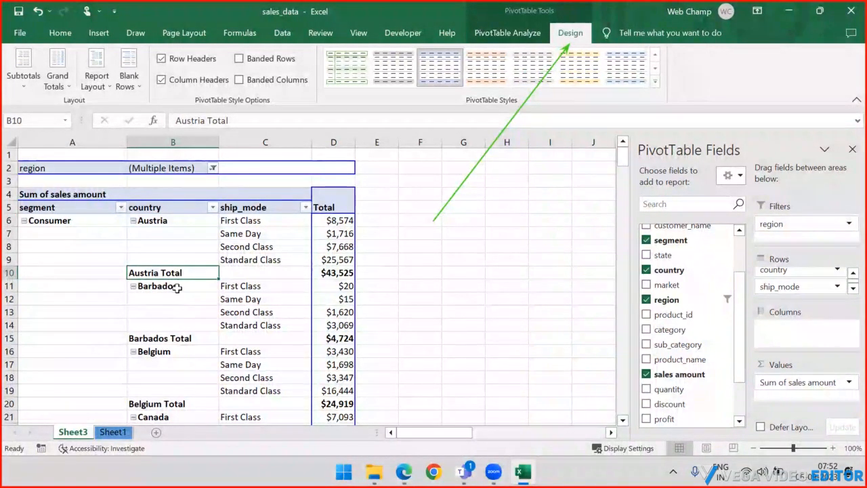
pyautogui.scroll(-2, 171, 288)
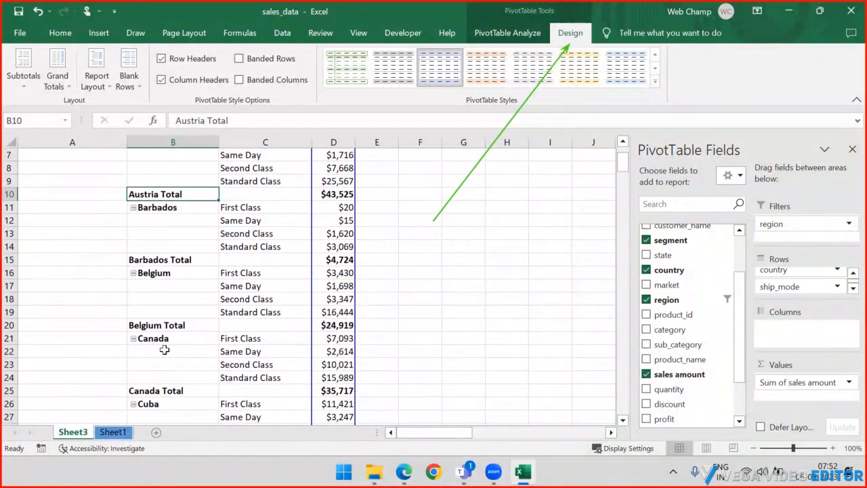
pyautogui.scroll(2, 285, 369)
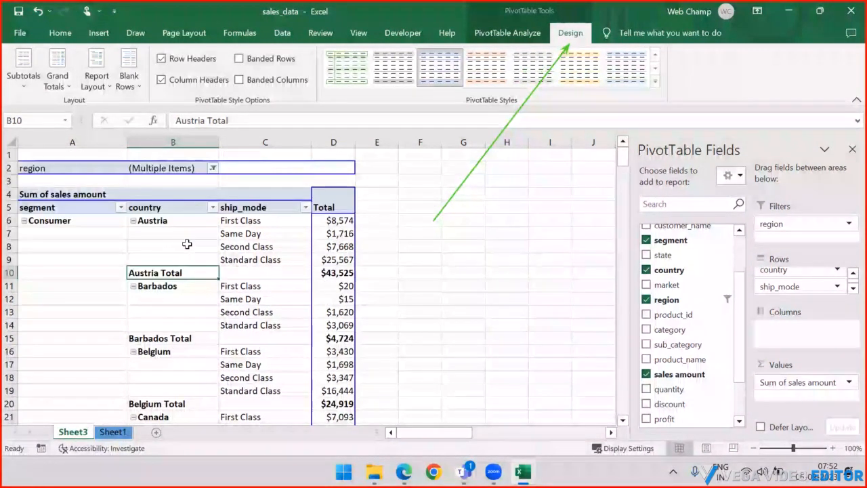
# Step: Turn off the subtotal for the country field in the PivotTable
pyautogui.click(171, 220)
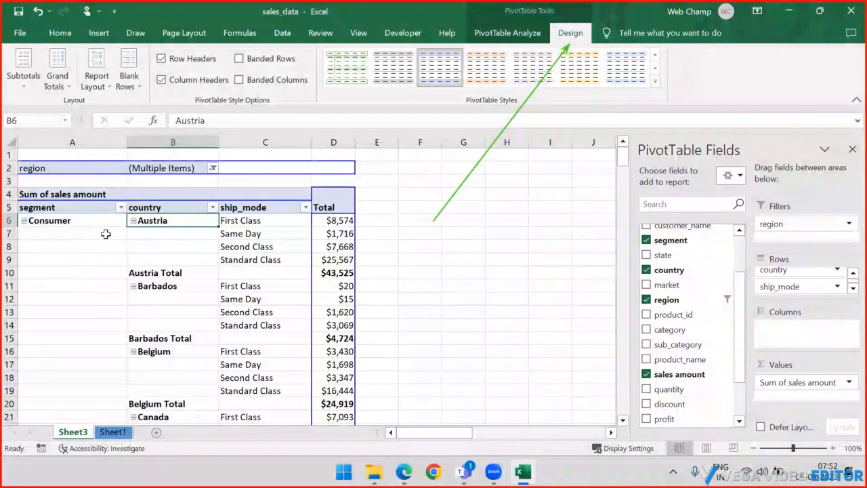
pyautogui.rightClick(155, 221)
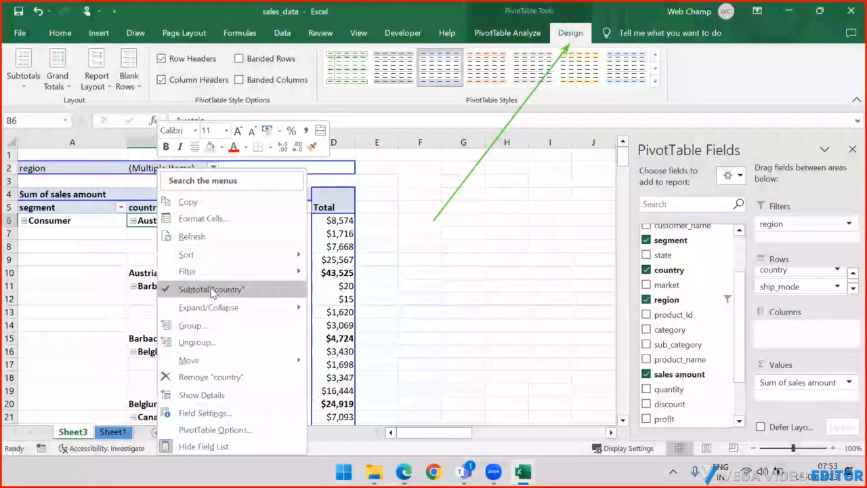
pyautogui.click(211, 289)
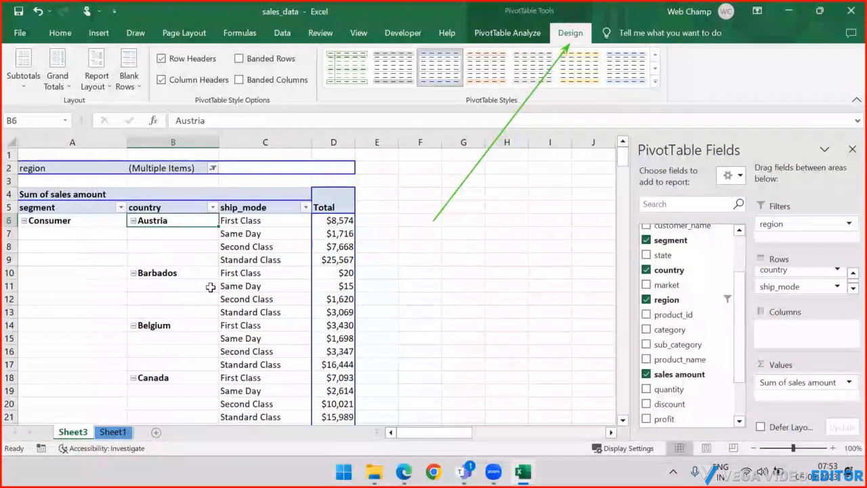
pyautogui.rightClick(183, 229)
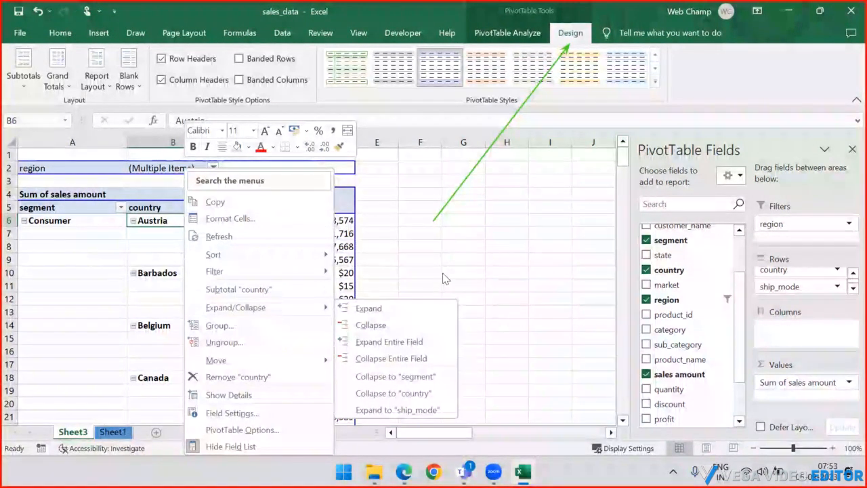
pyautogui.press('Escape')
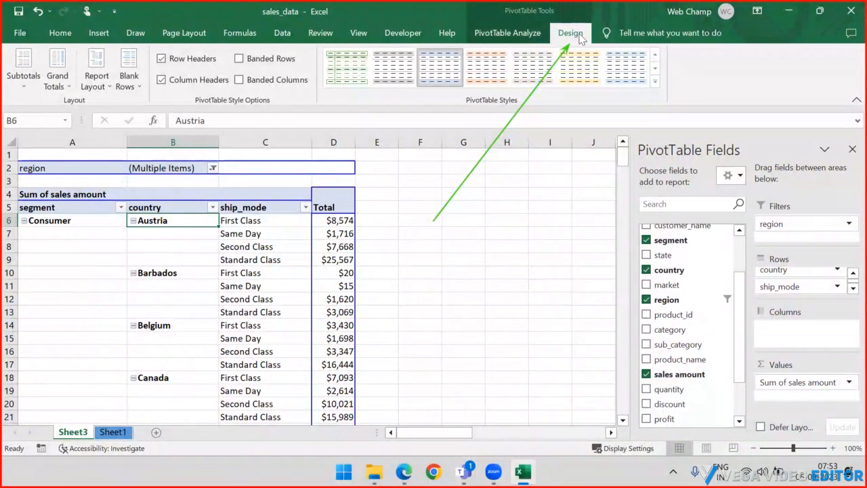
# Step: Apply the Do Not Show Subtotals setting to the PivotTable, and show all subtotals at the bottom of each group
pyautogui.click(24, 82)
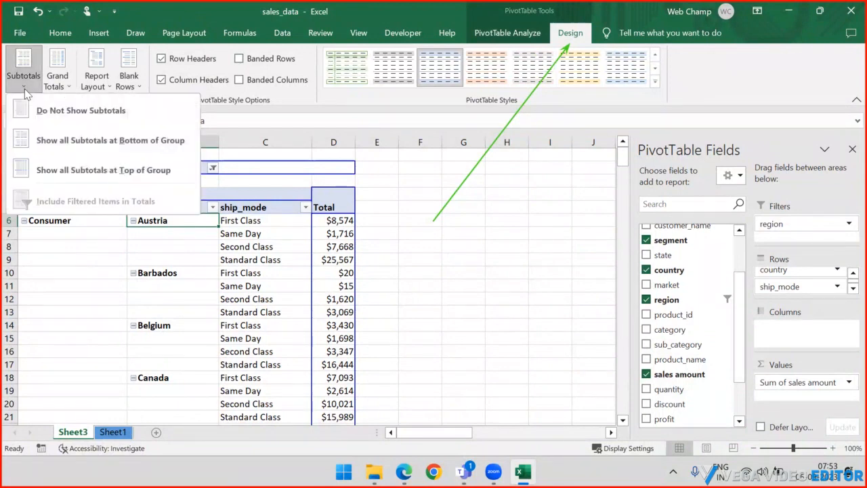
pyautogui.click(54, 111)
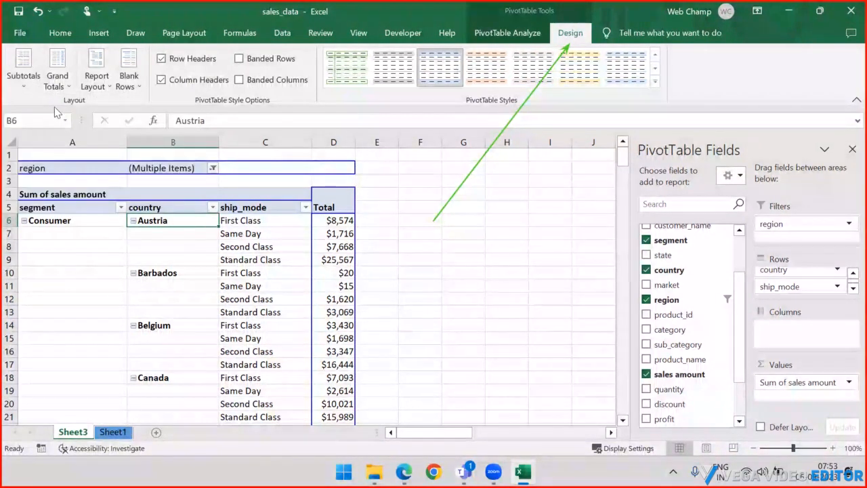
pyautogui.click(27, 88)
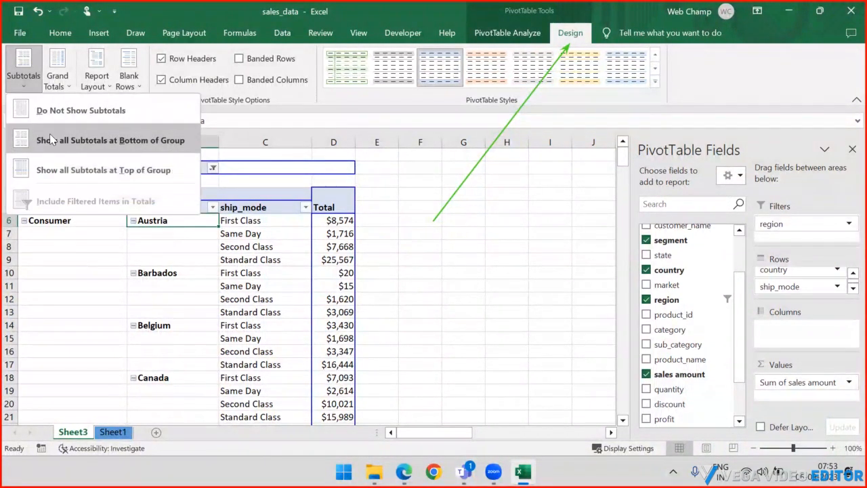
pyautogui.click(49, 139)
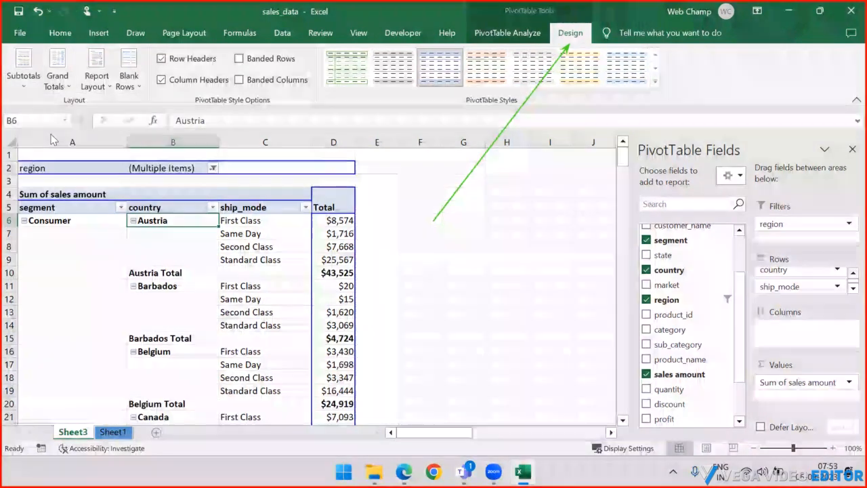
# Step: Try to show all PivotTable subtotals at the top of each group, and check the country rows
pyautogui.click(28, 87)
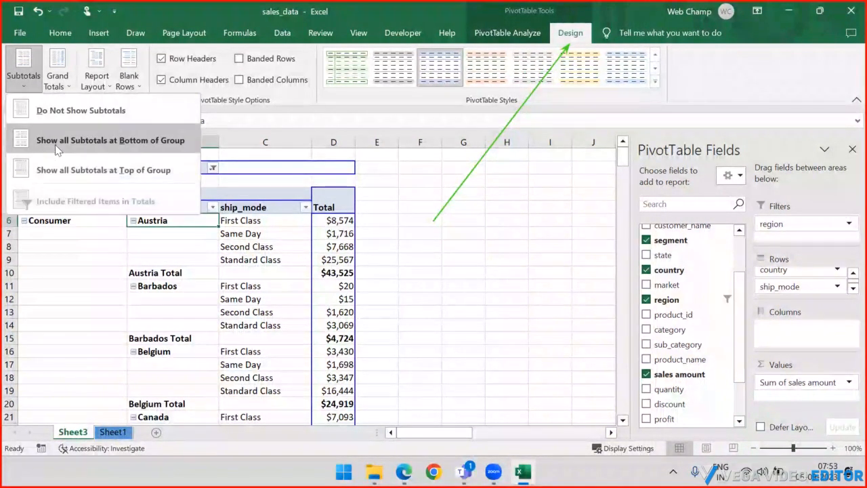
pyautogui.click(75, 172)
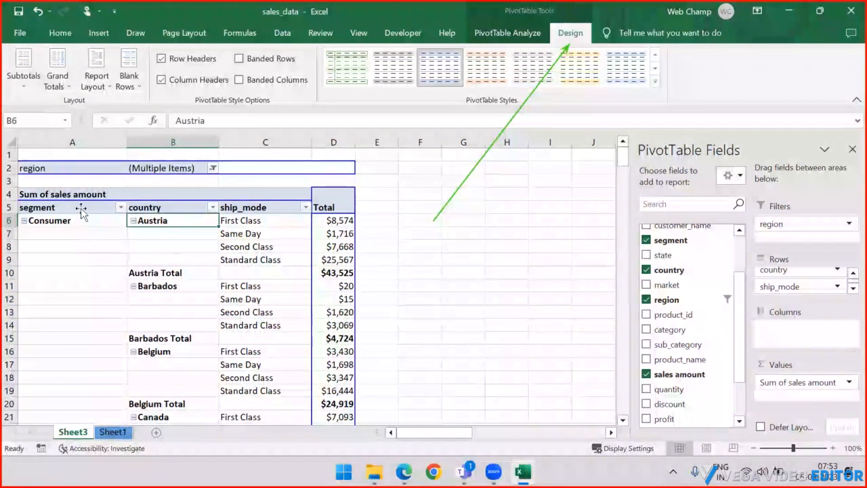
pyautogui.click(24, 68)
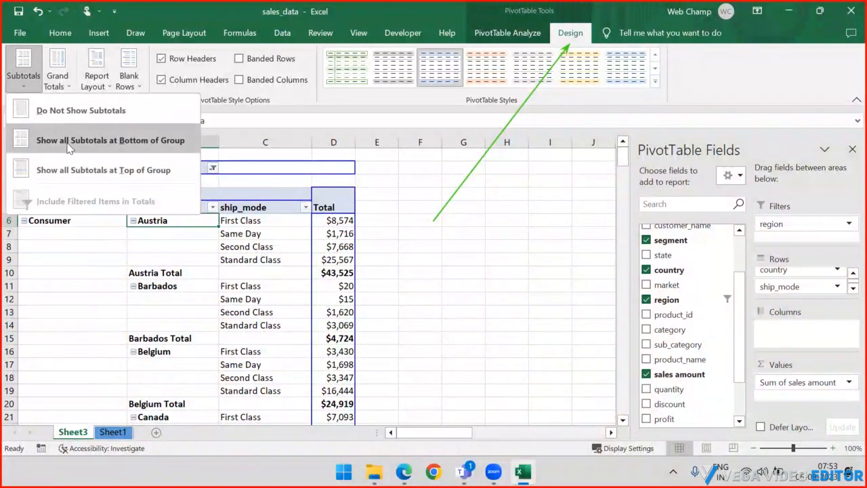
pyautogui.click(79, 169)
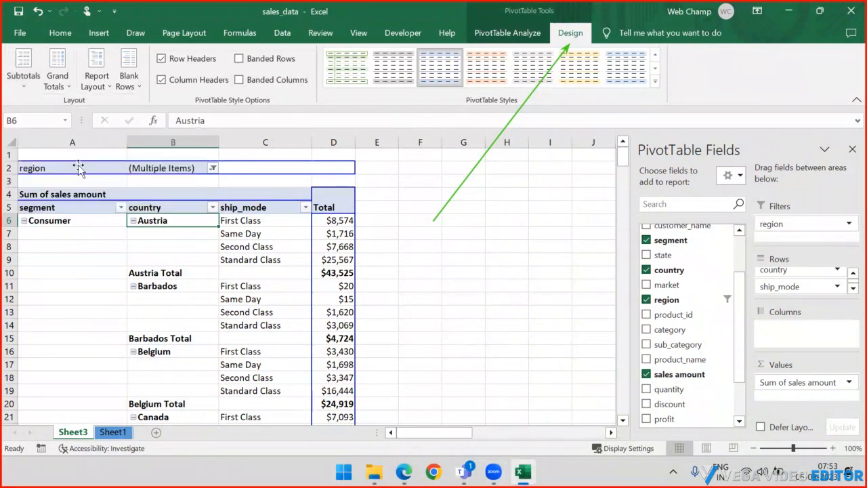
pyautogui.scroll(-6, 200, 238)
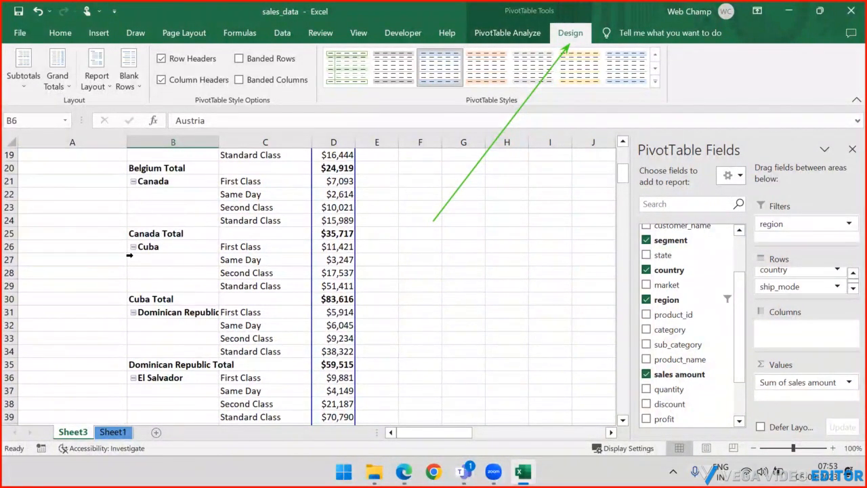
pyautogui.scroll(6, 163, 239)
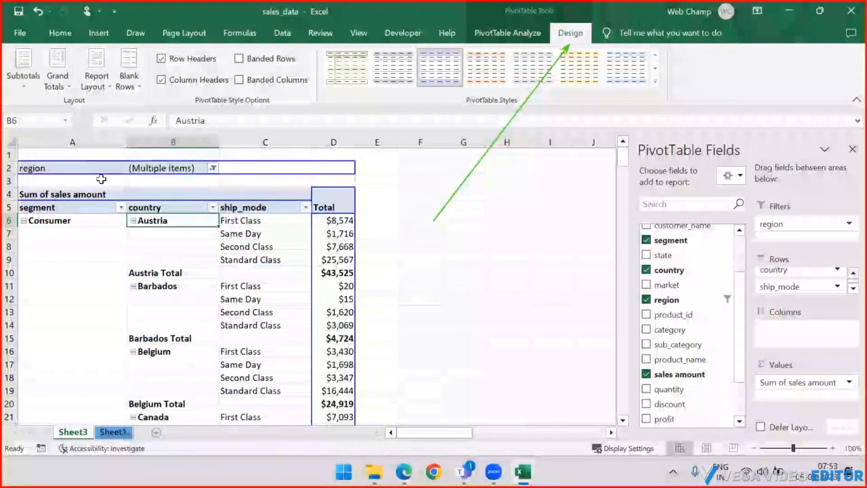
# Step: Reapply subtotals at the bottom of each group, and remove all subtotals from the PivotTable
pyautogui.click(155, 231)
pyautogui.click(23, 68)
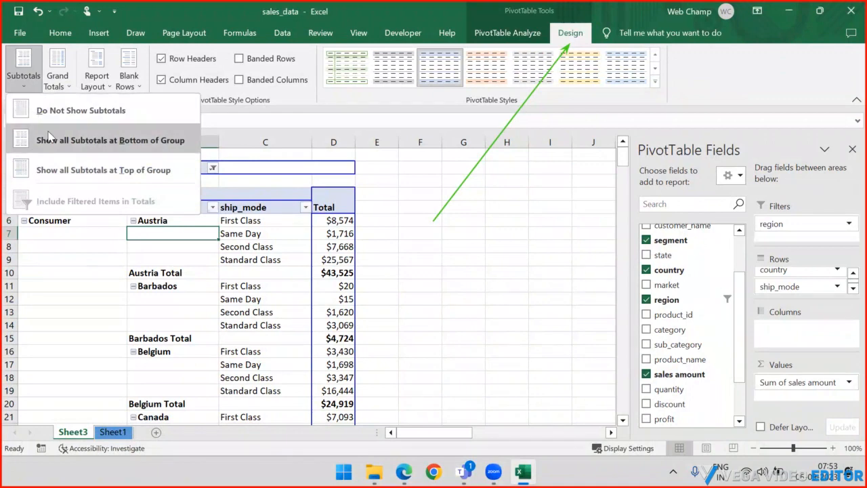
pyautogui.click(48, 136)
pyautogui.click(25, 88)
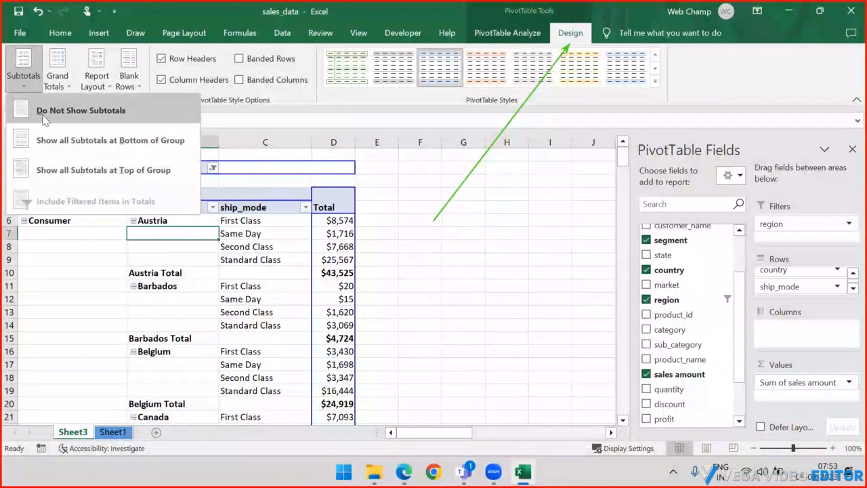
pyautogui.click(45, 111)
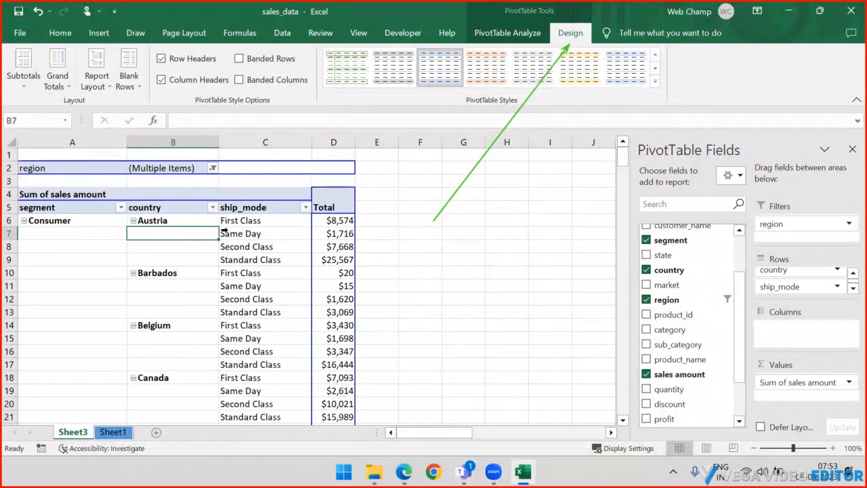
pyautogui.scroll(-1, 210, 224)
pyautogui.scroll(1, 170, 224)
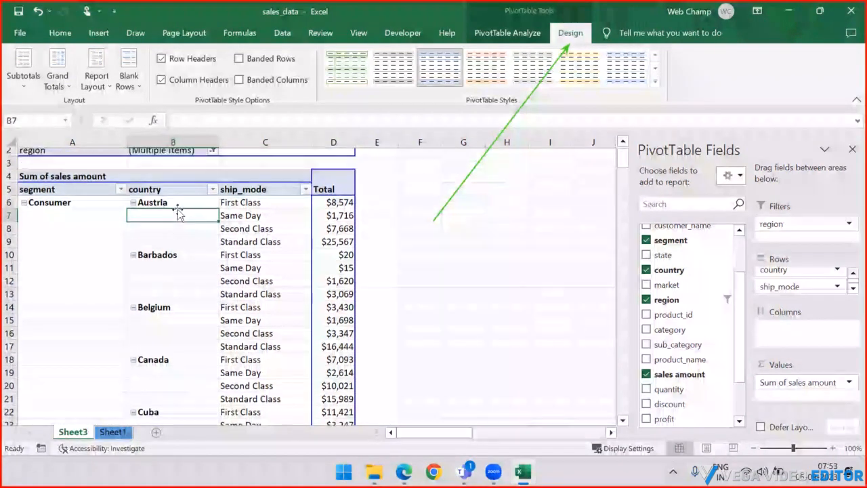
# Step: Repeat all item labels so the blank segment and country cells are filled, and check the labels down the rows
pyautogui.moveTo(74, 230); pyautogui.dragTo(159, 258)
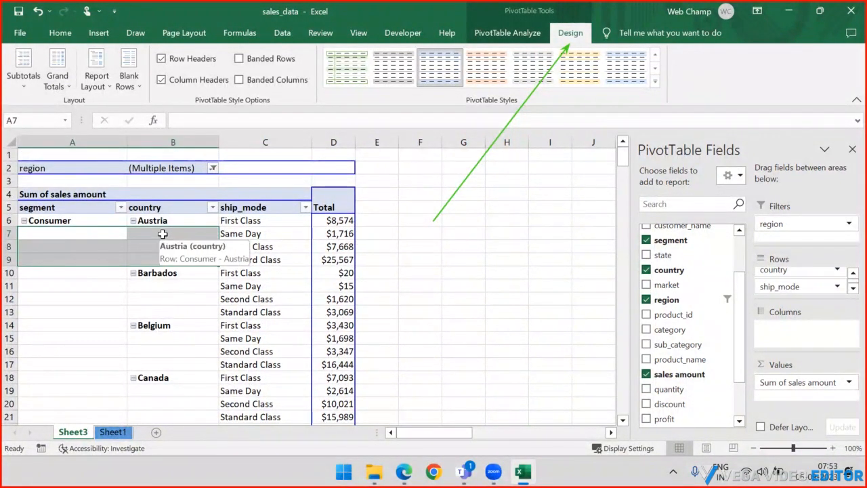
pyautogui.click(159, 234)
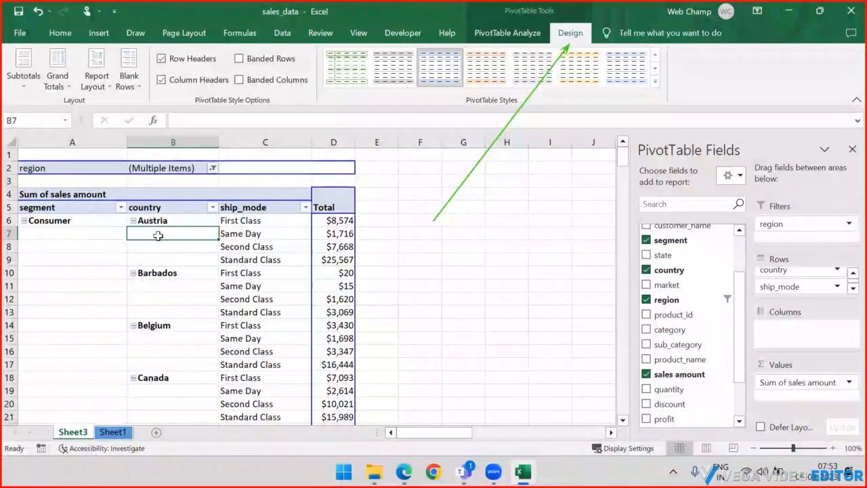
pyautogui.moveTo(180, 232); pyautogui.dragTo(182, 259)
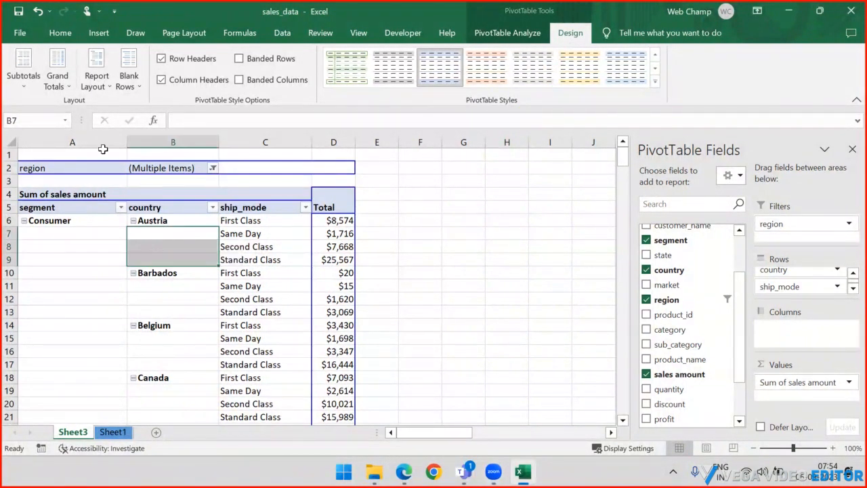
pyautogui.click(109, 83)
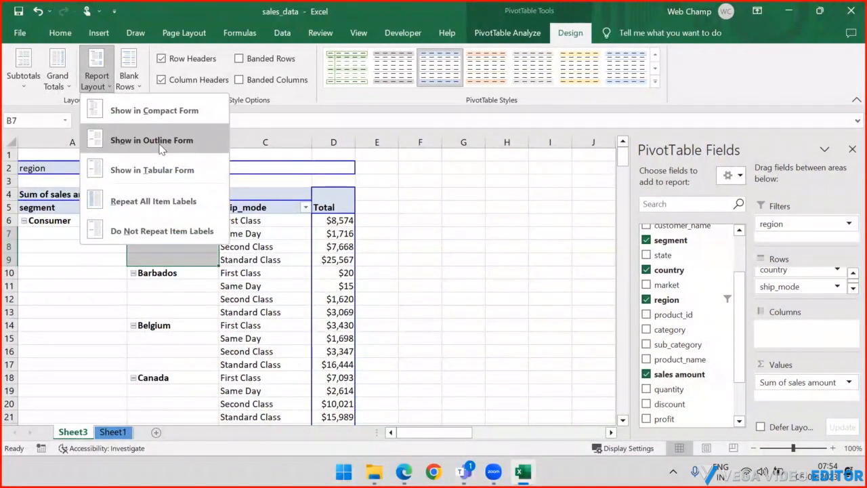
pyautogui.click(158, 201)
pyautogui.scroll(-11, 71, 233)
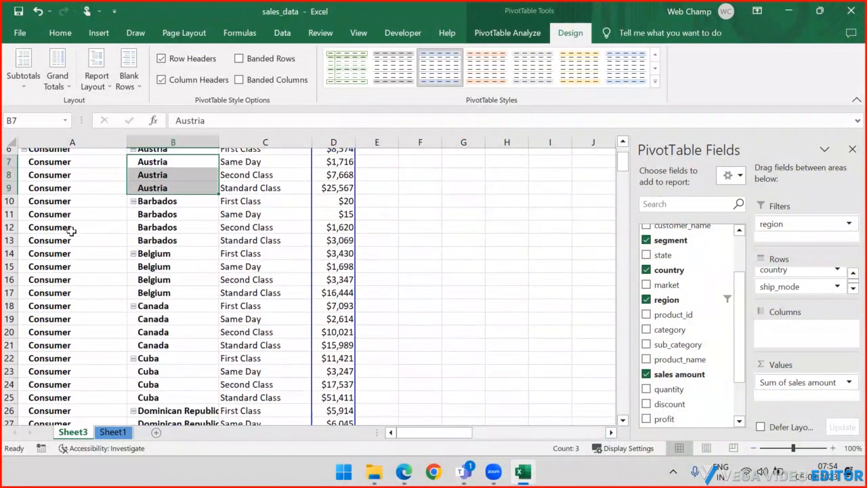
pyautogui.scroll(-13, 71, 233)
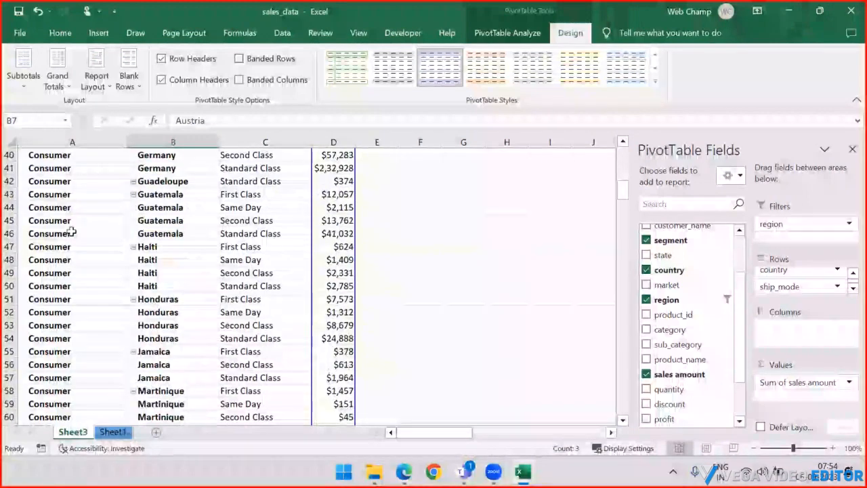
pyautogui.scroll(1, 71, 228)
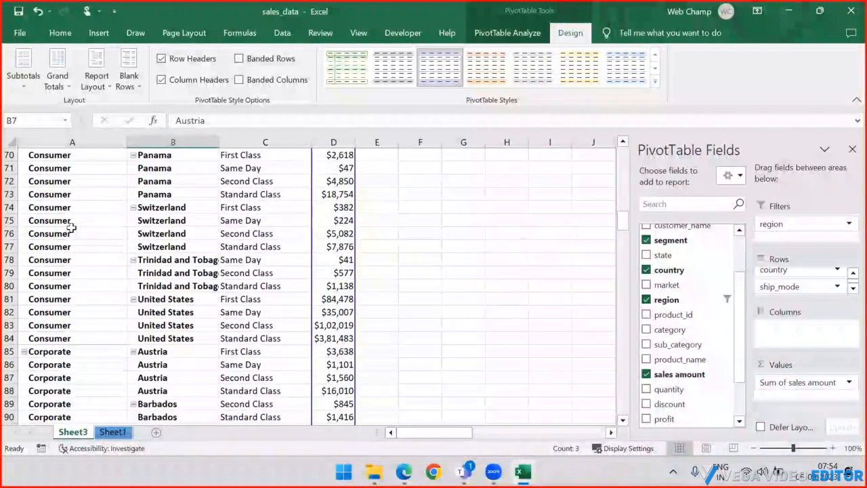
pyautogui.scroll(-2, 64, 244)
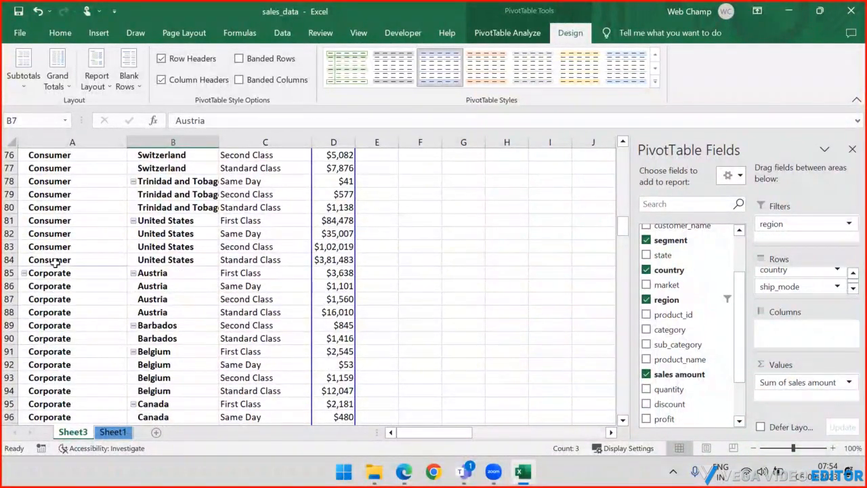
pyautogui.scroll(18, 56, 262)
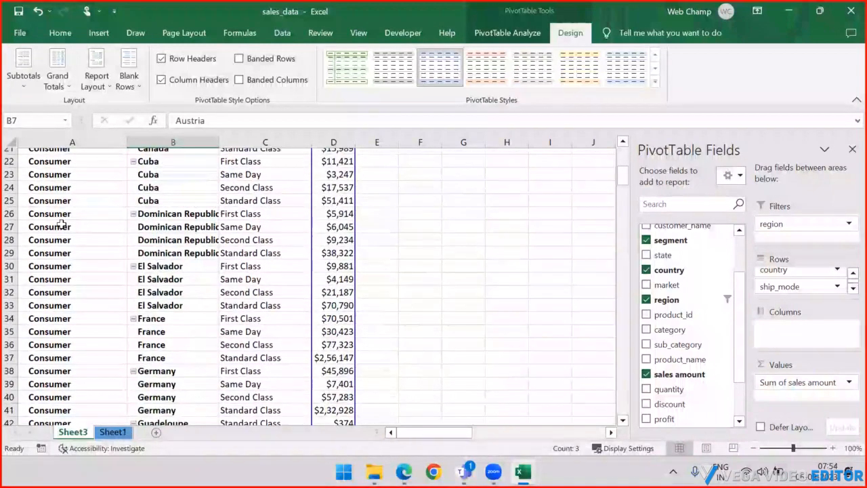
pyautogui.scroll(7, 61, 225)
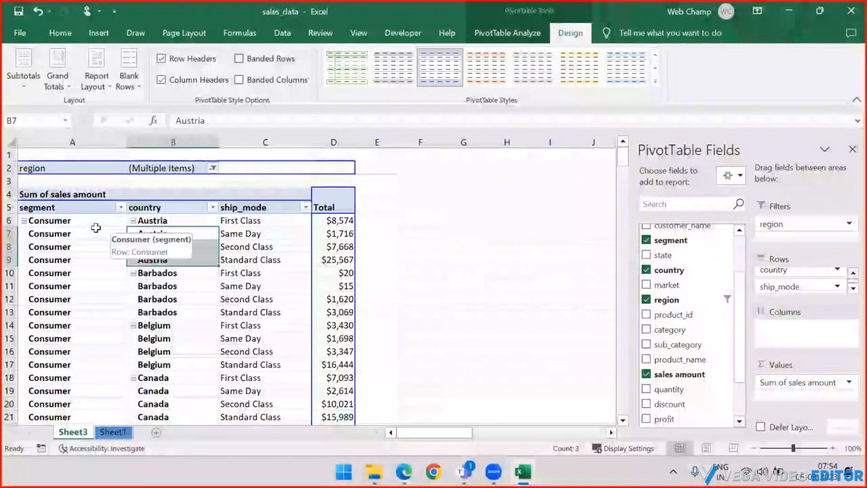
# Step: Stop repeating the item labels and show the PivotTable in compact form
pyautogui.click(92, 221)
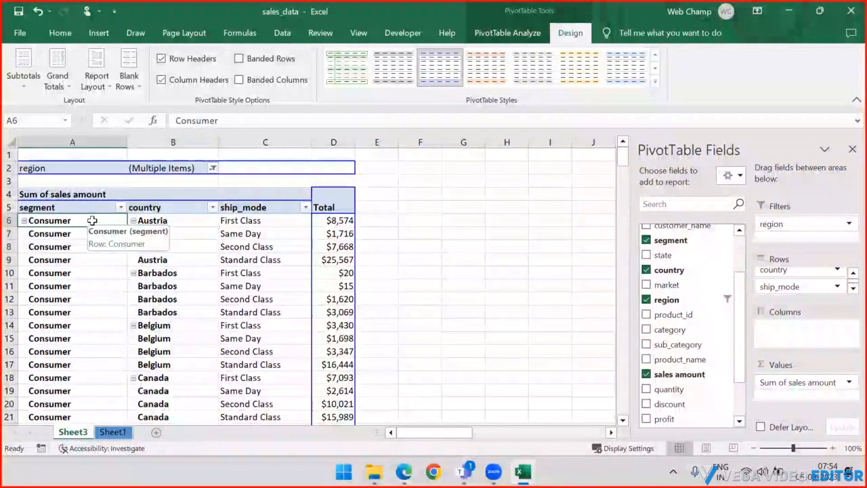
pyautogui.click(103, 86)
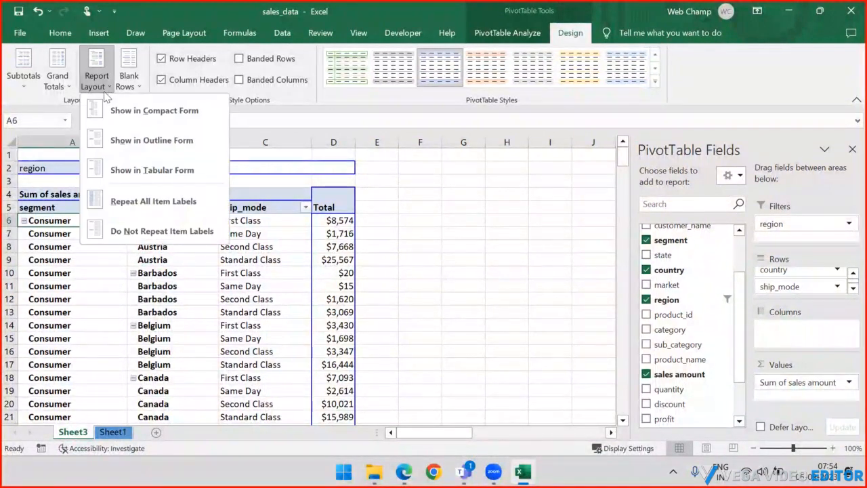
pyautogui.click(145, 231)
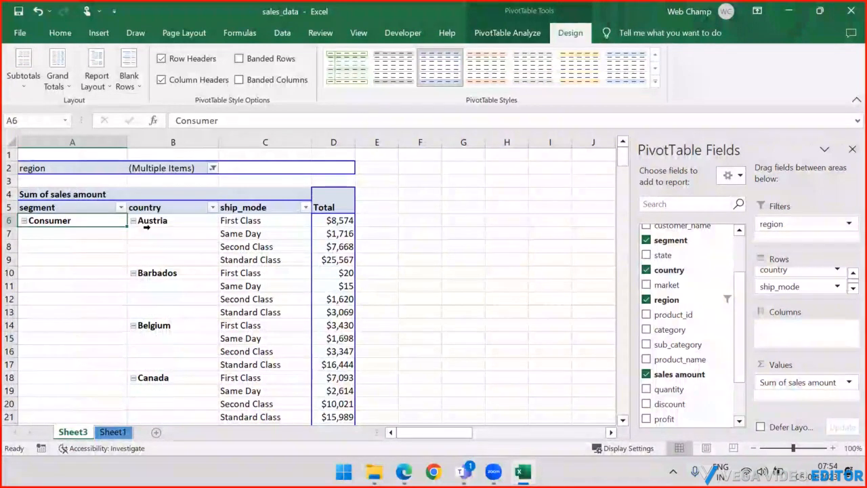
pyautogui.click(109, 94)
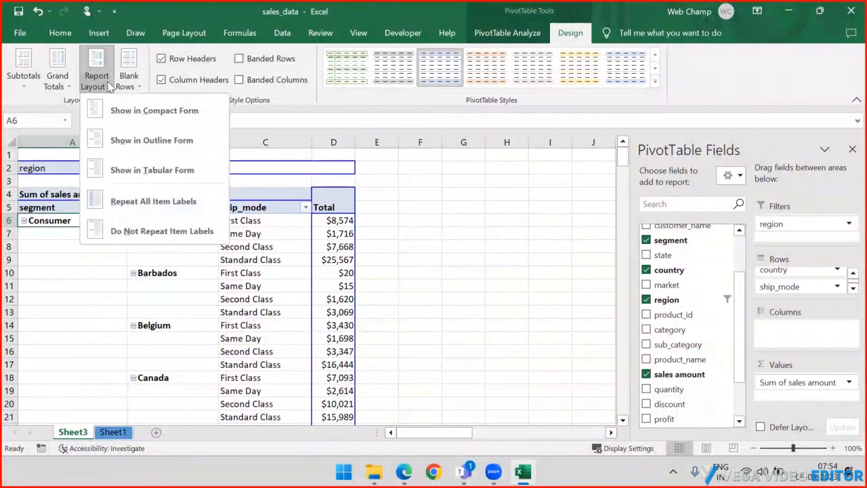
pyautogui.click(153, 111)
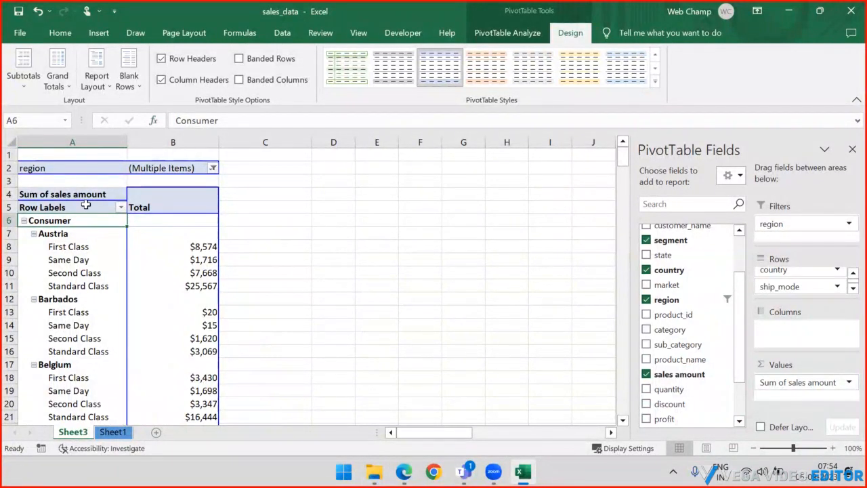
# Step: Show the PivotTable in outline form and check how the segment and country labels are laid out
pyautogui.click(107, 88)
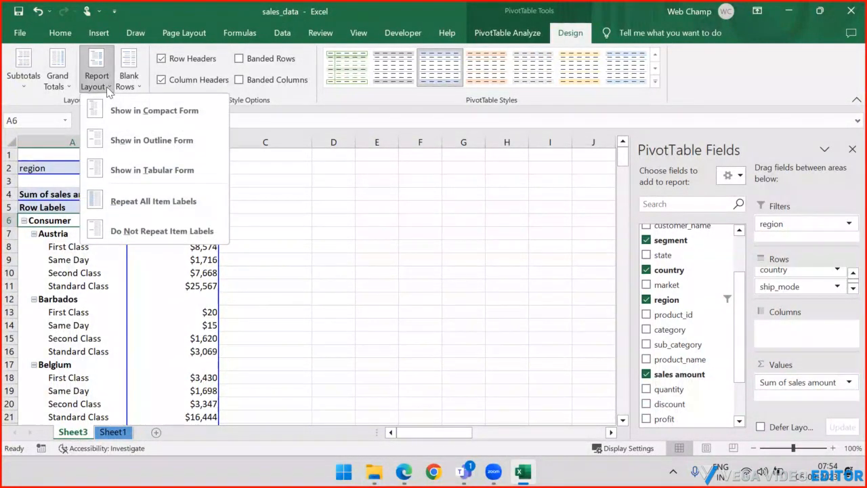
pyautogui.click(126, 143)
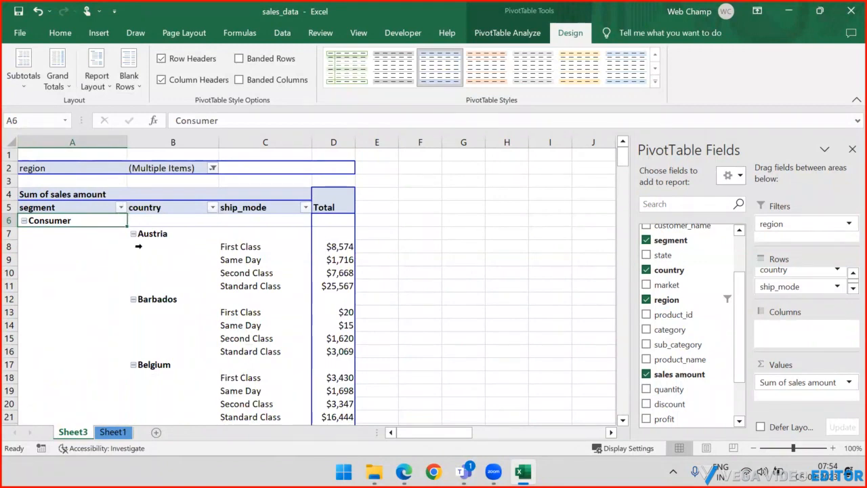
pyautogui.click(109, 90)
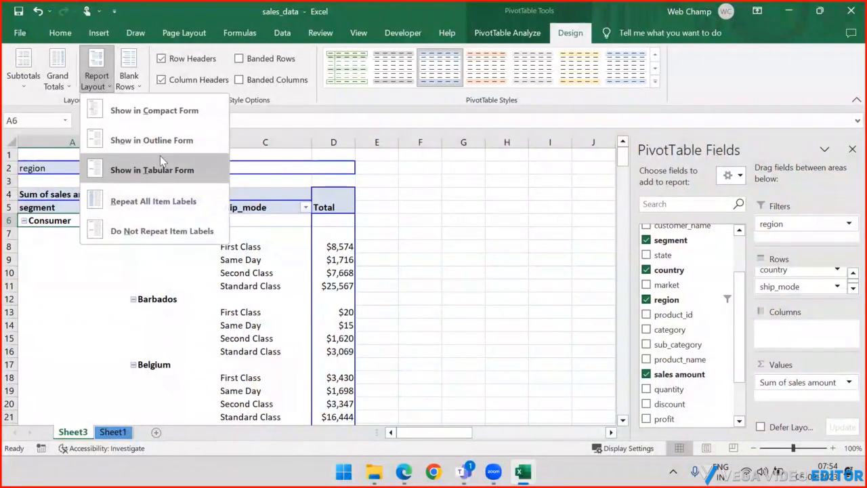
pyautogui.click(547, 222)
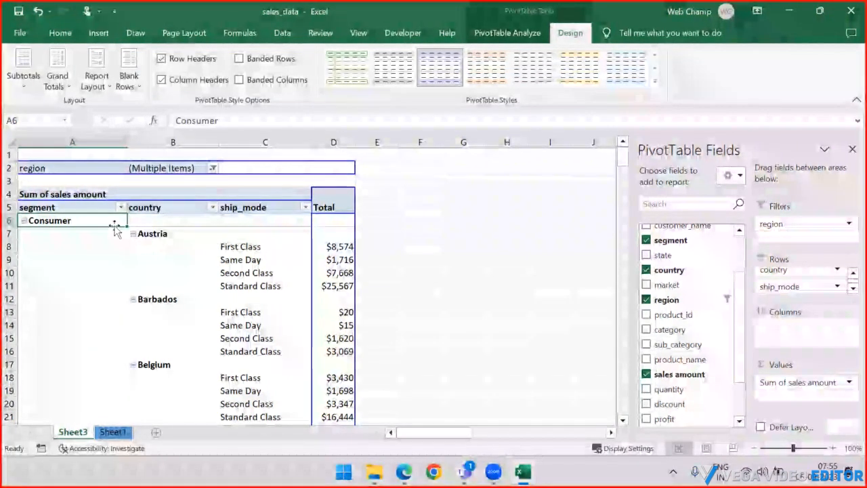
pyautogui.click(157, 234)
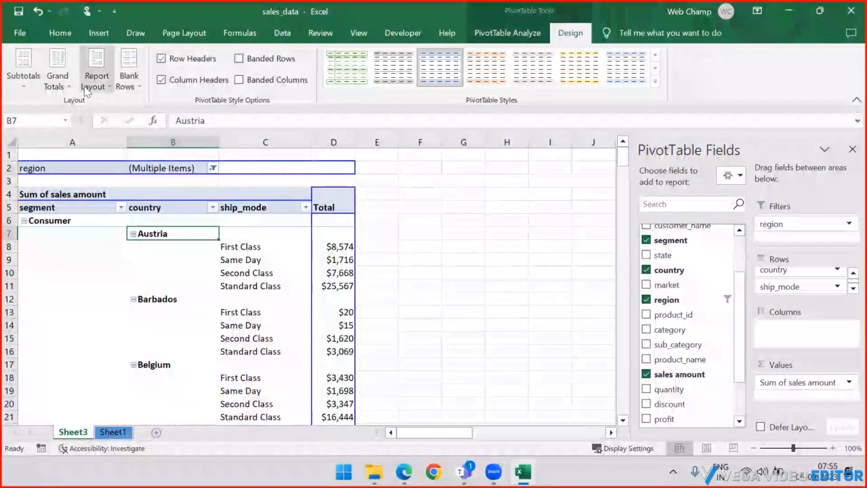
# Step: Try showing all subtotals at the top of each group in outline form, and turn the subtotals off again
pyautogui.click(29, 81)
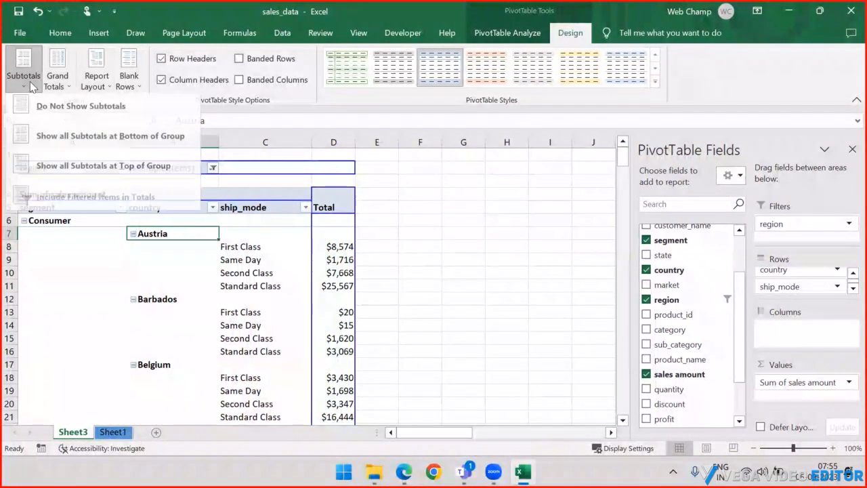
pyautogui.click(77, 168)
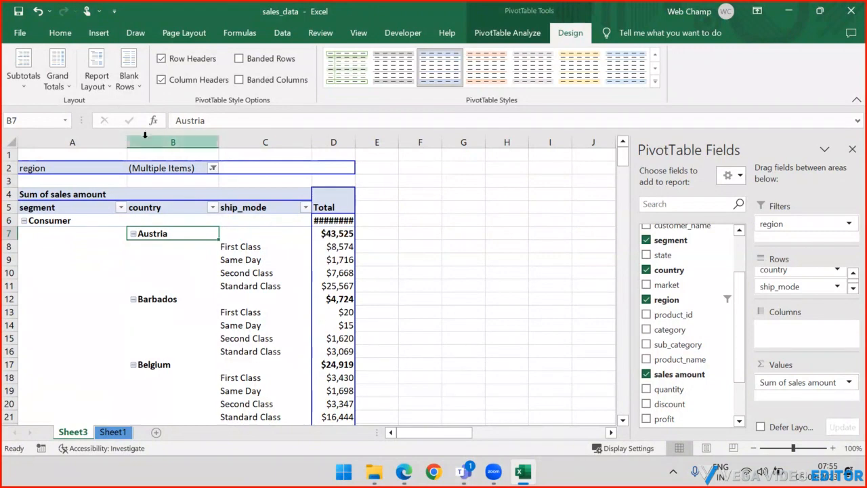
pyautogui.click(26, 78)
pyautogui.click(46, 108)
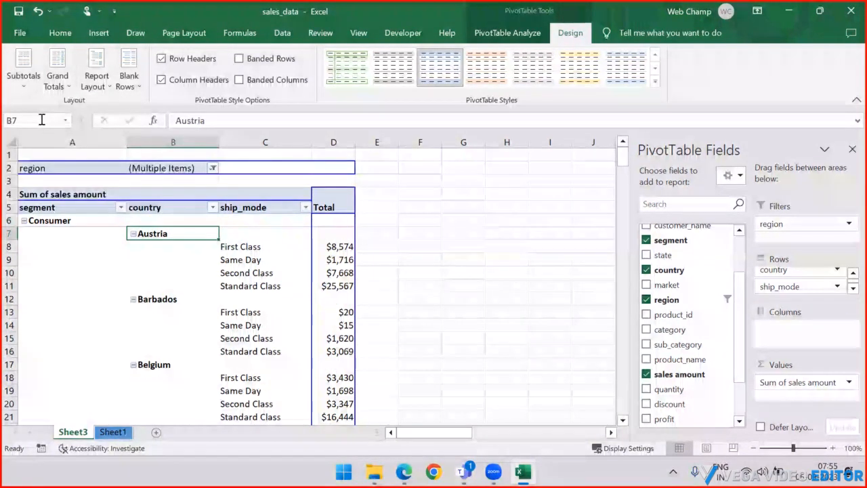
# Step: Show the PivotTable in tabular form
pyautogui.click(97, 80)
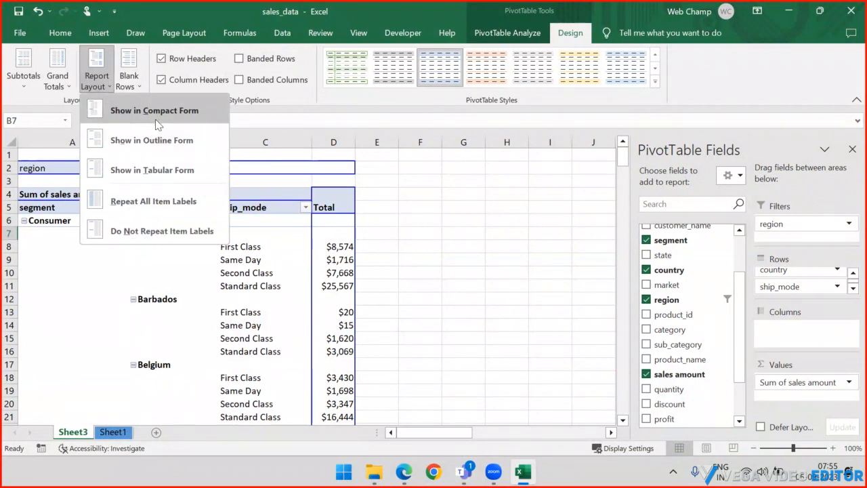
pyautogui.click(167, 170)
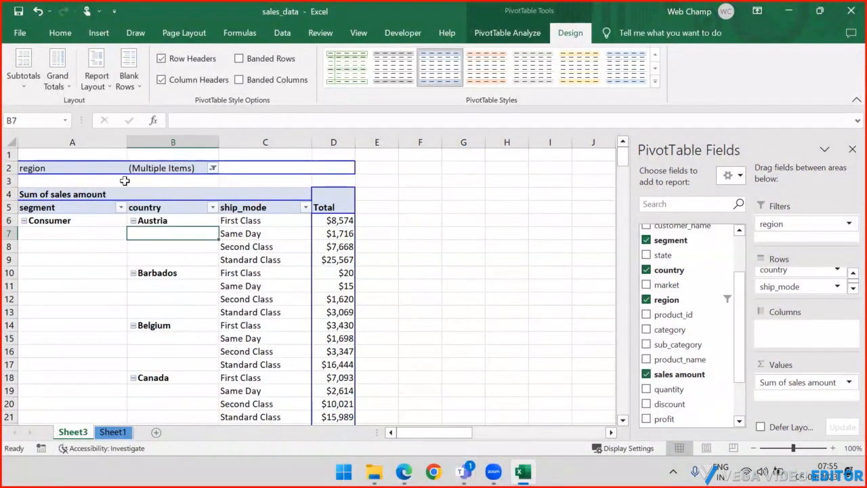
pyautogui.rightClick(163, 238)
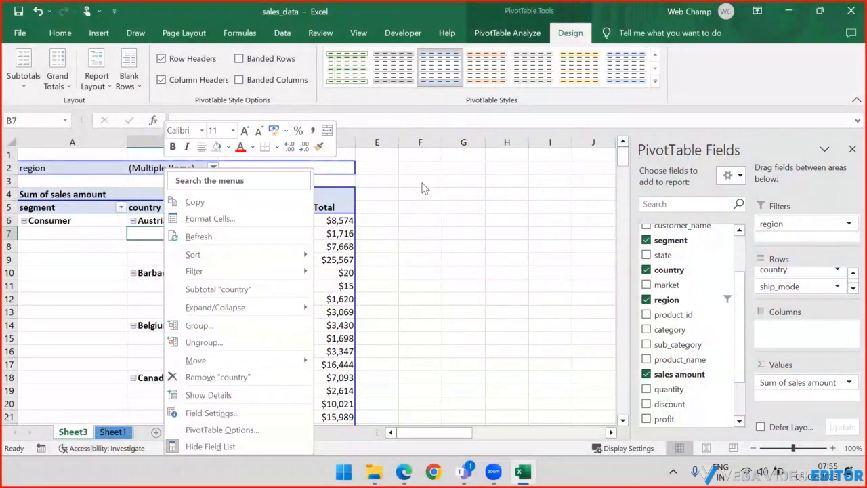
pyautogui.click(451, 204)
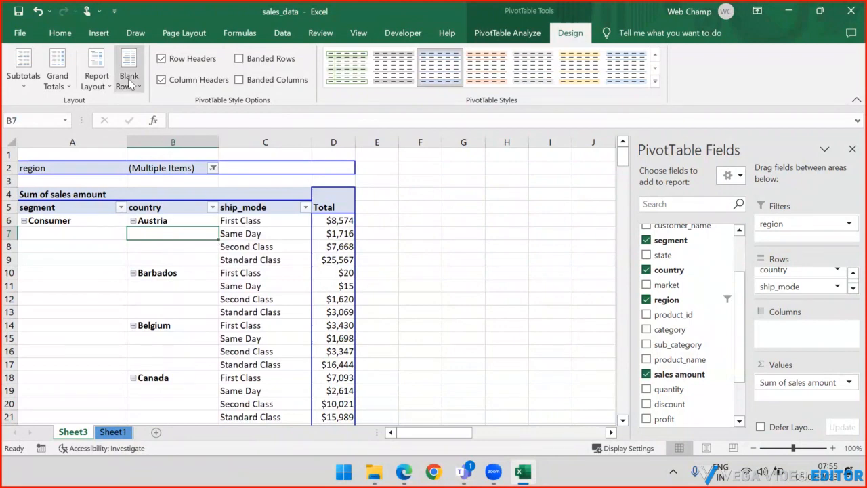
pyautogui.click(96, 80)
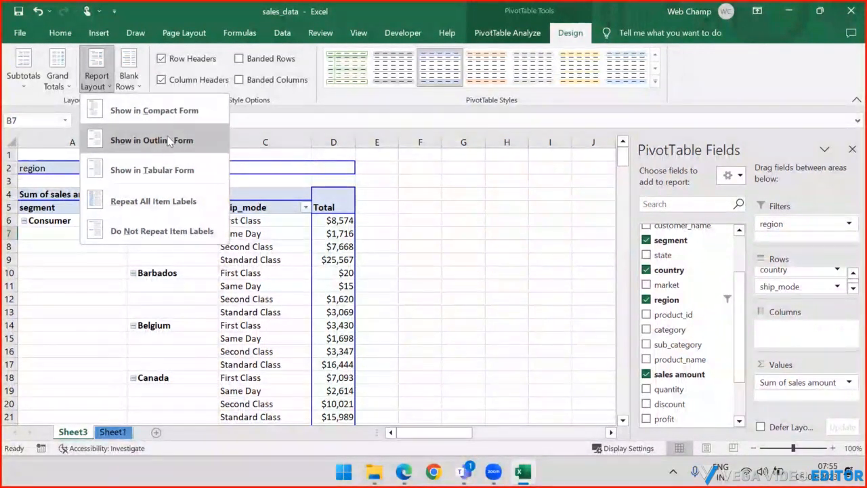
pyautogui.click(23, 71)
pyautogui.click(23, 72)
# Step: Go to the grand total row at the end of the PivotTable and autofit the Total column
pyautogui.click(62, 84)
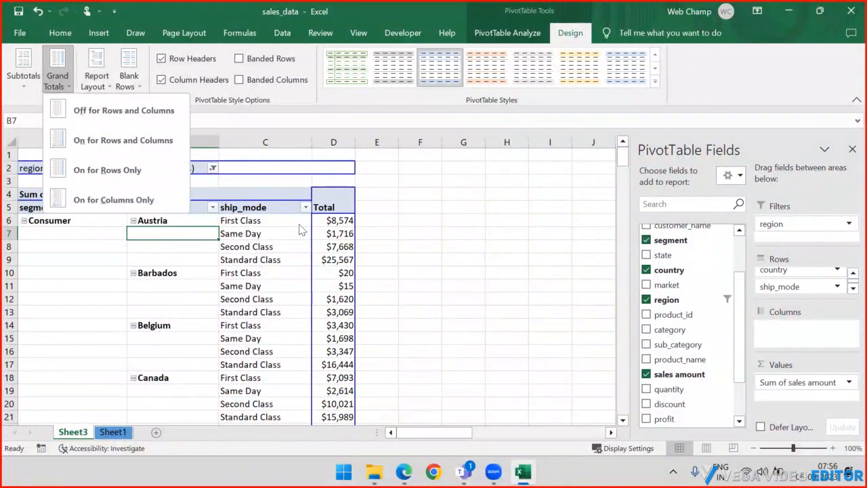
pyautogui.scroll(-16, 299, 230)
pyautogui.scroll(-20, 297, 240)
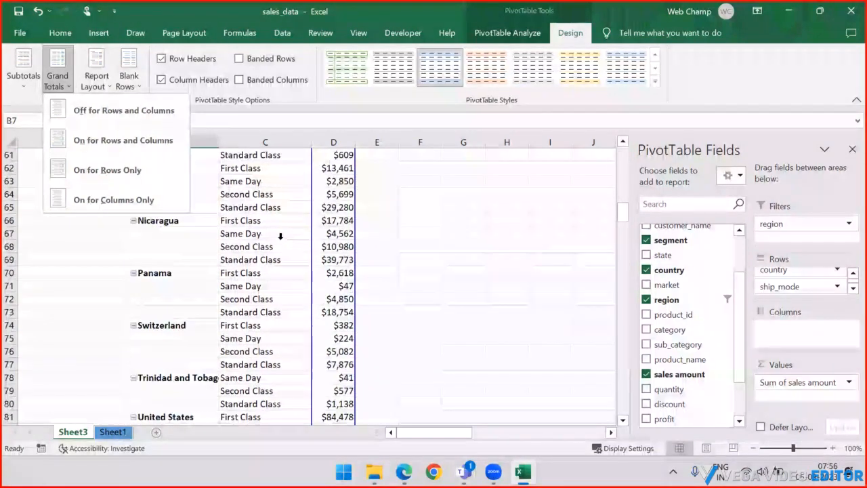
pyautogui.click(278, 240)
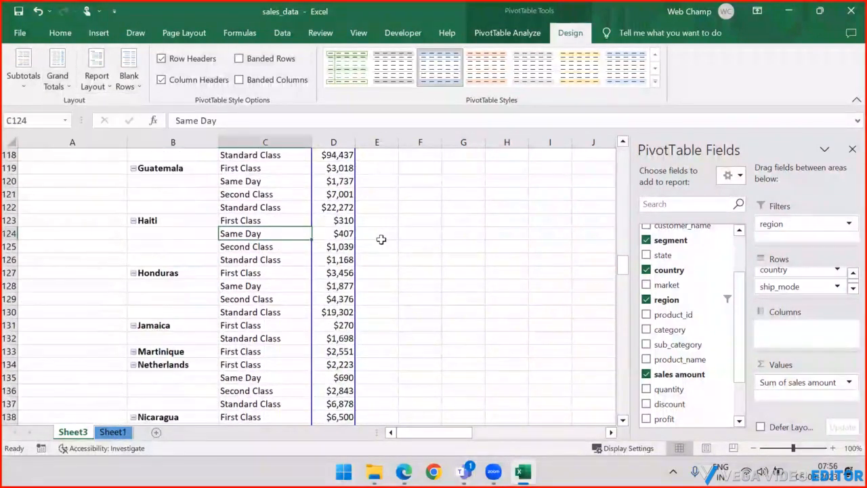
pyautogui.click(354, 232)
pyautogui.hotkey('ctrl', 'Down')
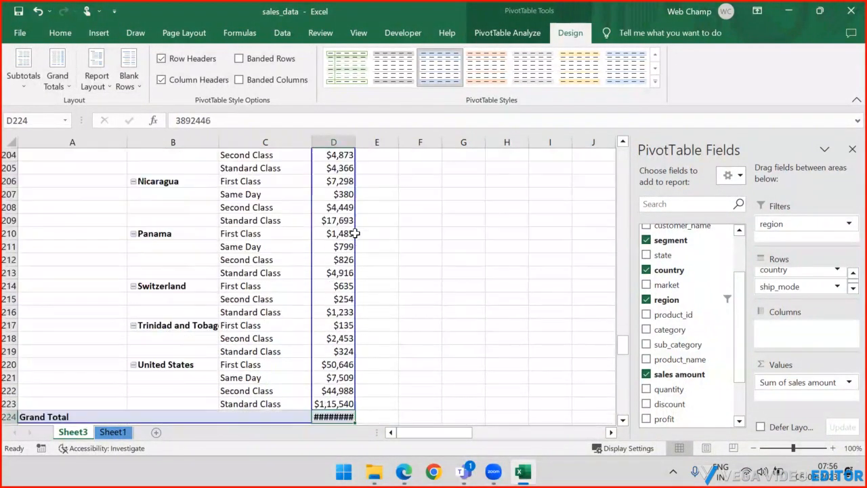
pyautogui.doubleClick(359, 142)
pyautogui.scroll(-2, 273, 247)
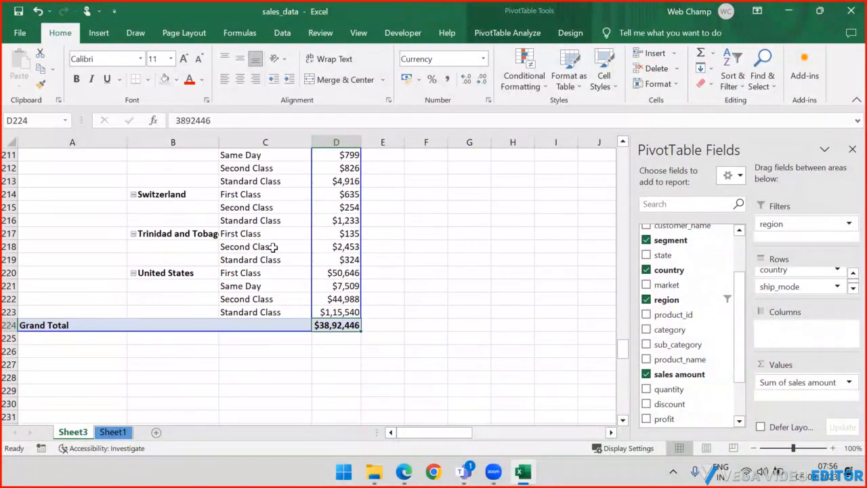
# Step: Turn the PivotTable's grand totals off for rows and columns
pyautogui.click(570, 32)
pyautogui.click(65, 79)
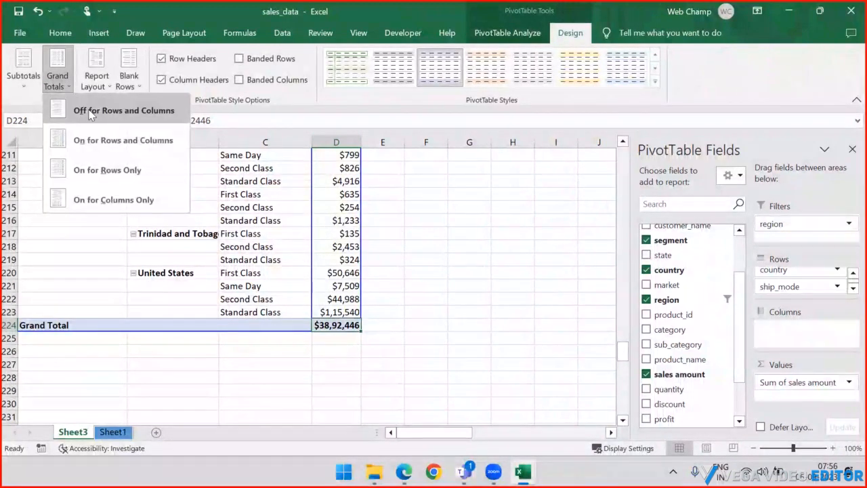
pyautogui.click(89, 114)
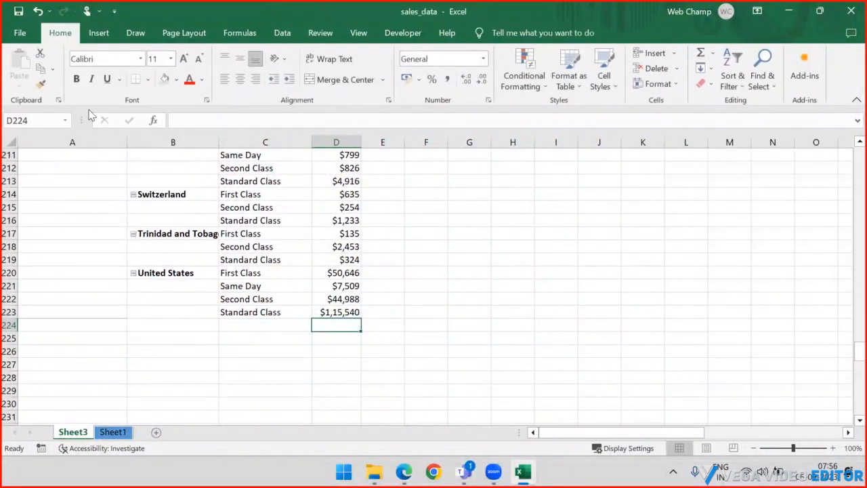
# Step: Turn the PivotTable's grand totals on for rows and columns
pyautogui.click(345, 205)
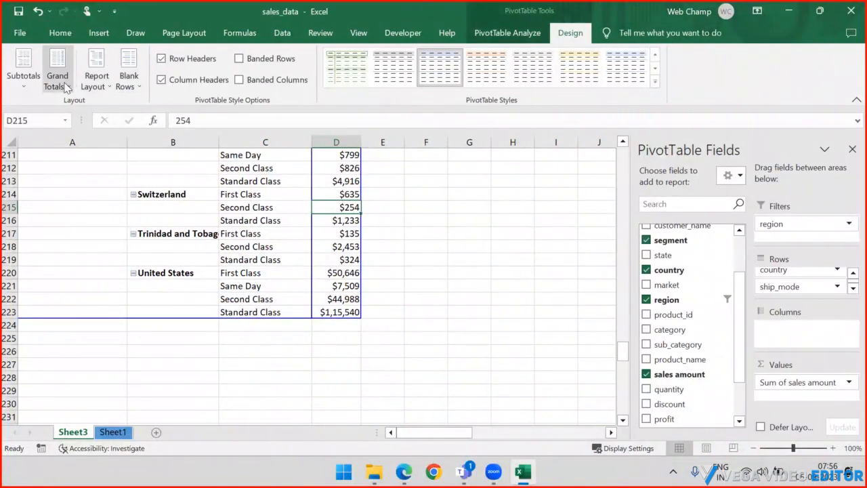
pyautogui.click(65, 91)
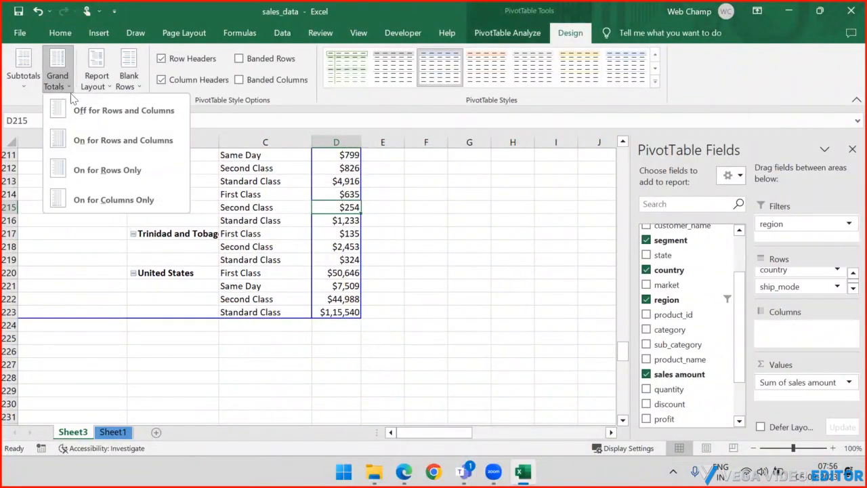
pyautogui.click(106, 141)
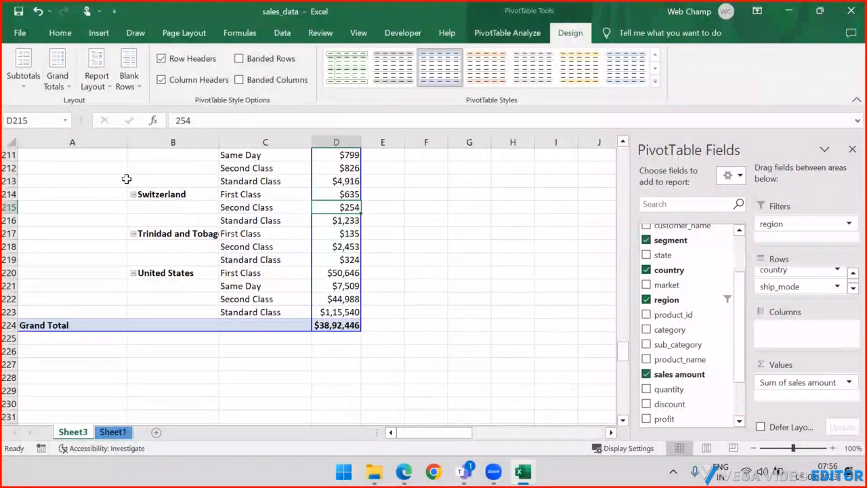
# Step: Examine the Total column from its header and first data row down to the grand total row
pyautogui.scroll(13, 334, 226)
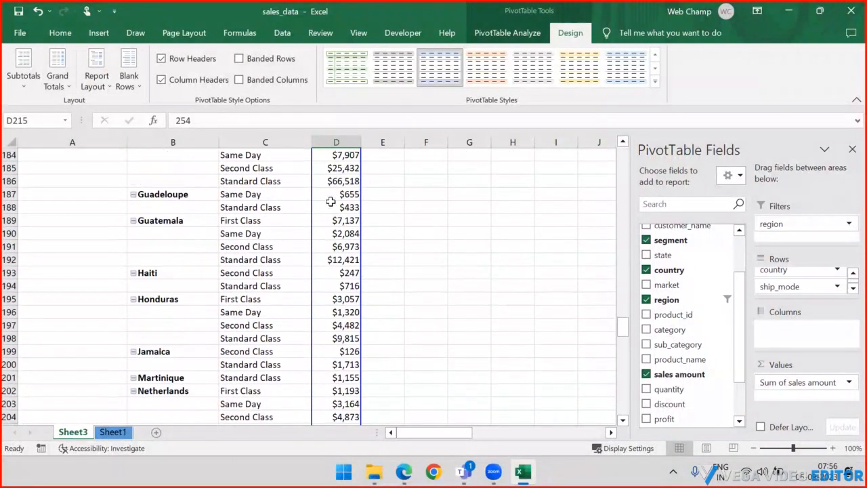
pyautogui.scroll(7, 356, 189)
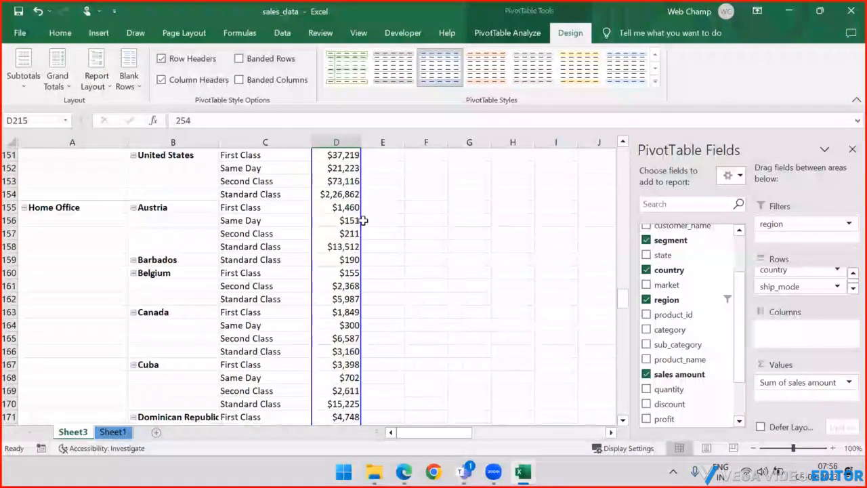
pyautogui.click(349, 221)
pyautogui.hotkey('ctrl', 'Up')
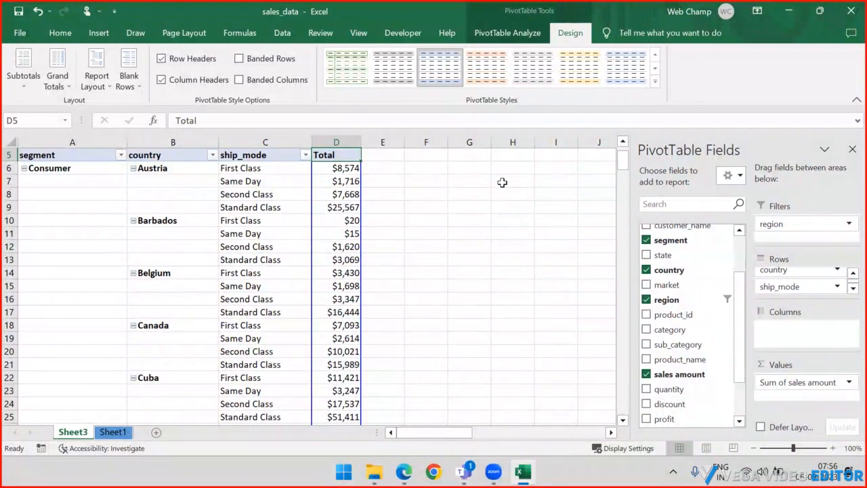
pyautogui.press('Down')
pyautogui.hotkey('shift', 'Right')
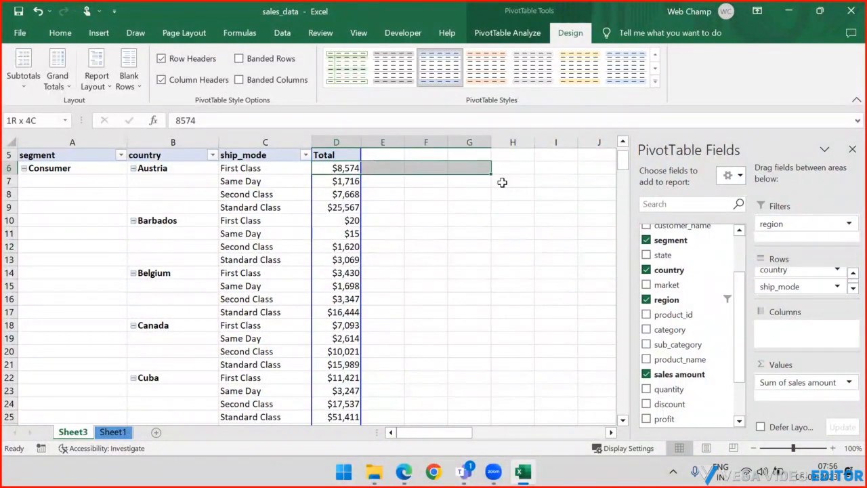
pyautogui.hotkey('ctrl', 'Down')
pyautogui.press('Down')
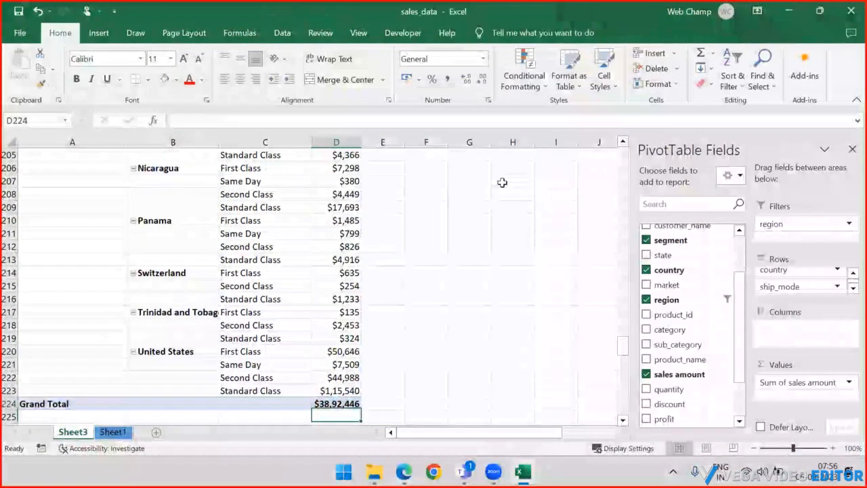
pyautogui.hotkey('ctrl', 'Up')
pyautogui.hotkey('ctrl', 'Up')
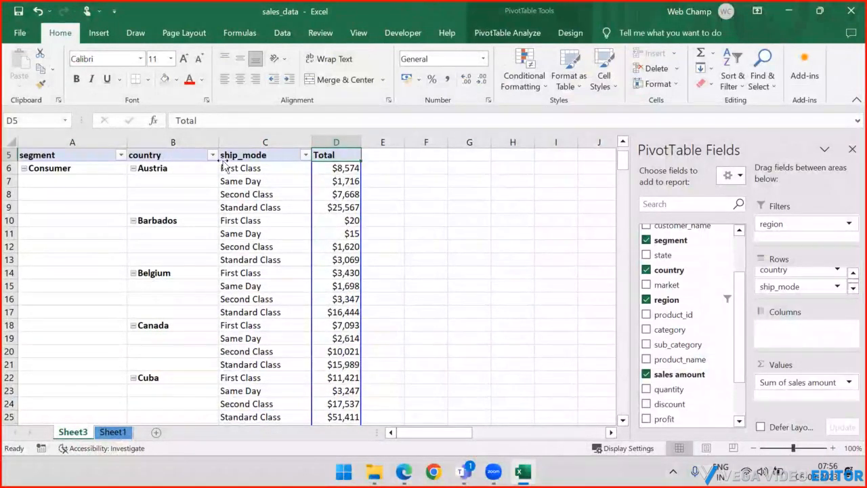
# Step: Move the ship_mode field from the PivotTable's rows to its columns
pyautogui.click(570, 32)
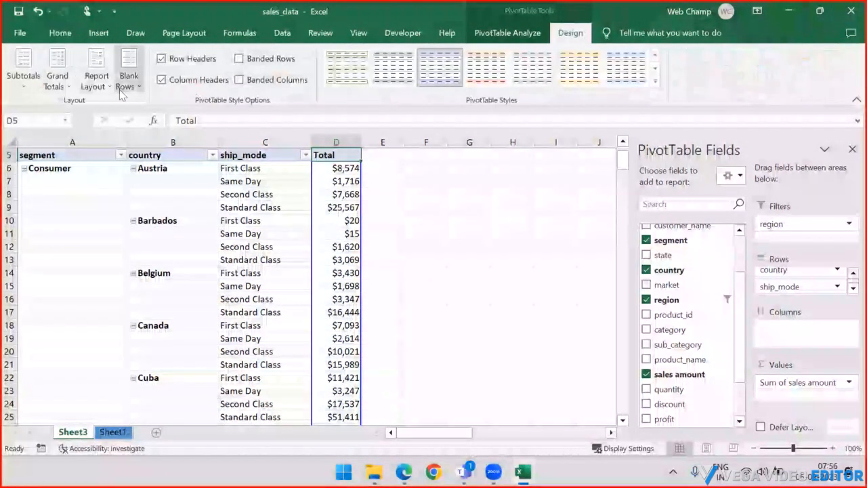
pyautogui.click(253, 170)
pyautogui.scroll(1, 217, 198)
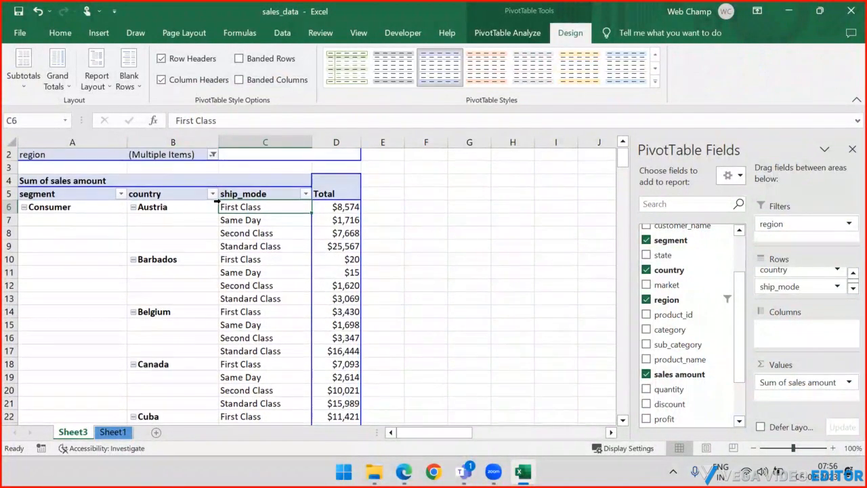
pyautogui.scroll(1, 261, 231)
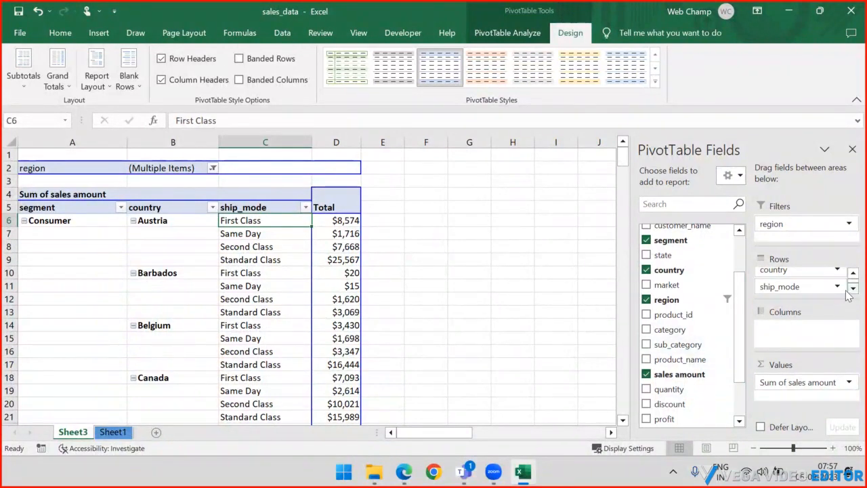
pyautogui.moveTo(811, 288); pyautogui.dragTo(788, 309)
pyautogui.moveTo(679, 315); pyautogui.dragTo(687, 330)
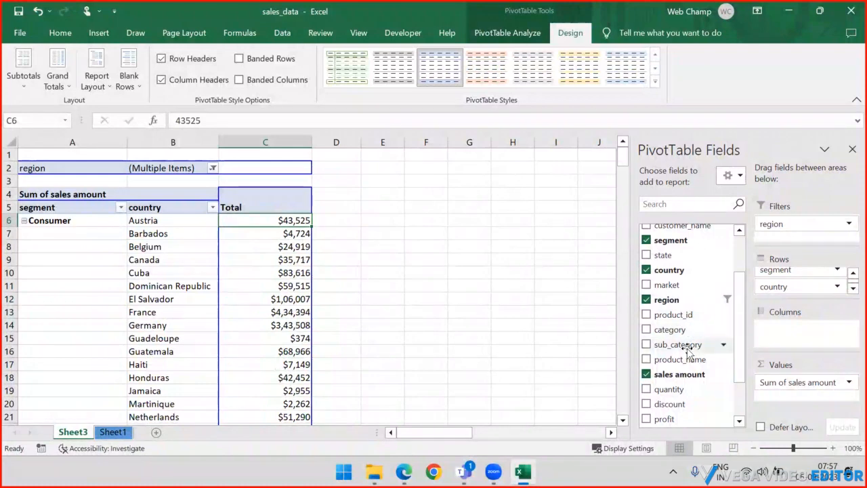
pyautogui.scroll(2, 678, 317)
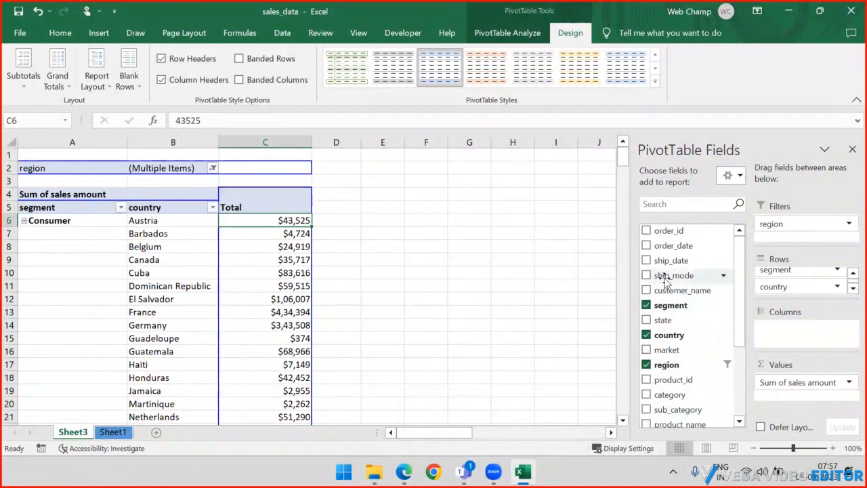
pyautogui.moveTo(666, 277); pyautogui.dragTo(809, 328)
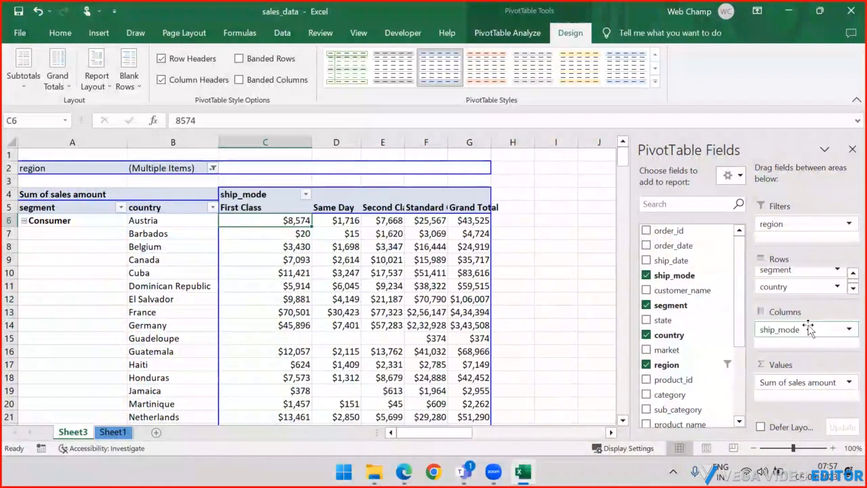
# Step: Widen columns C through G to one equal width so all ship mode headings and amounts fit
pyautogui.scroll(-4, 353, 229)
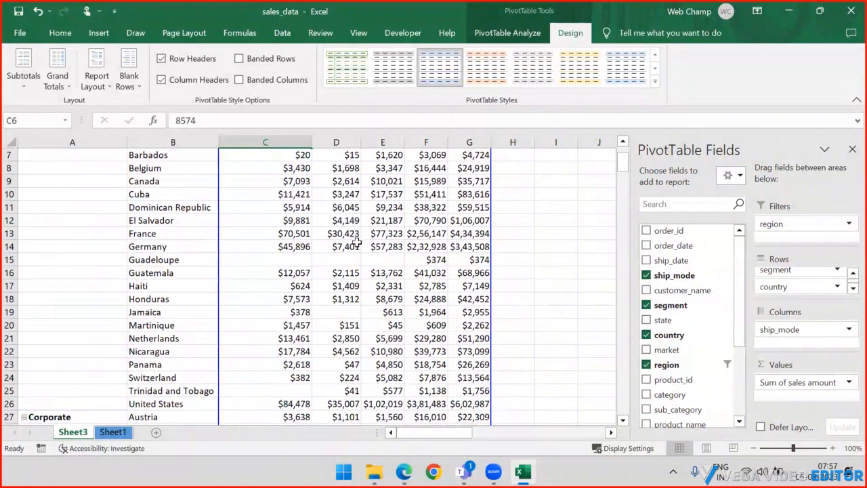
pyautogui.scroll(4, 359, 254)
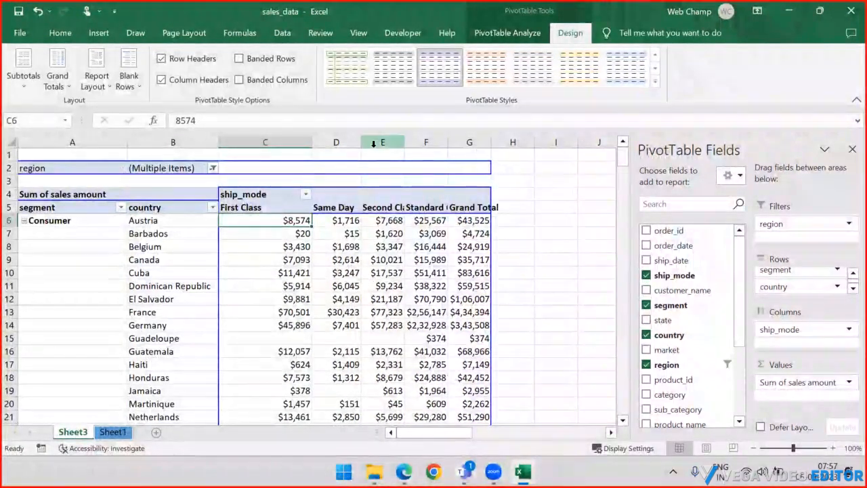
pyautogui.moveTo(285, 142); pyautogui.dragTo(519, 139)
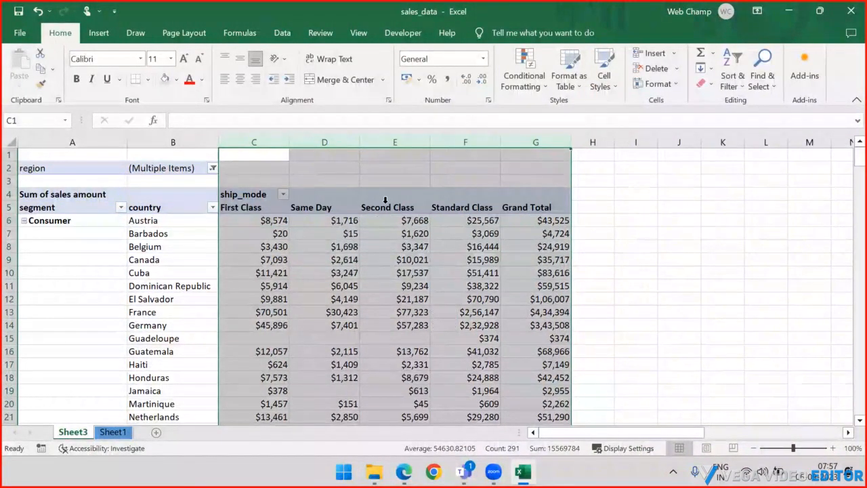
pyautogui.scroll(-2, 316, 200)
pyautogui.scroll(2, 298, 229)
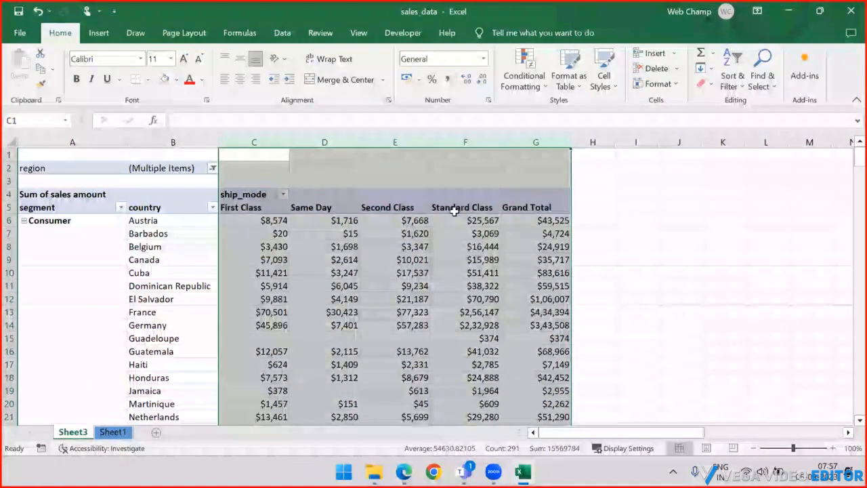
pyautogui.scroll(-7, 421, 214)
pyautogui.scroll(-3, 390, 224)
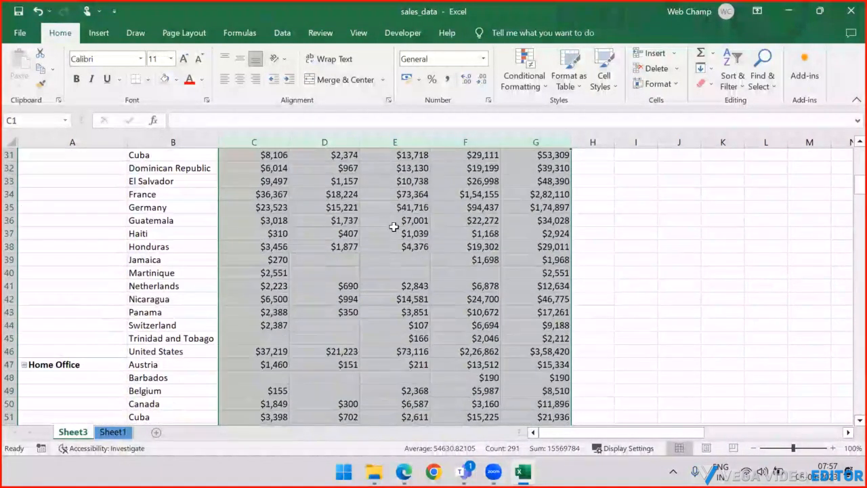
pyautogui.scroll(10, 397, 227)
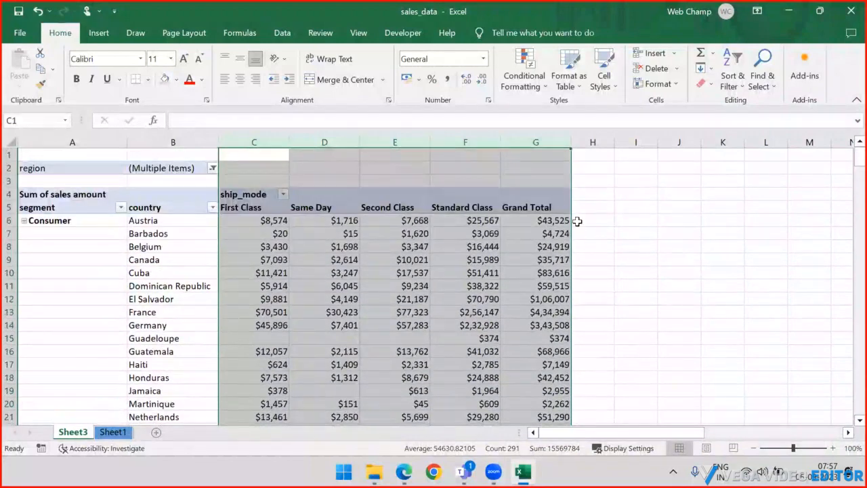
# Step: Compare the Consumer segment's Austria and Barbados ship mode amounts with the Grand Total value of each row
pyautogui.click(542, 221)
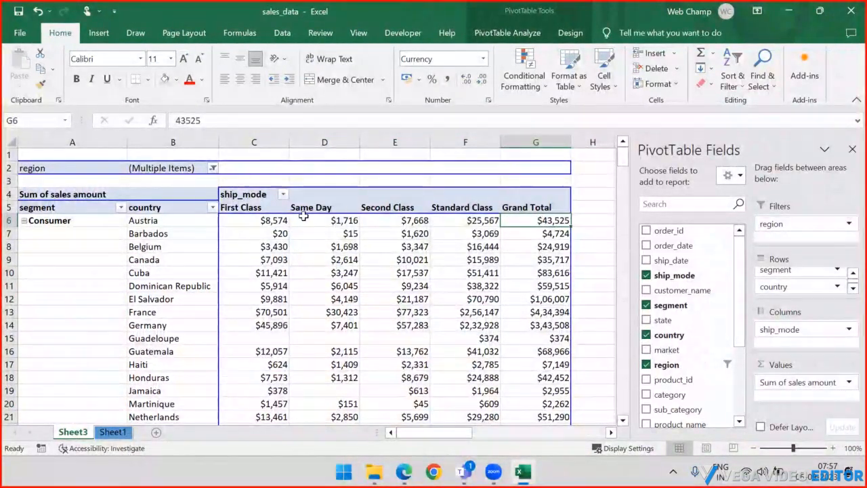
pyautogui.moveTo(278, 220); pyautogui.dragTo(485, 223)
pyautogui.click(537, 222)
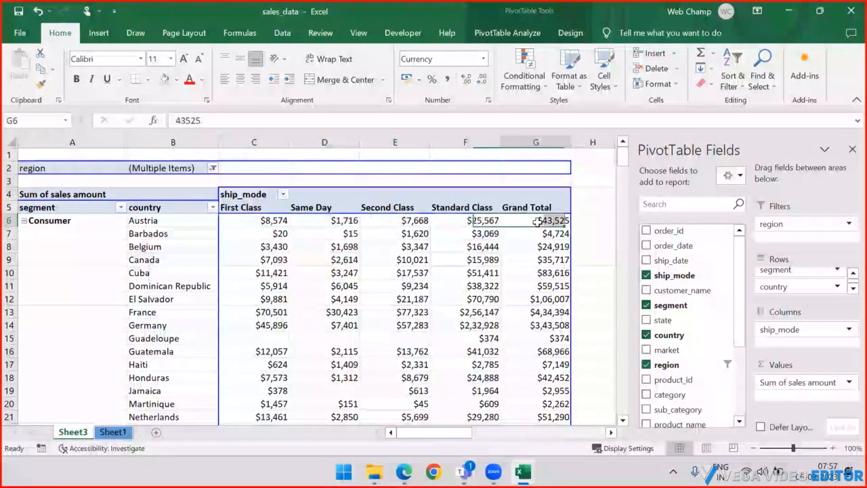
pyautogui.moveTo(268, 233); pyautogui.dragTo(478, 235)
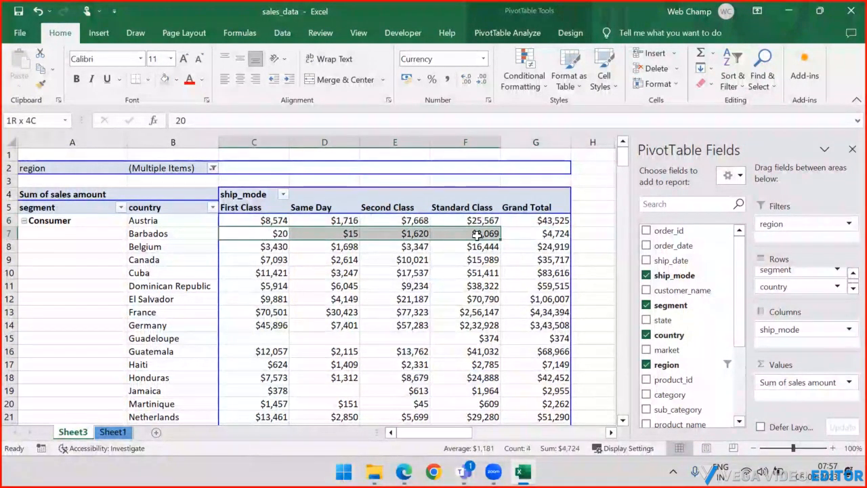
pyautogui.click(545, 237)
# Step: Examine the Grand Total row at the end of the PivotTable across all ship mode columns
pyautogui.hotkey('ctrl', 'Down')
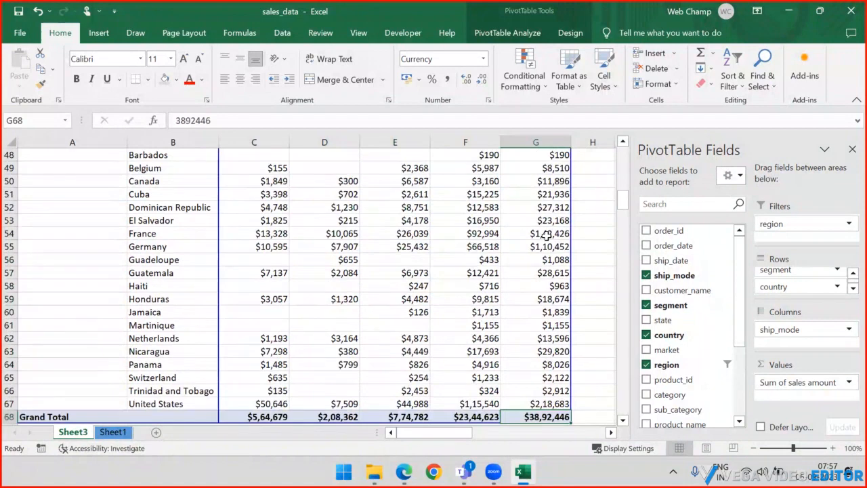
pyautogui.press('Left')
pyautogui.press('Left')
pyautogui.press('Left')
pyautogui.press('Left')
pyautogui.hotkey('shift', 'Right')
pyautogui.hotkey('shift', 'Right')
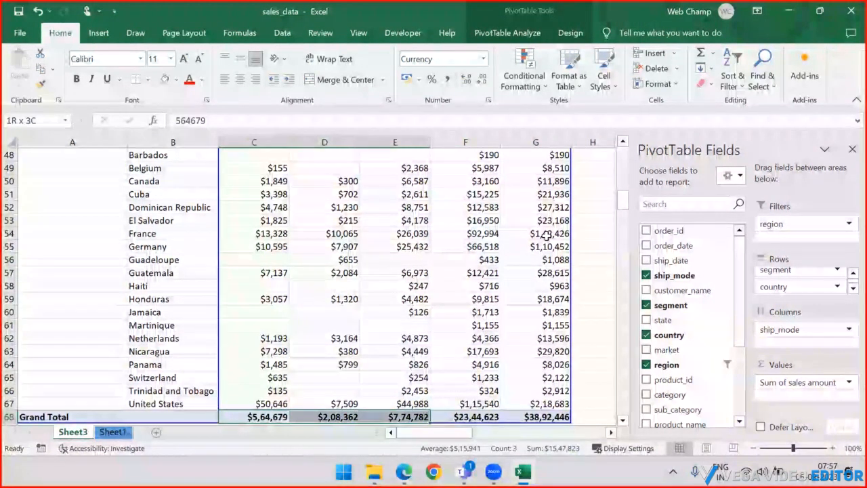
pyautogui.hotkey('shift', 'Right')
pyautogui.hotkey('shift', 'Right')
pyautogui.scroll(1, 488, 210)
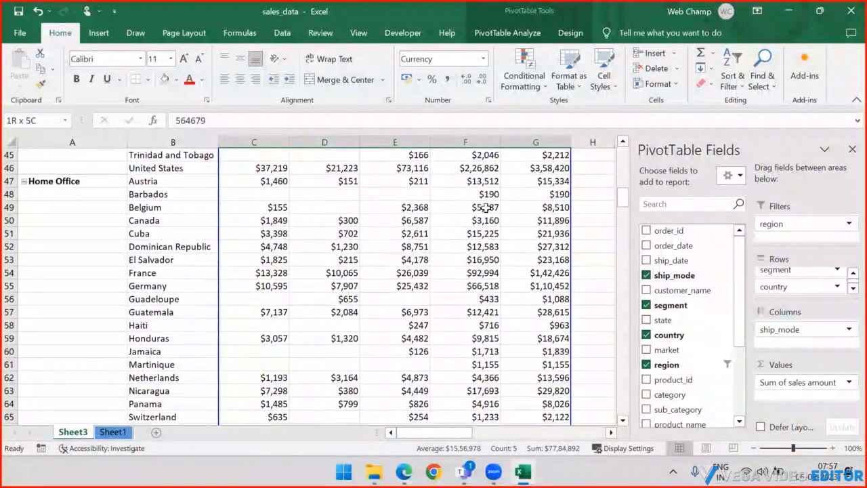
# Step: Turn the PivotTable's grand totals off for both rows and columns
pyautogui.press('Up')
pyautogui.press('Up')
pyautogui.press('Up')
pyautogui.press('Up')
pyautogui.press('Up')
pyautogui.press('Up')
pyautogui.press('Left')
pyautogui.hotkey('ctrl', 'Up')
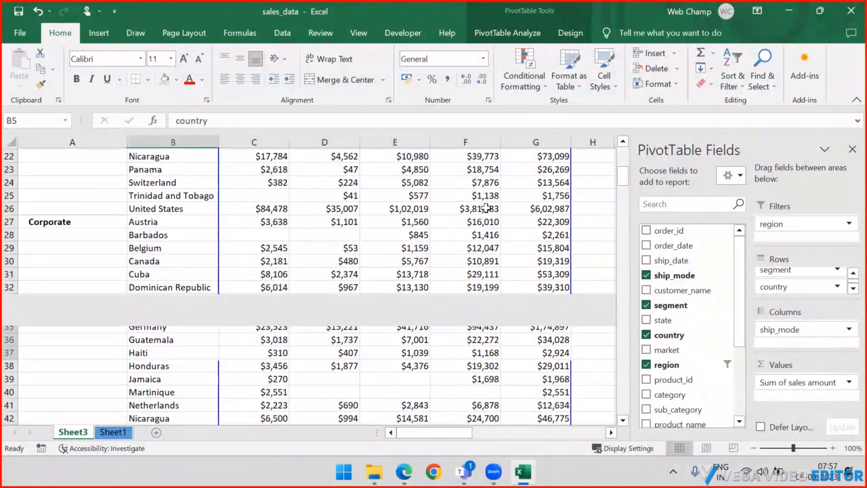
pyautogui.press('Right')
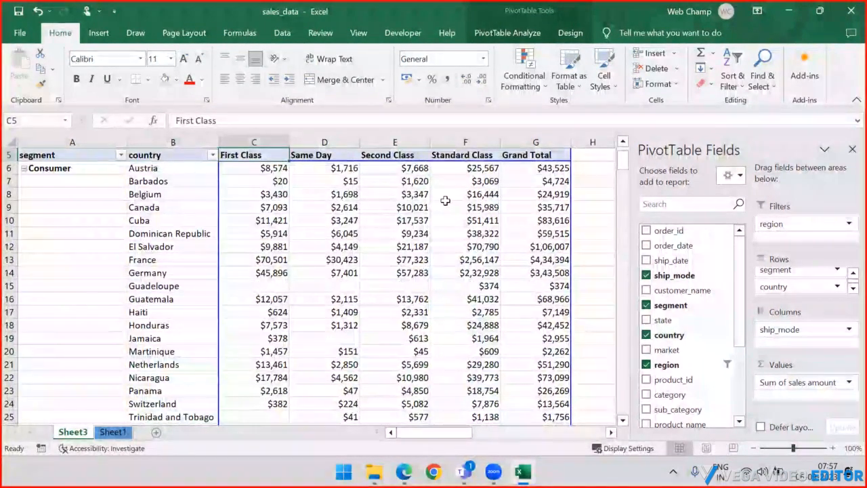
pyautogui.click(562, 35)
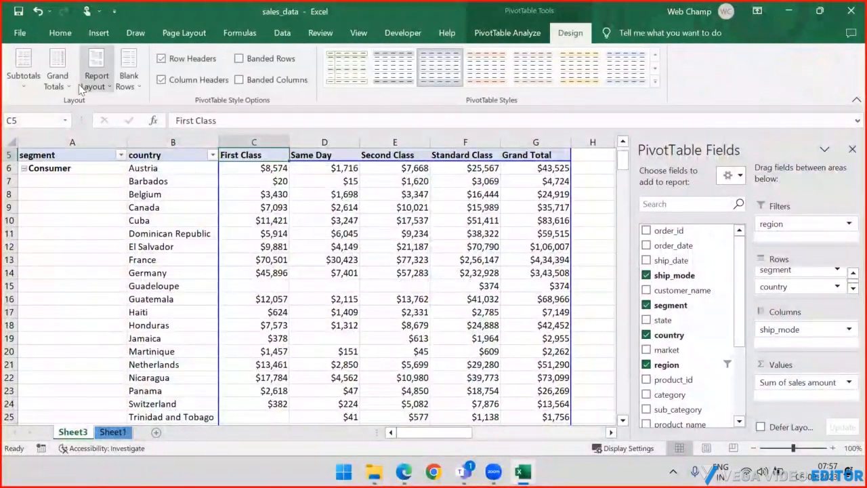
pyautogui.click(57, 76)
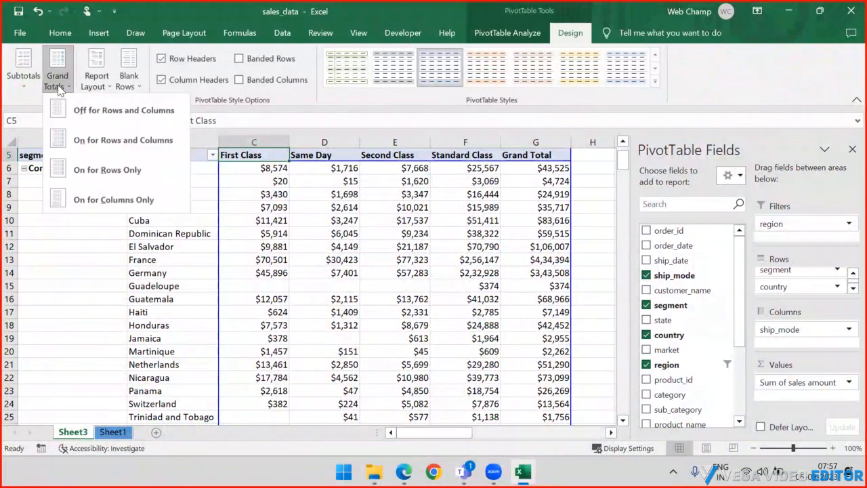
pyautogui.click(93, 115)
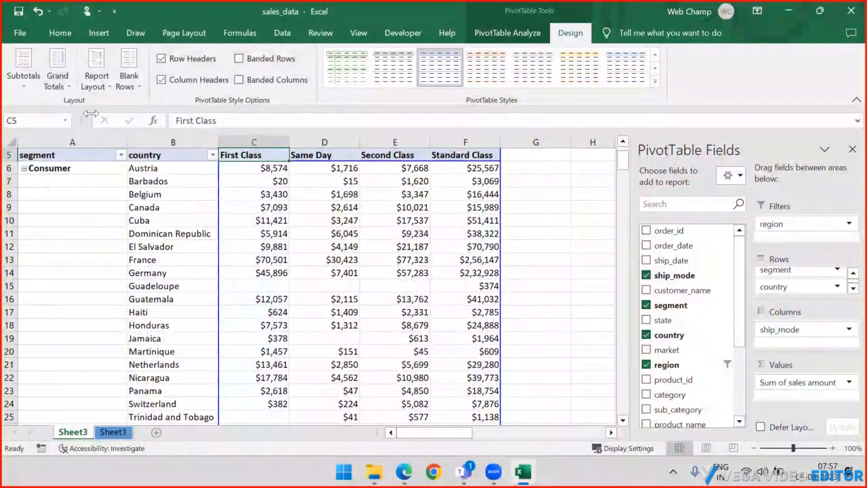
# Step: Check down the Standard Class column and the column beside it for any grand total values
pyautogui.scroll(-4, 474, 206)
pyautogui.click(482, 222)
pyautogui.press('Down')
pyautogui.press('Down')
pyautogui.press('Down')
pyautogui.press('Down')
pyautogui.press('Down')
pyautogui.press('Down')
pyautogui.press('Down')
pyautogui.press('Down')
pyautogui.press('Down')
pyautogui.press('Down')
pyautogui.press('Down')
pyautogui.press('Down')
pyautogui.press('Down')
pyautogui.press('Down')
pyautogui.press('Down')
pyautogui.press('Down')
pyautogui.press('Down')
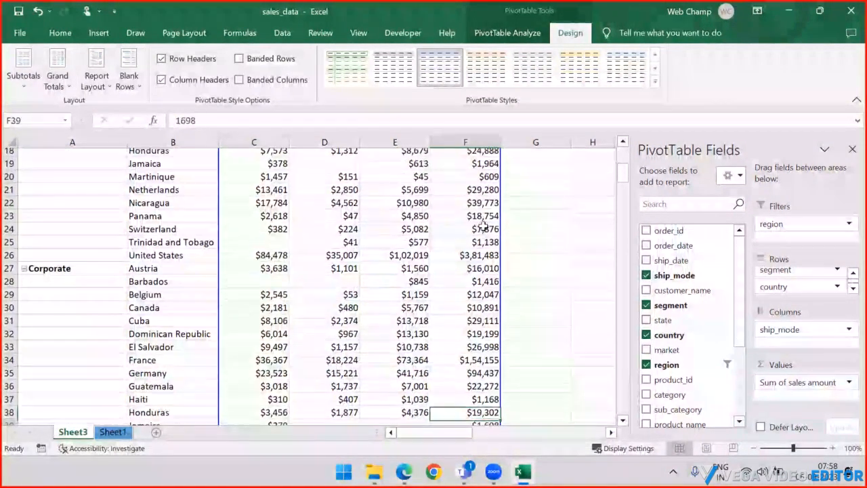
pyautogui.press('Down')
pyautogui.press('Down')
pyautogui.press('Right')
pyautogui.hotkey('ctrl', 'Down')
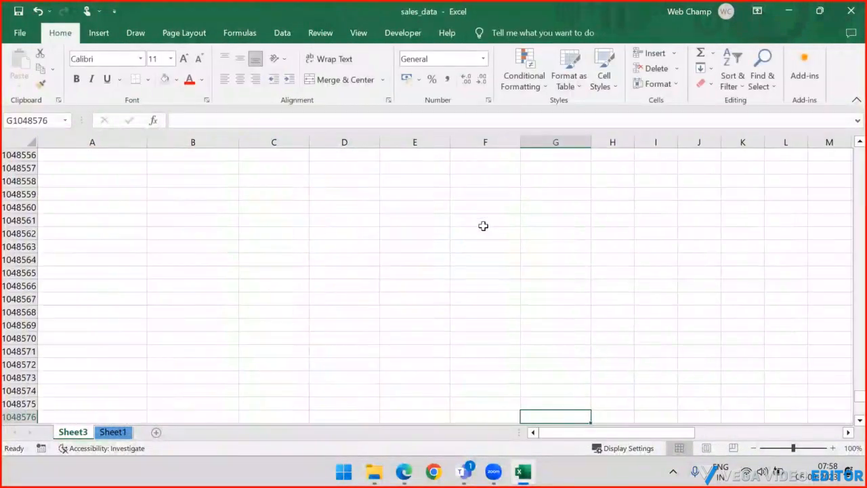
# Step: Check the end of the Home Office segment for a grand total row below its last country
pyautogui.hotkey('ctrl', 'Left')
pyautogui.press('Up')
pyautogui.hotkey('ctrl', 'Up')
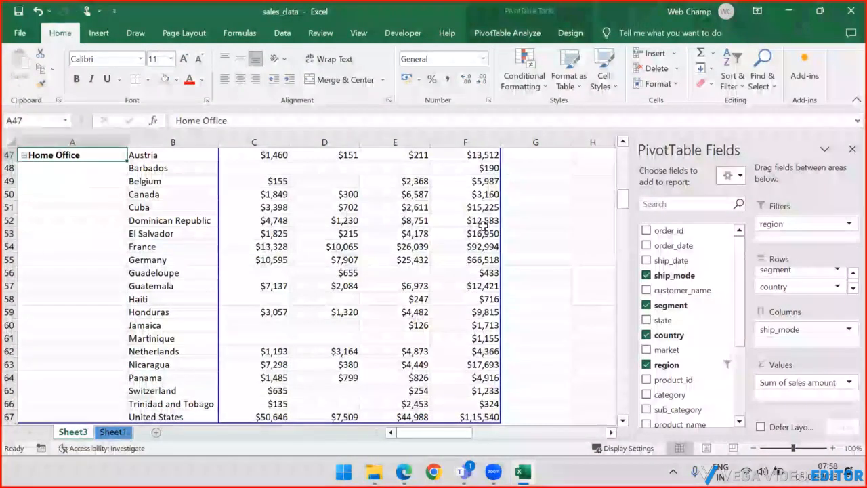
pyautogui.press('Right')
pyautogui.hotkey('ctrl', 'Down')
pyautogui.press('Right')
pyautogui.press('Right')
pyautogui.press('Right')
pyautogui.press('Down')
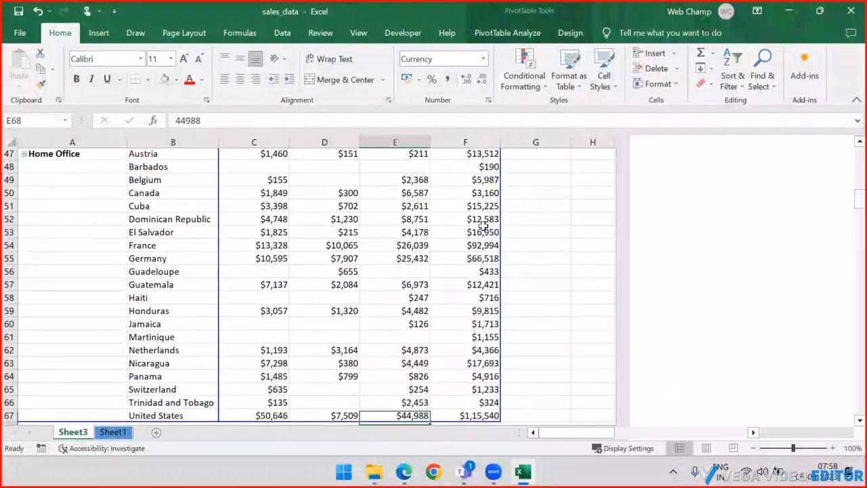
pyautogui.press('Up')
pyautogui.press('Left')
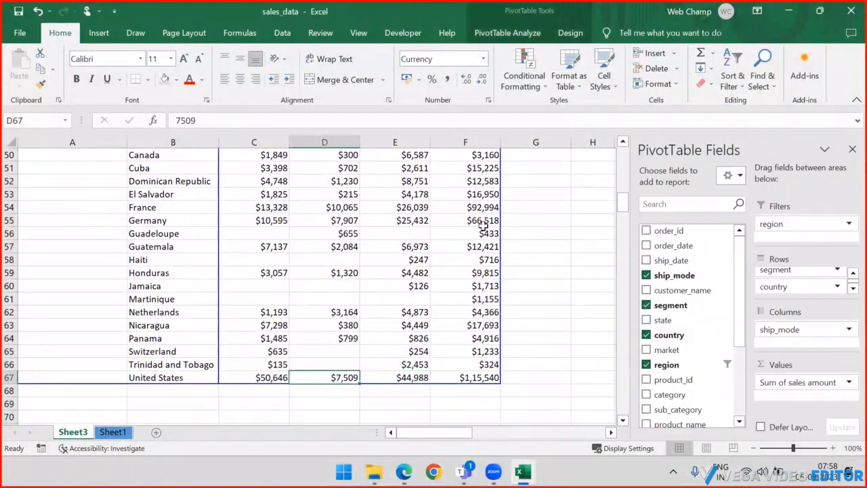
pyautogui.hotkey('ctrl', 'Left')
pyautogui.hotkey('ctrl', 'Up')
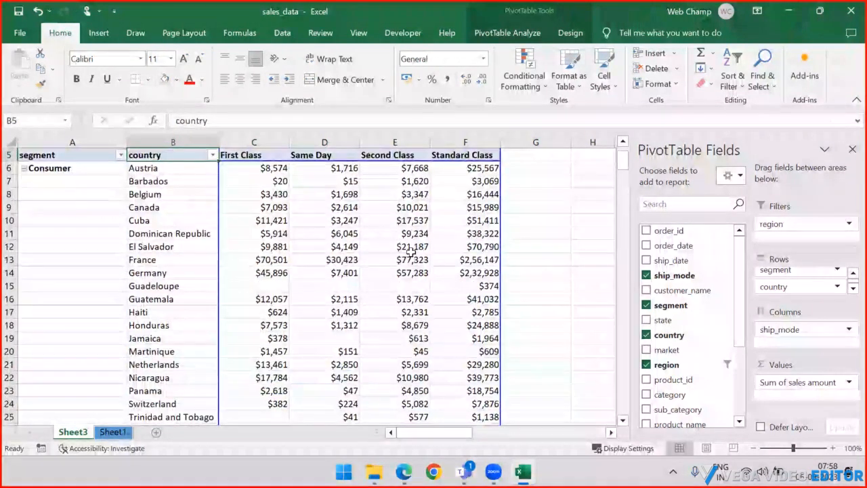
# Step: Set the PivotTable's grand totals to on for rows only, and after that to on for columns only
pyautogui.click(568, 33)
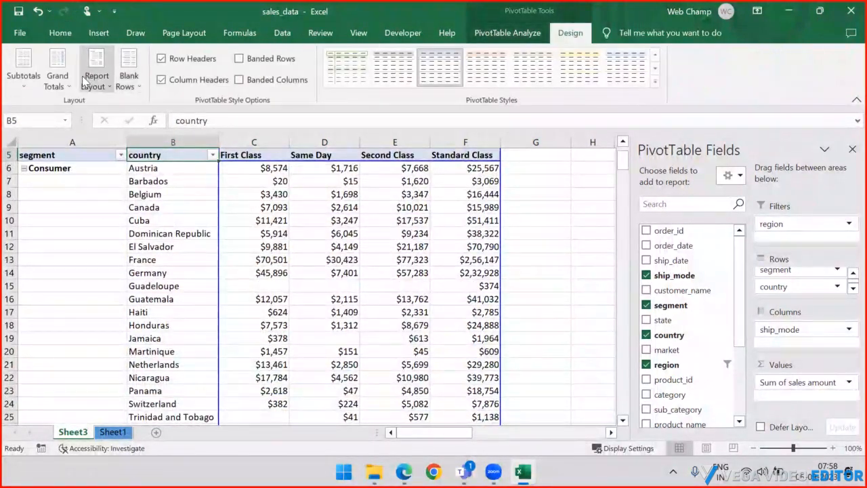
pyautogui.click(57, 76)
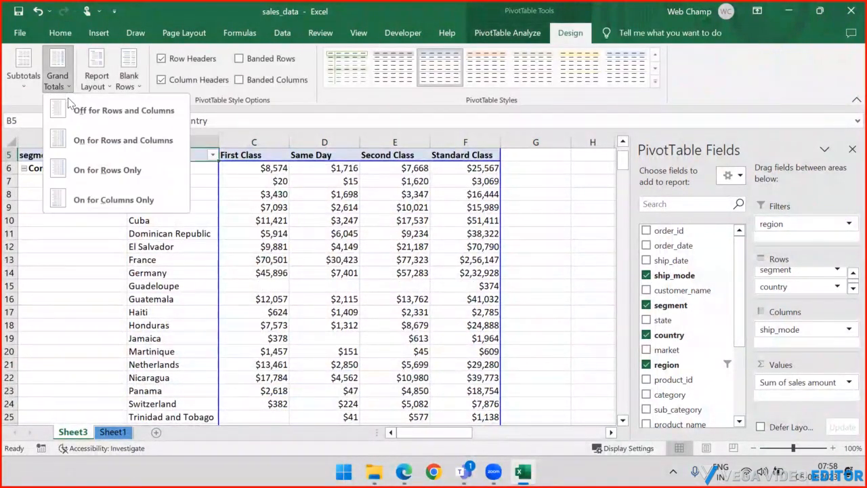
pyautogui.click(107, 173)
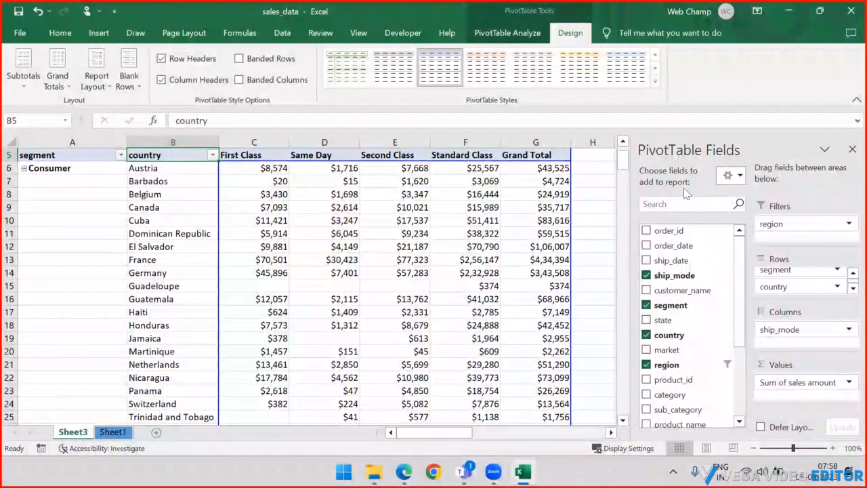
pyautogui.click(57, 76)
pyautogui.click(88, 196)
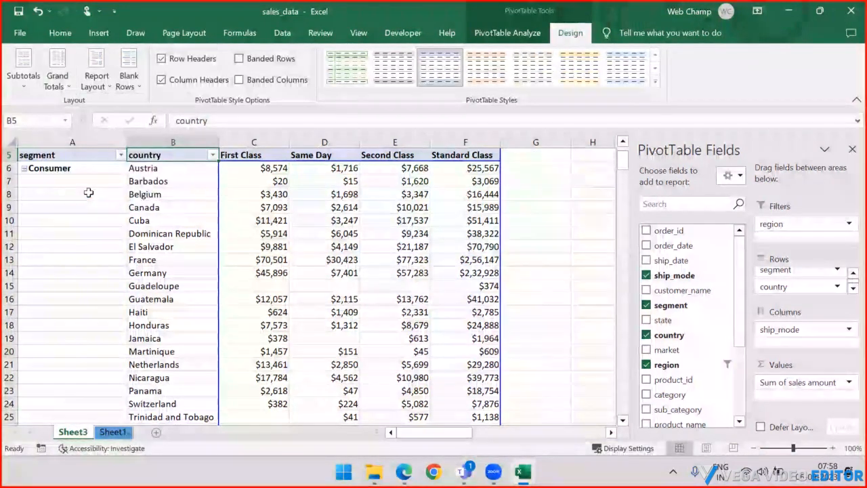
# Step: Switch the PivotTable's grand totals from columns only to off for rows and columns
pyautogui.click(66, 88)
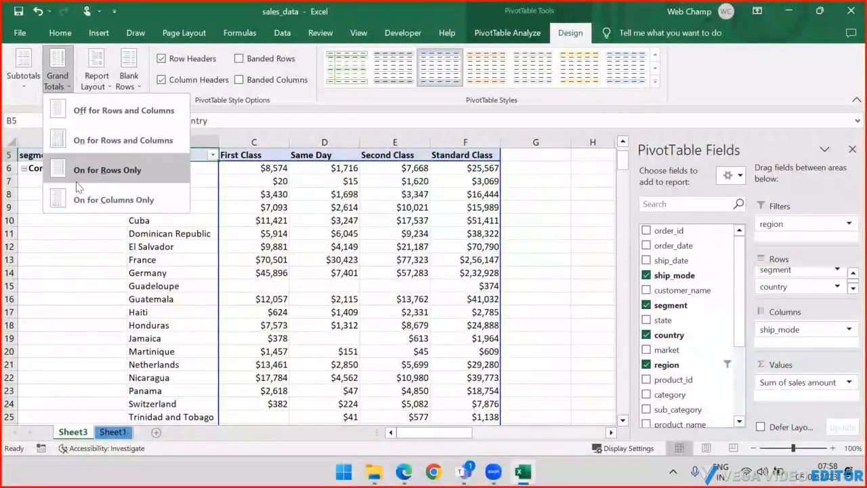
pyautogui.click(87, 121)
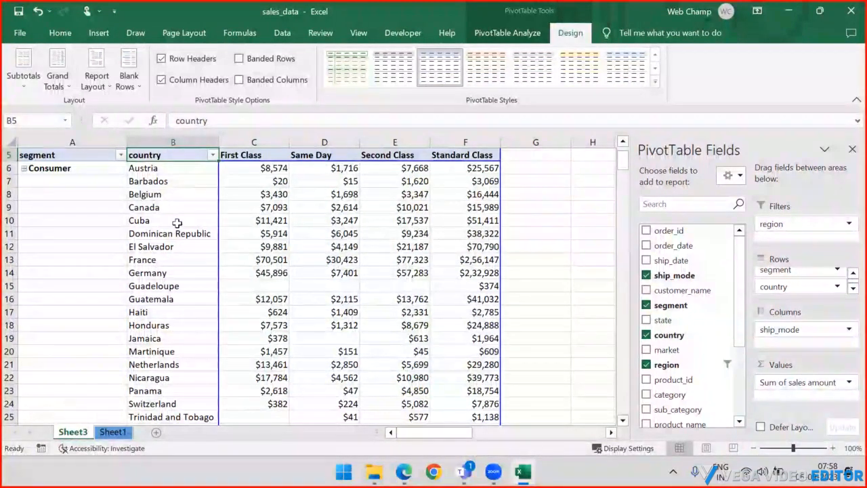
pyautogui.scroll(2, 177, 223)
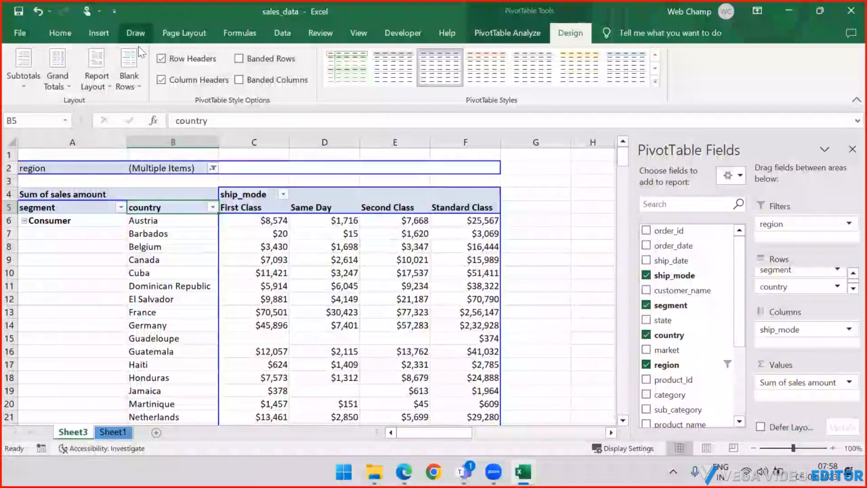
# Step: Toggle the PivotTable's Row Headers and Column Headers style options off and back on to compare the header formatting
pyautogui.click(161, 59)
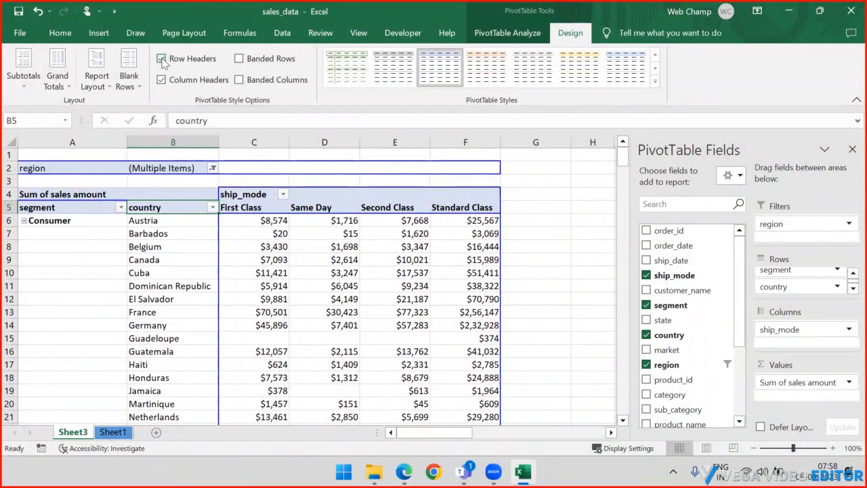
pyautogui.click(162, 61)
pyautogui.click(161, 61)
pyautogui.click(161, 59)
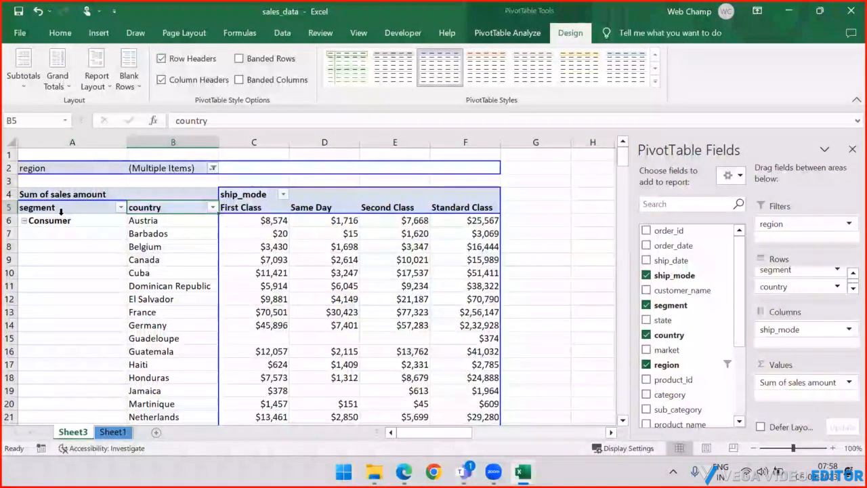
pyautogui.click(67, 220)
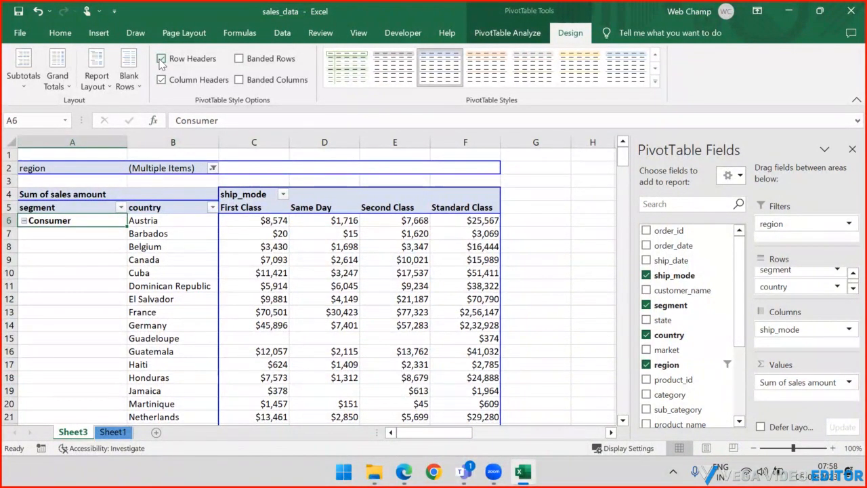
pyautogui.click(161, 80)
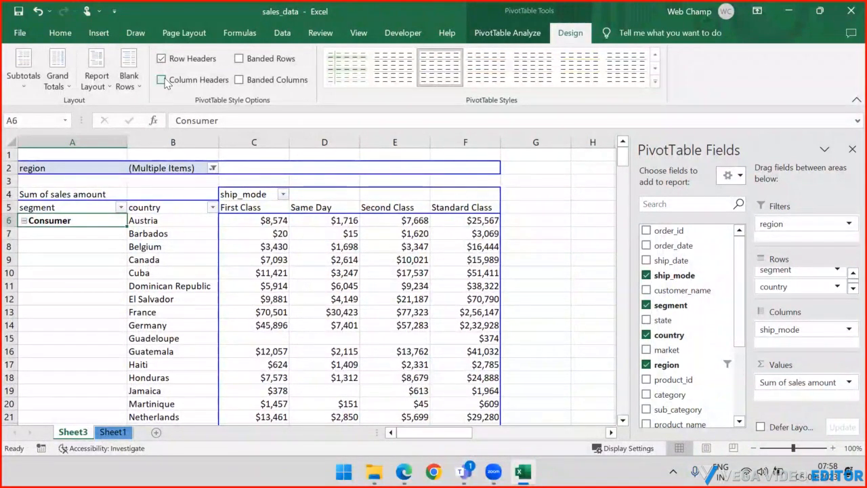
pyautogui.click(163, 80)
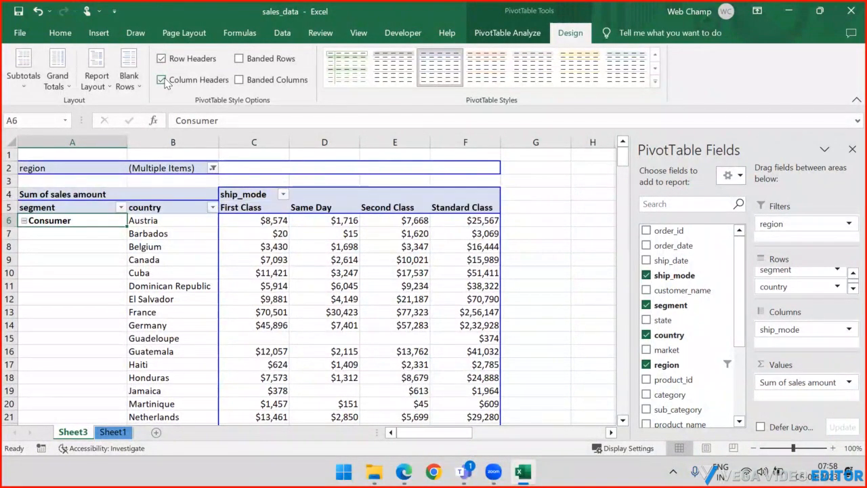
# Step: Try Banded Rows on the PivotTable and turn it back off, then enable Banded Columns and check the banding down the report
pyautogui.click(240, 59)
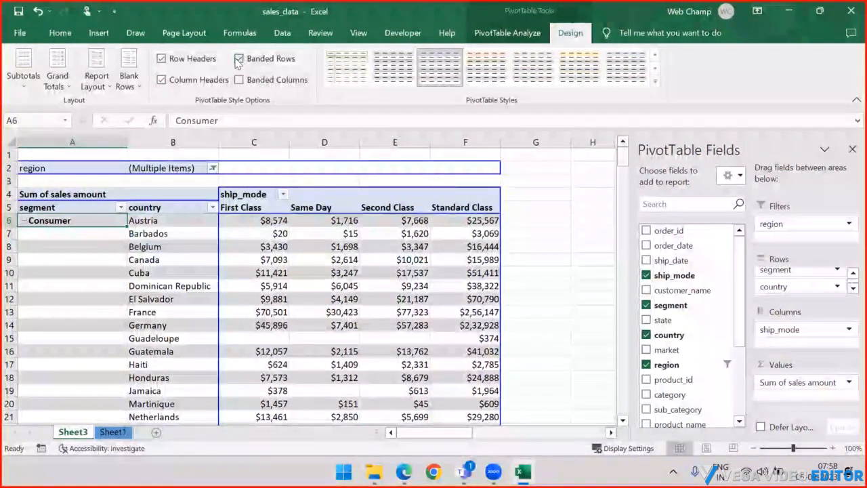
pyautogui.click(238, 60)
pyautogui.click(239, 80)
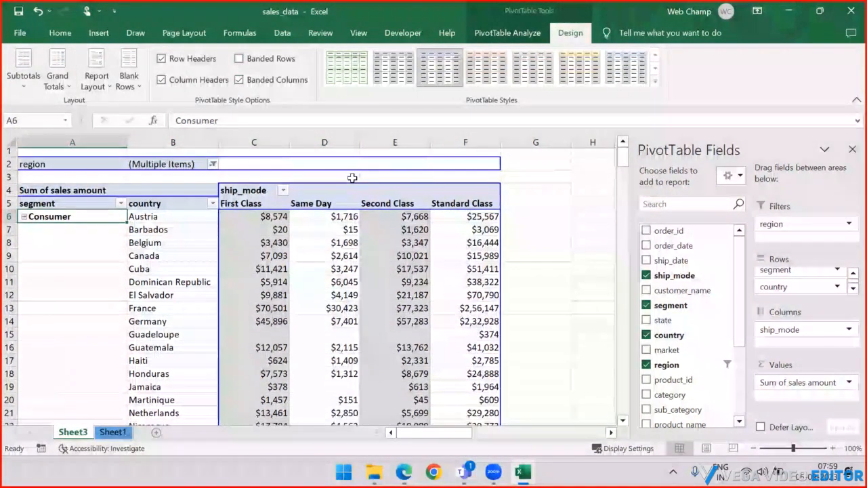
pyautogui.scroll(-2, 294, 179)
pyautogui.scroll(2, 296, 183)
pyautogui.scroll(-19, 296, 186)
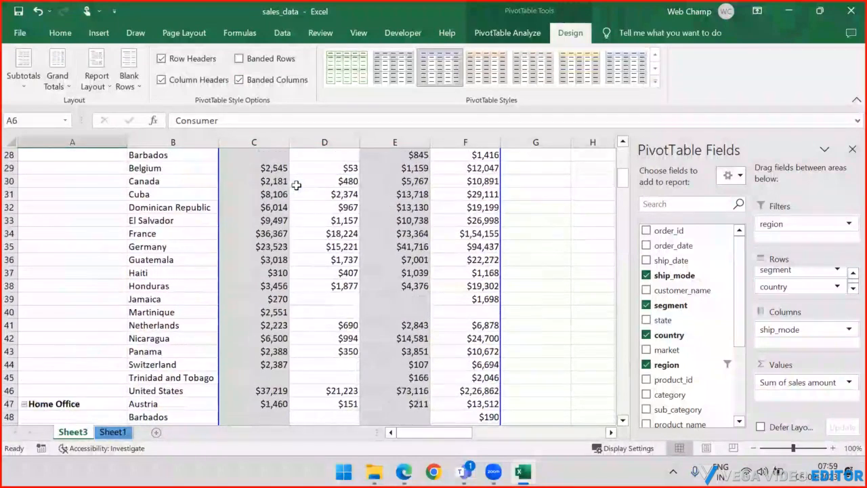
pyautogui.scroll(4, 298, 187)
pyautogui.scroll(15, 298, 187)
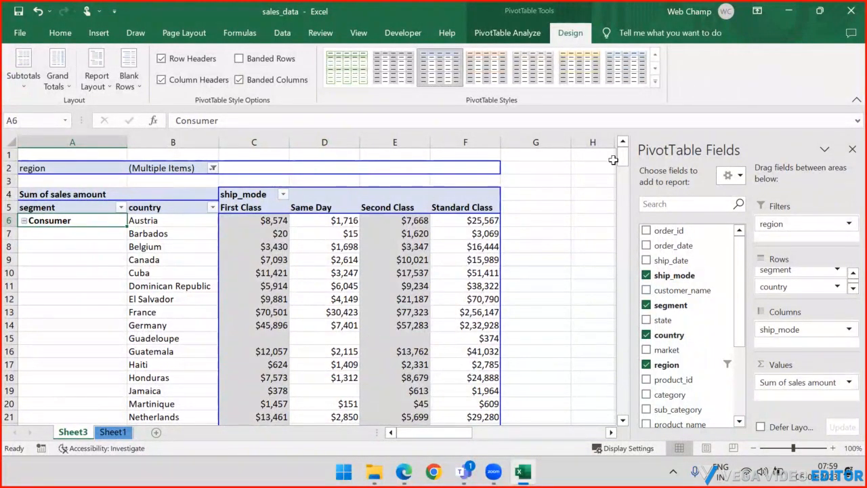
# Step: Try the light blue PivotTable style from the first row of the Light styles and undo it
pyautogui.click(655, 80)
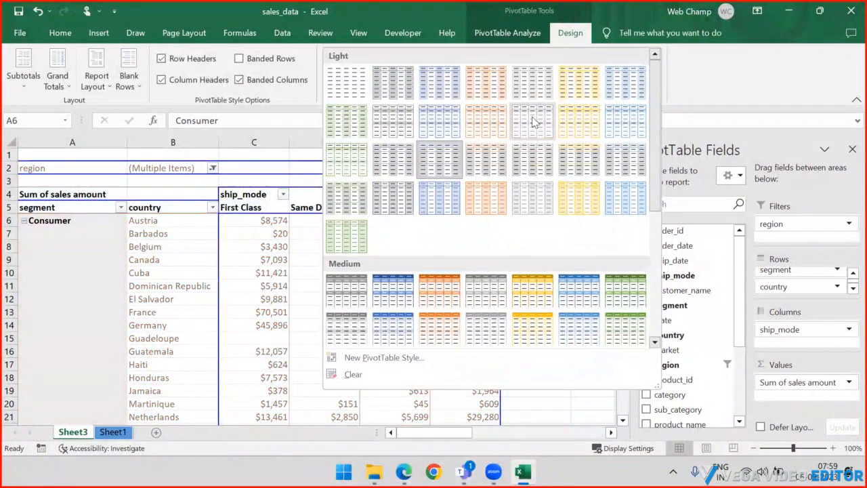
pyautogui.click(241, 178)
pyautogui.click(272, 166)
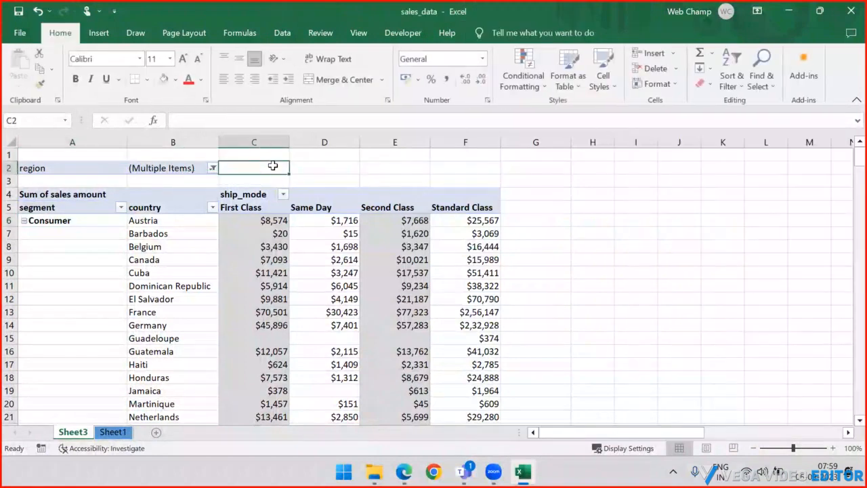
pyautogui.click(202, 182)
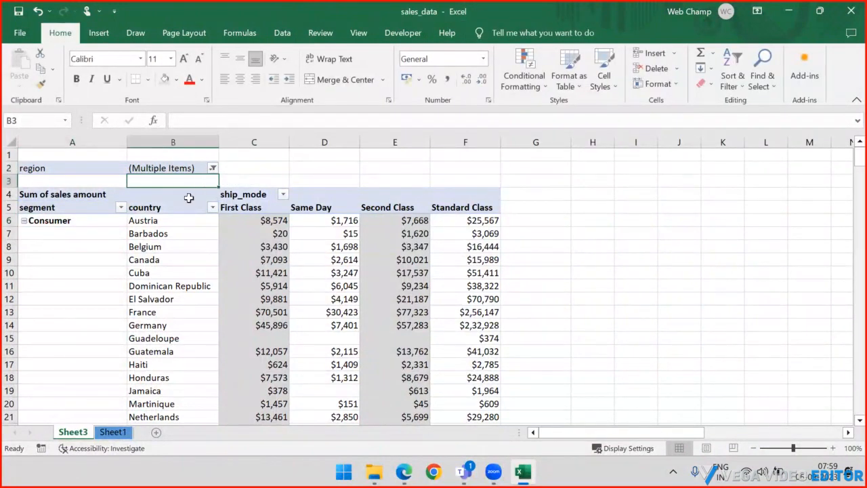
pyautogui.click(188, 197)
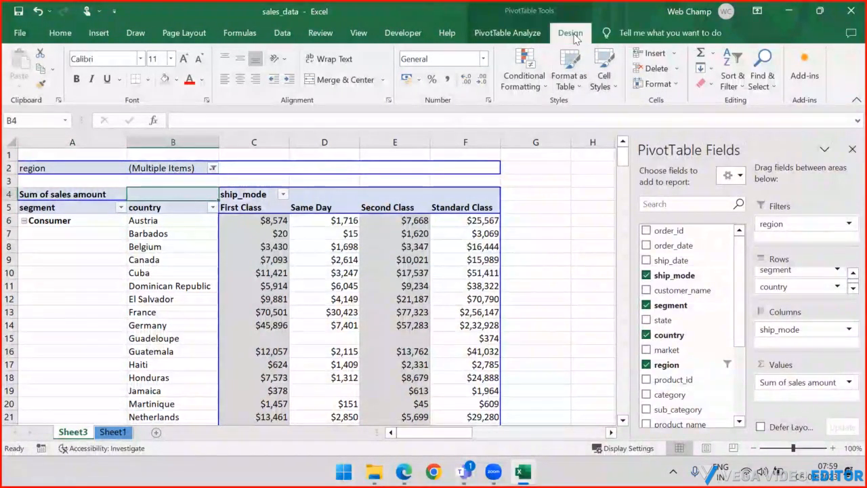
pyautogui.click(571, 34)
pyautogui.click(655, 82)
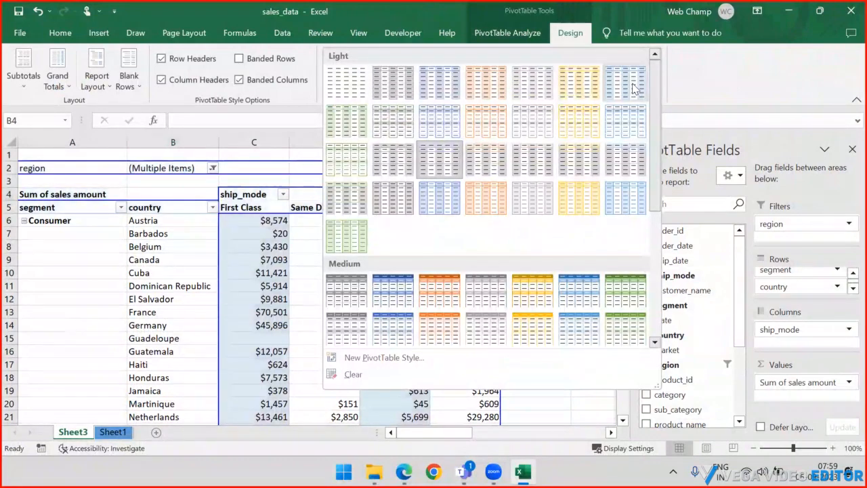
pyautogui.click(633, 87)
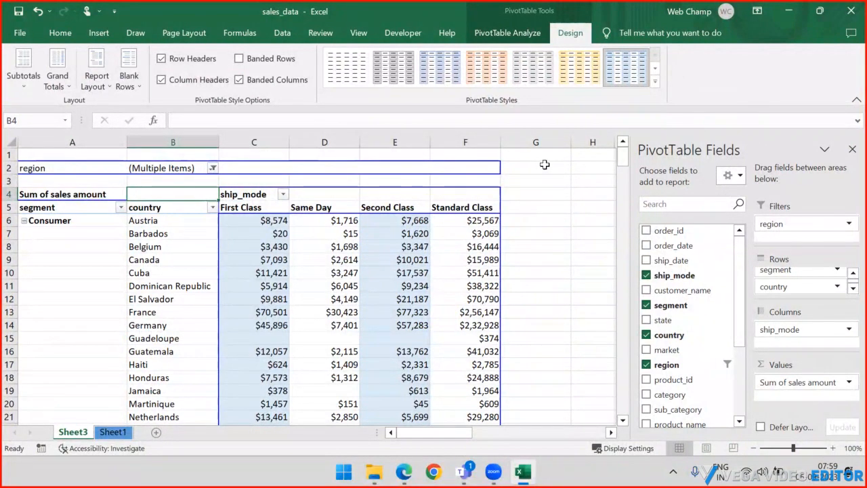
pyautogui.hotkey('ctrl', 'z')
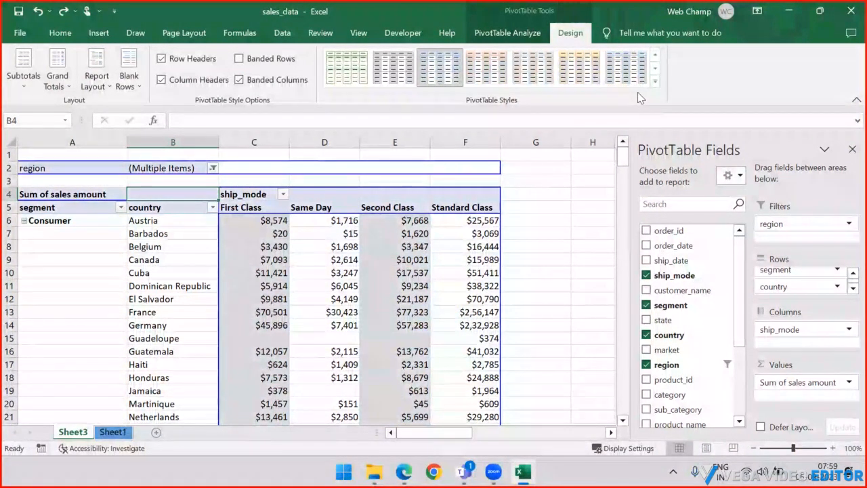
# Step: Preview the Medium and Dark PivotTable styles without applying any of them
pyautogui.click(654, 82)
pyautogui.scroll(-5, 451, 287)
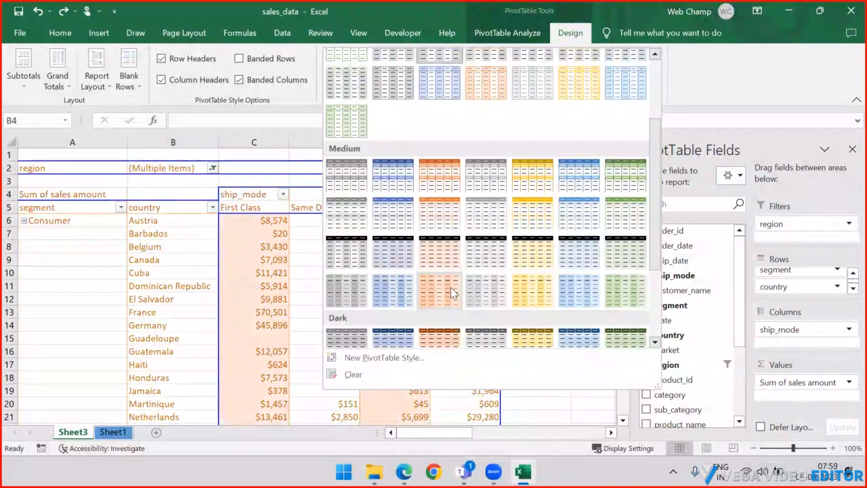
pyautogui.scroll(-1, 451, 287)
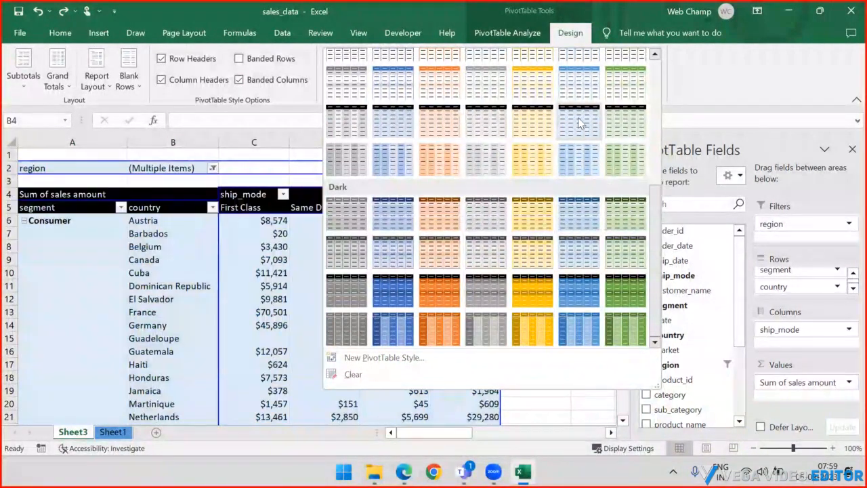
pyautogui.scroll(5, 581, 124)
pyautogui.click(734, 87)
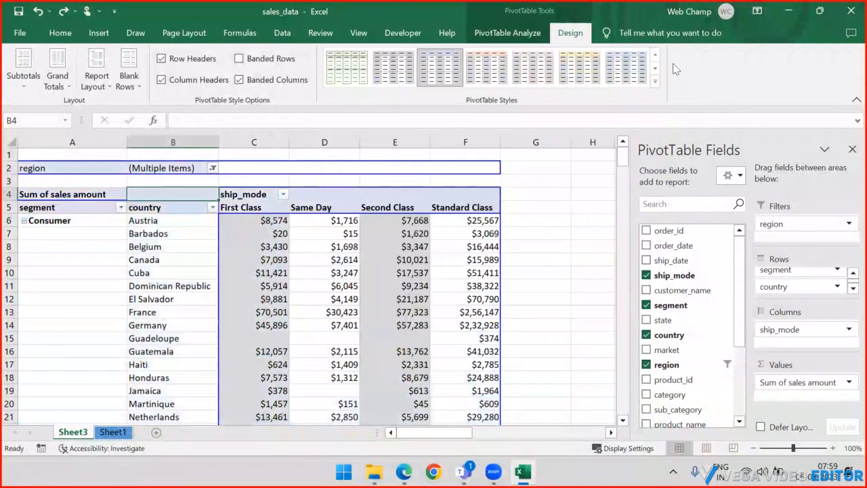
# Step: Select Belgium's Standard Class value and open the PivotTable's name for editing
pyautogui.click(513, 34)
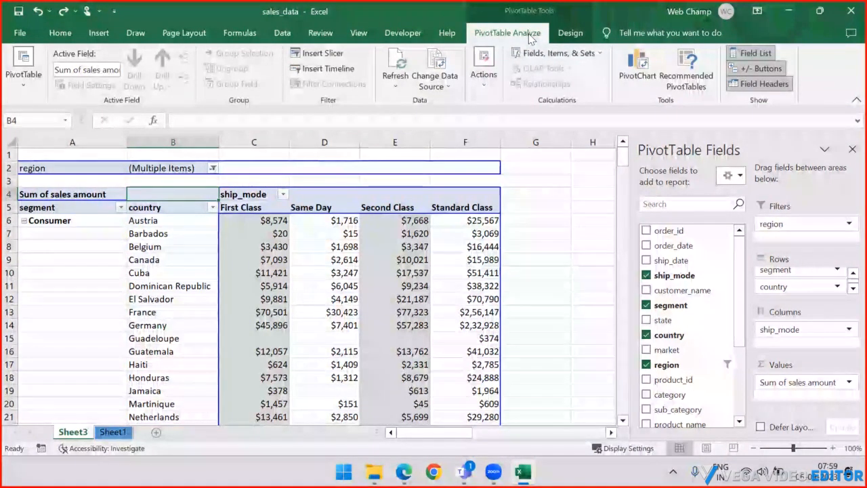
pyautogui.click(561, 224)
pyautogui.click(458, 249)
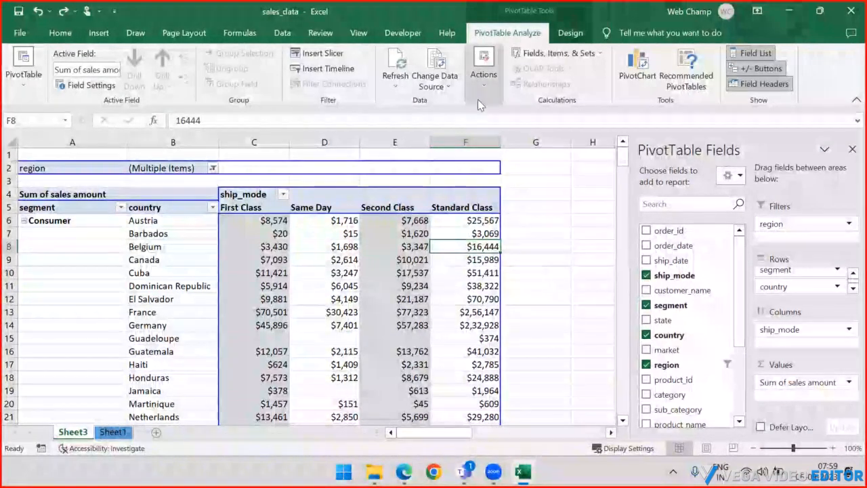
pyautogui.click(27, 83)
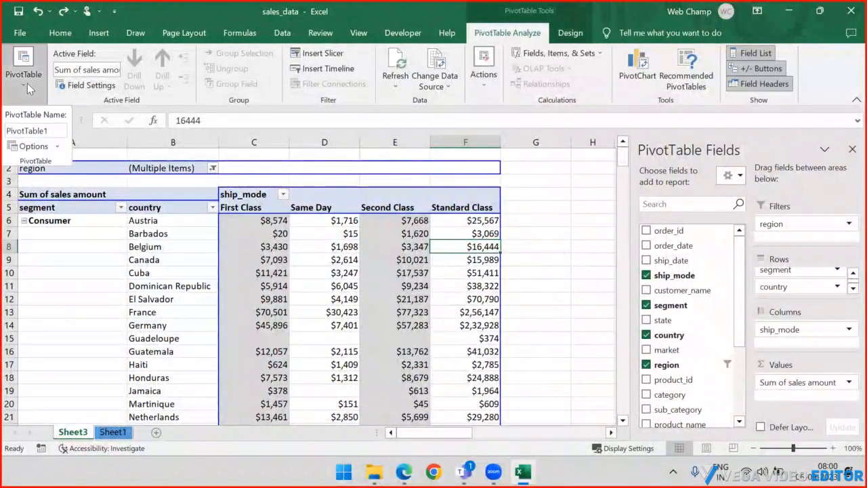
pyautogui.click(53, 131)
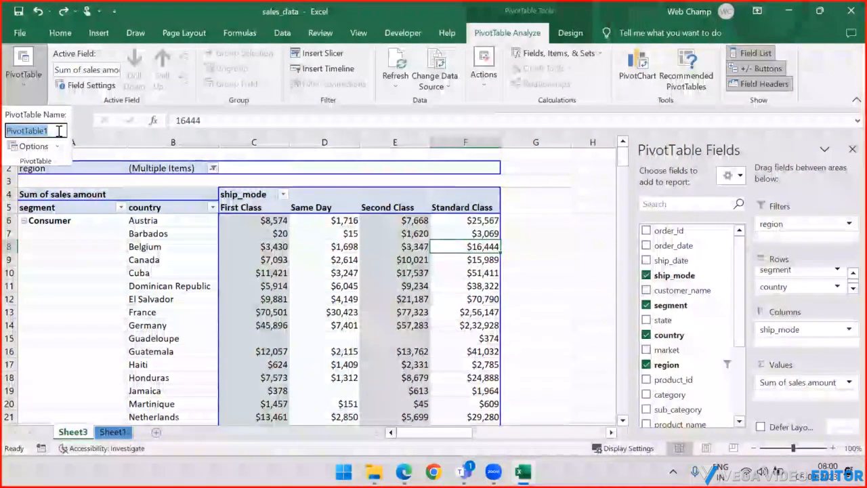
# Step: Compare the active field for Barbados's sales values with the active field for its country cell
pyautogui.click(87, 75)
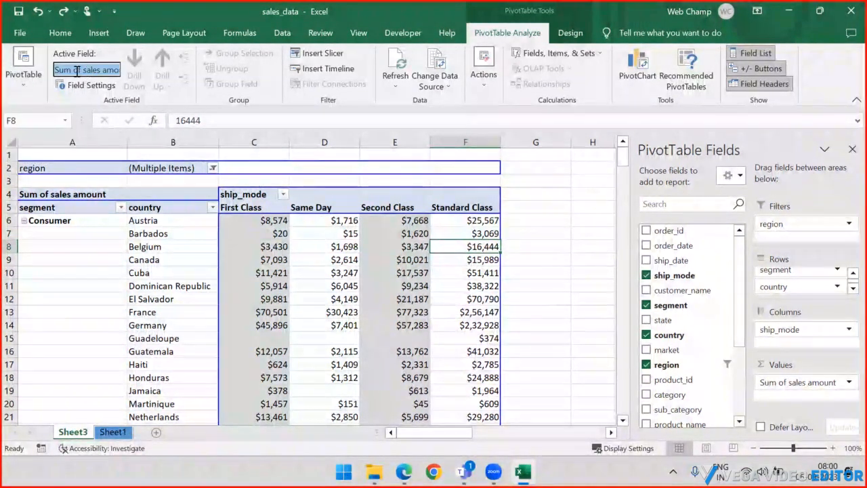
pyautogui.click(276, 232)
pyautogui.click(315, 232)
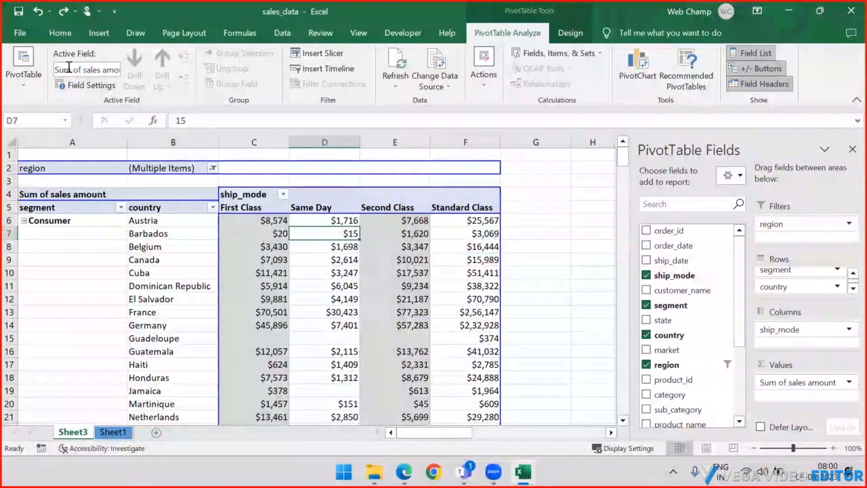
pyautogui.click(157, 233)
pyautogui.click(61, 75)
pyautogui.click(61, 74)
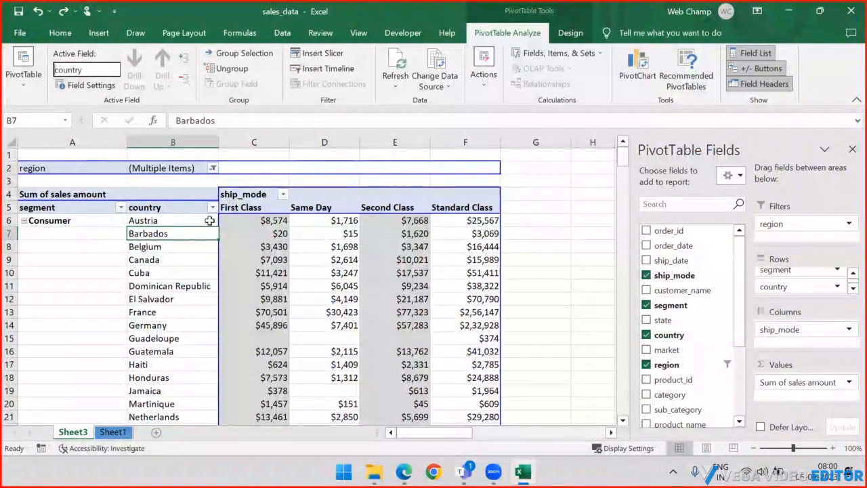
# Step: View the sales amount field's value settings from Belgium's Same Day value, cancel them, and view the field's placement options
pyautogui.click(173, 253)
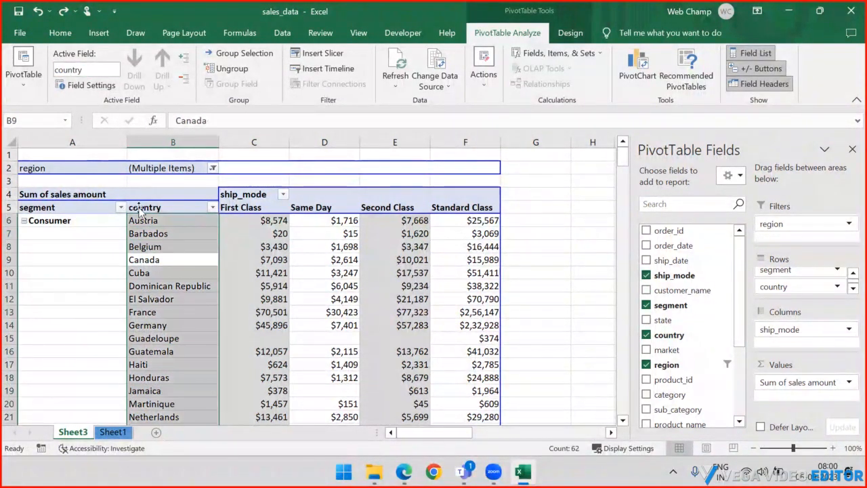
pyautogui.click(86, 85)
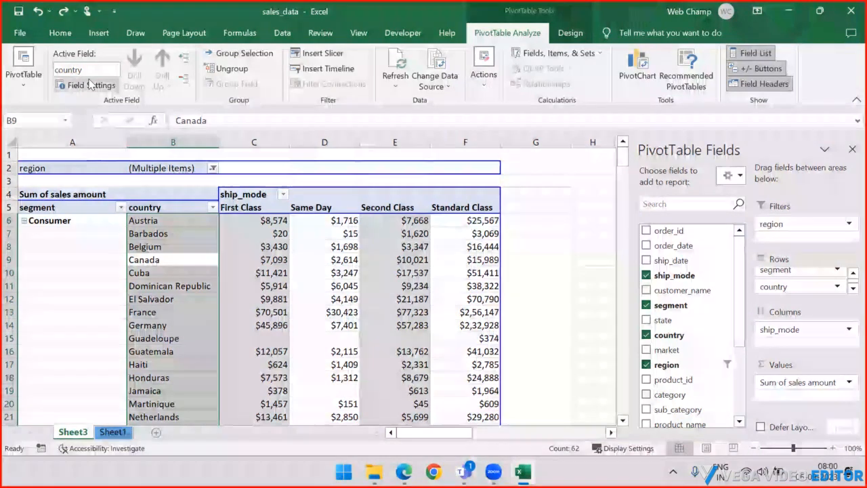
pyautogui.click(268, 247)
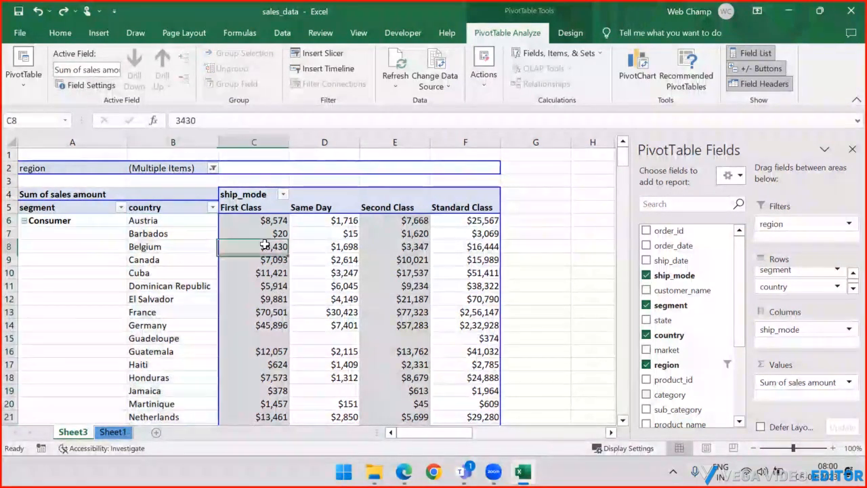
pyautogui.click(327, 250)
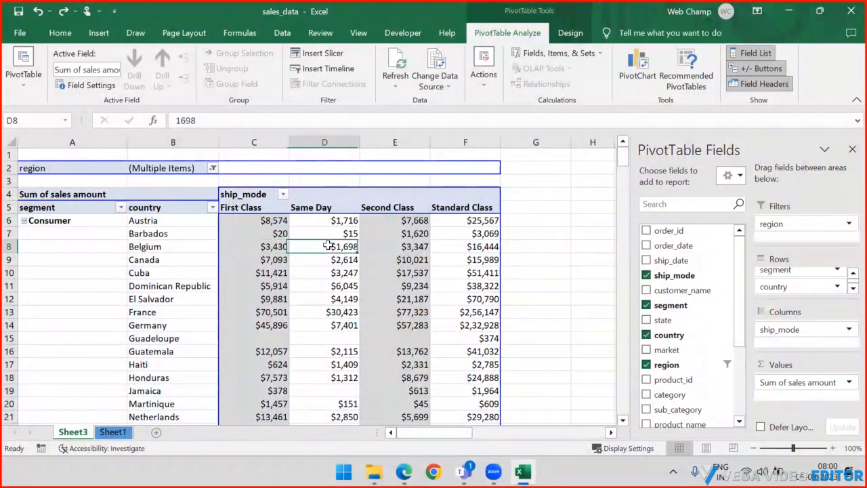
pyautogui.click(90, 86)
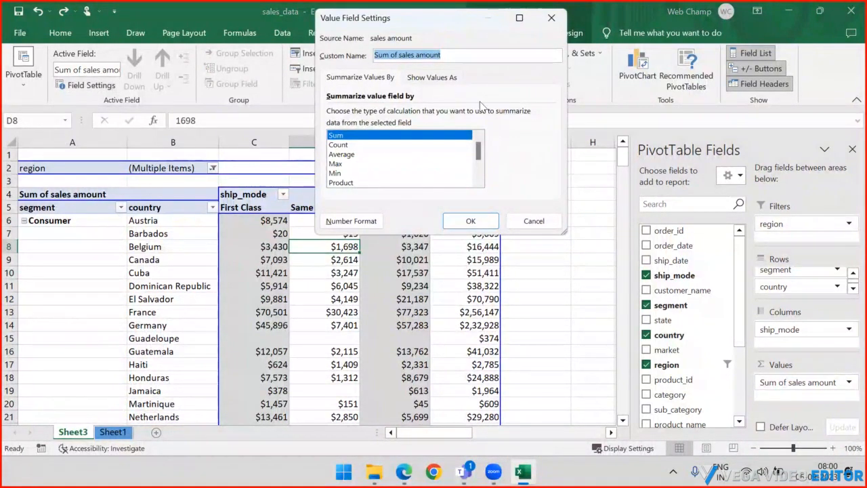
pyautogui.click(550, 225)
pyautogui.click(848, 383)
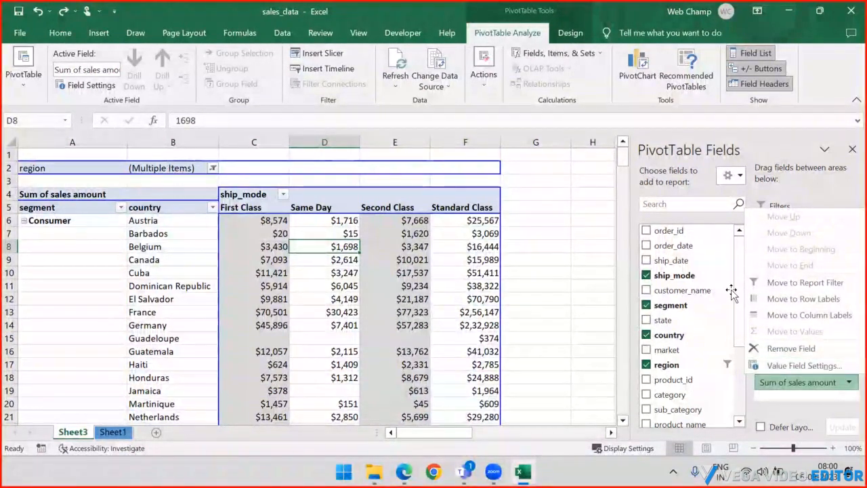
pyautogui.click(586, 112)
# Step: View the options available for the whole PivotTable and close them without choosing any
pyautogui.click(24, 87)
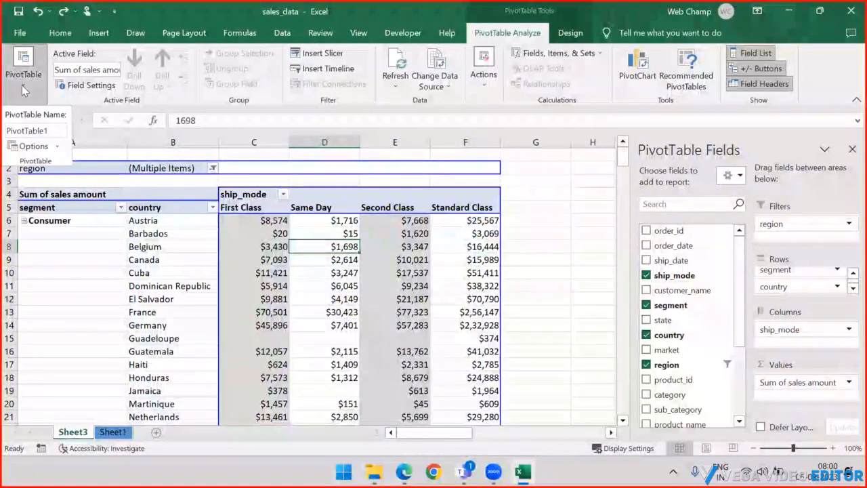
pyautogui.click(59, 147)
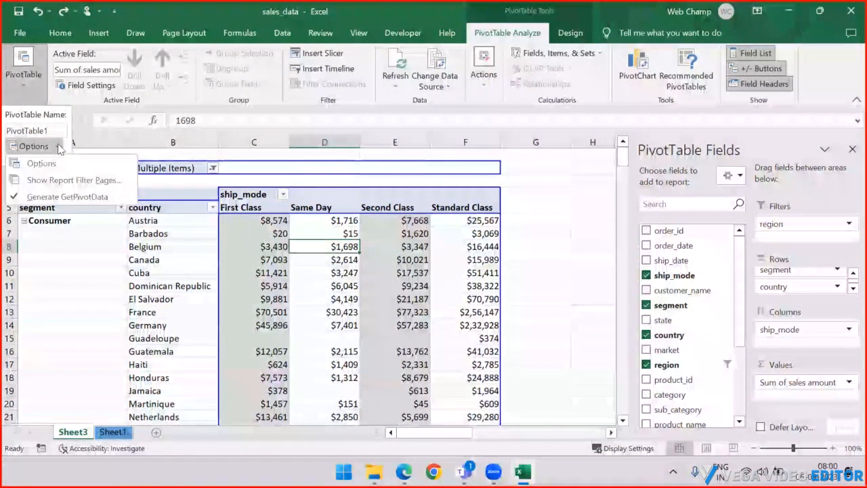
pyautogui.click(88, 146)
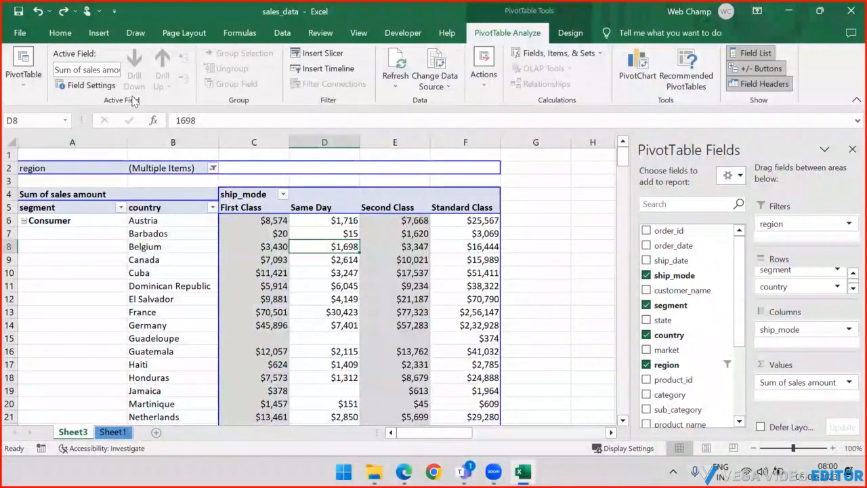
# Step: Examine the Consumer segment's country list from Austria down to United States
pyautogui.click(160, 228)
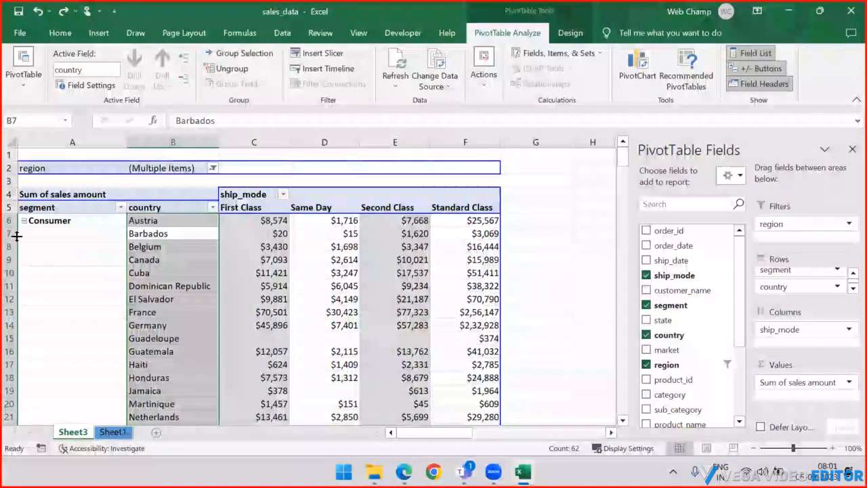
pyautogui.click(154, 223)
pyautogui.scroll(-3, 163, 248)
pyautogui.scroll(1, 159, 328)
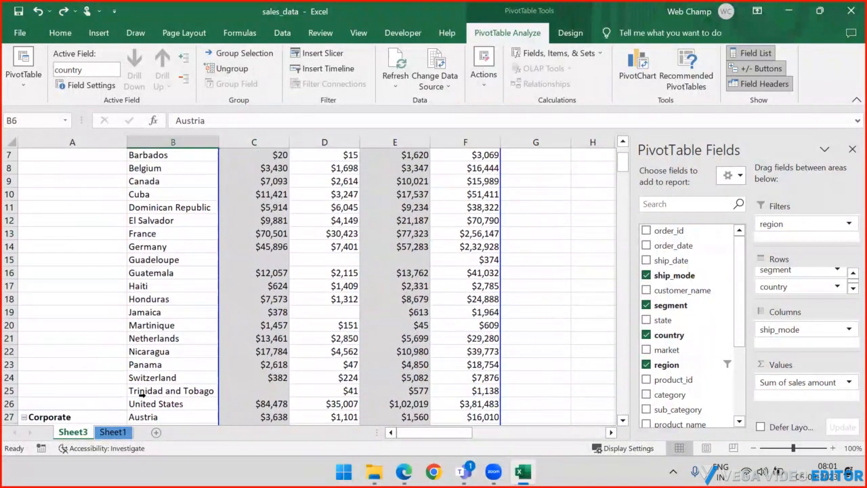
pyautogui.click(143, 403)
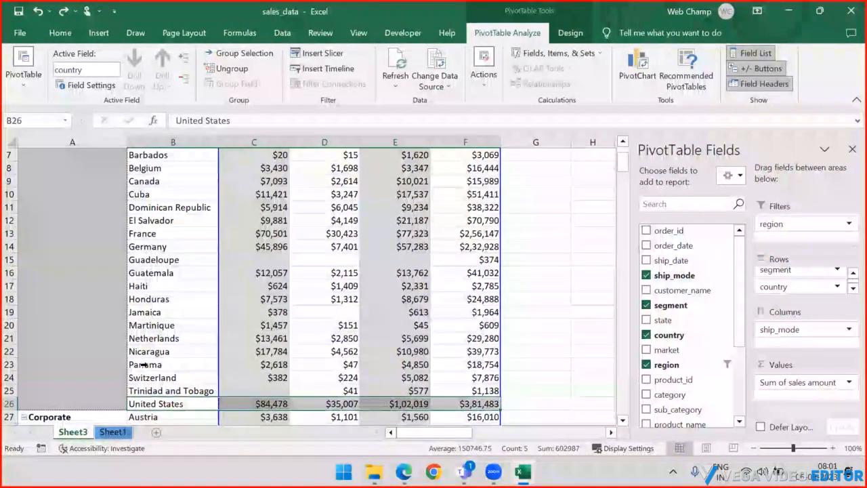
pyautogui.scroll(2, 82, 236)
# Step: Try Ungroup on the Consumer segment label and select the whole Consumer segment with its sales values
pyautogui.click(77, 223)
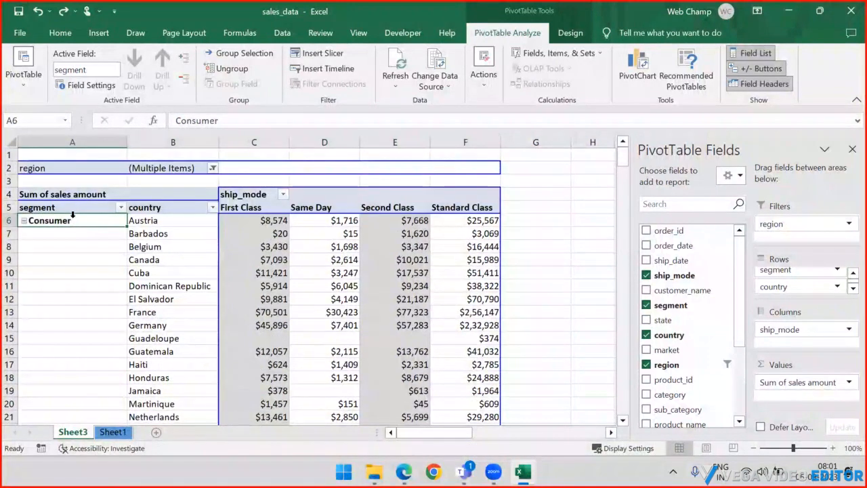
pyautogui.click(231, 69)
pyautogui.click(22, 220)
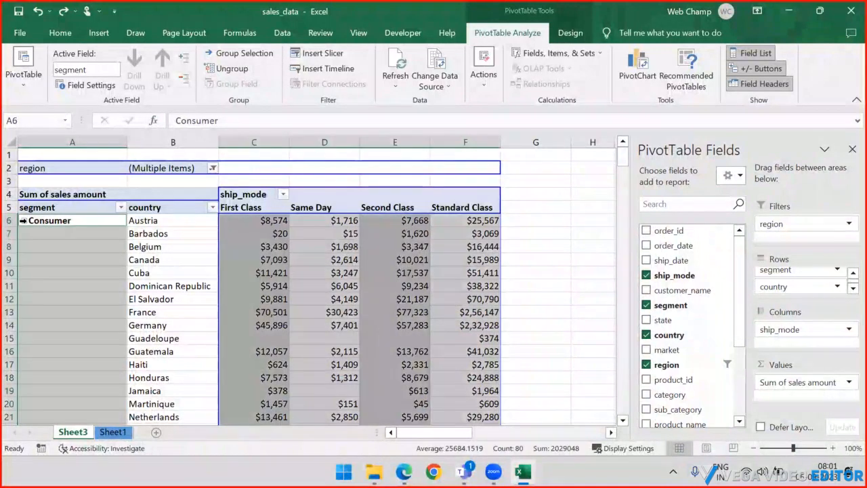
# Step: Select the First Class and Same Day ship mode headings in turn to check the grouping commands available for them
pyautogui.click(279, 218)
pyautogui.click(254, 210)
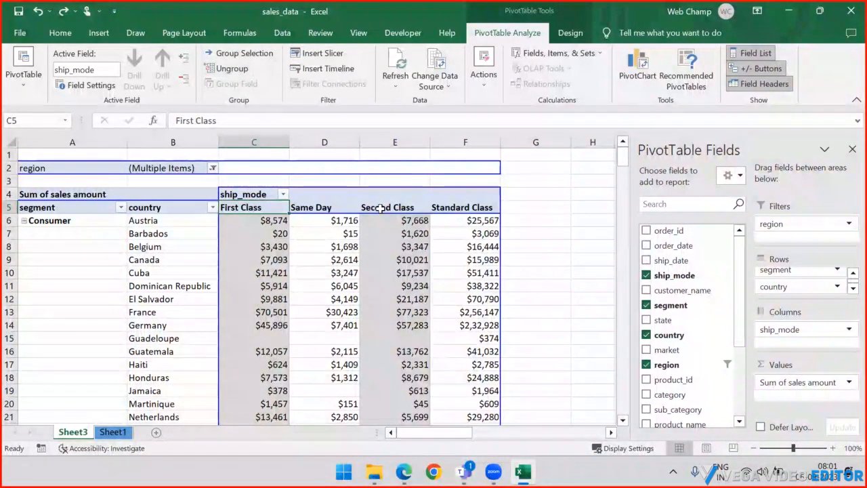
pyautogui.click(314, 211)
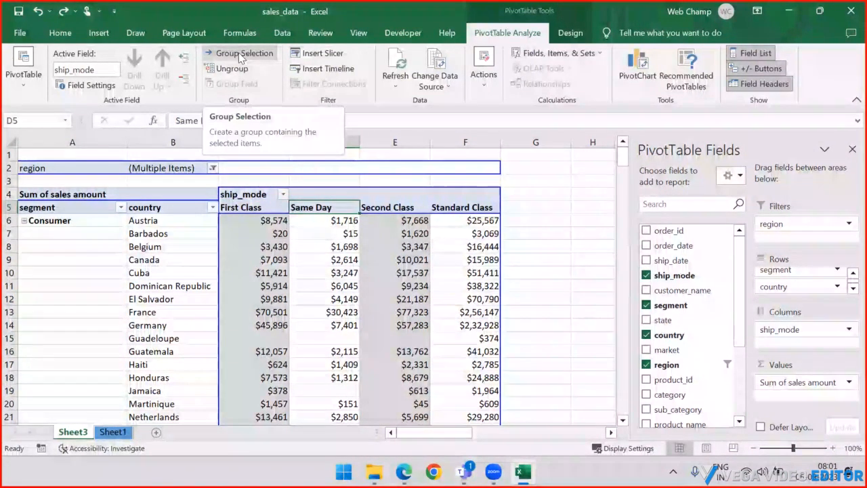
pyautogui.click(547, 210)
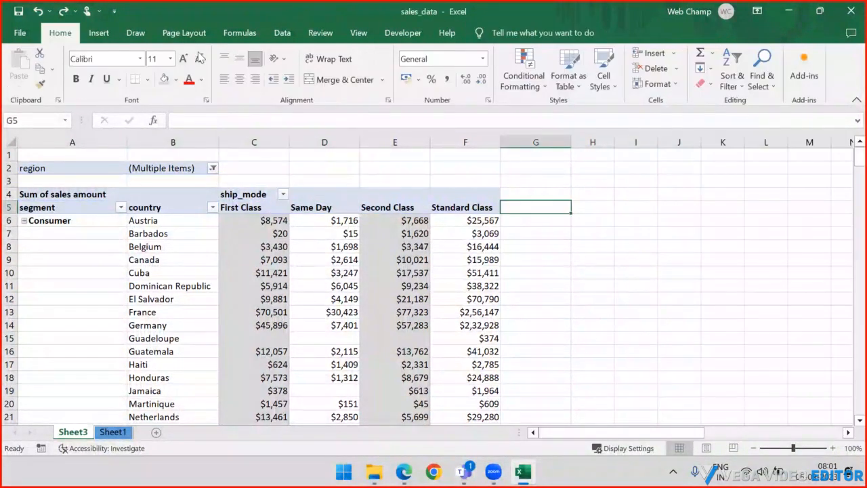
pyautogui.click(344, 237)
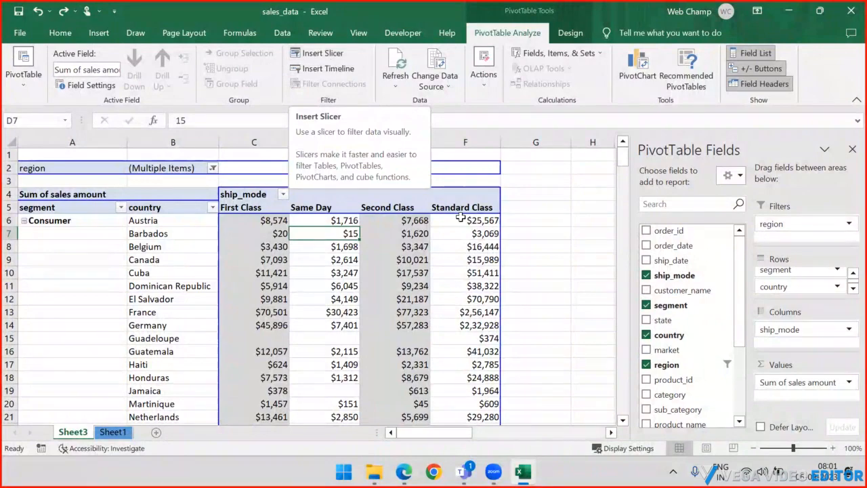
pyautogui.click(531, 194)
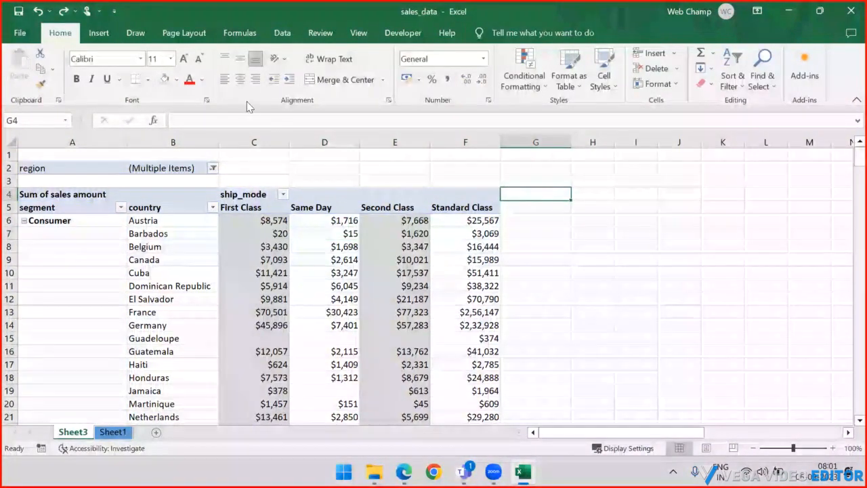
pyautogui.moveTo(317, 233)
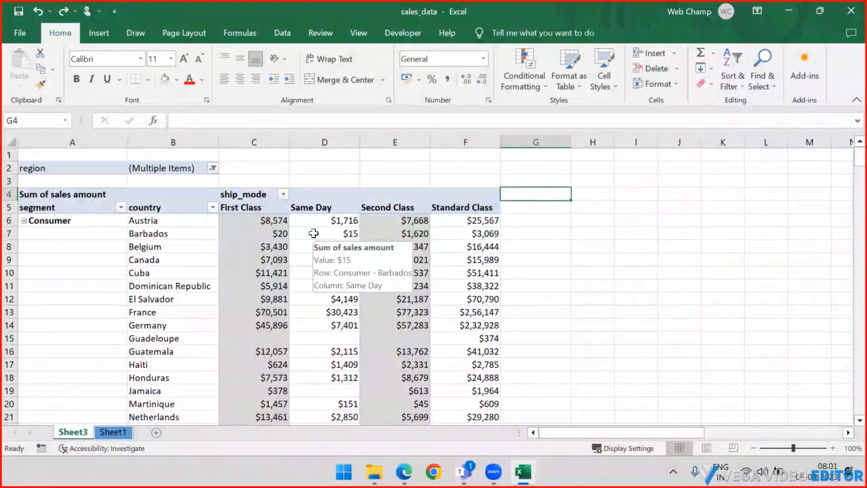
pyautogui.scroll(-7, 314, 233)
pyautogui.scroll(4, 311, 235)
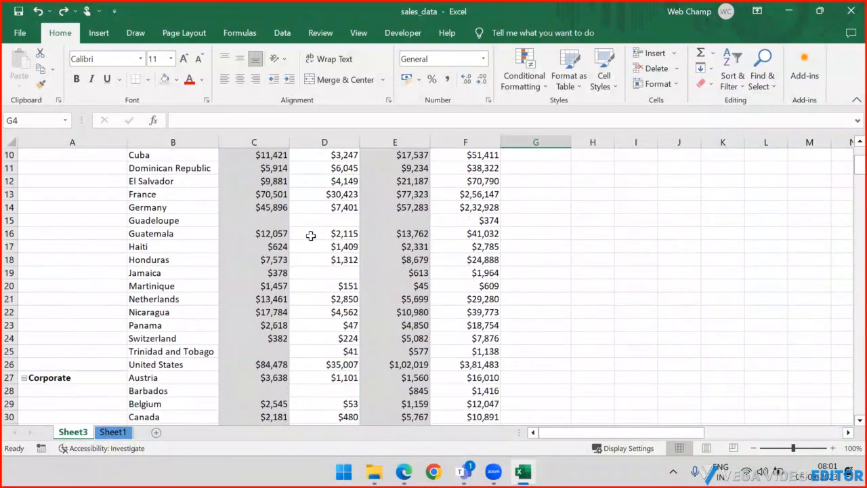
pyautogui.scroll(3, 311, 235)
pyautogui.click(132, 170)
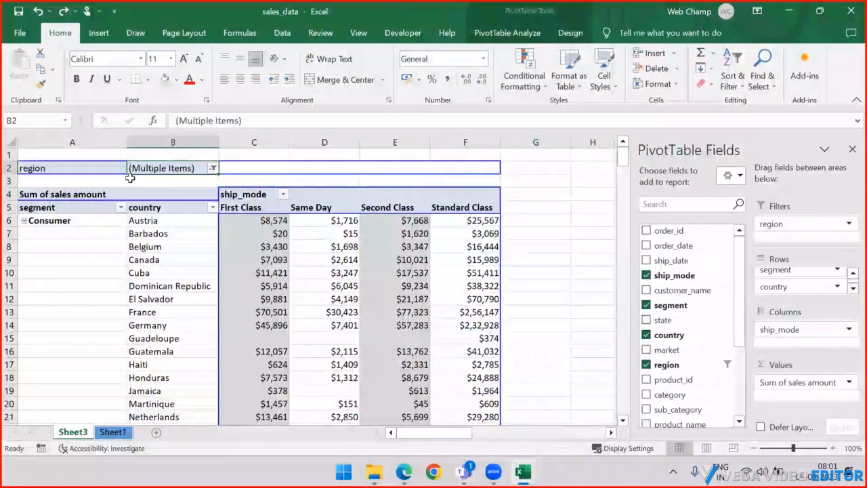
# Step: Insert a slicer for the category field and place it in the empty cells beside the PivotTable
pyautogui.click(445, 248)
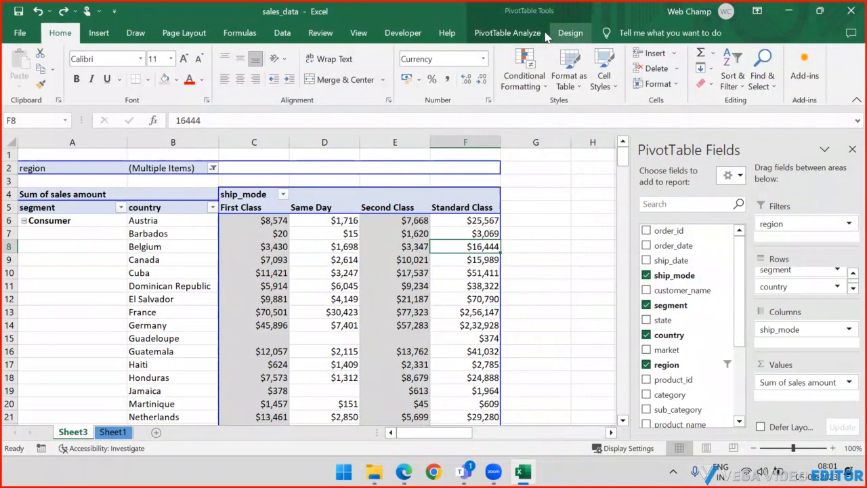
pyautogui.click(522, 33)
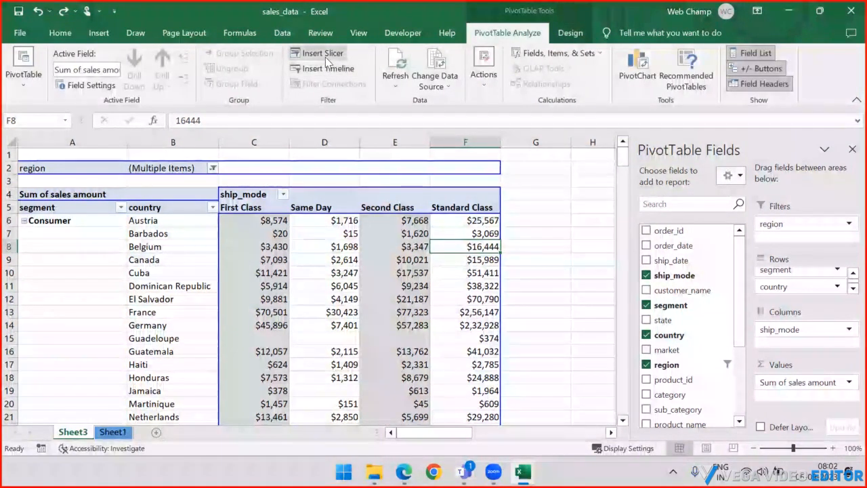
pyautogui.click(324, 55)
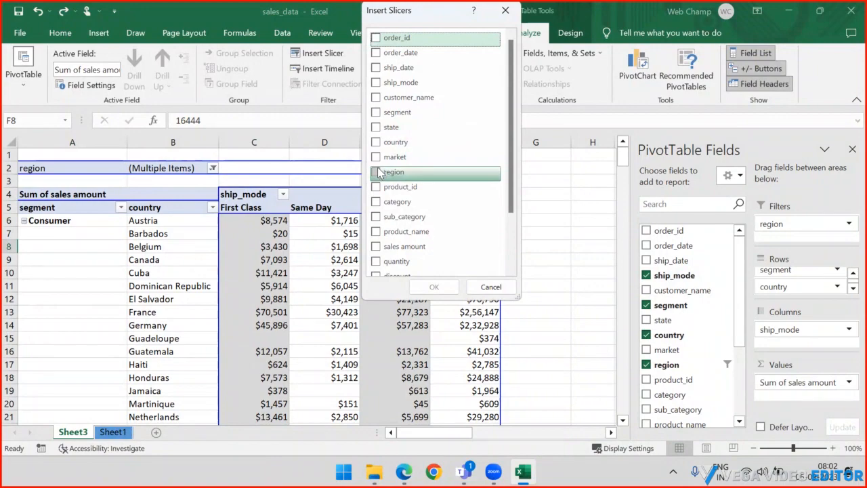
pyautogui.scroll(-1, 378, 172)
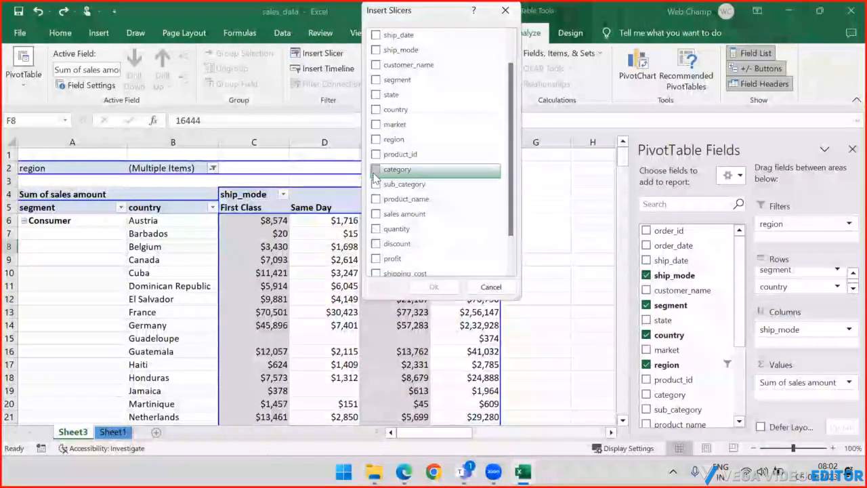
pyautogui.click(375, 171)
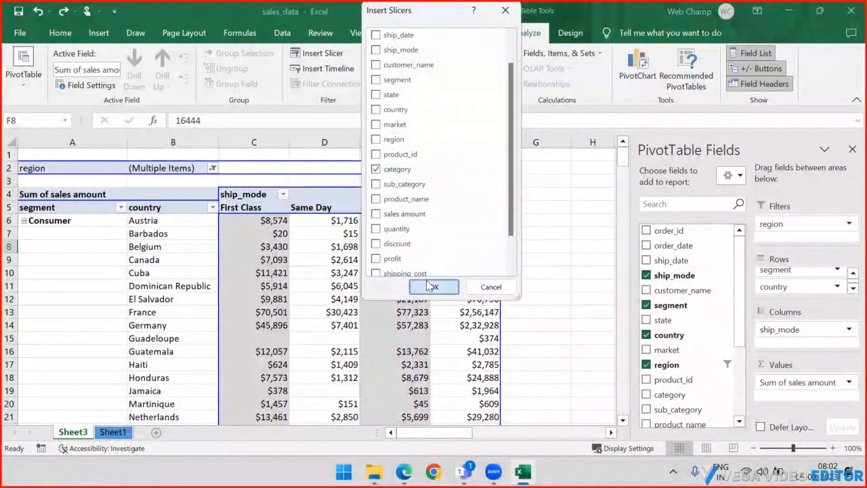
pyautogui.click(430, 286)
pyautogui.moveTo(328, 202); pyautogui.dragTo(608, 157)
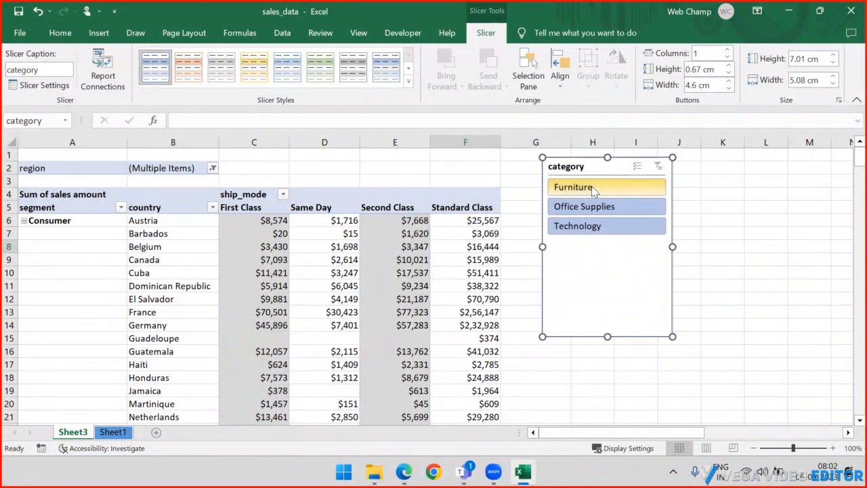
# Step: Filter the PivotTable with the category slicer by Furniture, Office Supplies and Technology, one category at a time
pyautogui.click(592, 189)
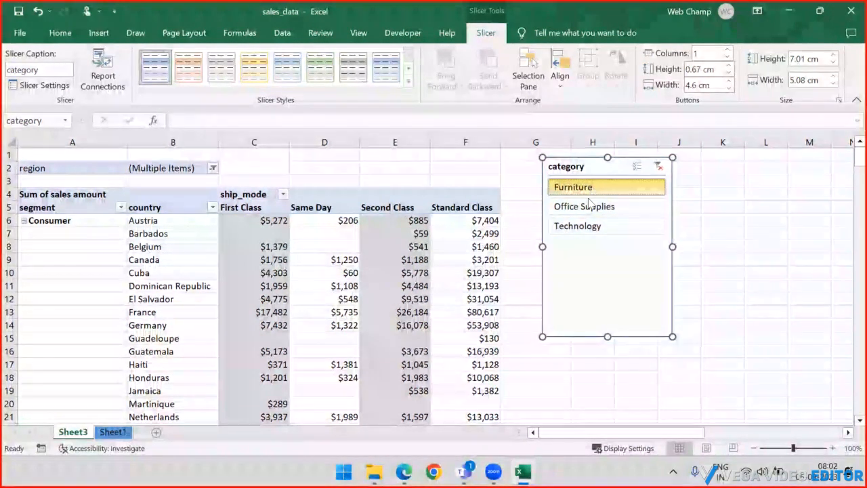
pyautogui.click(587, 207)
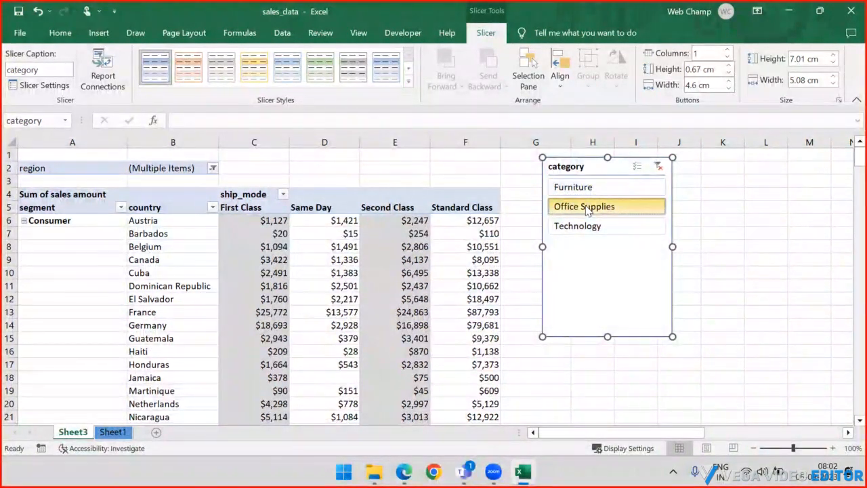
pyautogui.click(582, 226)
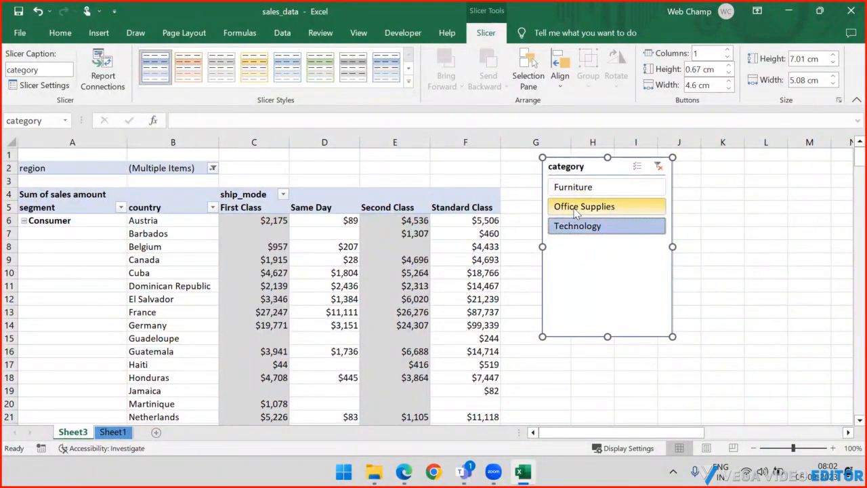
# Step: Narrow the category slicer to about 3.42 cm and add Office Supplies and Furniture to its selection
pyautogui.moveTo(673, 247); pyautogui.dragTo(629, 250)
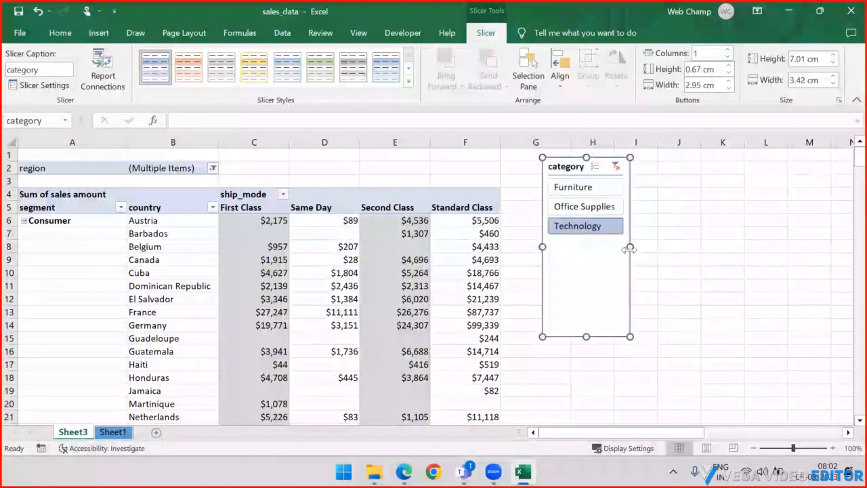
pyautogui.keyDown('ctrl'); pyautogui.click(591, 208); pyautogui.keyUp('ctrl')
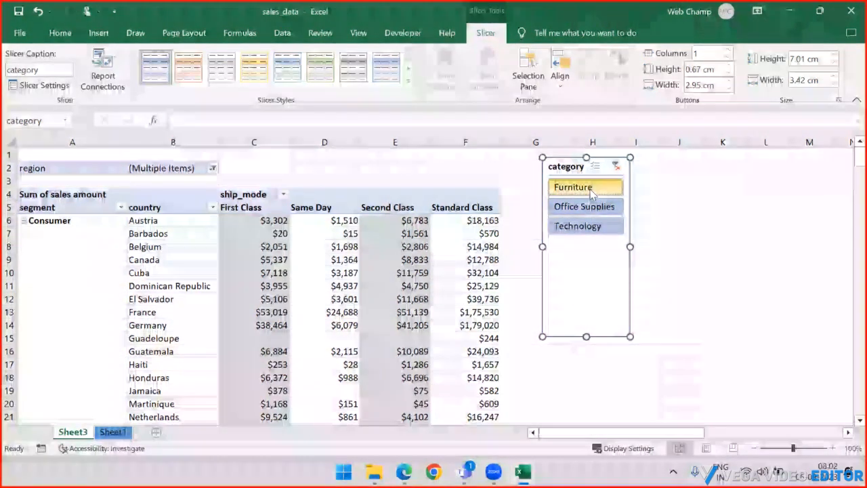
pyautogui.keyDown('ctrl'); pyautogui.click(587, 188); pyautogui.keyUp('ctrl')
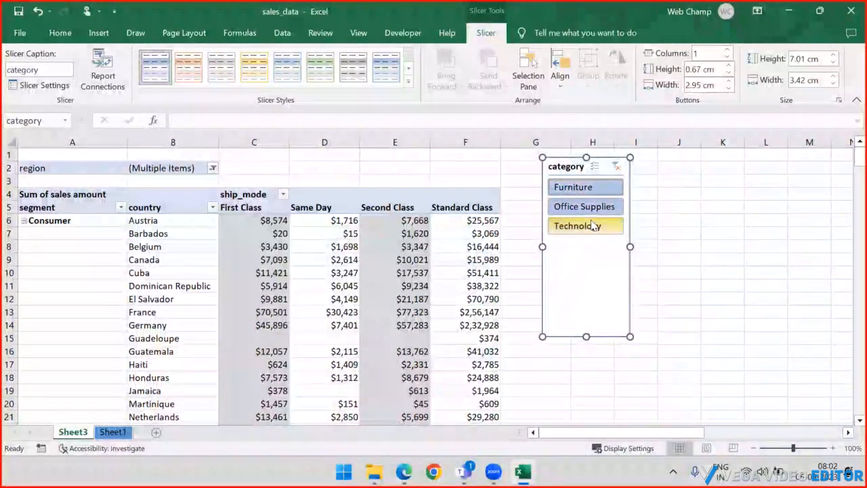
# Step: Turn on multi-select in the category slicer, try excluding categories, and clear its filter
pyautogui.click(595, 167)
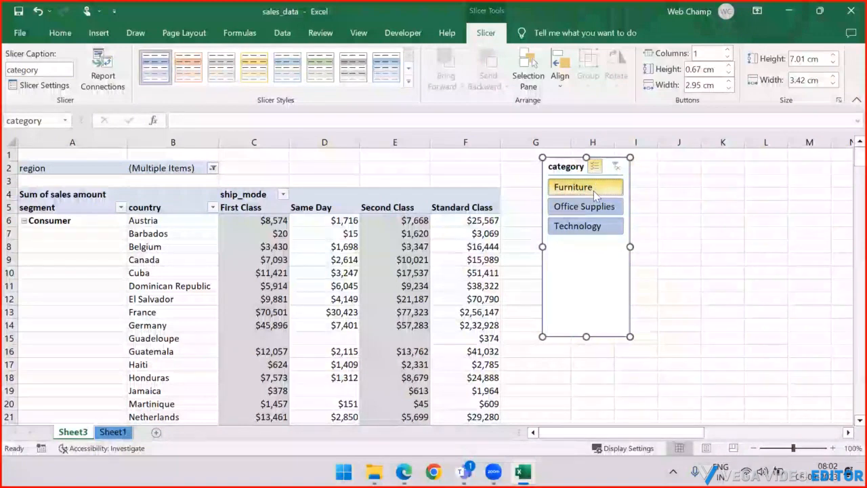
pyautogui.click(587, 187)
pyautogui.click(618, 167)
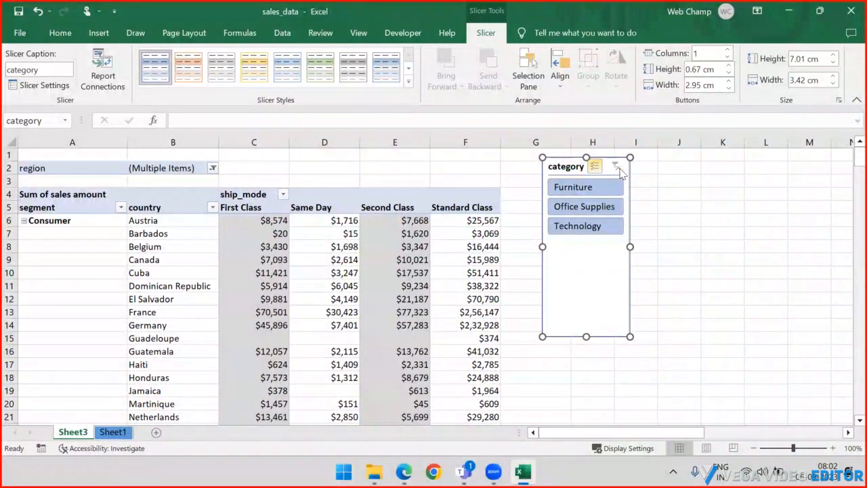
pyautogui.click(576, 226)
pyautogui.click(580, 210)
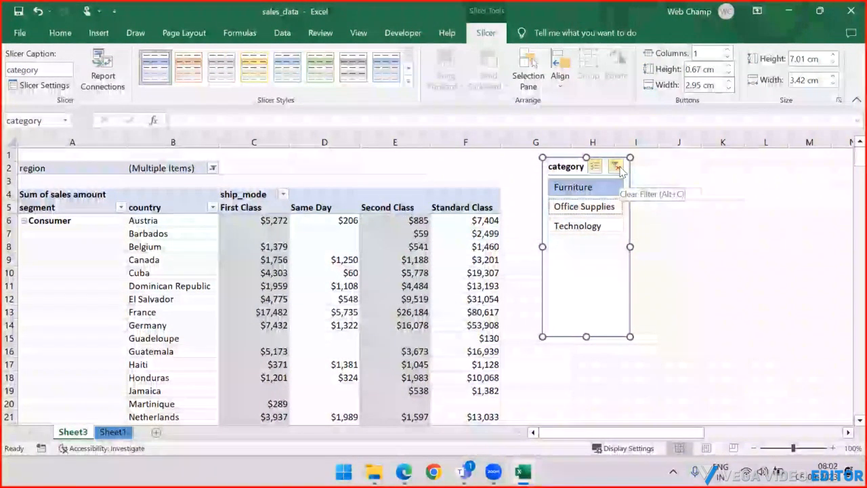
pyautogui.click(618, 168)
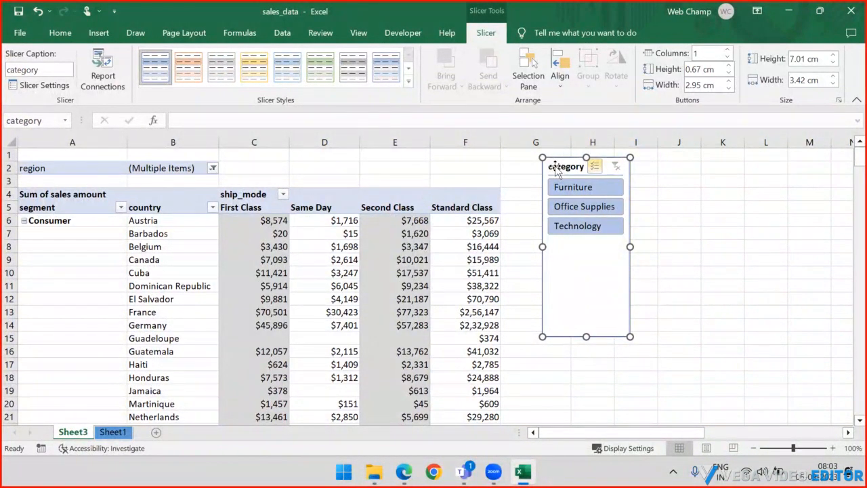
# Step: View the region filter's choices without changing them, and shift the category slicer closer to the PivotTable
pyautogui.moveTo(556, 169); pyautogui.dragTo(547, 186)
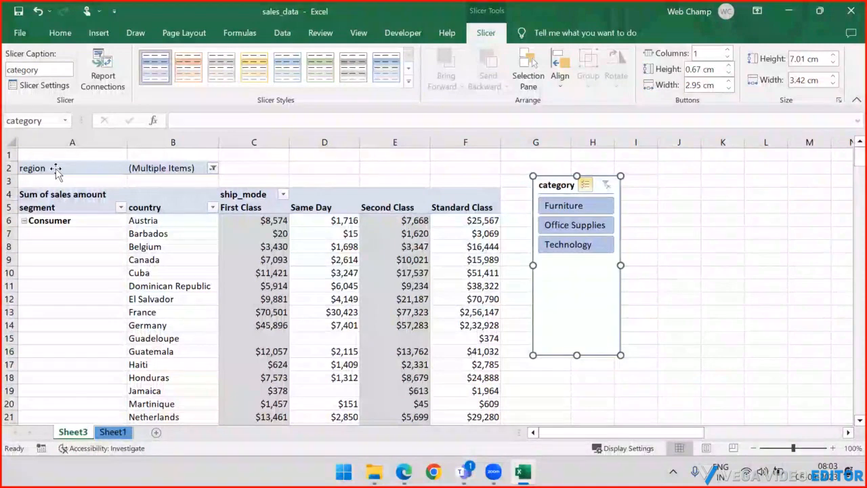
pyautogui.click(212, 168)
pyautogui.click(270, 166)
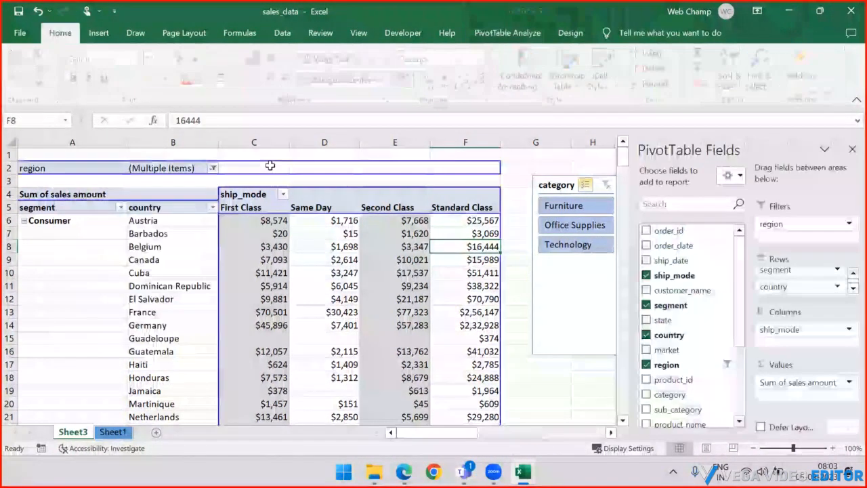
pyautogui.moveTo(560, 185); pyautogui.dragTo(546, 157)
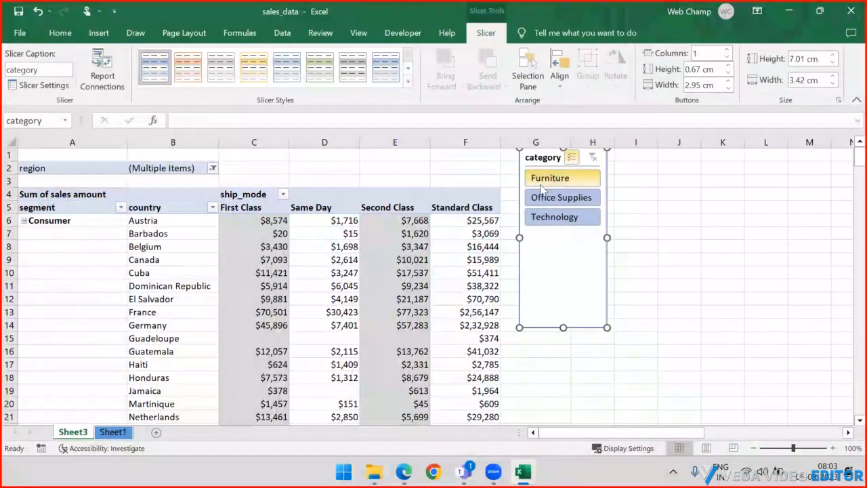
# Step: Toggle the slicer categories so only Furniture and Technology stay selected, and move the slicer down beside the ship mode headers
pyautogui.click(542, 179)
pyautogui.click(547, 197)
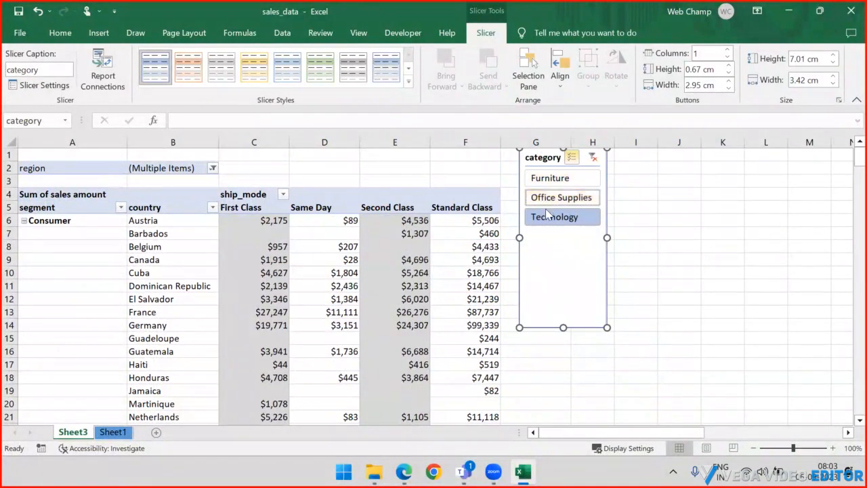
pyautogui.click(549, 215)
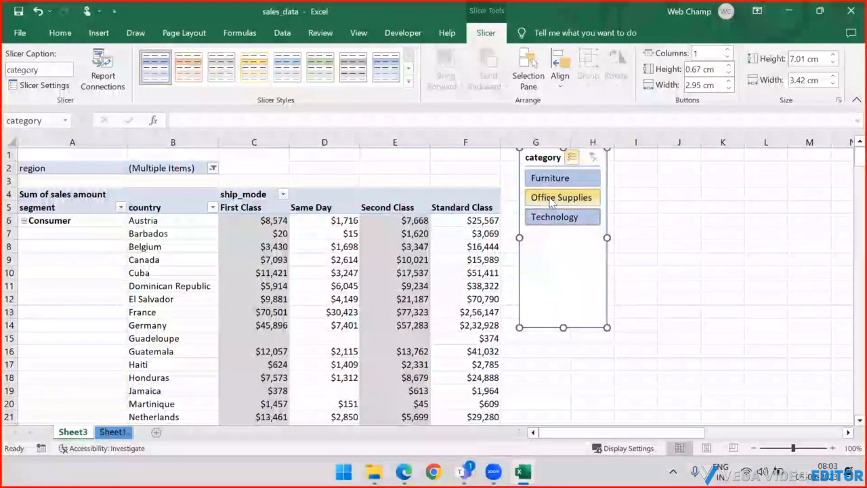
pyautogui.click(552, 201)
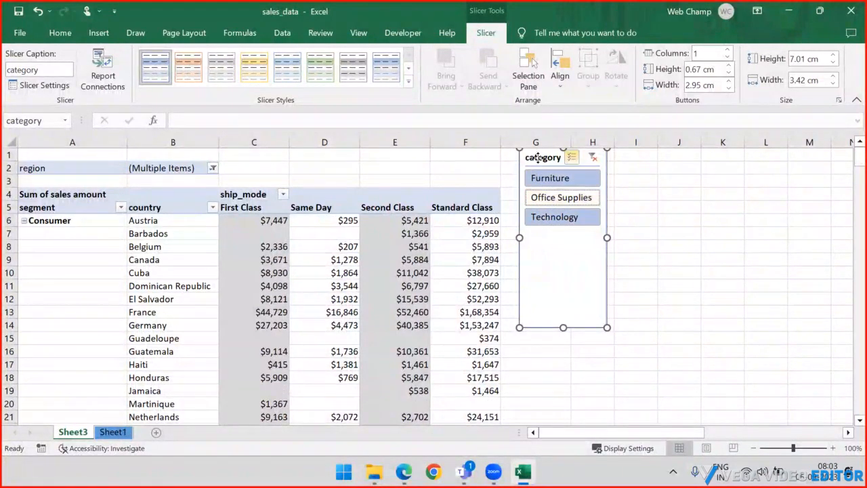
pyautogui.moveTo(538, 158); pyautogui.dragTo(534, 190)
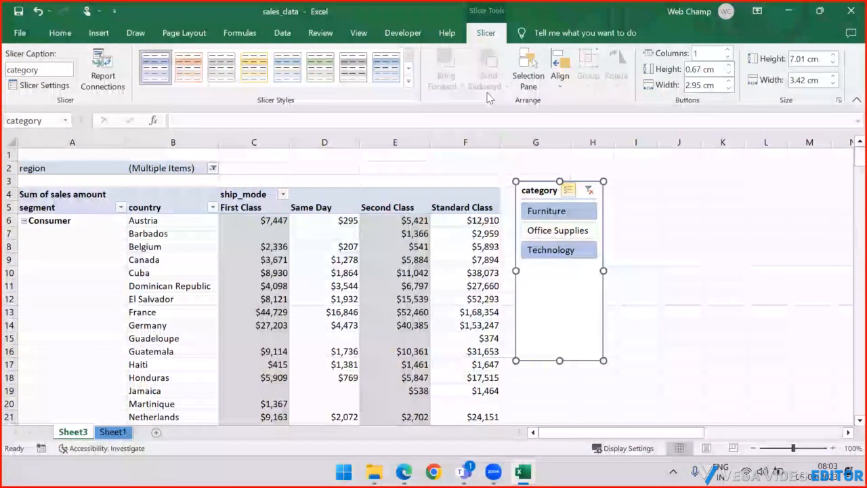
# Step: Try Insert Timeline from a PivotTable value without adding one, and move the category slicer slightly higher beside the table
pyautogui.click(465, 233)
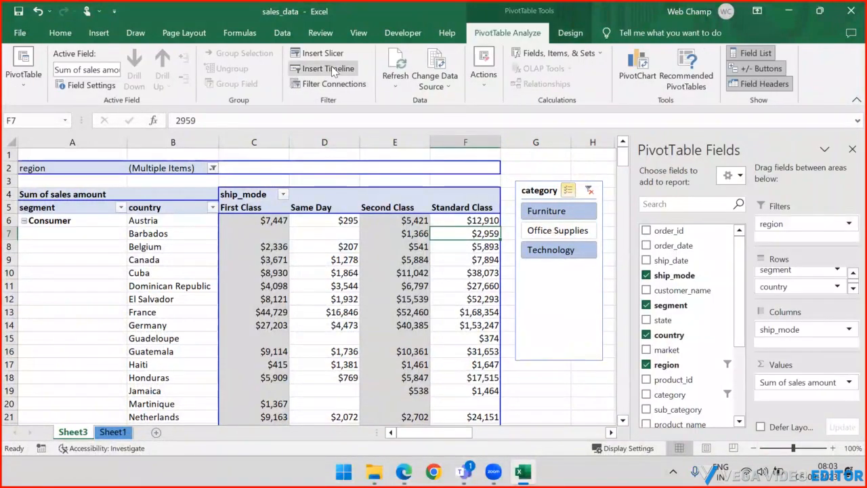
pyautogui.click(331, 68)
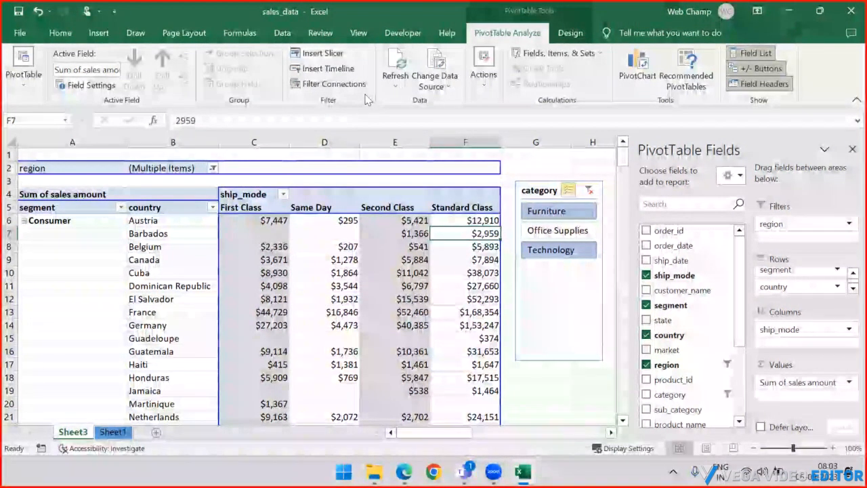
pyautogui.click(540, 211)
pyautogui.moveTo(535, 192); pyautogui.dragTo(547, 168)
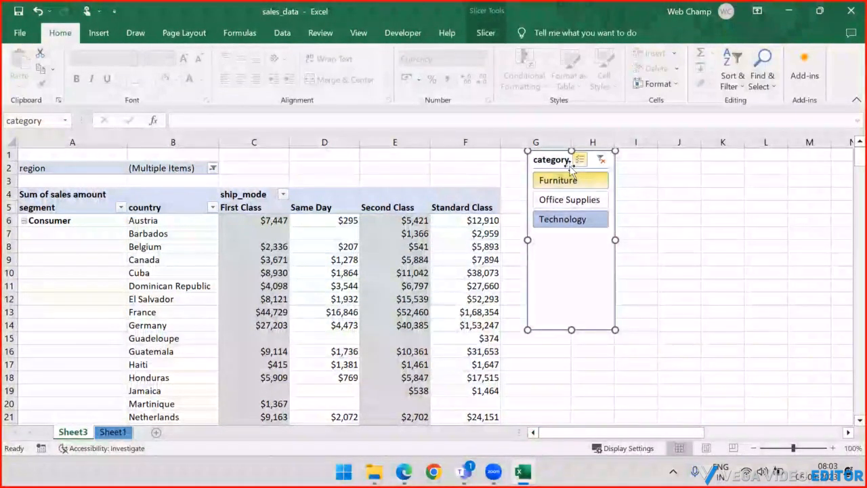
pyautogui.click(460, 228)
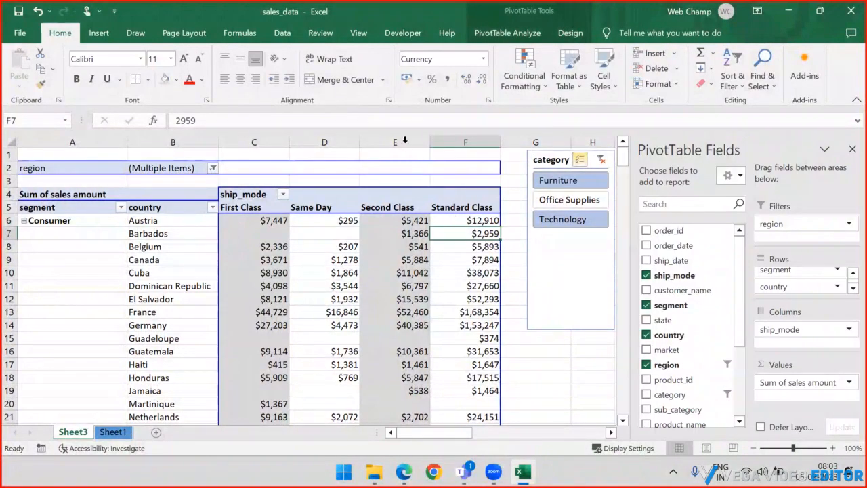
# Step: Review the PivotTable's filter connections for the category slicer and leave them without changes
pyautogui.click(508, 32)
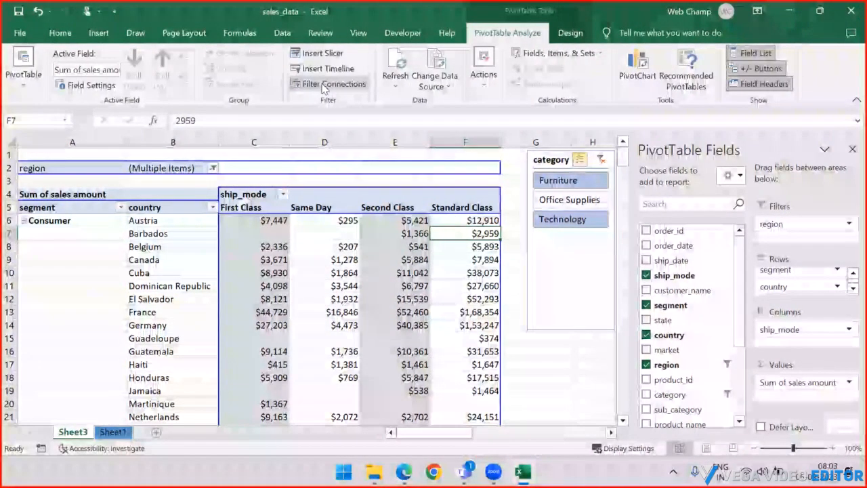
pyautogui.click(325, 84)
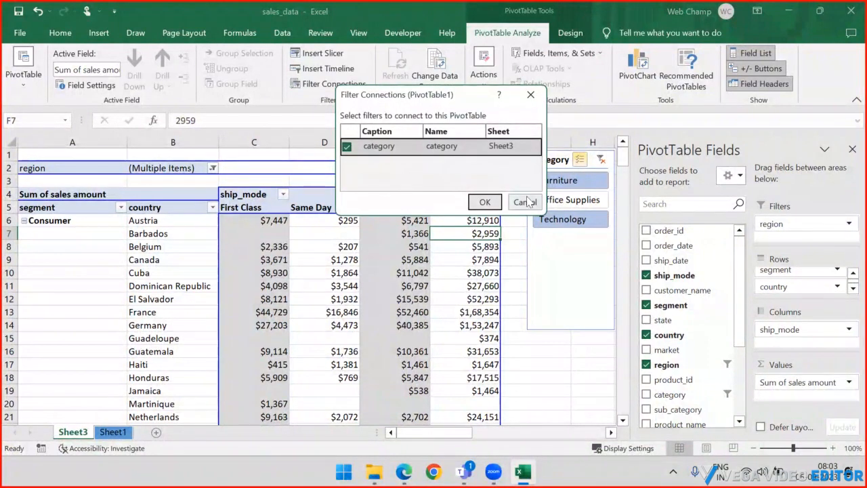
pyautogui.moveTo(454, 96); pyautogui.dragTo(380, 116)
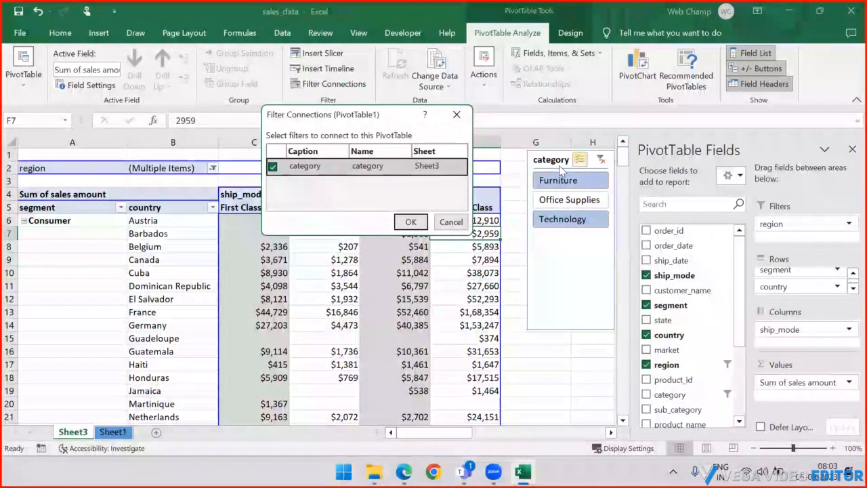
pyautogui.click(450, 222)
# Step: Shorten the category slicer so its frame ends just below its three category entries
pyautogui.click(571, 302)
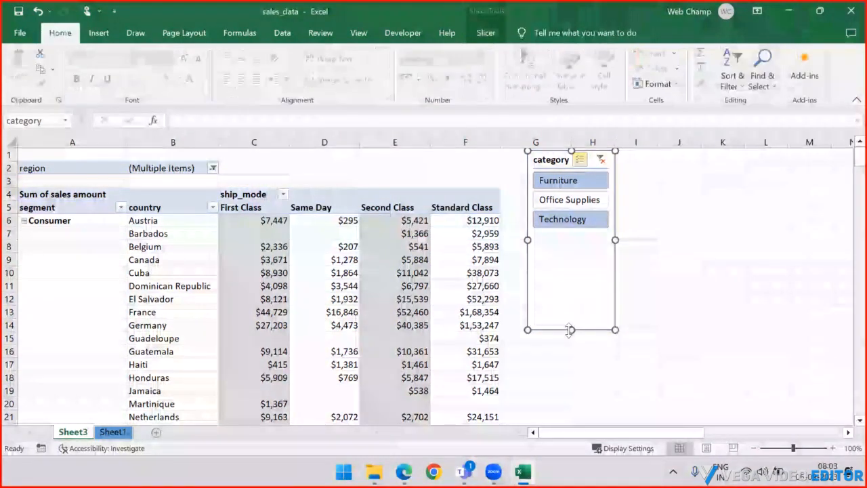
pyautogui.moveTo(571, 239); pyautogui.dragTo(571, 240)
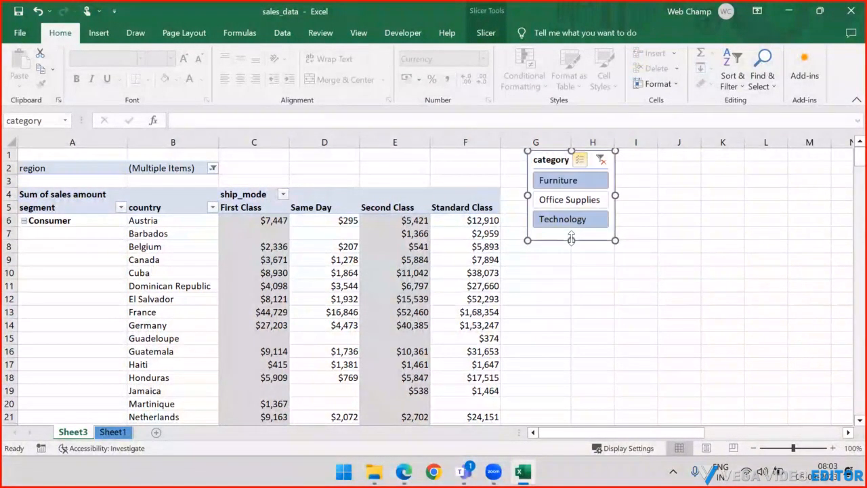
pyautogui.click(459, 237)
# Step: Insert a product_name slicer, placed to the right of the category slicer, and lengthen it to 10.44 cm
pyautogui.click(569, 33)
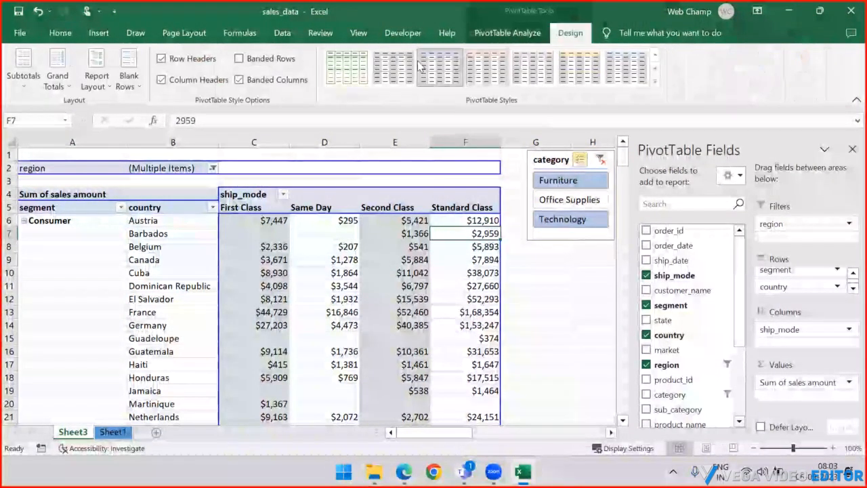
pyautogui.click(507, 32)
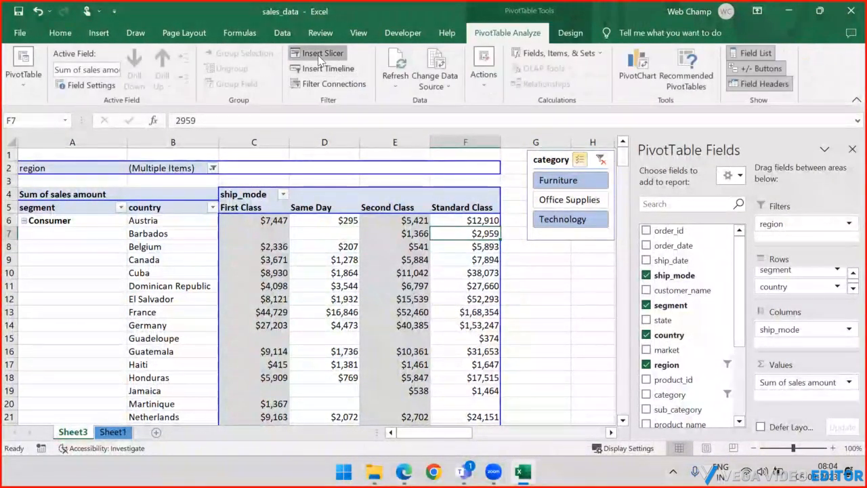
pyautogui.click(321, 56)
pyautogui.scroll(-1, 332, 114)
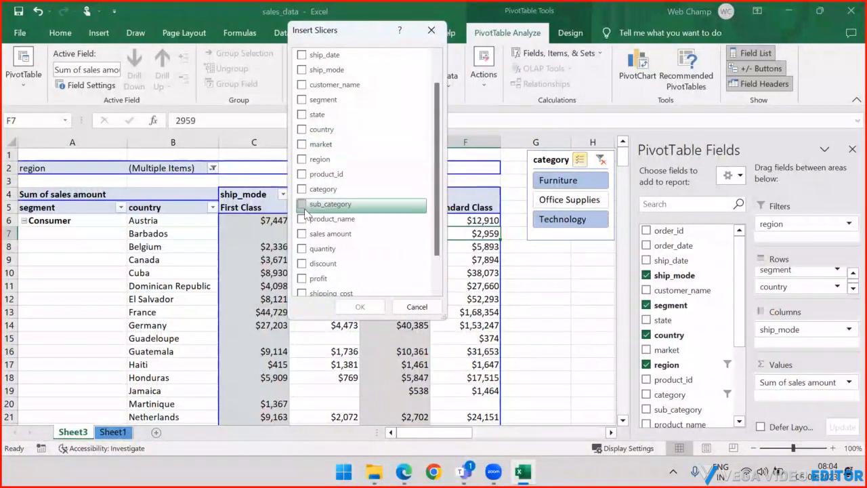
pyautogui.click(326, 219)
pyautogui.click(359, 306)
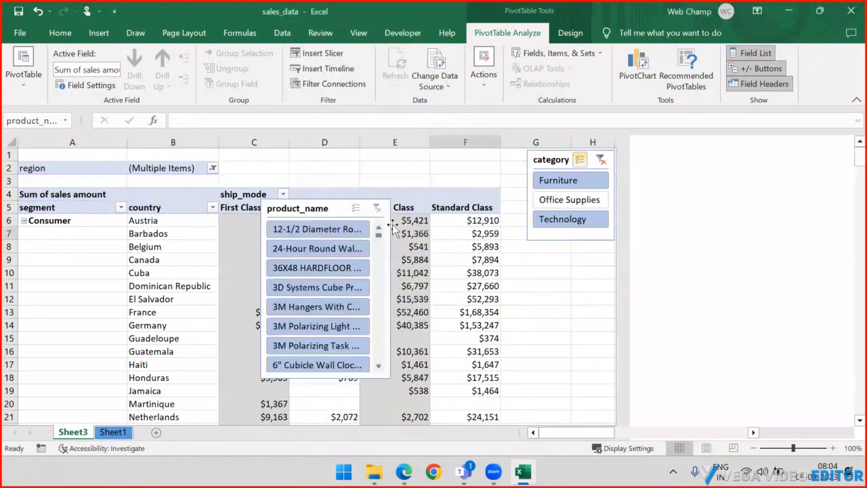
pyautogui.moveTo(336, 211); pyautogui.dragTo(741, 160)
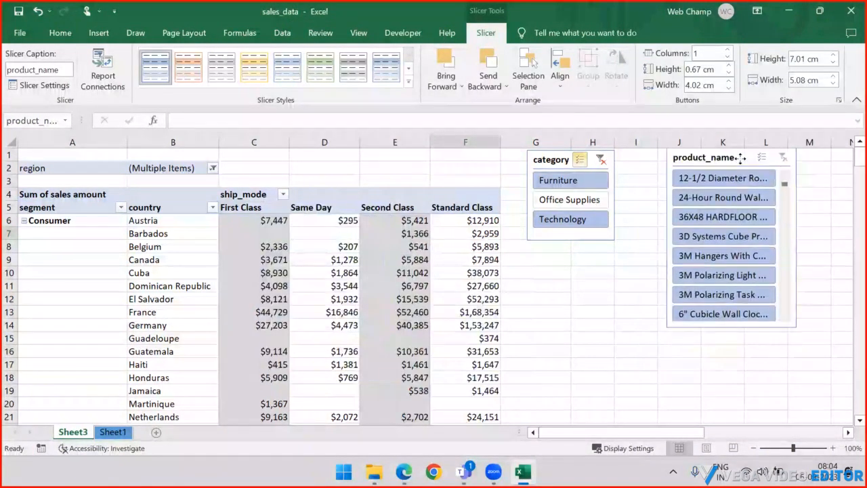
pyautogui.moveTo(732, 328); pyautogui.dragTo(749, 416)
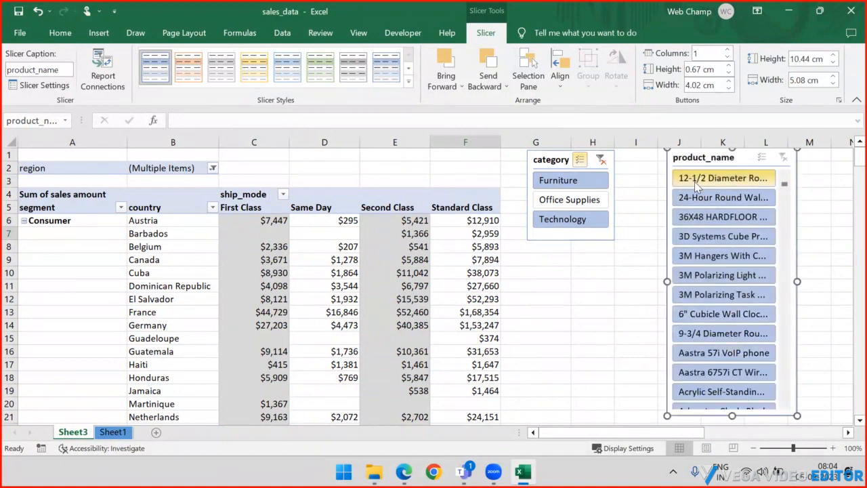
# Step: Filter the product_name slicer to the eleven consecutive products from 12-1/2 Diameter Ro... through Aastra 6757i CT Wir..
pyautogui.click(718, 178)
pyautogui.keyDown('ctrl'); pyautogui.click(694, 203); pyautogui.keyUp('ctrl')
pyautogui.keyDown('ctrl'); pyautogui.click(693, 218); pyautogui.keyUp('ctrl')
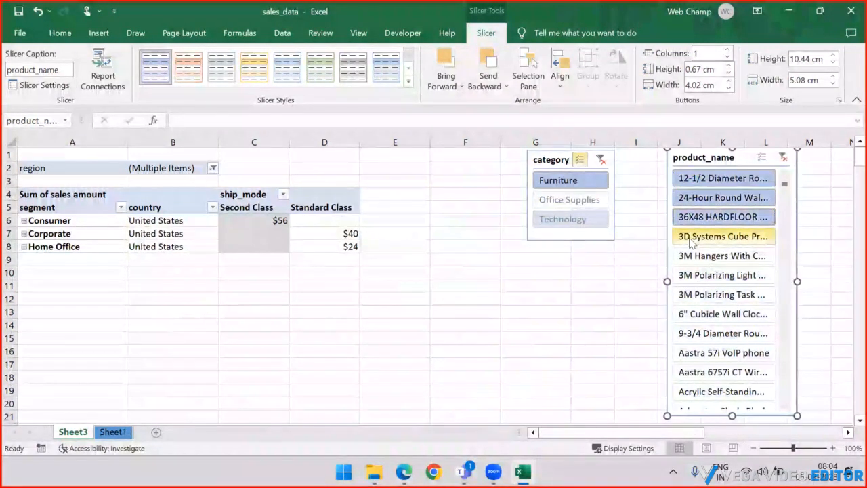
pyautogui.keyDown('ctrl'); pyautogui.click(688, 237); pyautogui.keyUp('ctrl')
pyautogui.keyDown('ctrl'); pyautogui.click(688, 260); pyautogui.keyUp('ctrl')
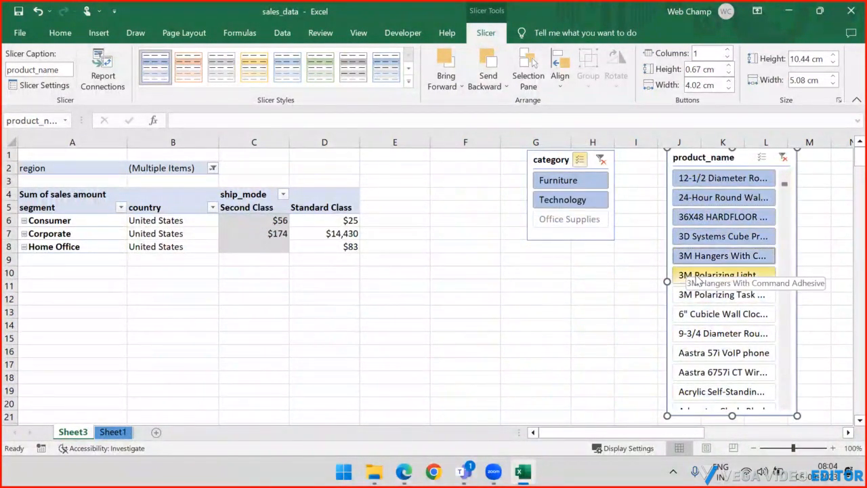
pyautogui.keyDown('ctrl'); pyautogui.click(690, 276); pyautogui.keyUp('ctrl')
pyautogui.keyDown('ctrl'); pyautogui.click(693, 296); pyautogui.keyUp('ctrl')
pyautogui.keyDown('ctrl'); pyautogui.click(697, 315); pyautogui.keyUp('ctrl')
pyautogui.keyDown('ctrl'); pyautogui.click(697, 334); pyautogui.keyUp('ctrl')
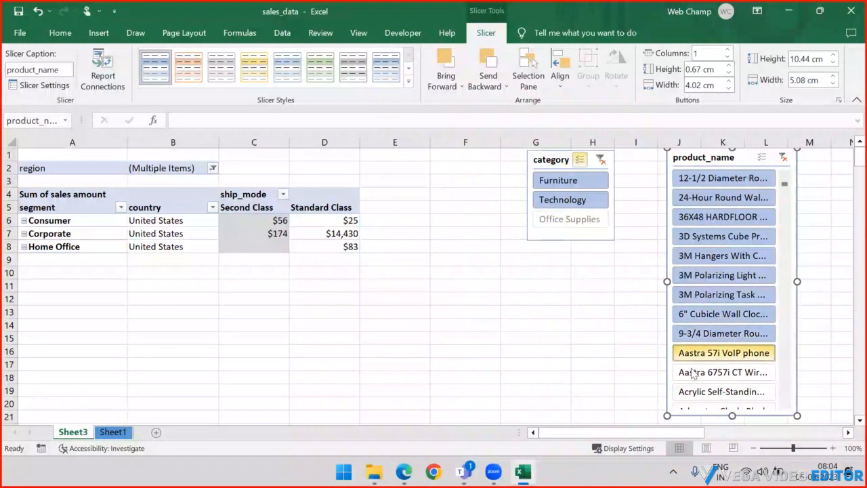
pyautogui.keyDown('ctrl'); pyautogui.click(698, 353); pyautogui.keyUp('ctrl')
pyautogui.keyDown('ctrl'); pyautogui.click(699, 373); pyautogui.keyUp('ctrl')
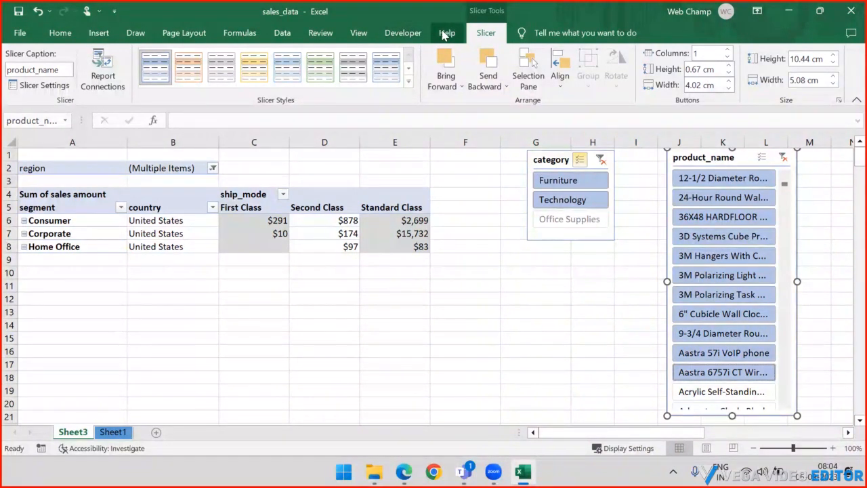
# Step: Disconnect the product_name slicer from the PivotTable through Filter Connections, leaving the category slicer connected
pyautogui.click(371, 224)
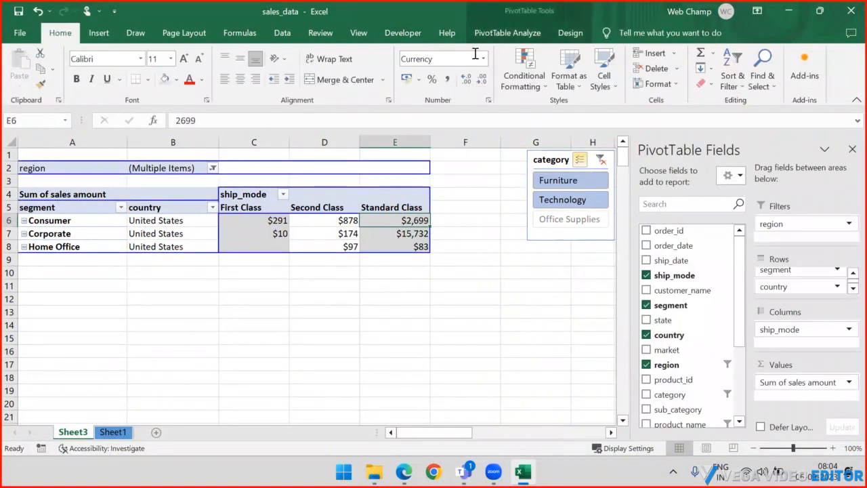
pyautogui.click(507, 33)
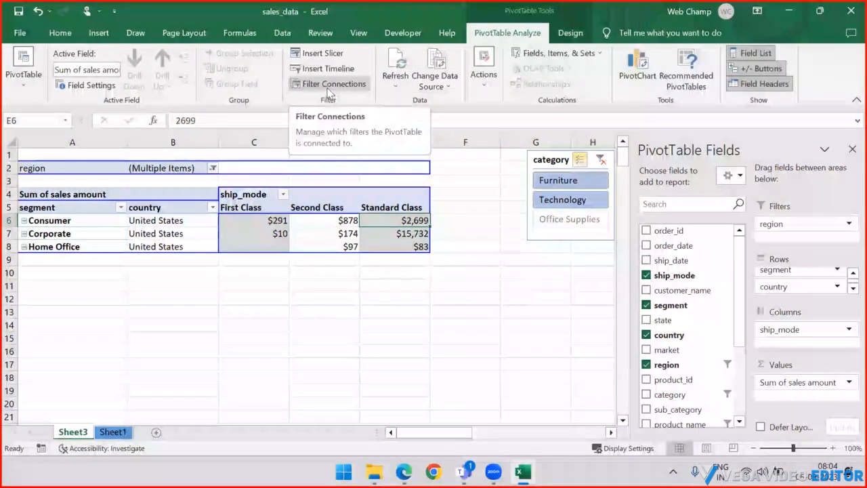
pyautogui.click(528, 295)
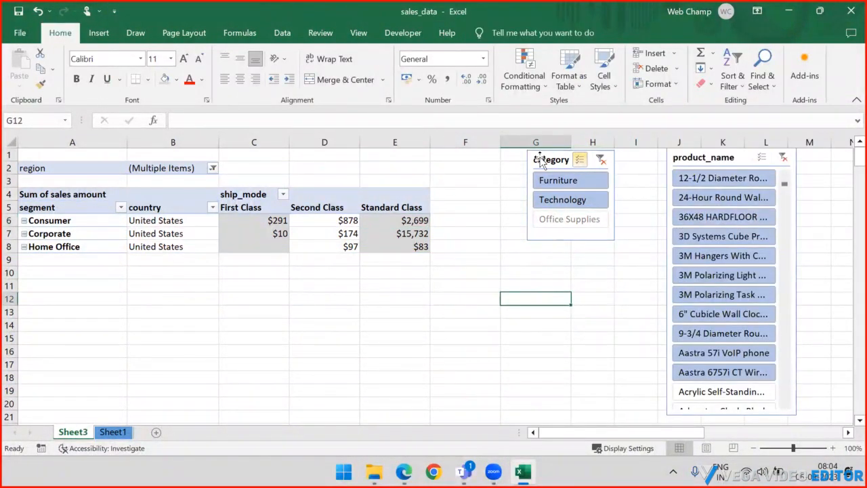
pyautogui.click(379, 234)
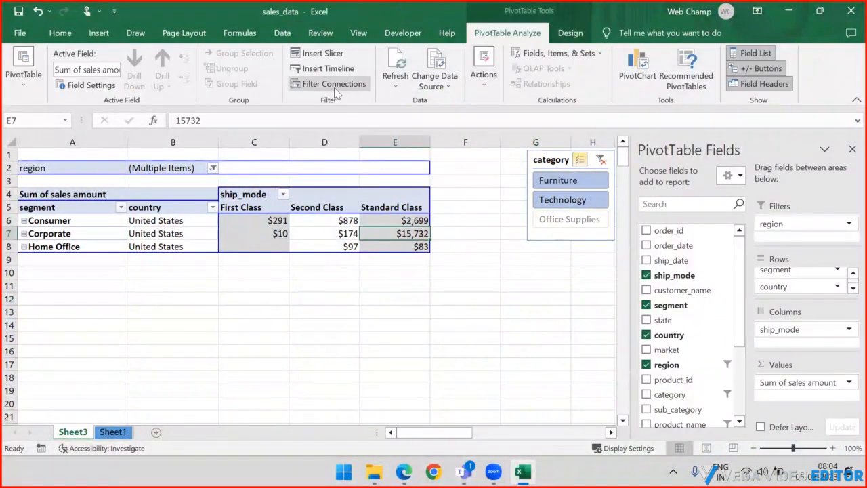
pyautogui.click(333, 87)
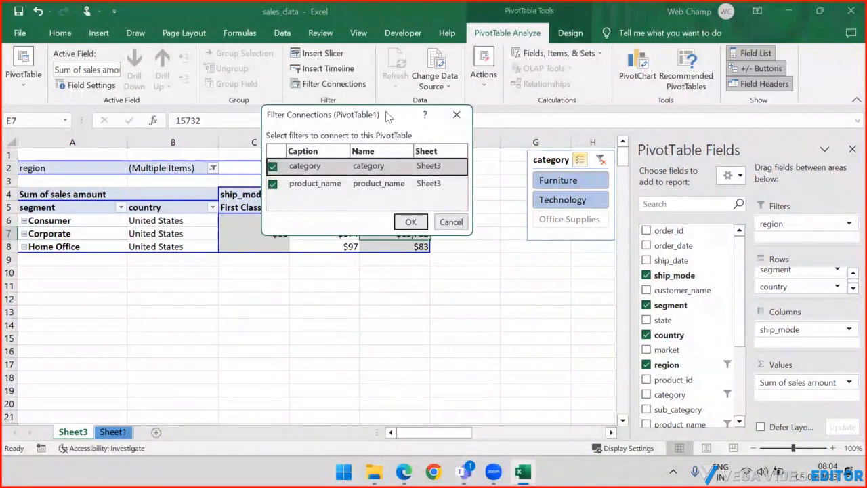
pyautogui.moveTo(388, 116); pyautogui.dragTo(322, 163)
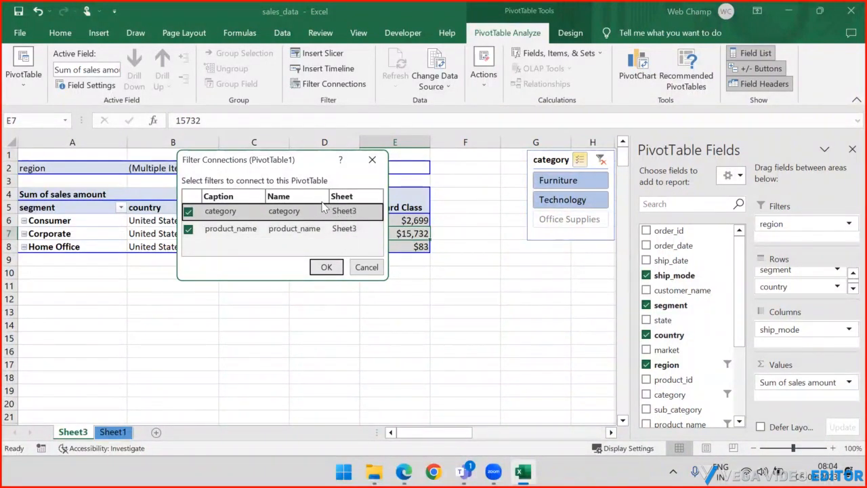
pyautogui.click(188, 229)
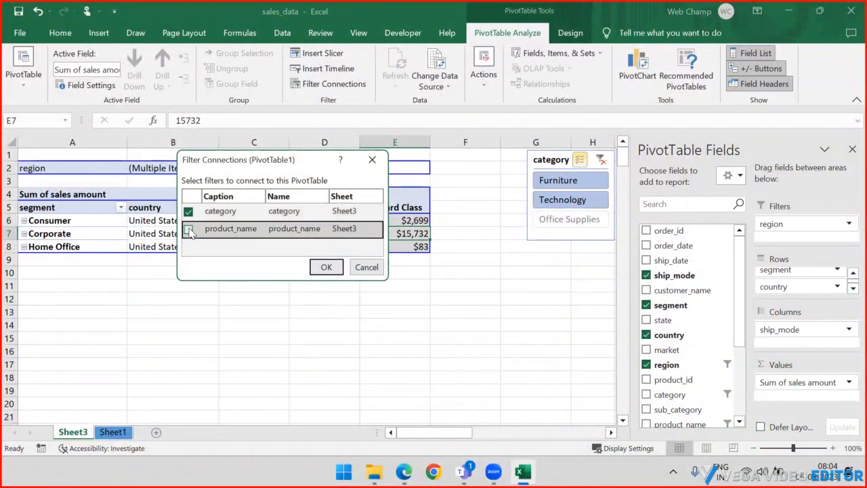
pyautogui.click(319, 270)
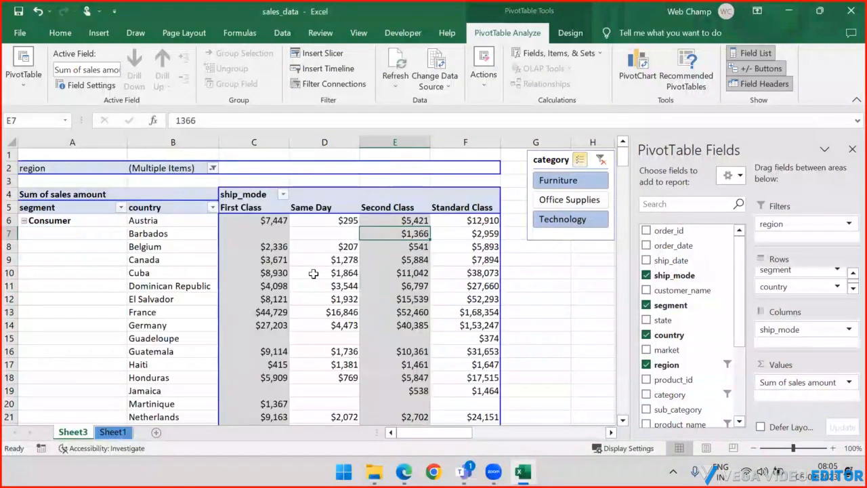
# Step: Try several single products in the disconnected product_name slicer, ending with the 1/4 Fold Party Desig... product selected
pyautogui.click(545, 264)
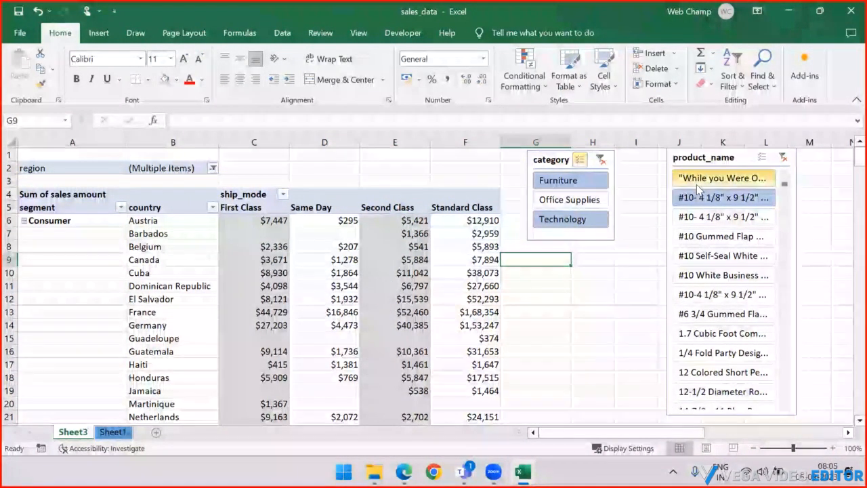
pyautogui.click(702, 256)
pyautogui.click(698, 310)
pyautogui.click(686, 349)
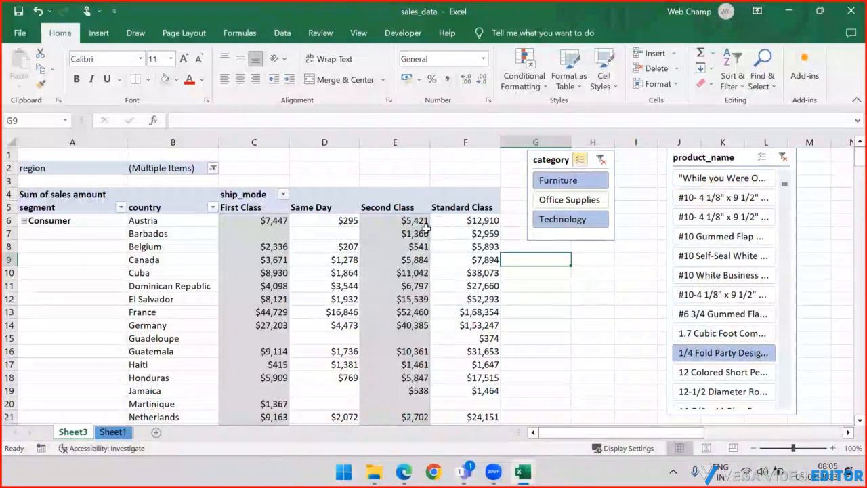
# Step: Move the category slicer slightly closer to the PivotTable's Standard Class column, and select Canada's Standard Class value
pyautogui.click(451, 233)
pyautogui.click(507, 32)
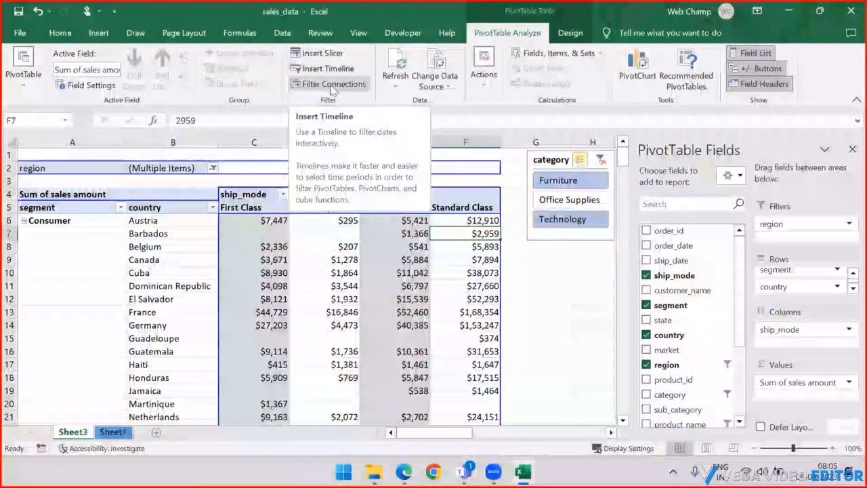
pyautogui.moveTo(547, 155); pyautogui.dragTo(531, 155)
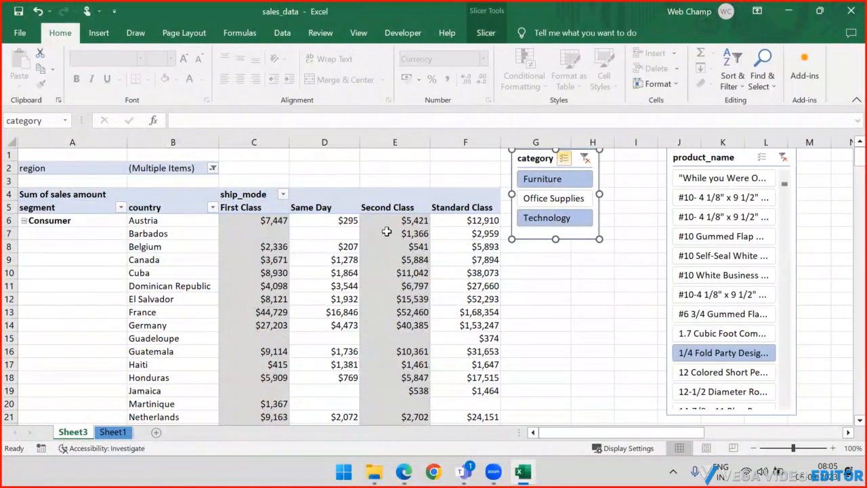
pyautogui.click(453, 236)
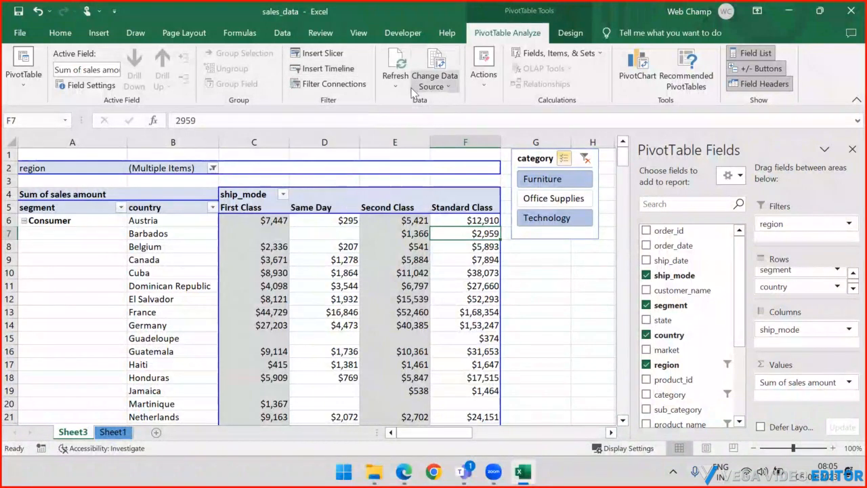
pyautogui.click(444, 254)
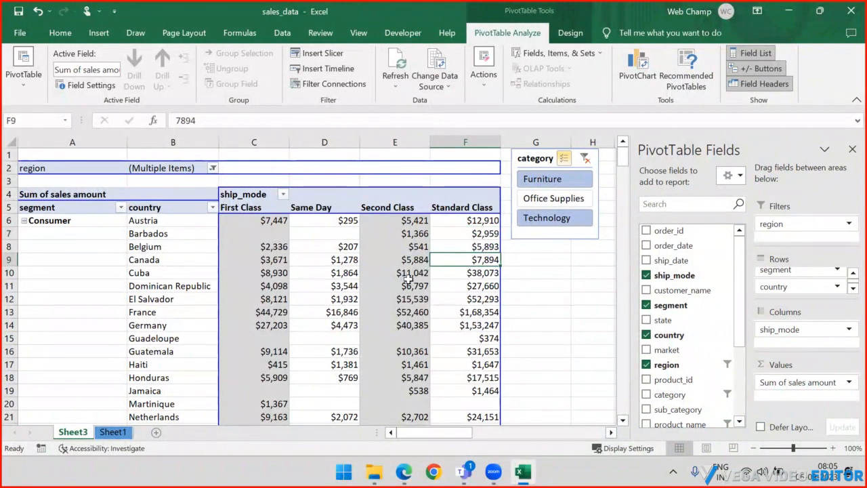
# Step: Check the source data on Sheet1, and refresh the Sheet3 PivotTable with both Refresh All and Refresh
pyautogui.click(113, 434)
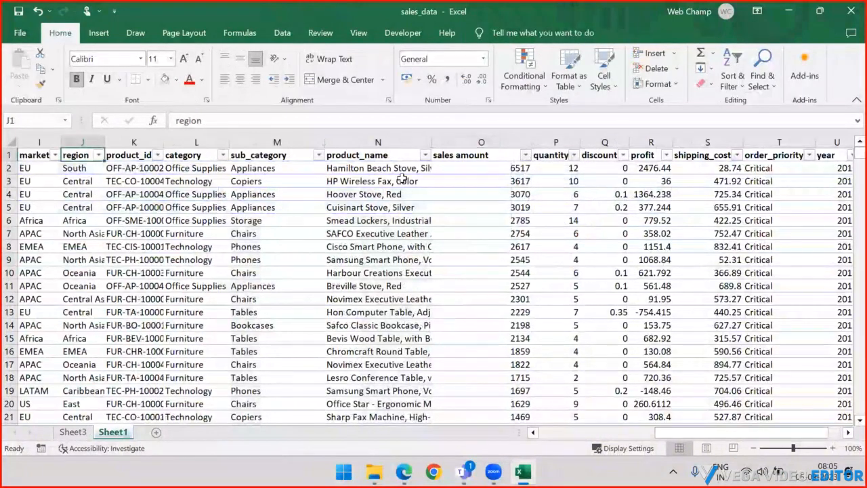
pyautogui.hotkey('ctrl', 'pageup')
pyautogui.click(401, 85)
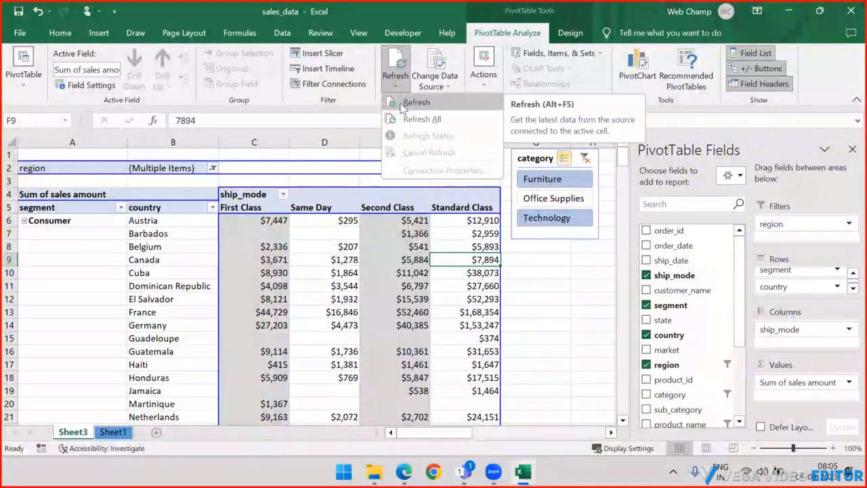
pyautogui.click(427, 129)
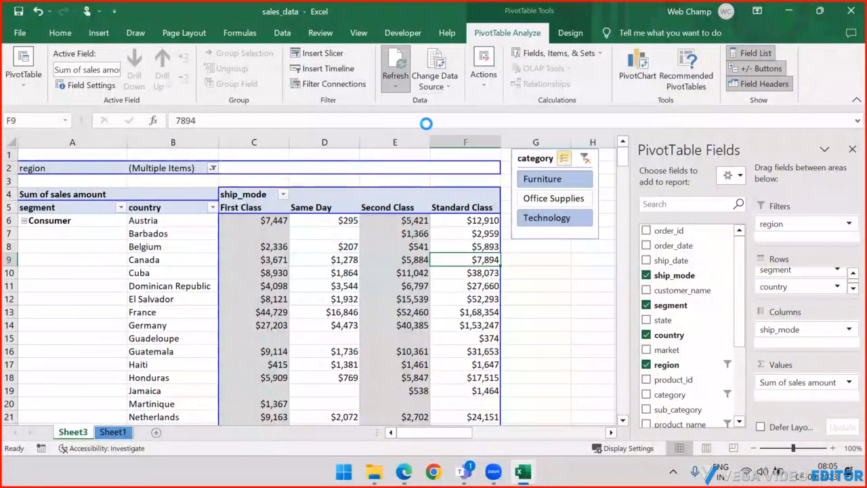
pyautogui.click(401, 87)
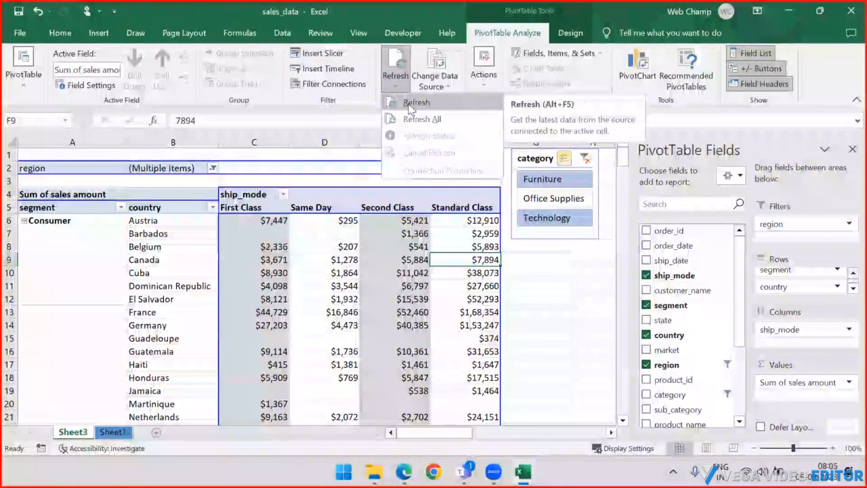
pyautogui.click(411, 105)
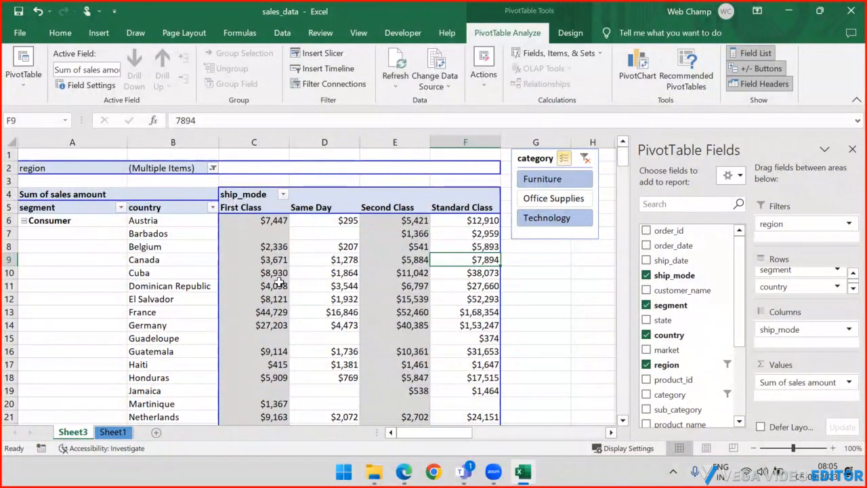
# Step: Review the source data on Sheet1 and select the block from the market header through the last column and row
pyautogui.click(101, 433)
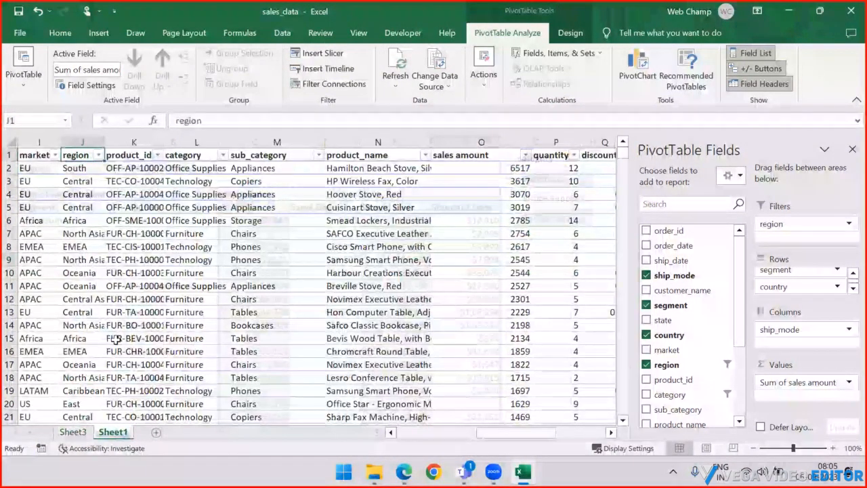
pyautogui.hotkey('ctrl', 'pageup')
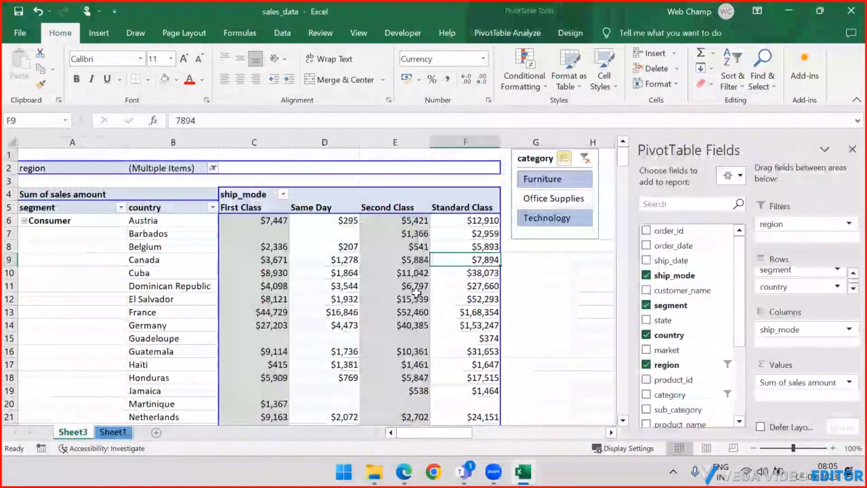
pyautogui.click(507, 33)
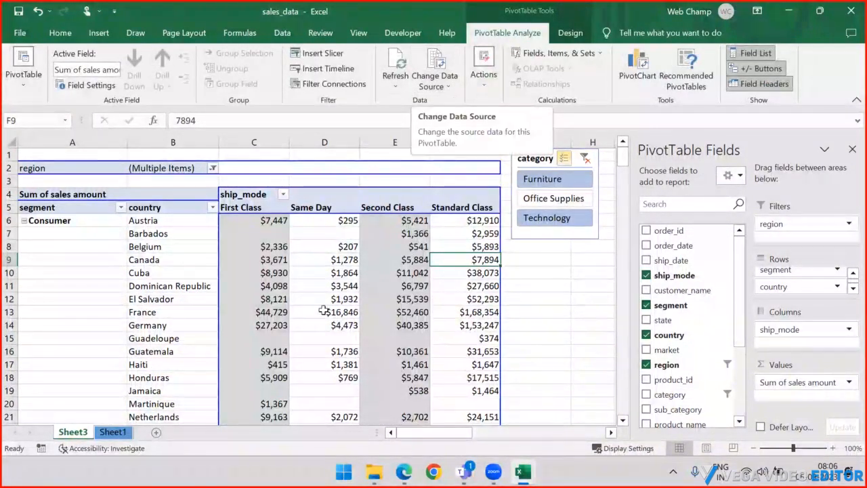
pyautogui.click(113, 431)
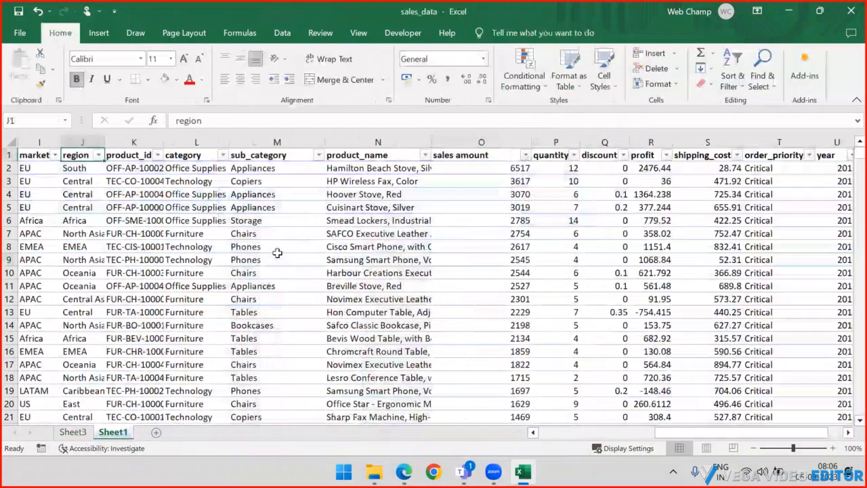
pyautogui.press('Left')
pyautogui.hotkey('ctrl', 'shift', 'Right')
pyautogui.hotkey('ctrl', 'shift', 'Down')
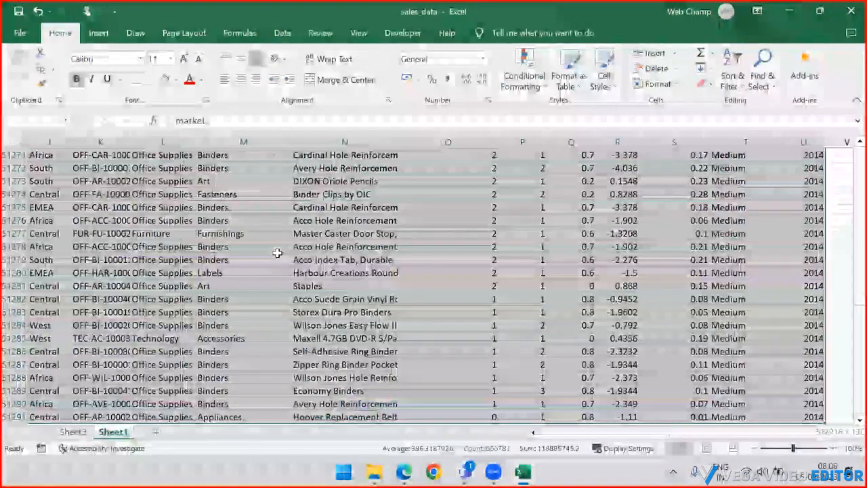
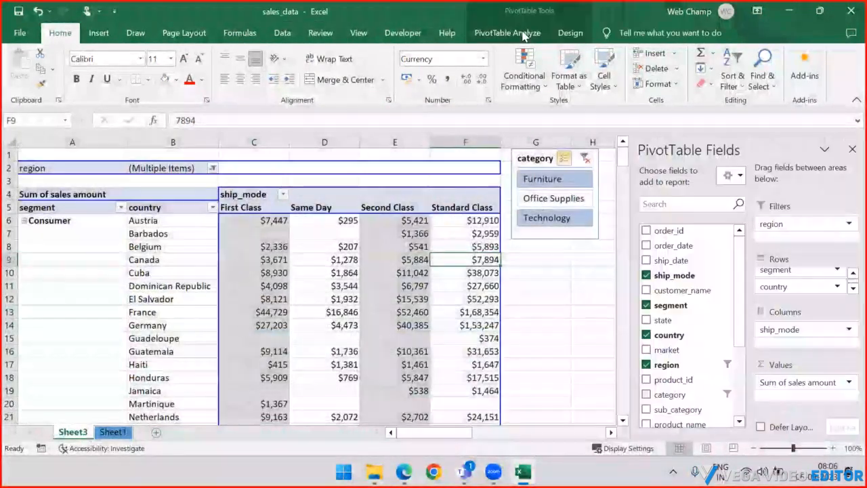
pyautogui.click(519, 33)
pyautogui.click(441, 87)
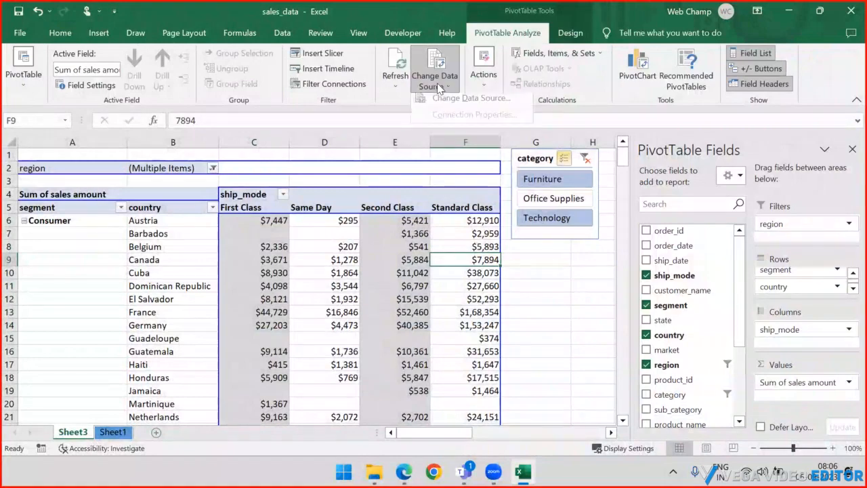
pyautogui.click(455, 103)
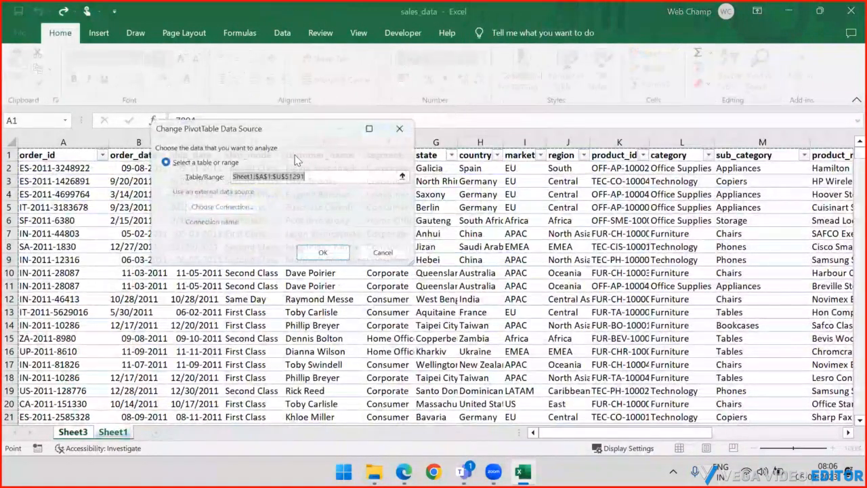
pyautogui.click(305, 176)
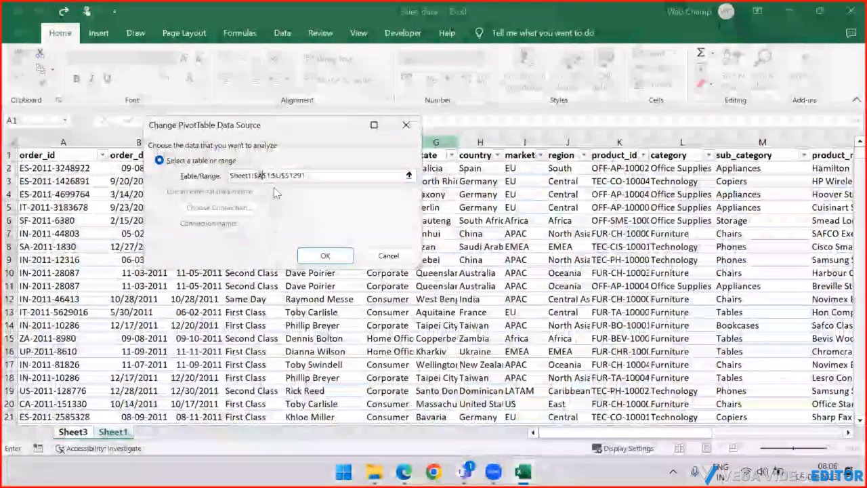
pyautogui.hotkey('shift', 'Right')
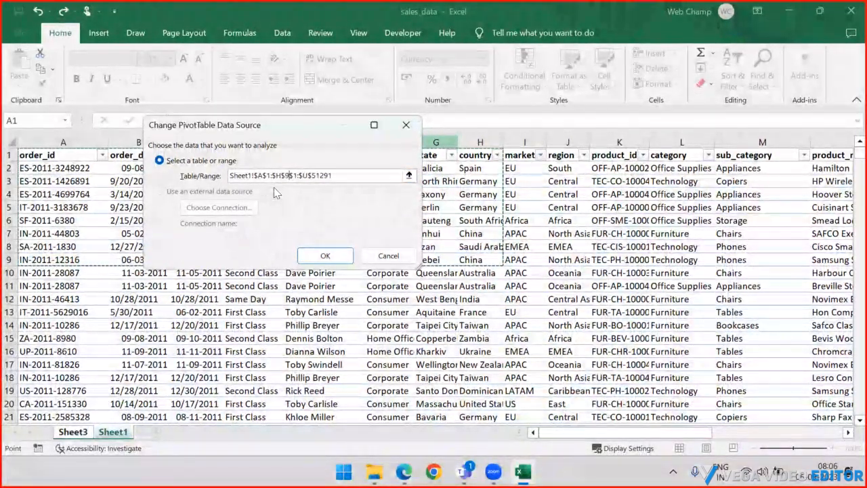
pyautogui.press('Escape')
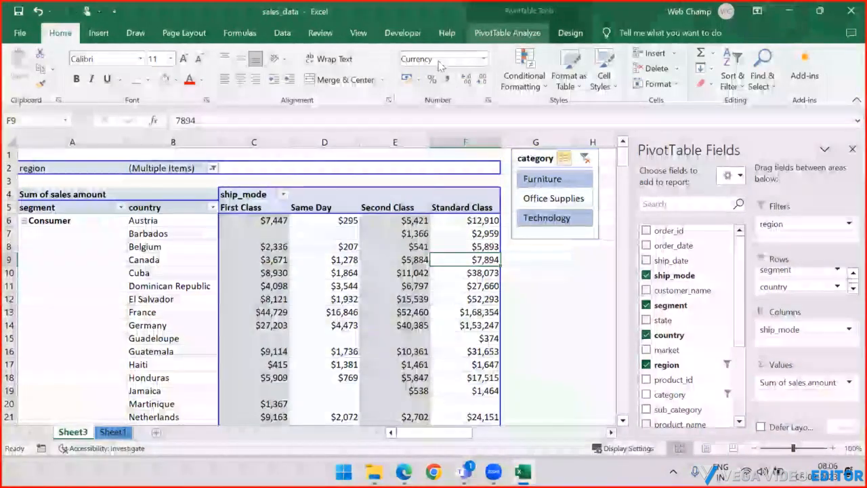
# Step: Open Change Data Source for the Sheet3 PivotTable and extend its table range to Sheet1!$A$1:$U$99999
pyautogui.click(507, 32)
pyautogui.click(433, 76)
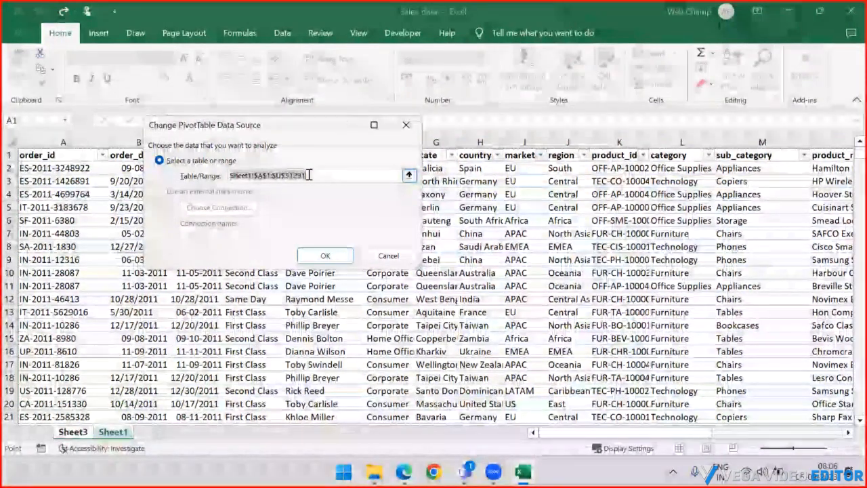
pyautogui.click(310, 176)
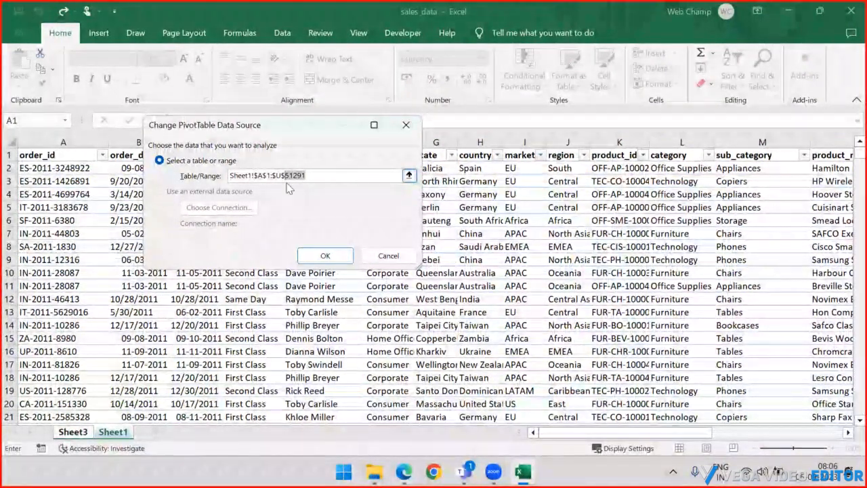
pyautogui.write('99')
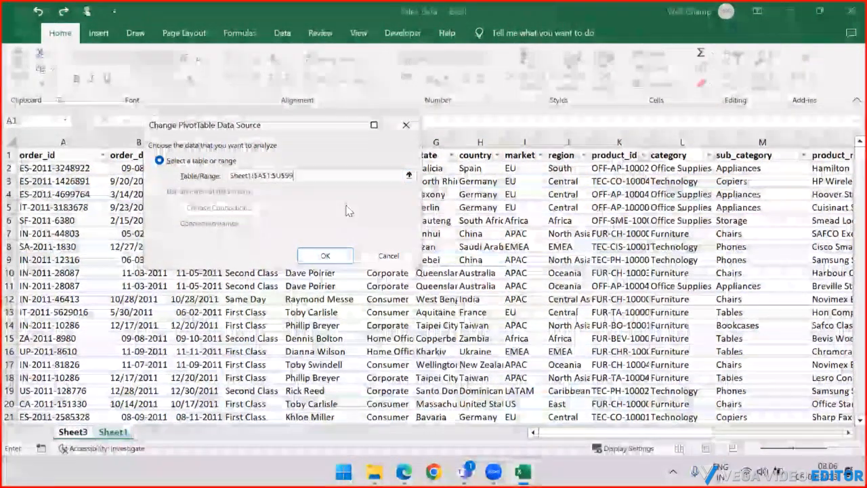
pyautogui.write('9999')
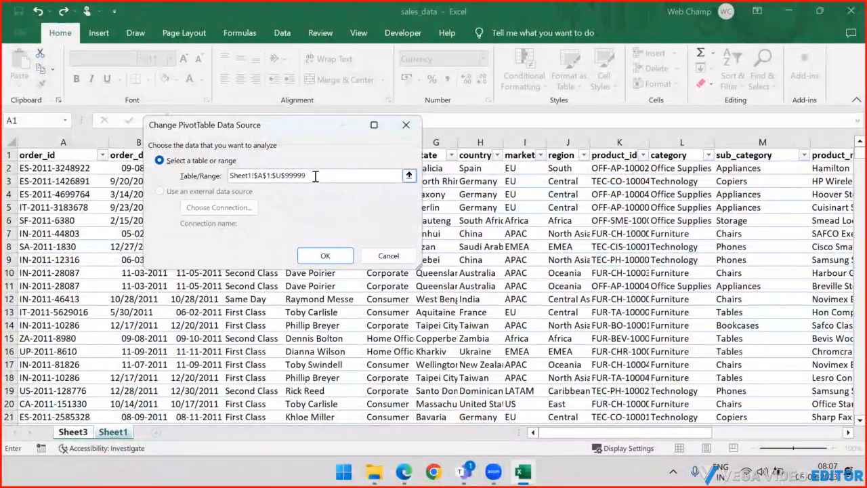
# Step: Replace the PivotTable's source range with the entire columns Sheet1!$A:$U and apply the change
pyautogui.moveTo(316, 176); pyautogui.dragTo(232, 169)
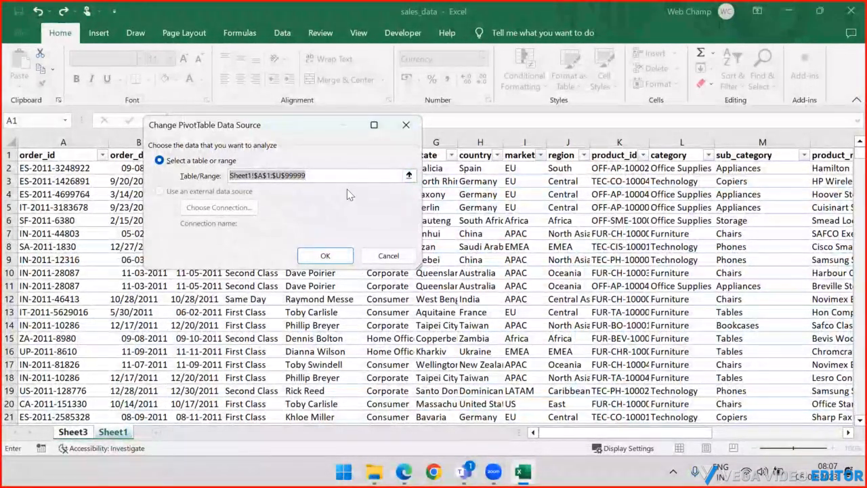
pyautogui.press('Delete')
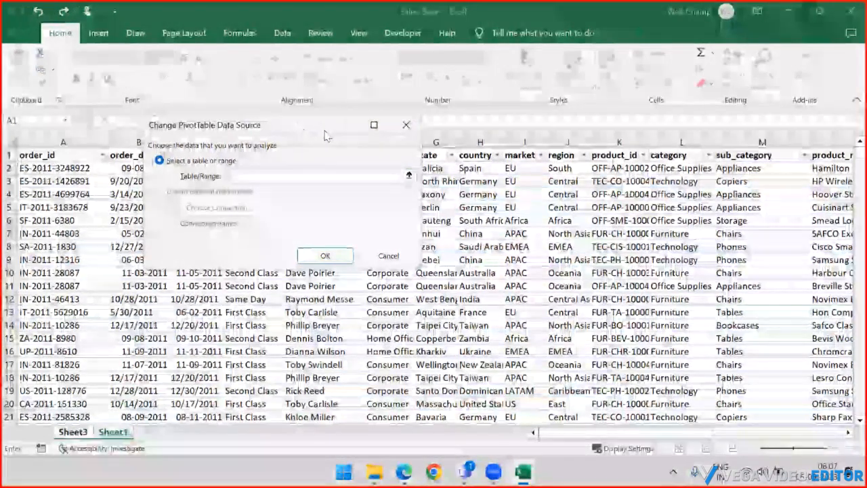
pyautogui.moveTo(325, 137); pyautogui.dragTo(718, 15)
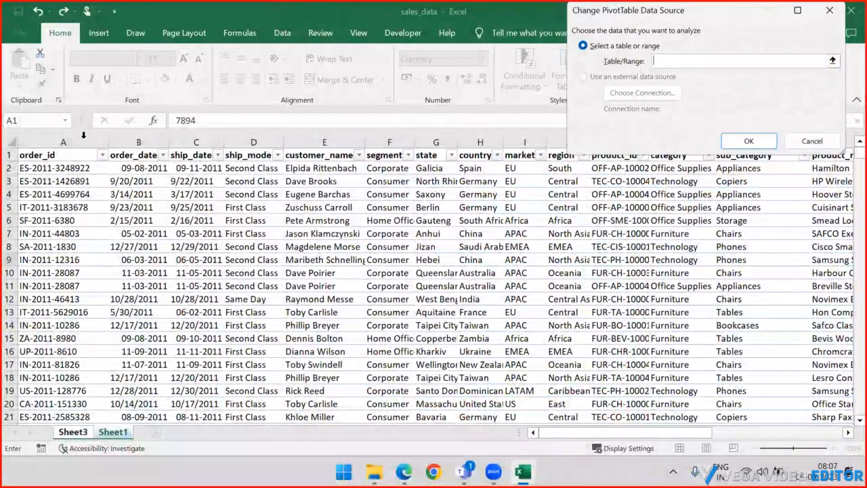
pyautogui.click(82, 138)
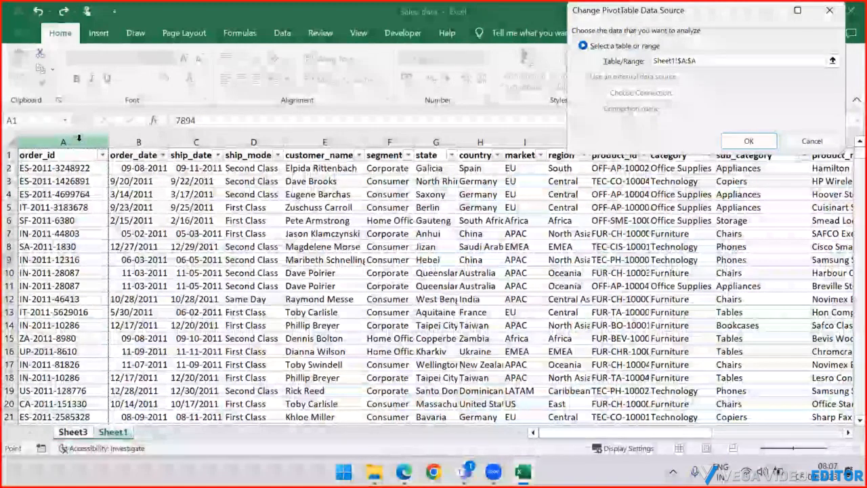
pyautogui.hotkey('ctrl', 'shift', 'Right')
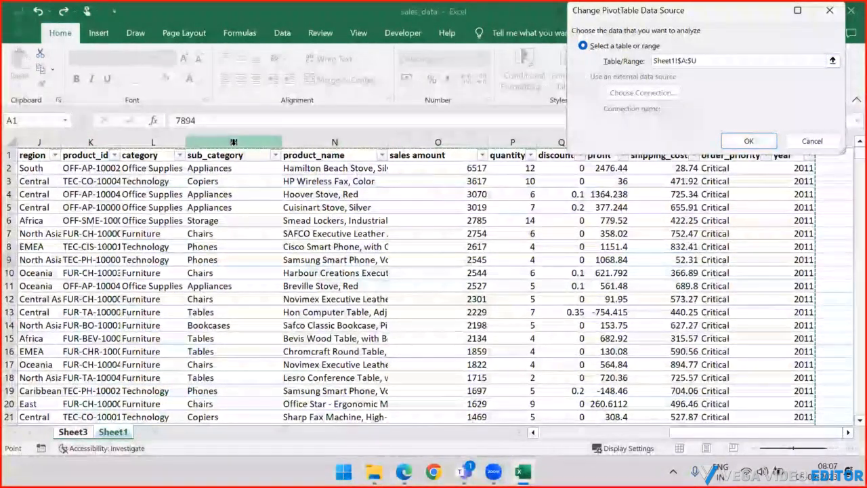
pyautogui.click(751, 141)
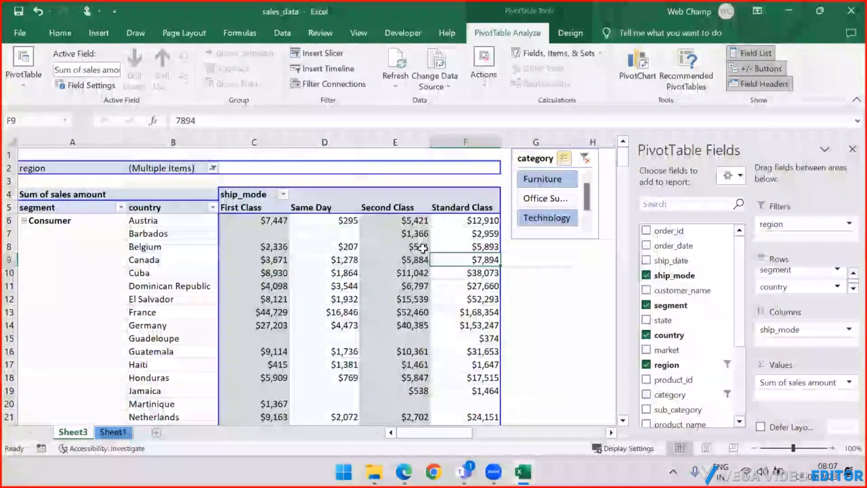
# Step: Select Canada's First Class value in the Consumer segment, refresh the PivotTable, and look through its rows
pyautogui.moveTo(421, 249)
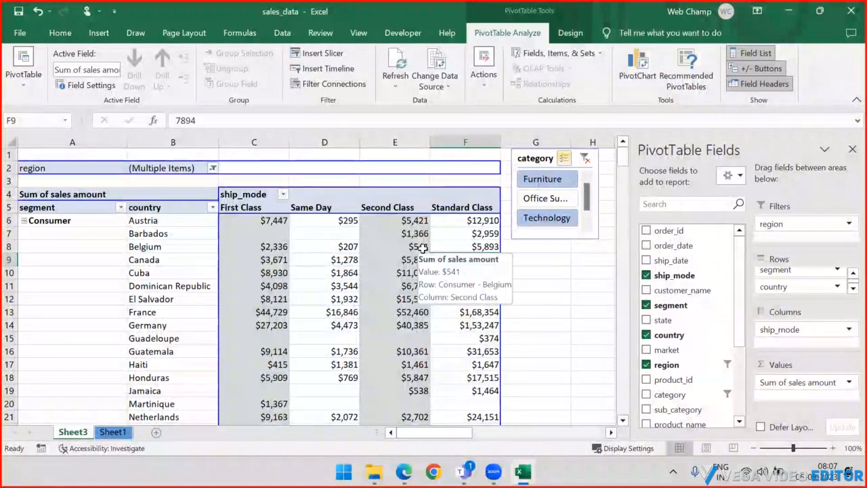
pyautogui.click(264, 261)
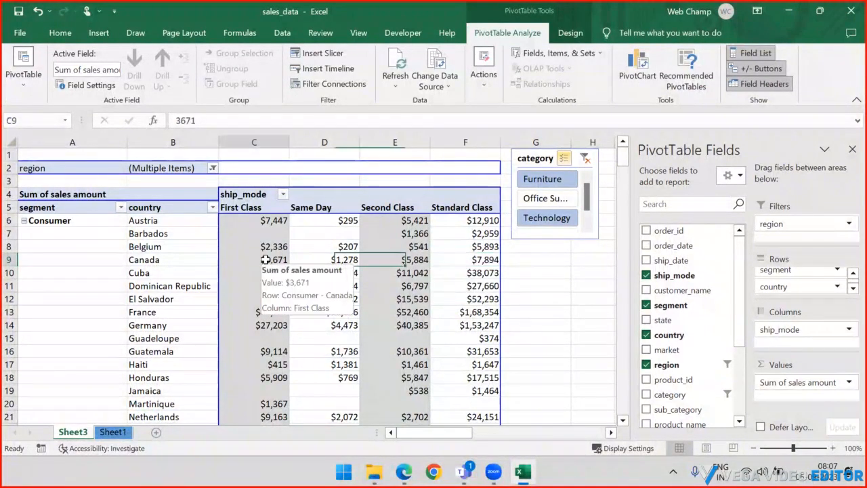
pyautogui.click(395, 90)
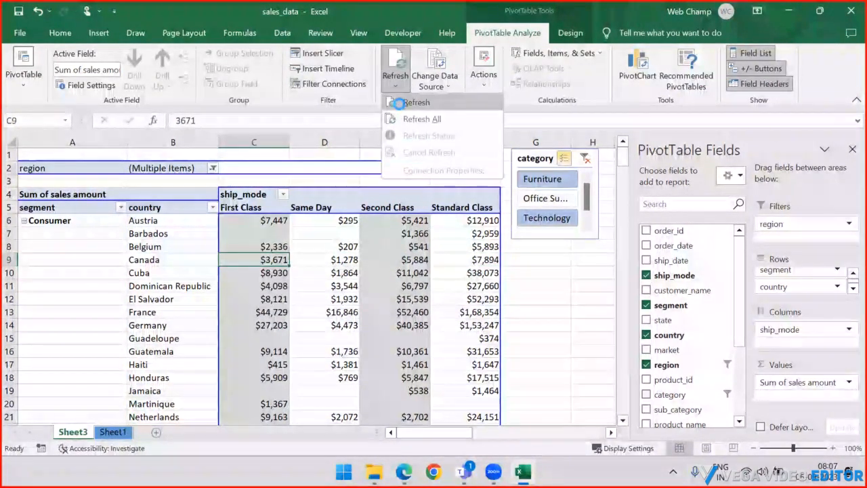
pyautogui.click(399, 101)
pyautogui.scroll(-16, 261, 249)
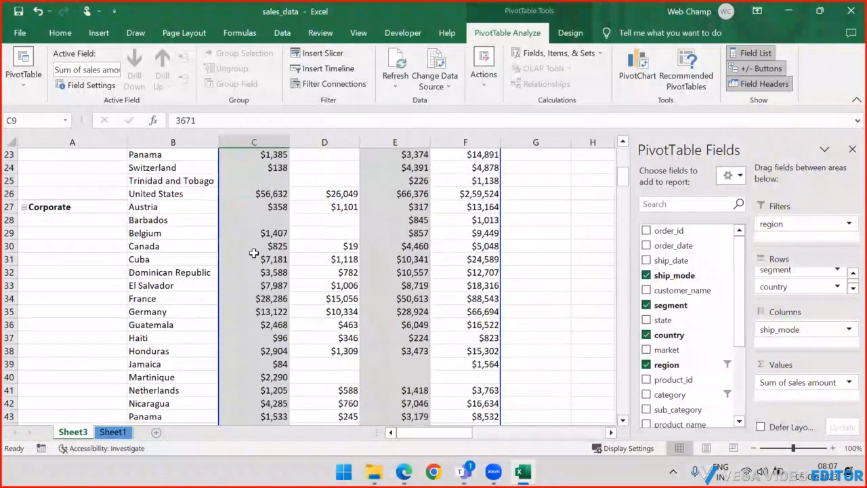
pyautogui.scroll(16, 254, 253)
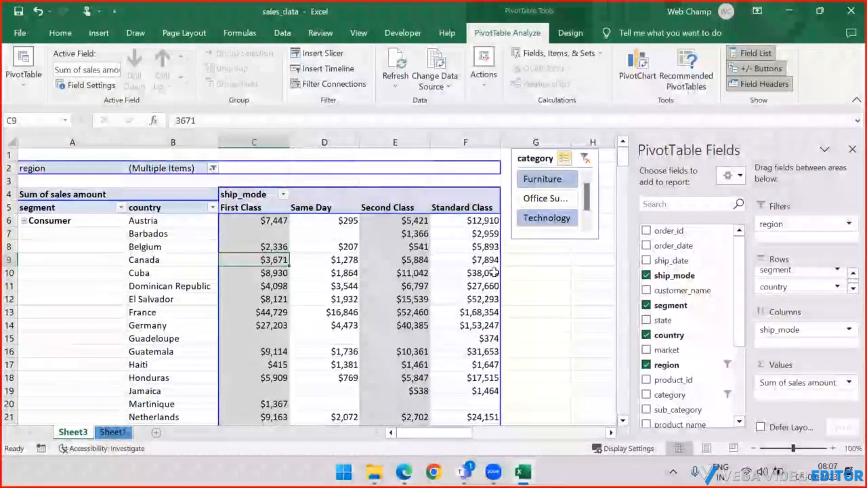
# Step: Shift the category slicer slightly away from the PivotTable and the product_name slicer slightly toward it, and select Barbados's Standard Class value
pyautogui.moveTo(539, 158); pyautogui.dragTo(554, 157)
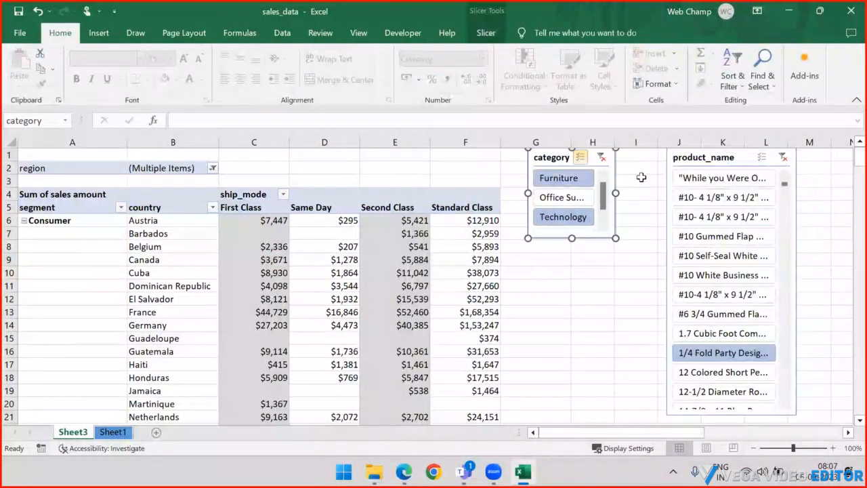
pyautogui.moveTo(704, 156); pyautogui.dragTo(695, 156)
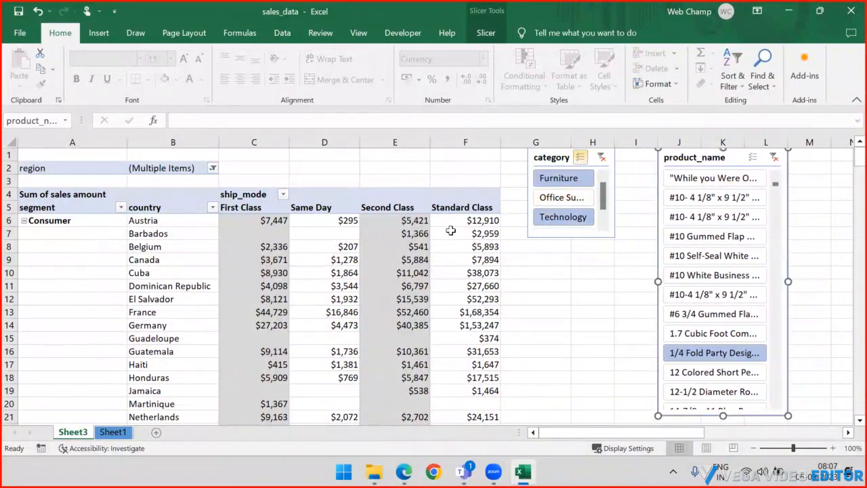
pyautogui.click(110, 436)
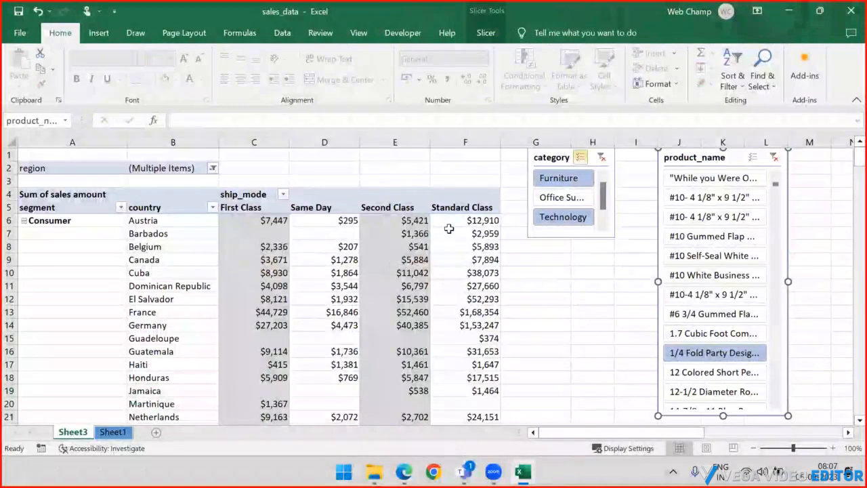
pyautogui.click(449, 230)
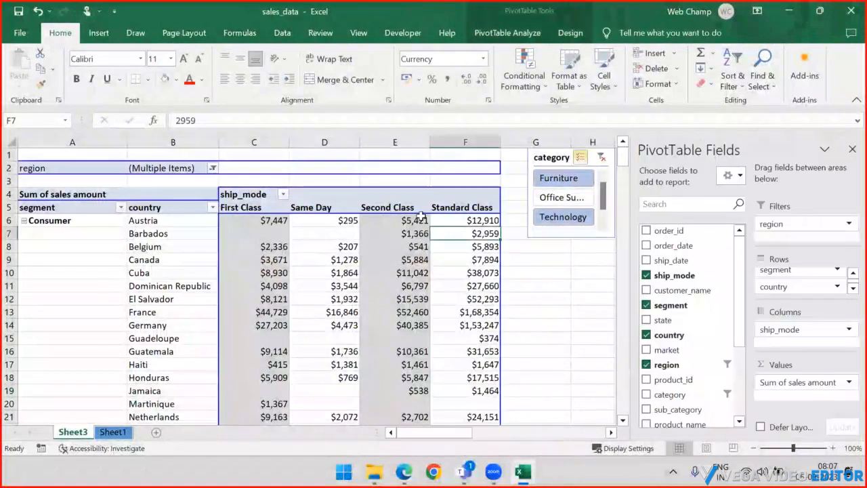
pyautogui.click(515, 33)
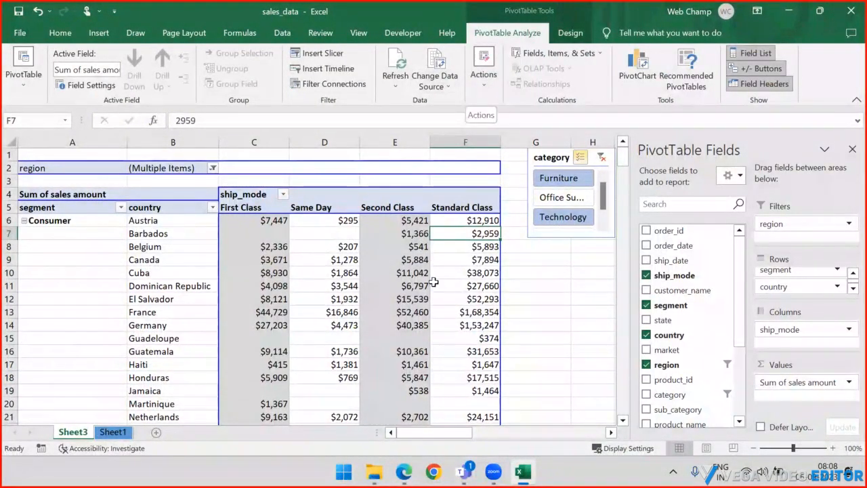
# Step: Delete the product_name slicer, place the category slicer over columns K and L beside the first rows, and reselect Barbados's Standard Class value
pyautogui.moveTo(552, 156); pyautogui.dragTo(586, 186)
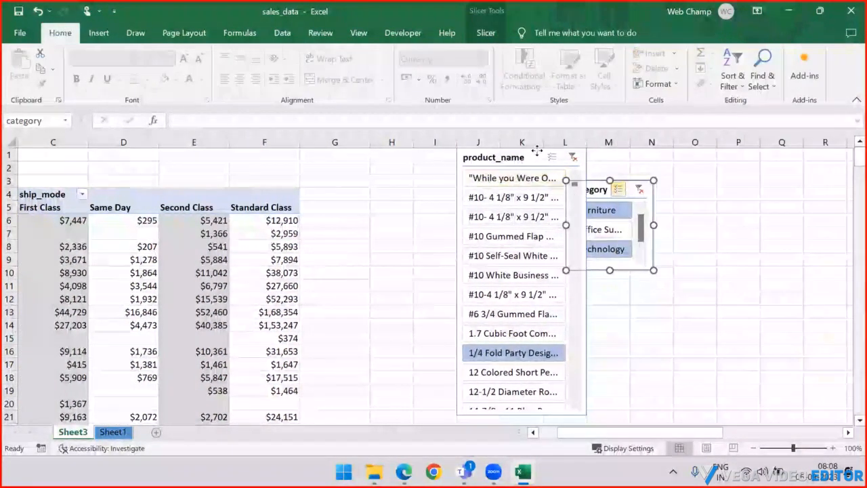
pyautogui.click(524, 168)
pyautogui.press('Delete')
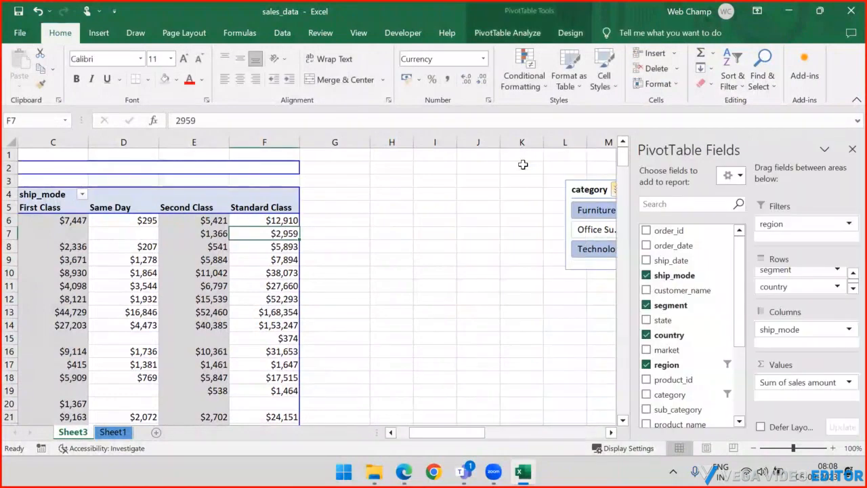
pyautogui.moveTo(581, 181); pyautogui.dragTo(535, 154)
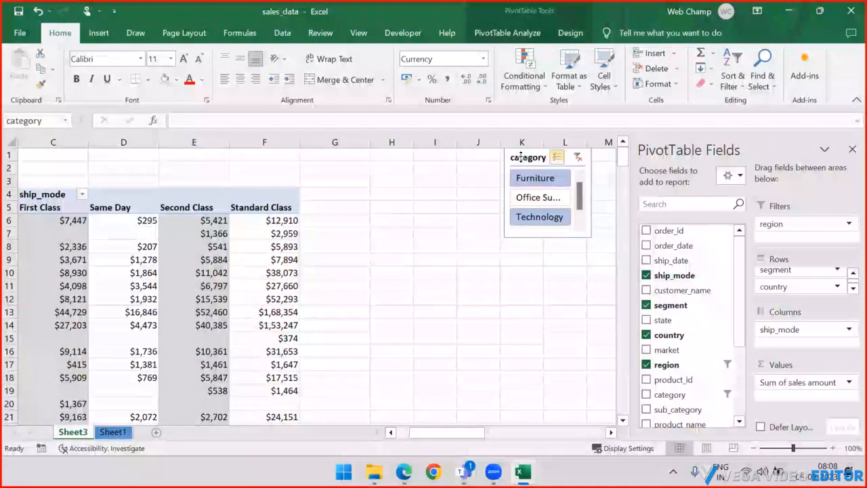
pyautogui.click(251, 233)
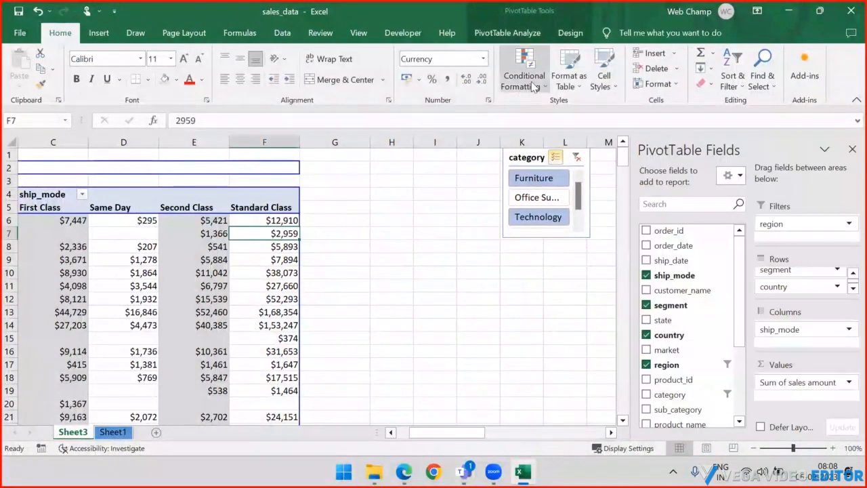
# Step: Clear all filters from the PivotTable and look through its unfiltered country rows
pyautogui.click(495, 36)
pyautogui.click(478, 80)
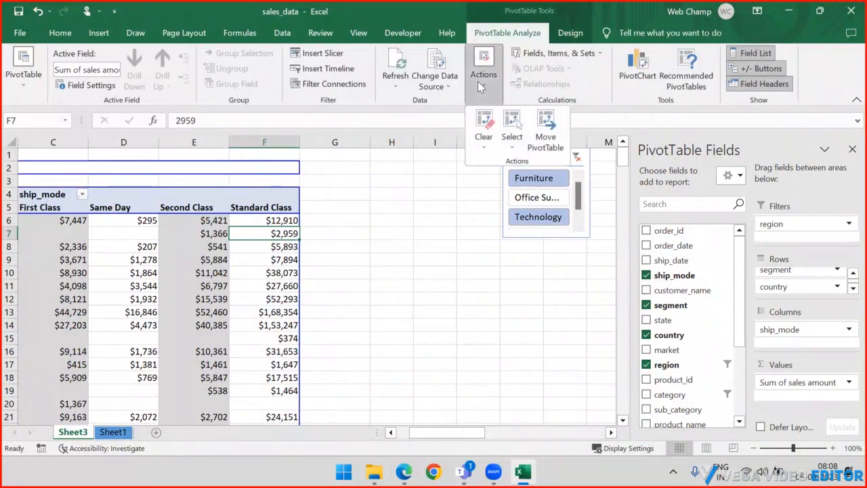
pyautogui.click(485, 153)
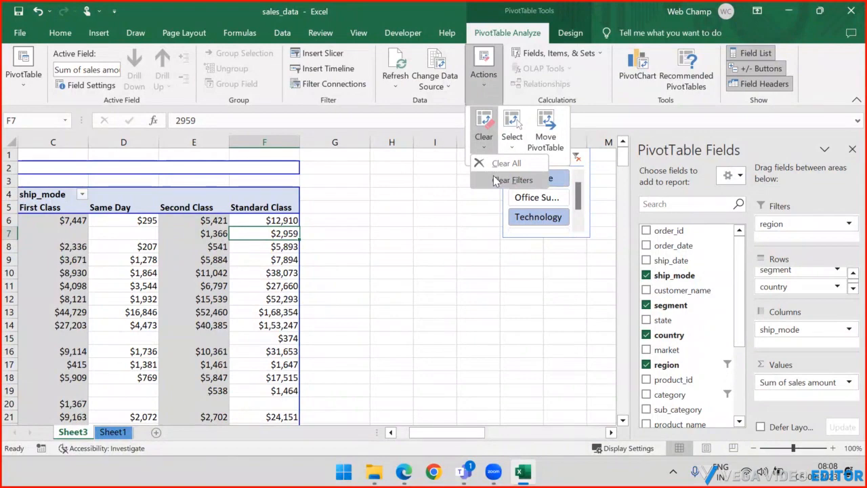
pyautogui.click(495, 180)
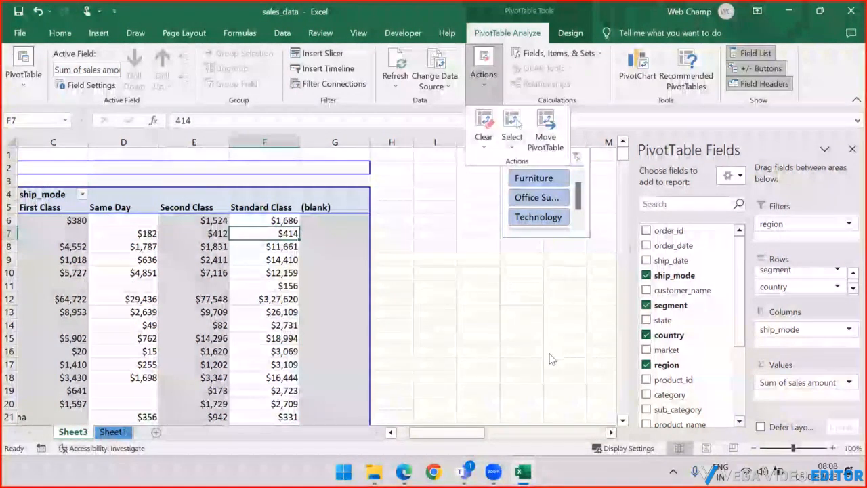
pyautogui.moveTo(444, 432); pyautogui.dragTo(378, 439)
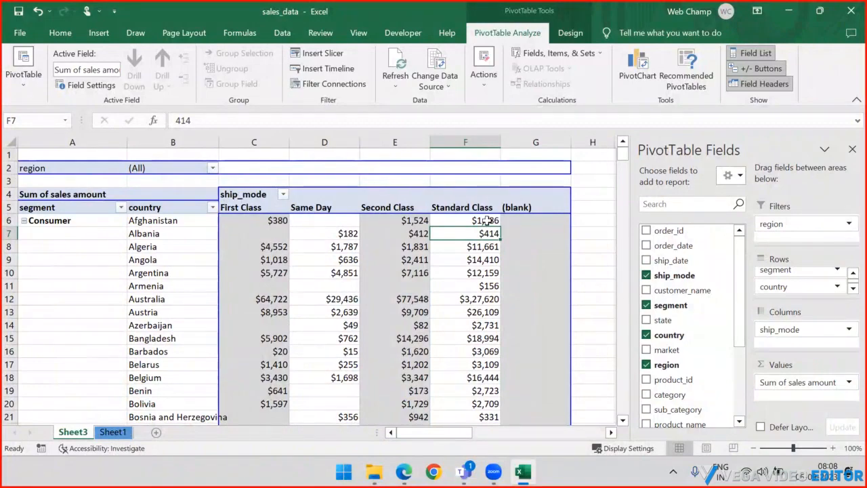
pyautogui.scroll(-9, 522, 200)
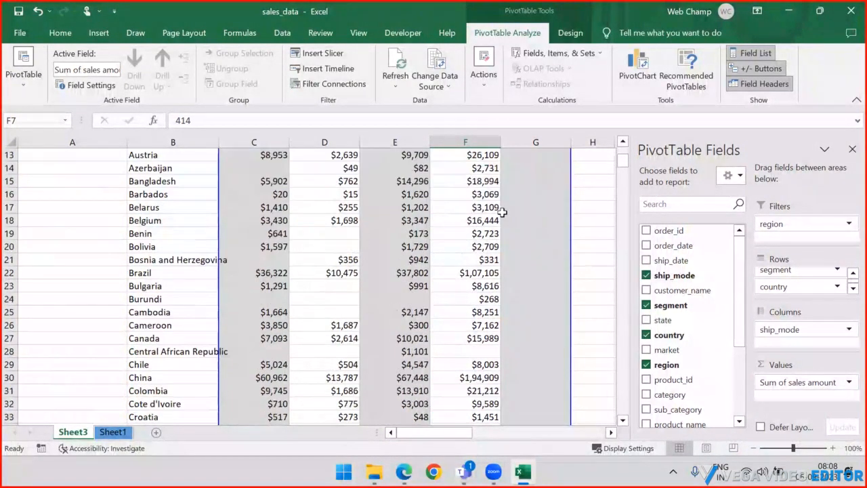
pyautogui.scroll(8, 509, 198)
pyautogui.scroll(1, 509, 198)
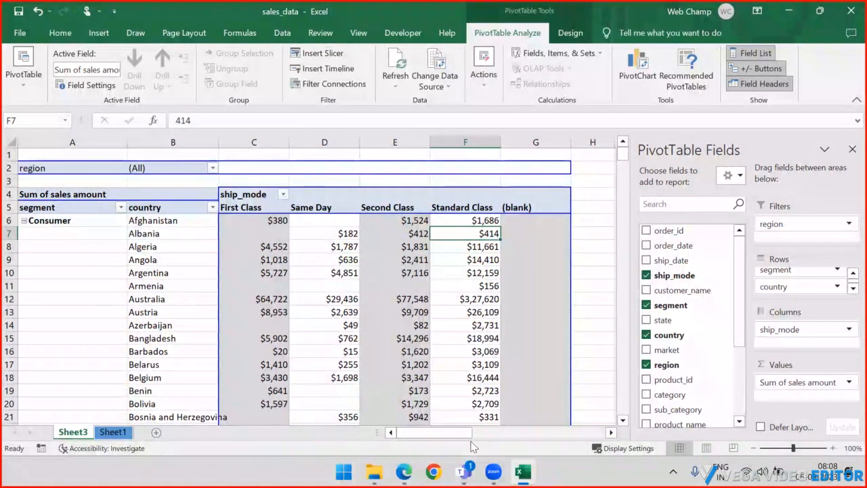
# Step: Shift the category slicer slightly down in columns K and L, and clear all fields from the PivotTable
pyautogui.moveTo(467, 432); pyautogui.dragTo(494, 432)
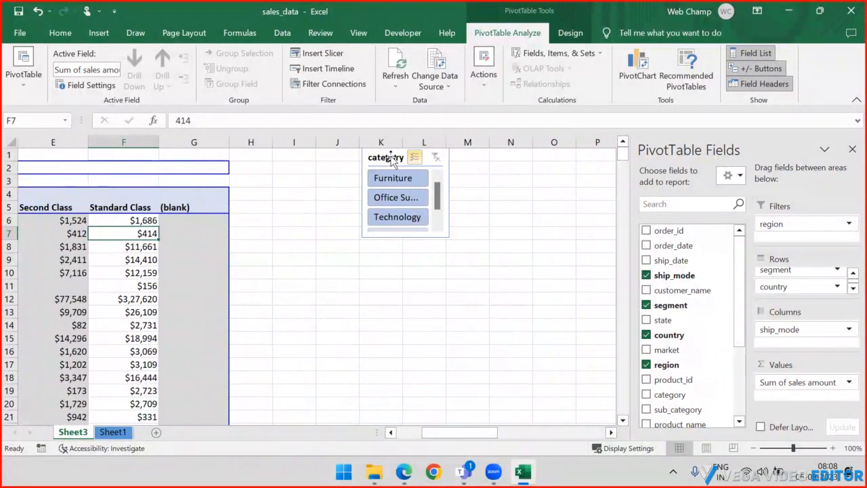
pyautogui.moveTo(394, 163); pyautogui.dragTo(389, 180)
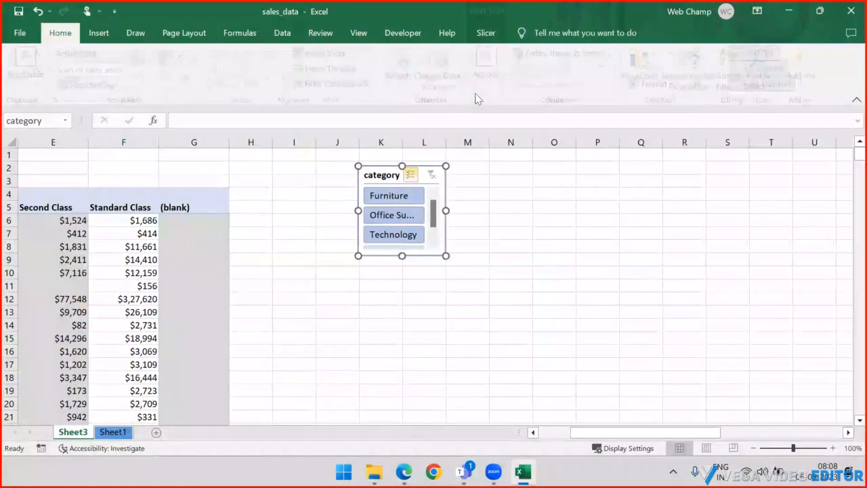
pyautogui.click(203, 233)
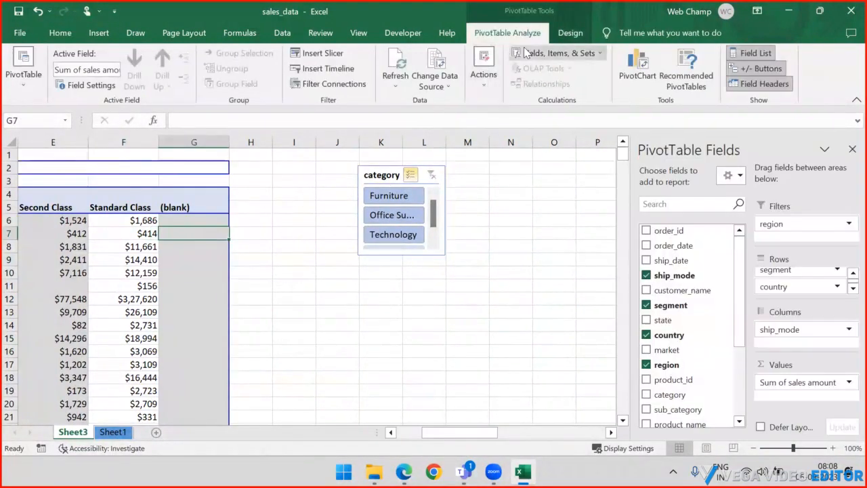
pyautogui.click(487, 78)
pyautogui.click(484, 145)
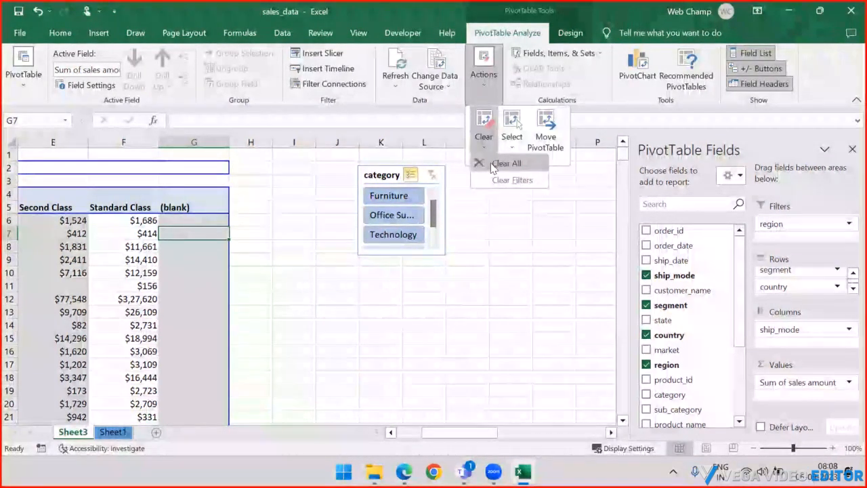
pyautogui.click(502, 164)
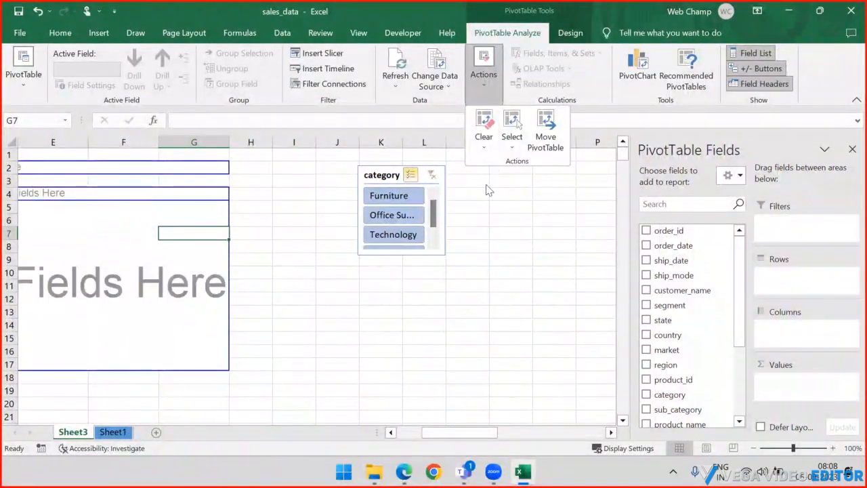
# Step: Undo the clearing of the PivotTable's fields, the slicer move and the clearing of its filters
pyautogui.moveTo(473, 434)
pyautogui.mouseDown()
pyautogui.moveTo(442, 438)
pyautogui.moveTo(468, 437)
pyautogui.mouseUp()
pyautogui.click(511, 316)
pyautogui.hotkey('ctrl', 'z')
pyautogui.hotkey('ctrl', 'z')
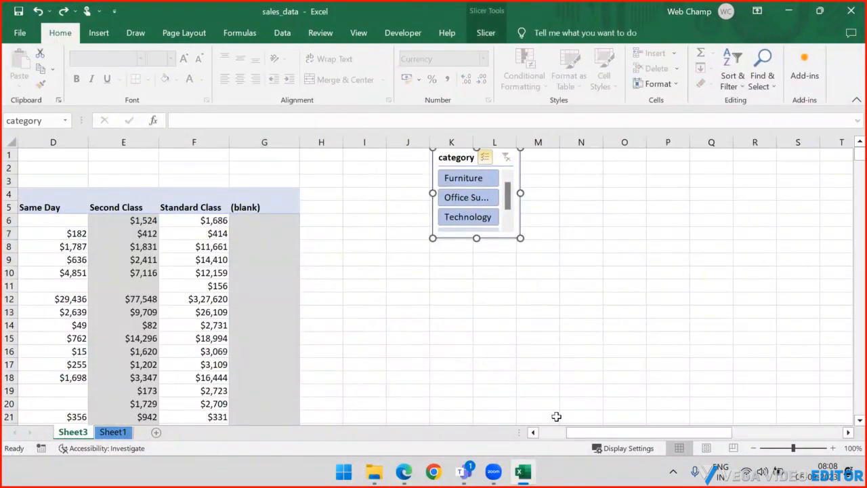
pyautogui.hotkey('ctrl', 'z')
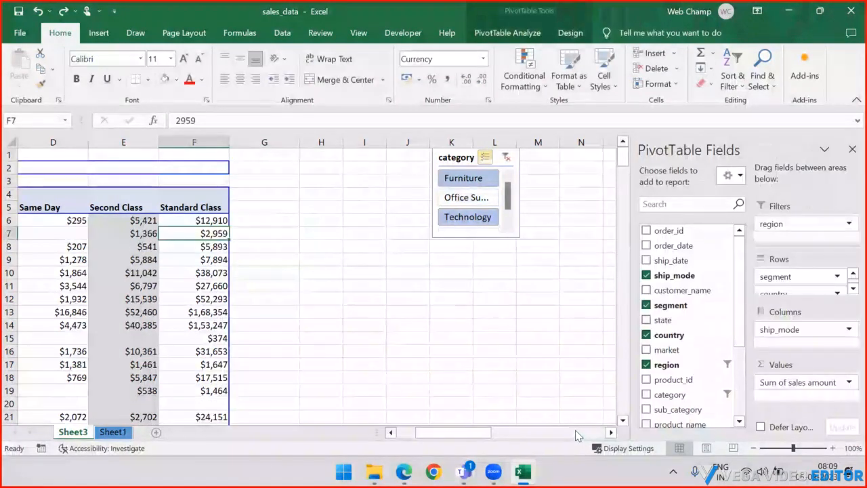
# Step: Clear the category slicer's filter and select Belgium's Standard Class value in the PivotTable
pyautogui.moveTo(473, 437); pyautogui.dragTo(396, 433)
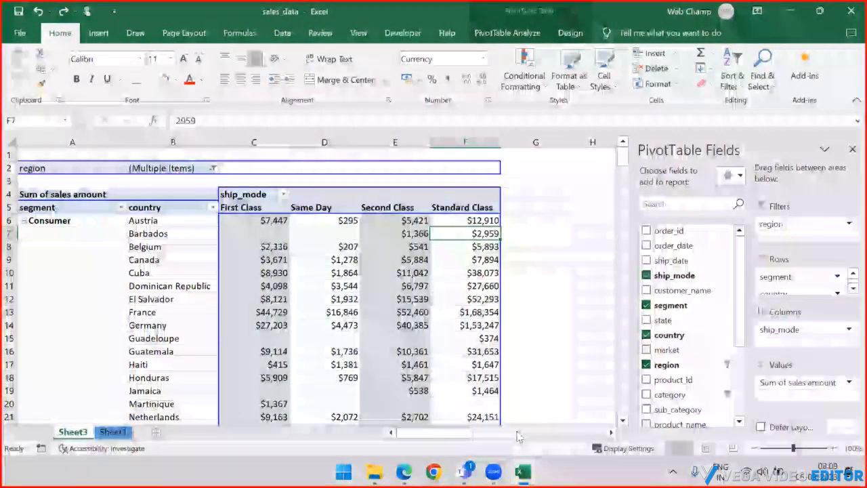
pyautogui.moveTo(450, 434); pyautogui.dragTo(476, 439)
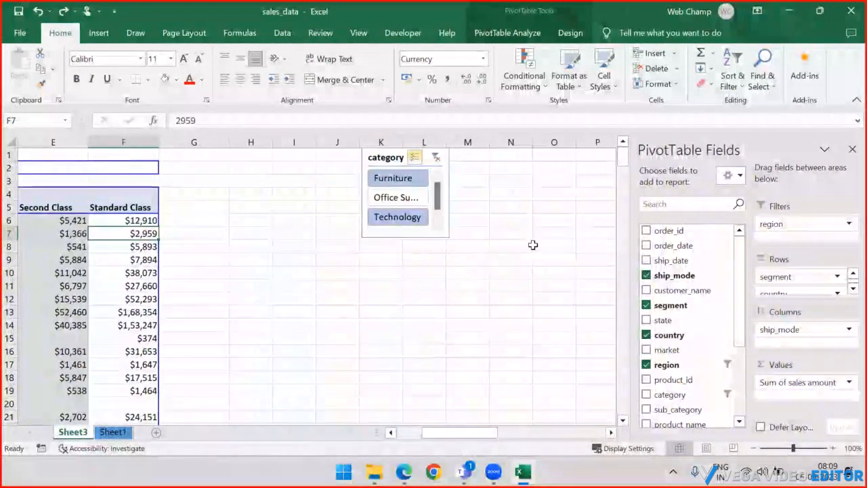
pyautogui.click(437, 161)
pyautogui.click(134, 245)
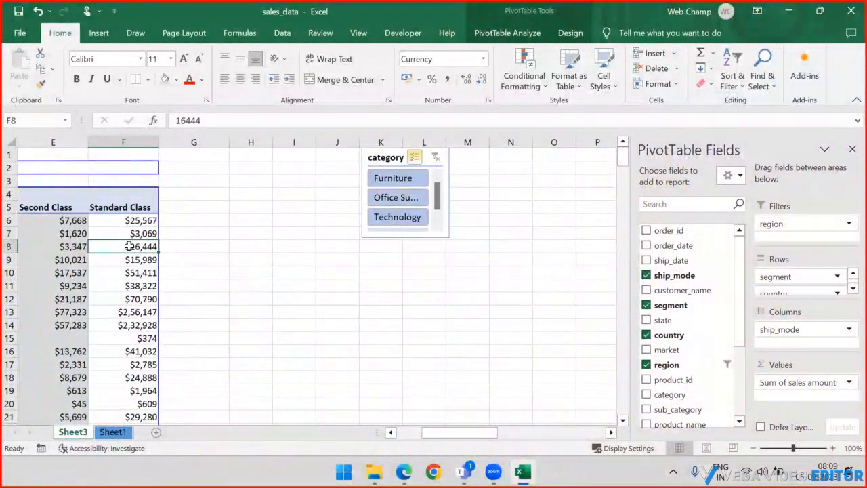
# Step: Select the entire PivotTable and review the options for selecting its labels and values
pyautogui.click(507, 33)
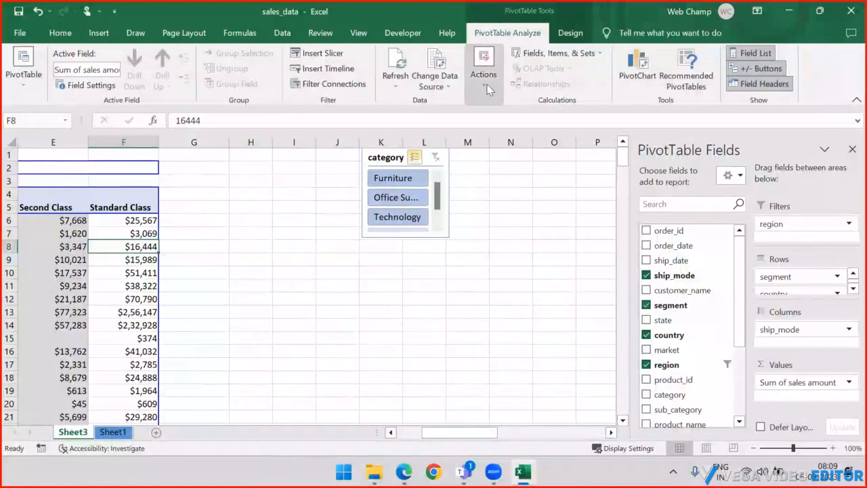
pyautogui.click(483, 78)
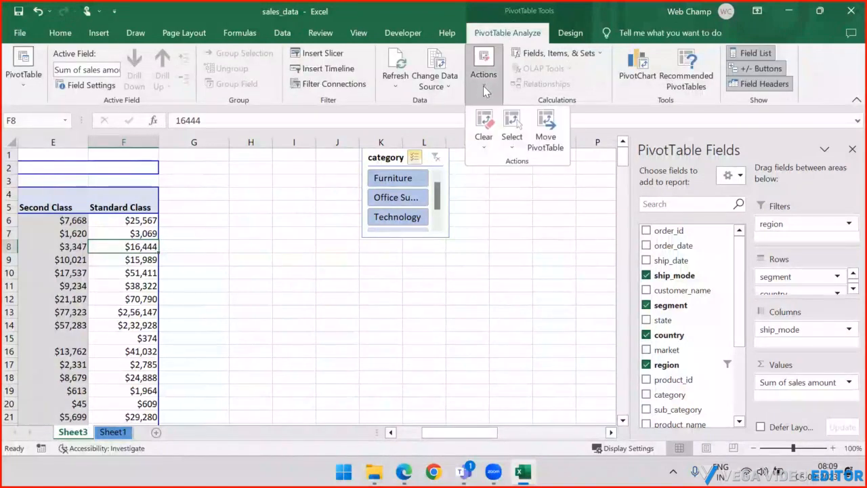
pyautogui.click(517, 146)
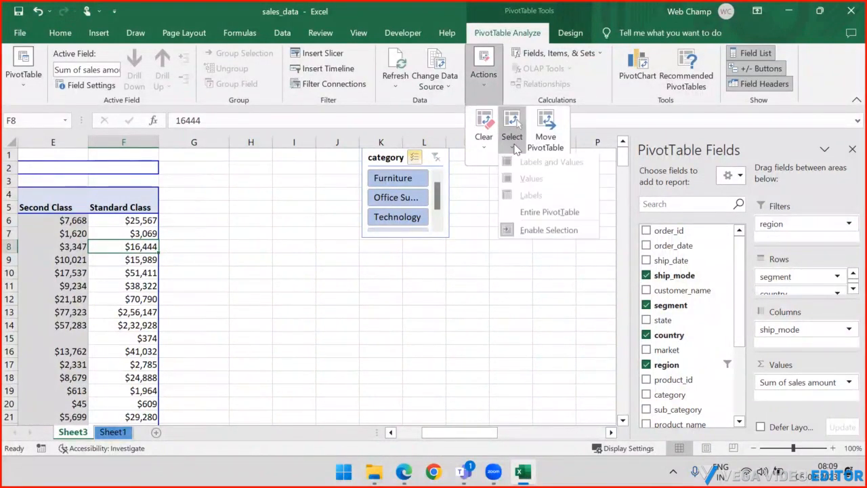
pyautogui.click(548, 214)
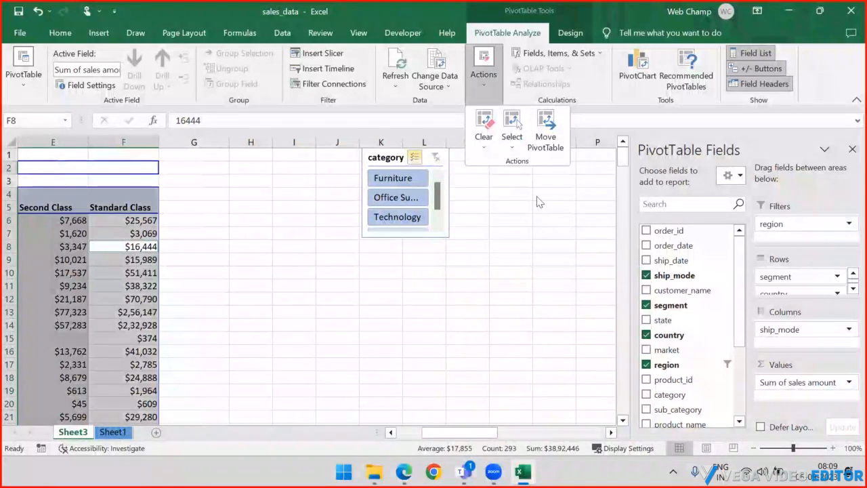
pyautogui.click(517, 147)
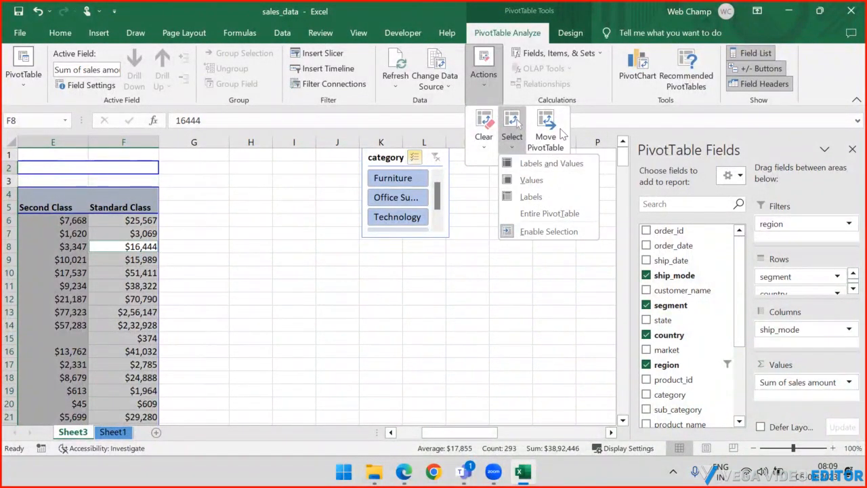
pyautogui.click(274, 356)
# Step: Add a blank worksheet between Sheet3 and Sheet1 and return to Sheet3
pyautogui.click(285, 352)
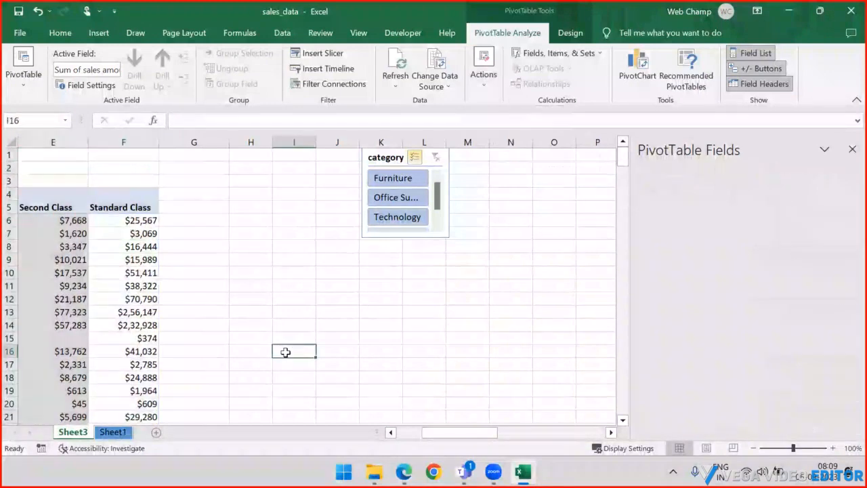
pyautogui.click(157, 432)
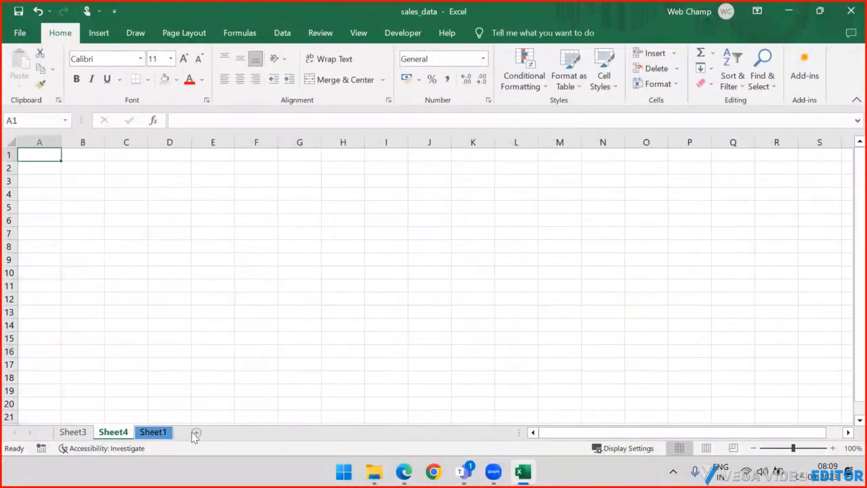
pyautogui.click(73, 432)
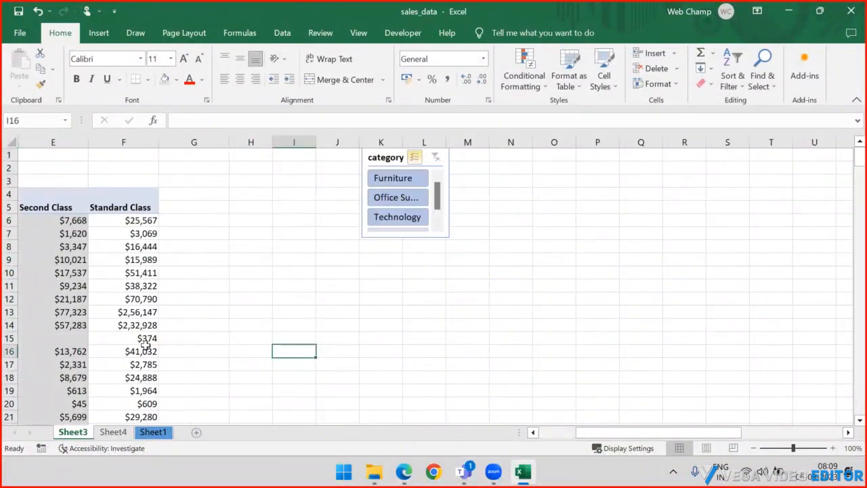
# Step: Move the PivotTable to cell H2 on Sheet3 and try to shift the category slicer clear of it, over columns P and Q
pyautogui.click(125, 259)
pyautogui.click(507, 33)
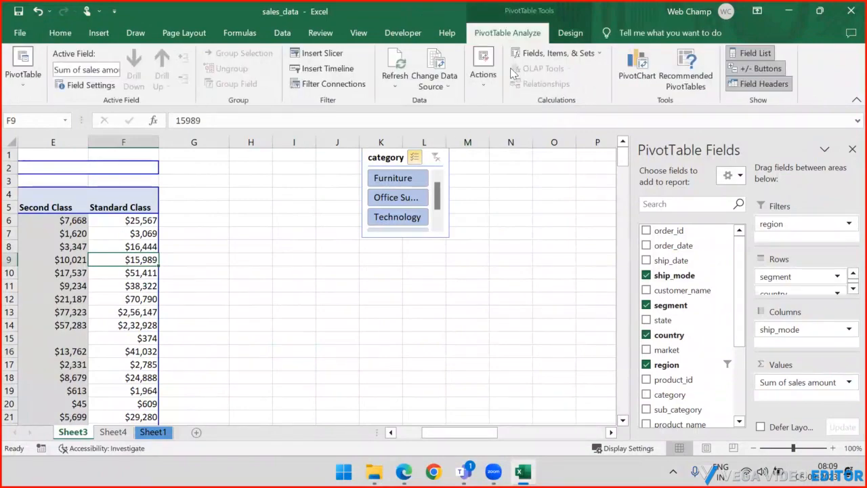
pyautogui.click(482, 84)
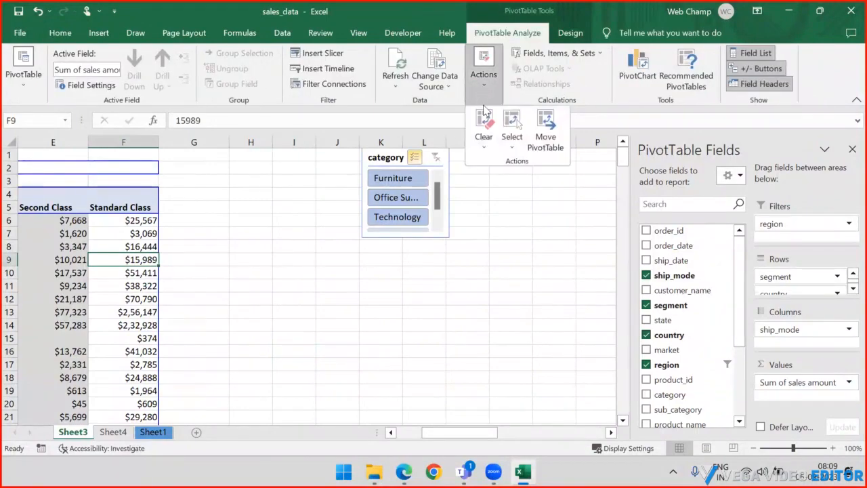
pyautogui.click(542, 135)
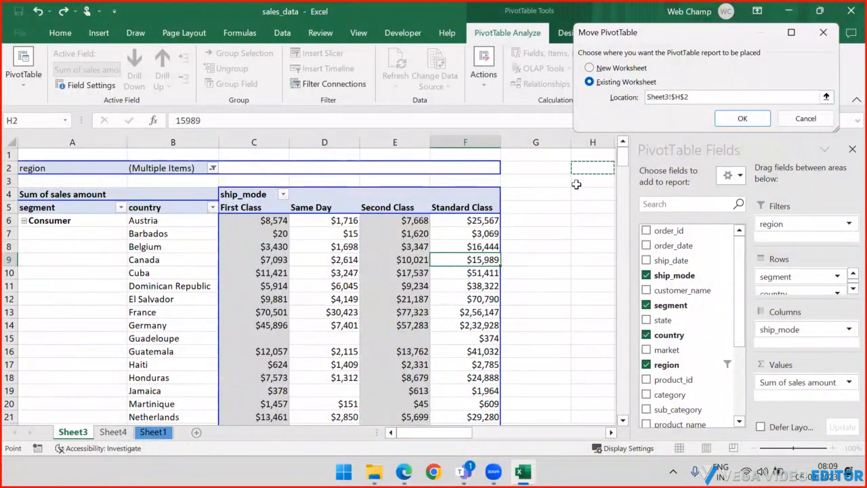
pyautogui.click(743, 118)
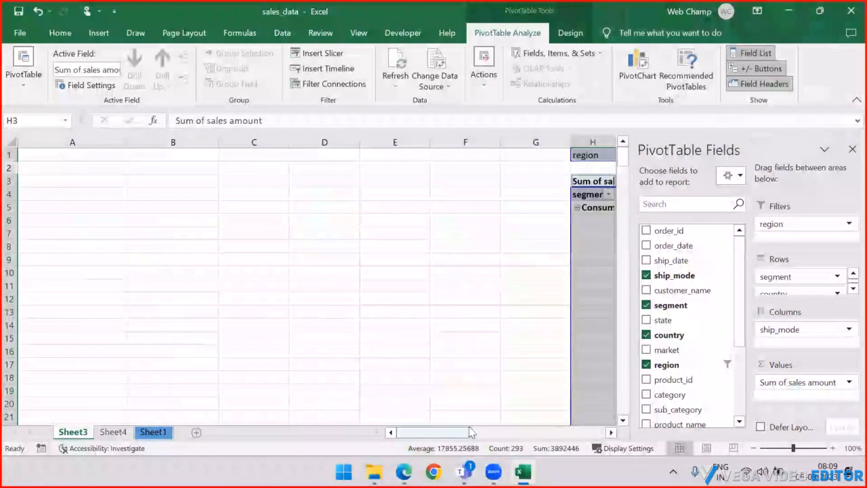
pyautogui.moveTo(444, 433); pyautogui.dragTo(478, 431)
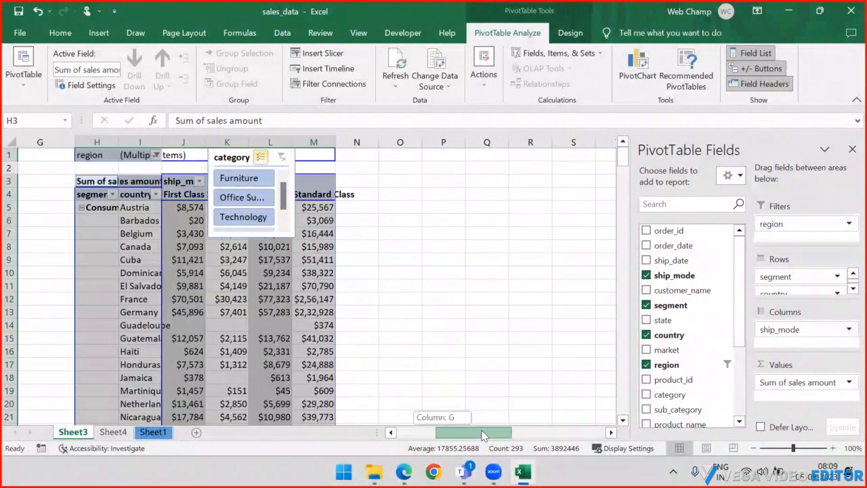
pyautogui.moveTo(248, 163); pyautogui.dragTo(474, 155)
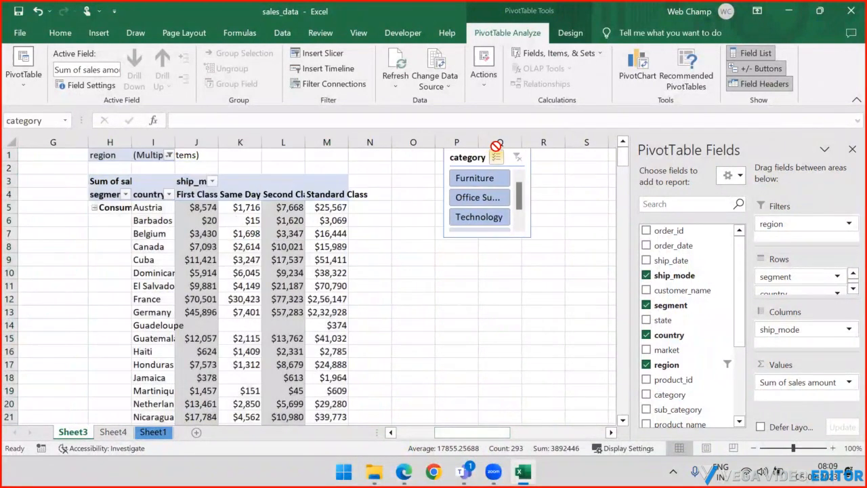
# Step: Move the PivotTable from Sheet3 to the existing worksheet Sheet4
pyautogui.click(150, 208)
pyautogui.click(484, 75)
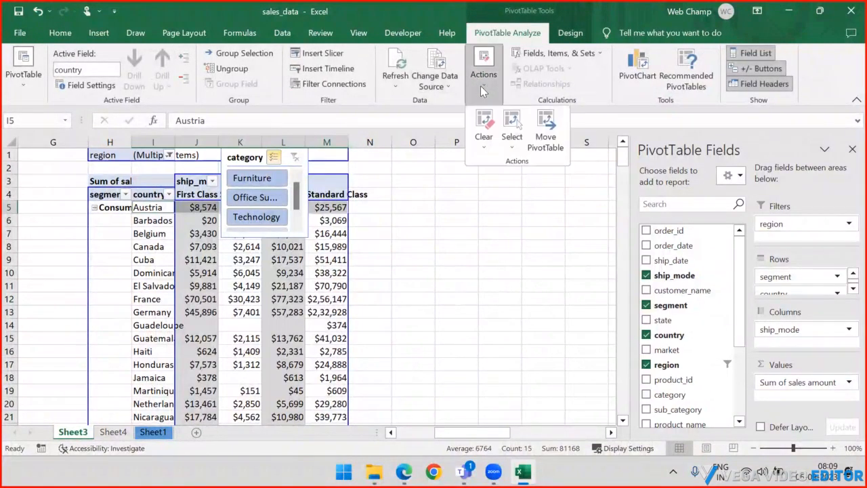
pyautogui.click(550, 137)
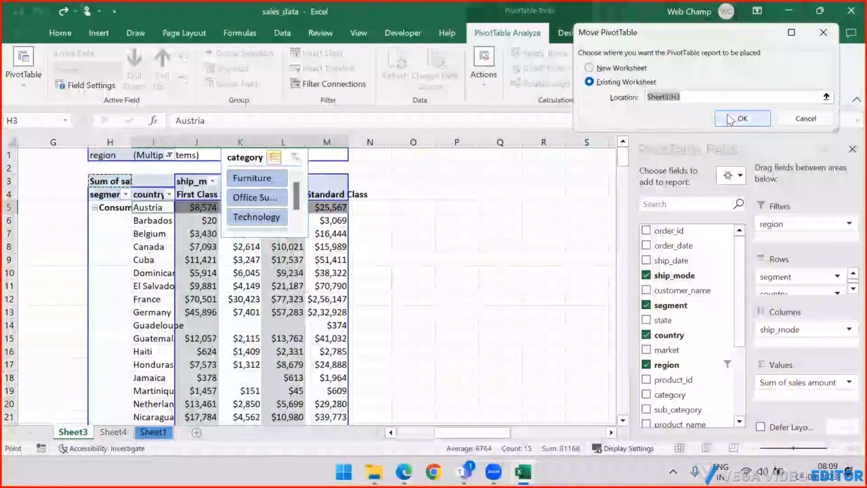
pyautogui.click(113, 432)
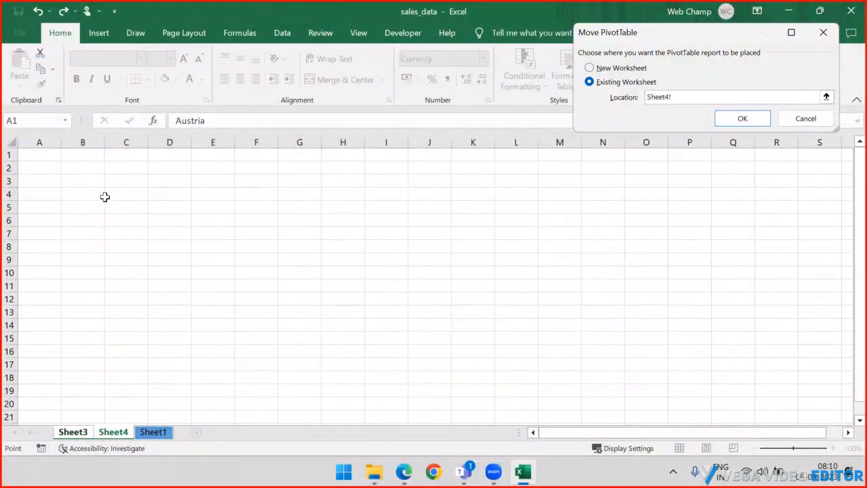
pyautogui.click(731, 120)
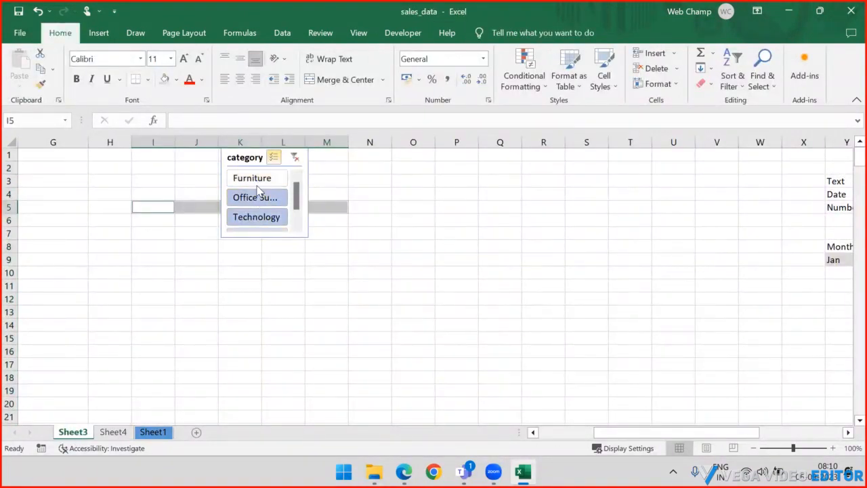
# Step: Set the category slicer to include Furniture and exclude Office Supplies and Technology, and view the pivot table on Sheet4
pyautogui.click(256, 217)
pyautogui.click(259, 177)
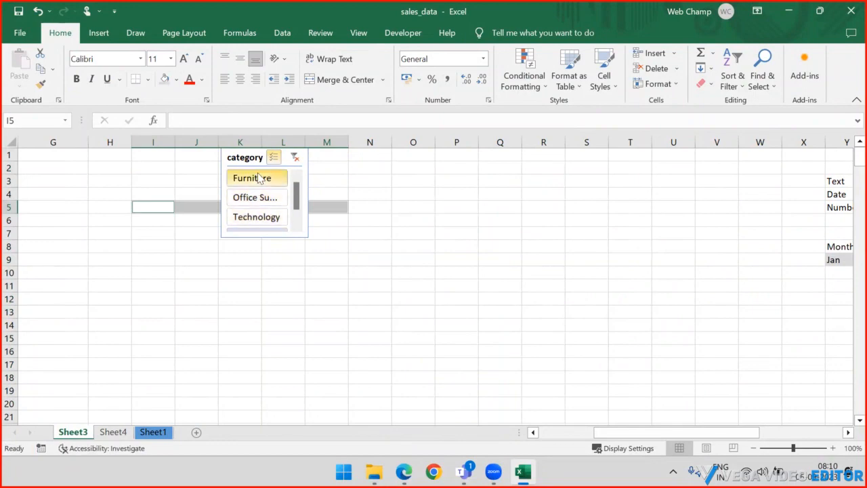
pyautogui.click(113, 431)
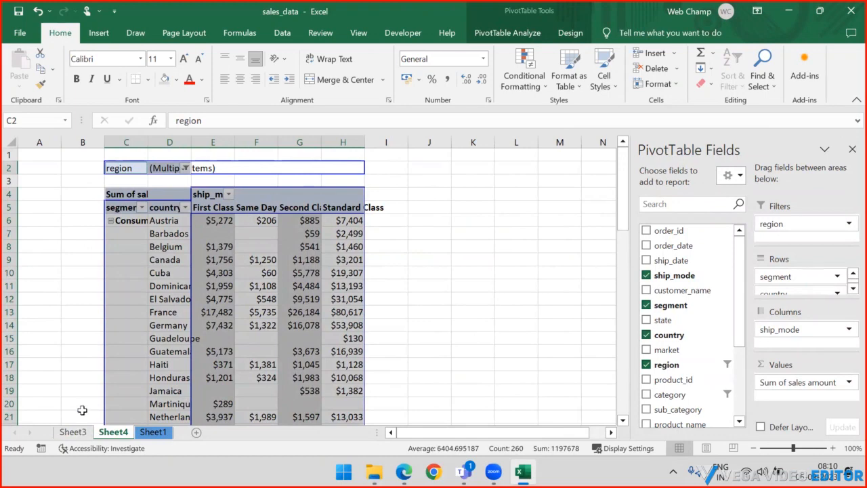
# Step: Check which slicers are connected to the Sheet4 pivot table and look through its available actions
pyautogui.click(237, 235)
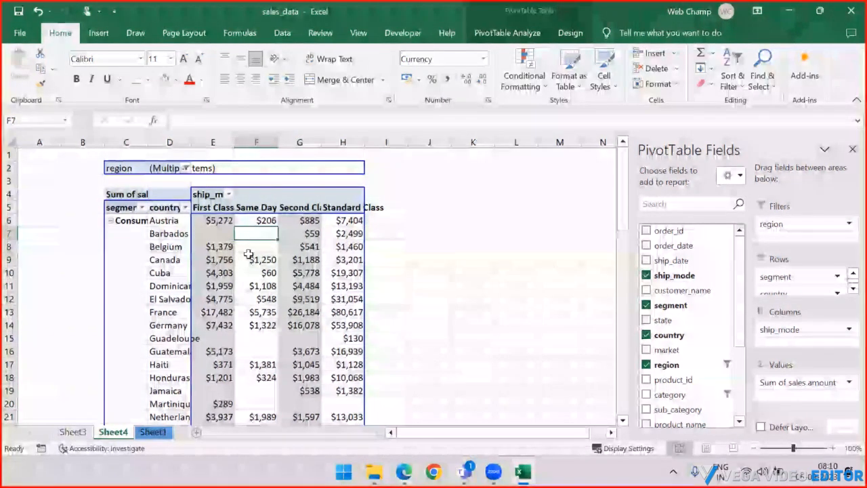
pyautogui.click(504, 33)
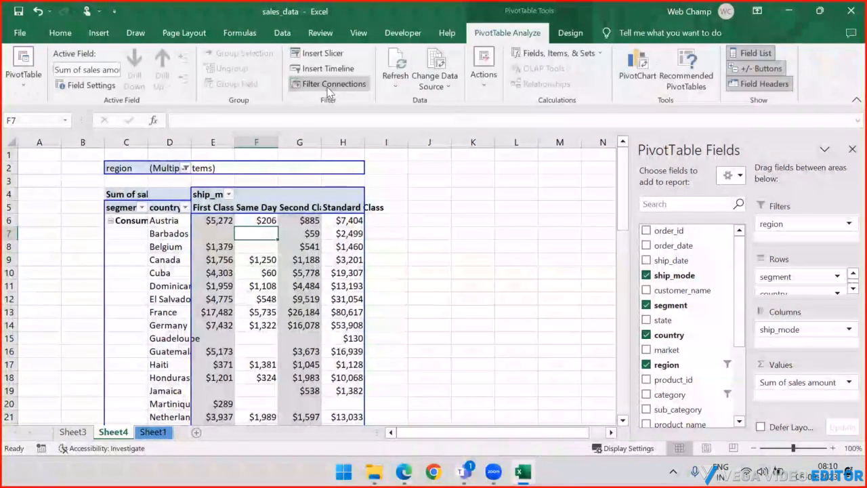
pyautogui.click(330, 86)
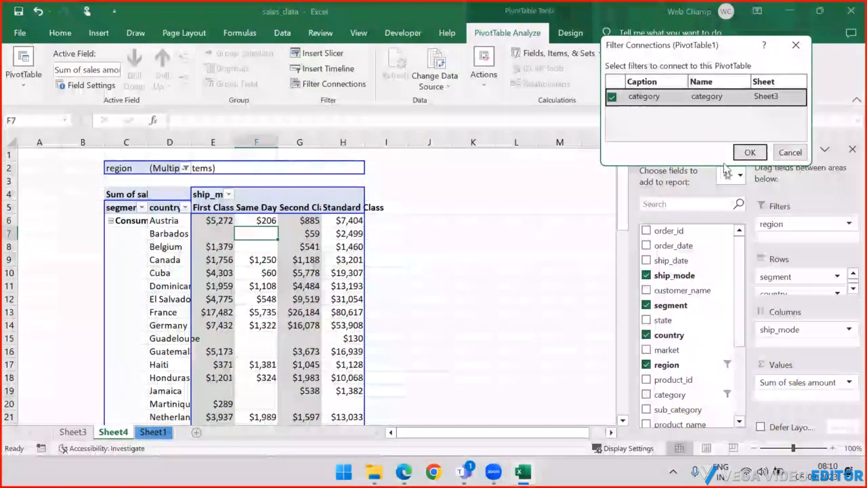
pyautogui.click(790, 152)
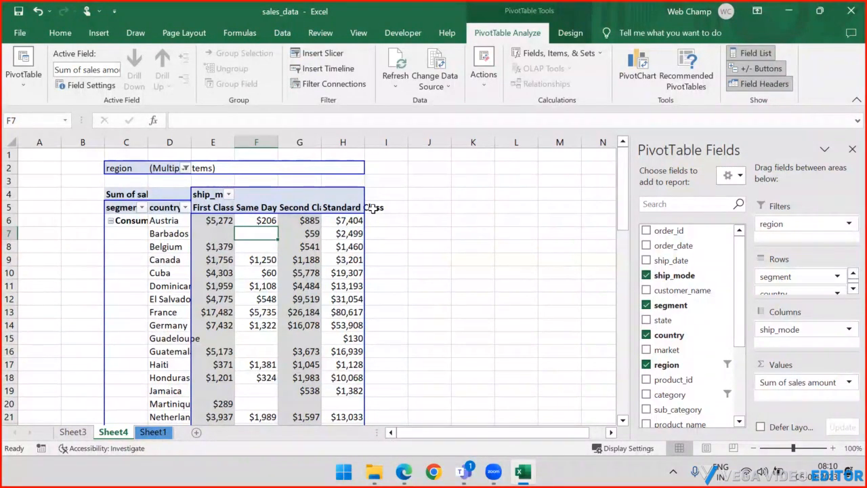
pyautogui.click(484, 75)
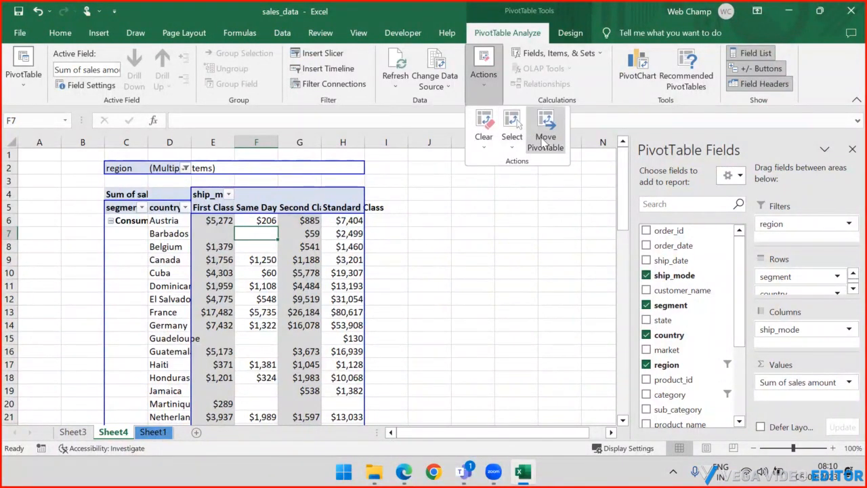
pyautogui.click(538, 201)
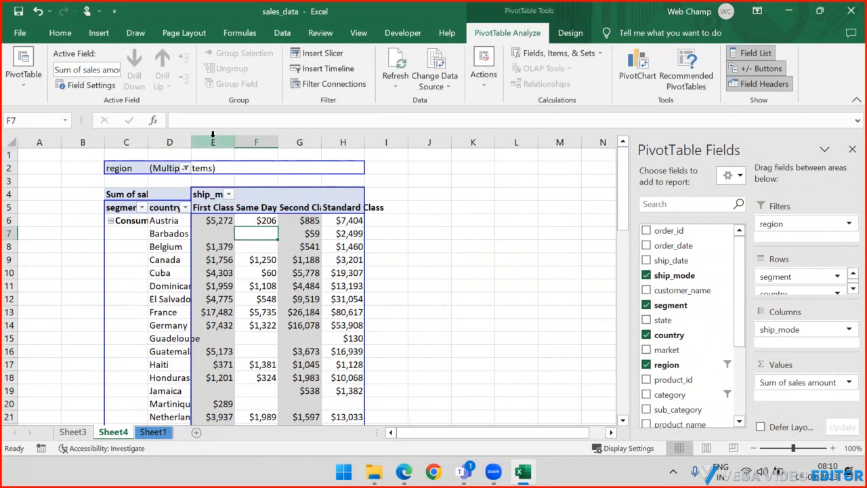
# Step: Widen columns E through H equally so the ship mode headings fit
pyautogui.moveTo(212, 141); pyautogui.dragTo(423, 141)
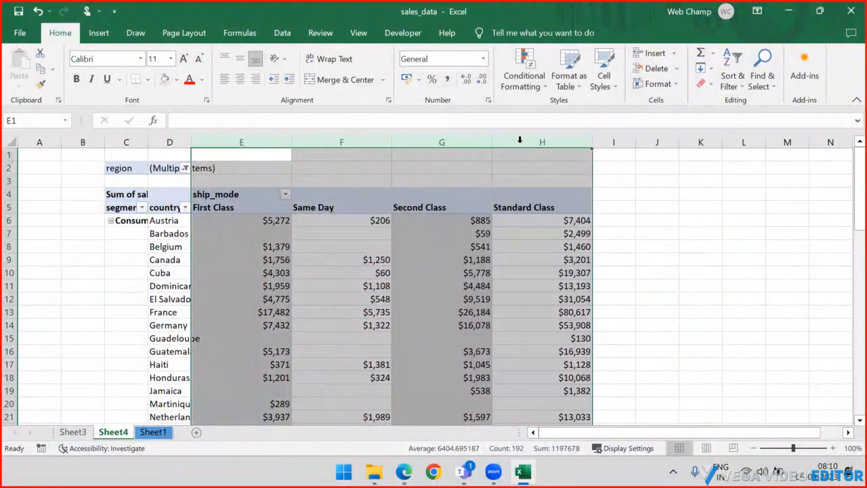
pyautogui.moveTo(491, 142); pyautogui.dragTo(458, 141)
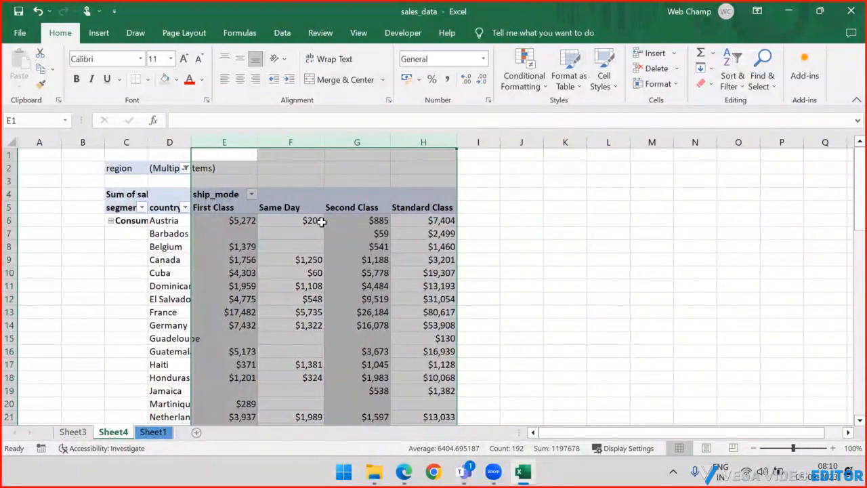
pyautogui.click(357, 216)
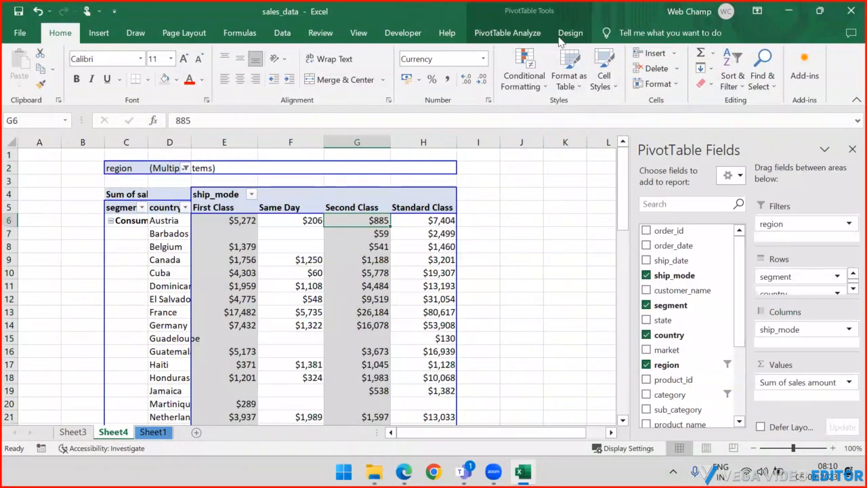
# Step: Start a new calculated field for the pivot table, name it Total and clear the default value from its formula
pyautogui.click(508, 32)
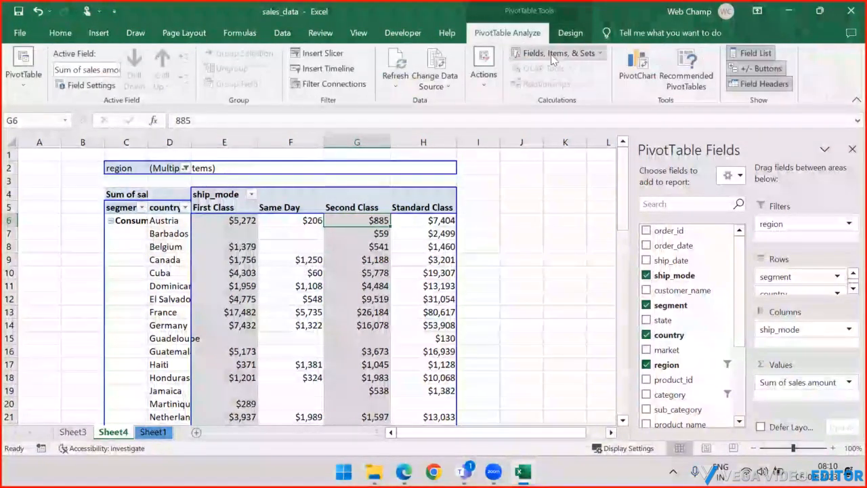
pyautogui.click(599, 54)
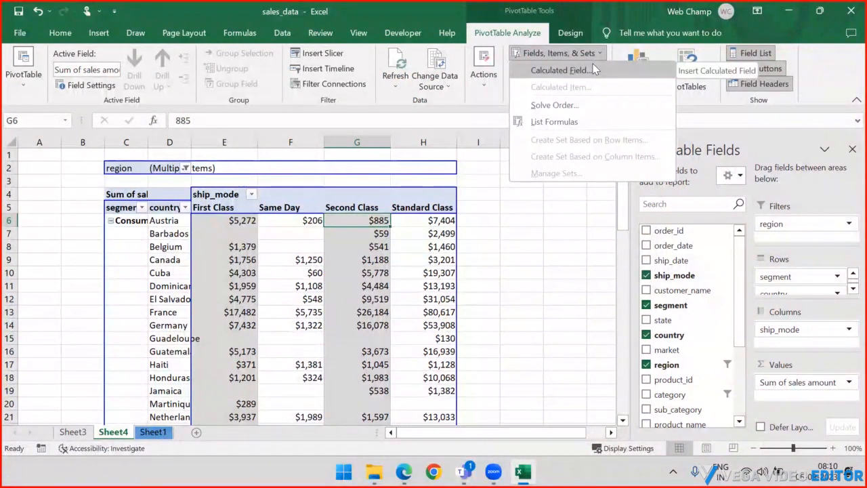
pyautogui.click(593, 65)
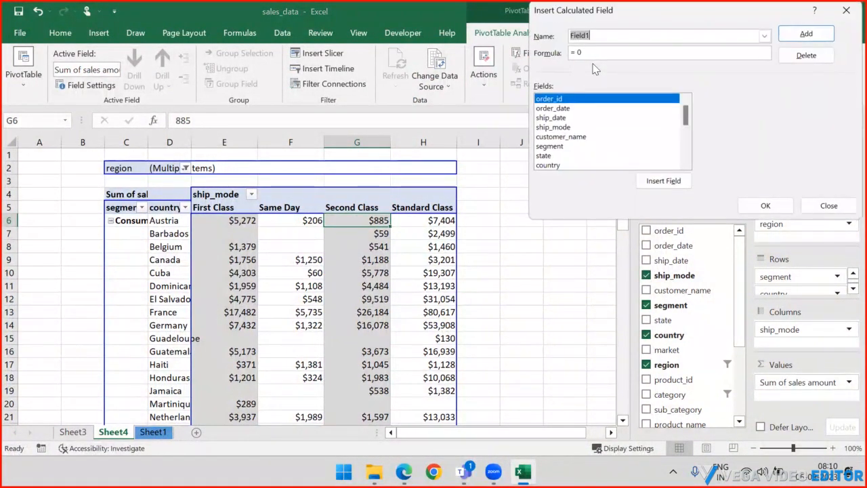
pyautogui.click(601, 52)
pyautogui.moveTo(584, 53); pyautogui.dragTo(576, 52)
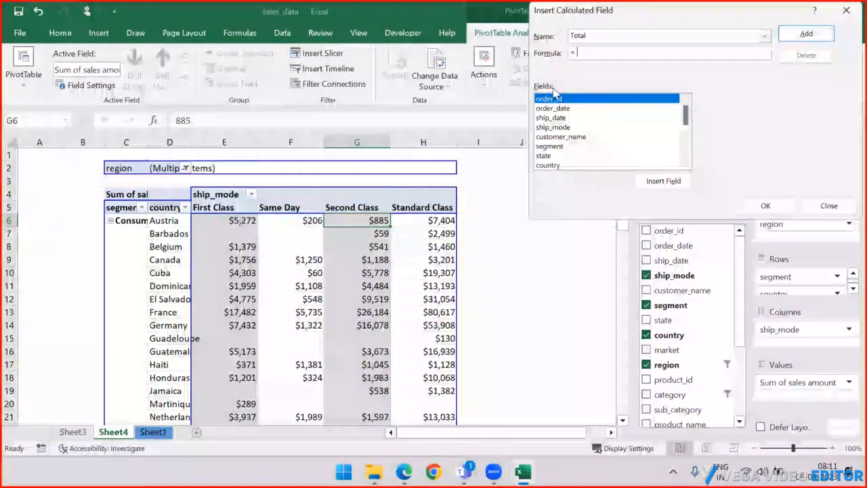
# Step: Look through the fields available for the calculation and rename the calculated field as Profit
pyautogui.scroll(-2, 574, 130)
pyautogui.scroll(-1, 574, 130)
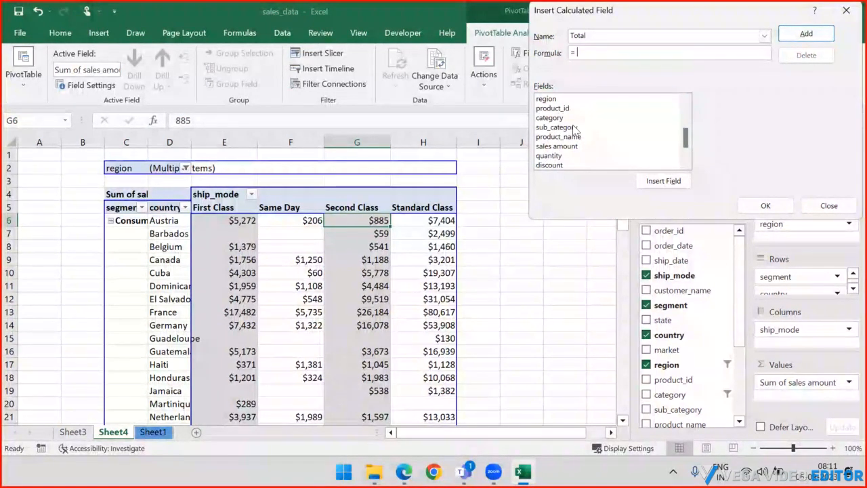
pyautogui.scroll(-2, 574, 130)
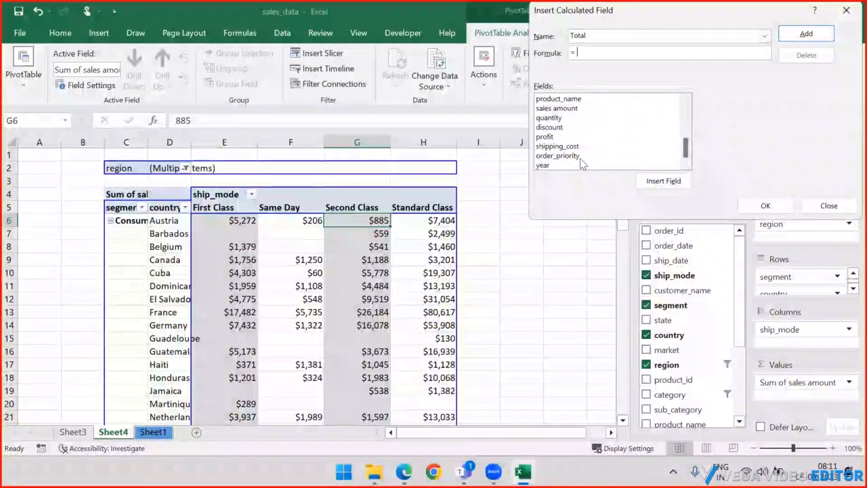
pyautogui.moveTo(684, 152)
pyautogui.mouseDown()
pyautogui.moveTo(685, 107)
pyautogui.moveTo(685, 150)
pyautogui.mouseUp()
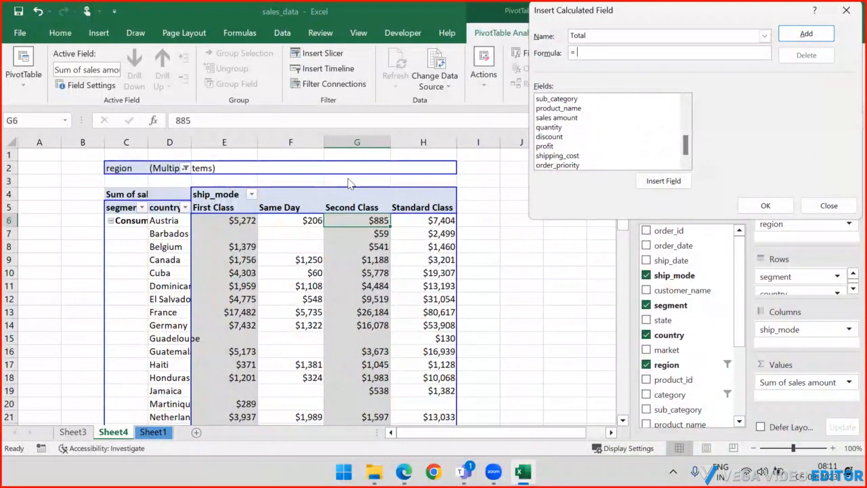
pyautogui.moveTo(595, 36); pyautogui.dragTo(547, 38)
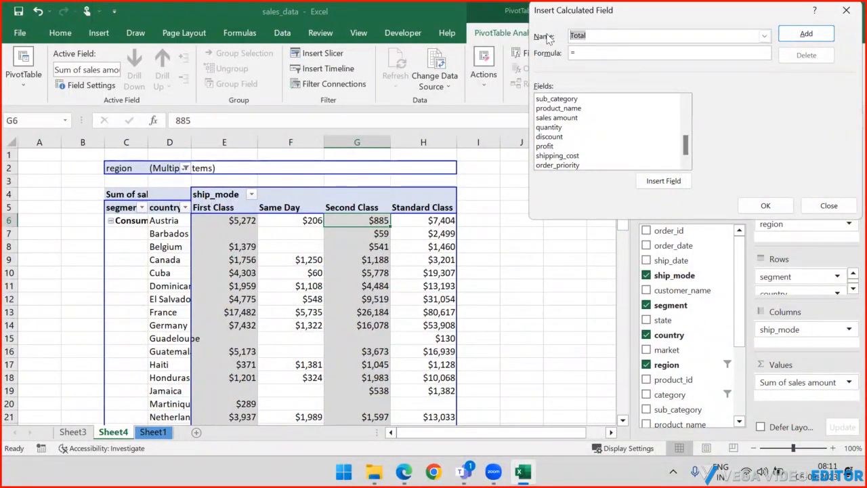
pyautogui.write('Profit')
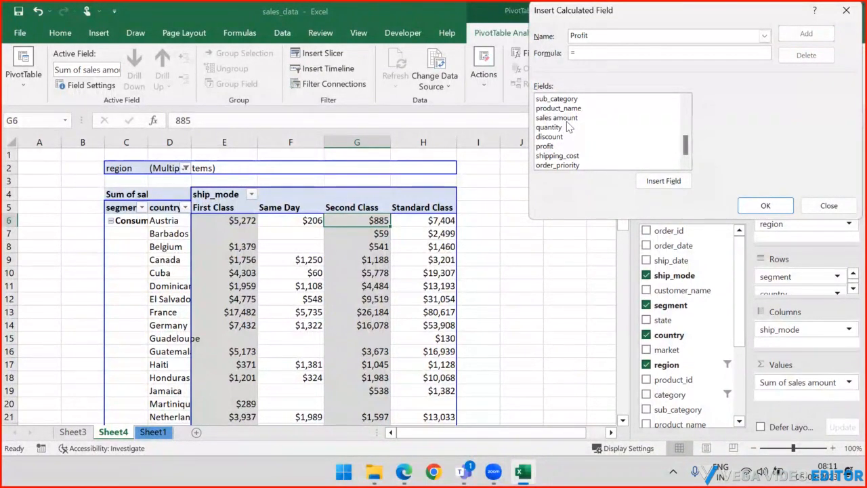
# Step: Build the calculated field's formula as 'sales amount' - shipping_cost using the existing pivot fields
pyautogui.moveTo(685, 144); pyautogui.dragTo(685, 152)
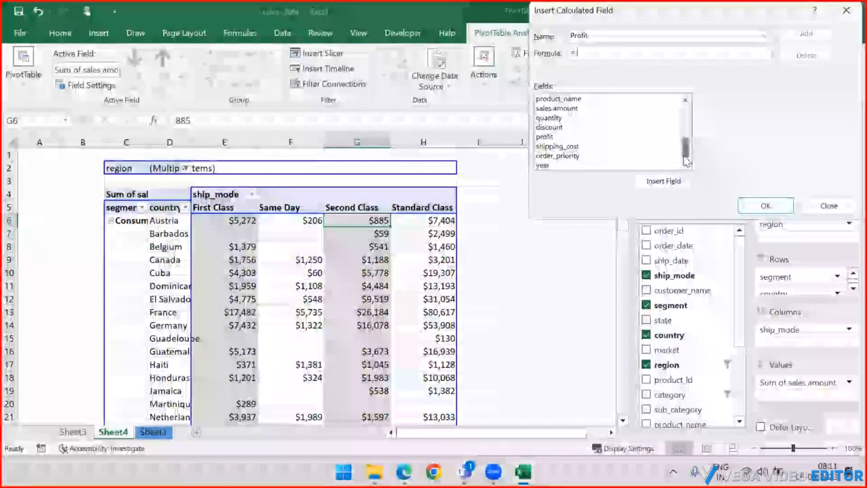
pyautogui.click(571, 110)
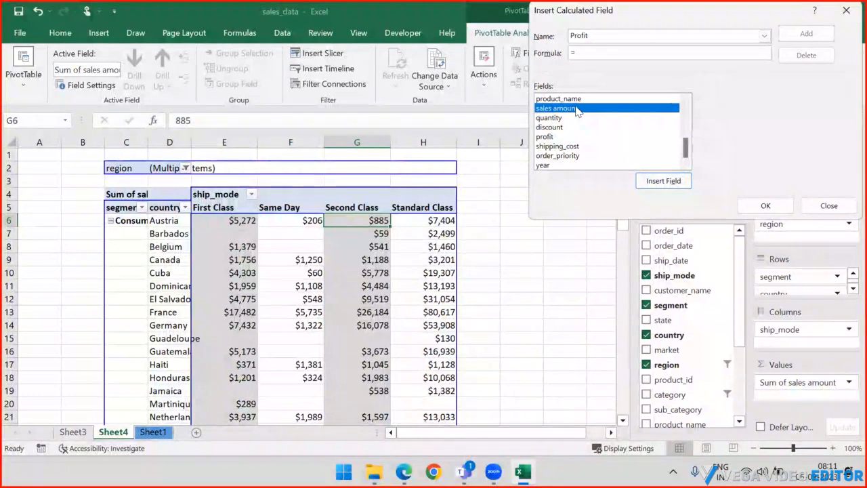
pyautogui.click(651, 181)
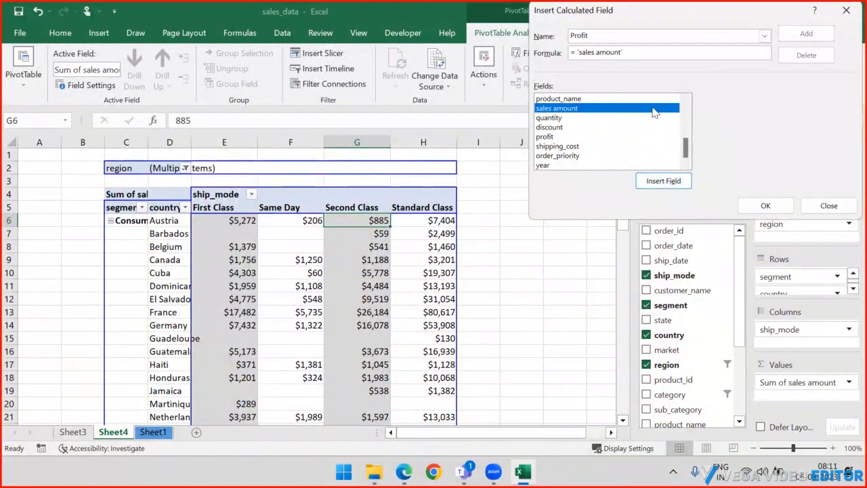
pyautogui.write('-')
pyautogui.click(559, 147)
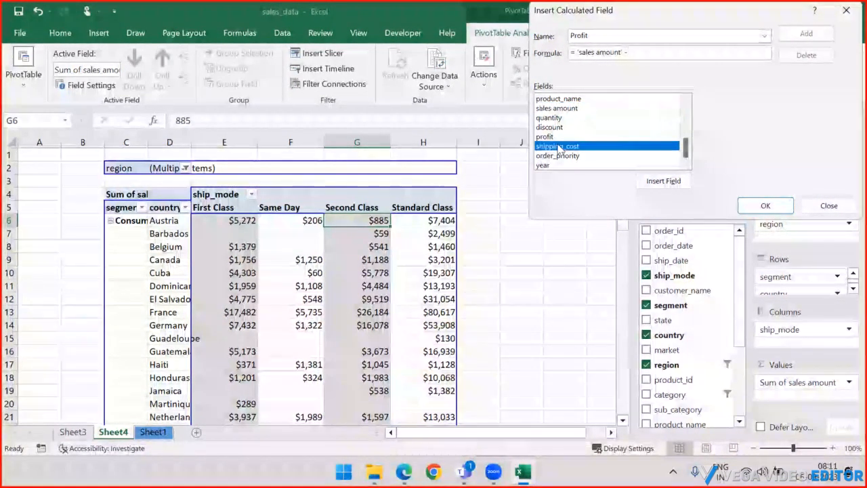
pyautogui.click(653, 185)
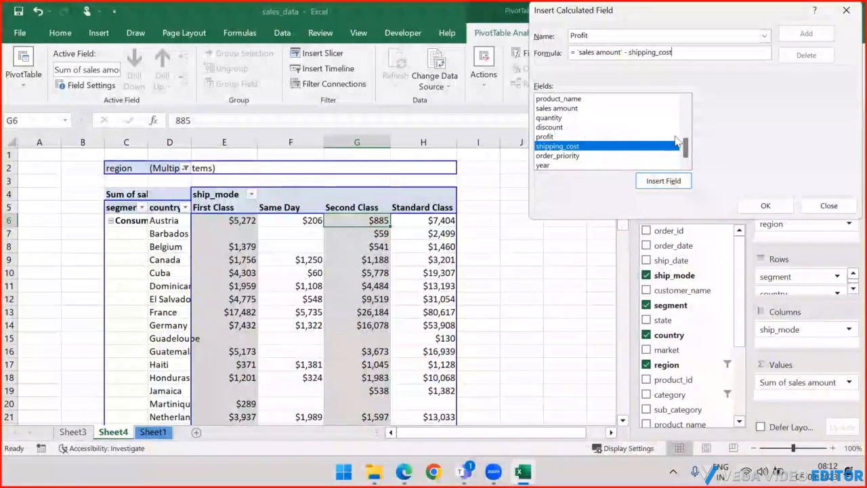
pyautogui.moveTo(687, 149); pyautogui.dragTo(688, 147)
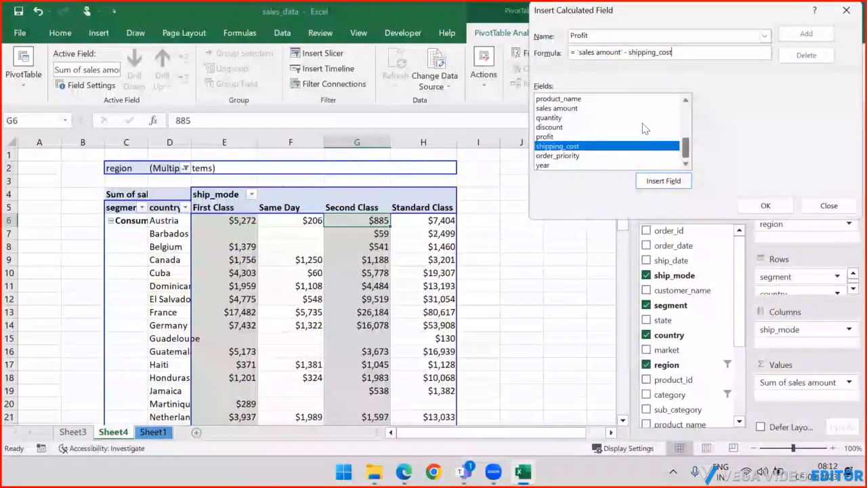
pyautogui.write('-')
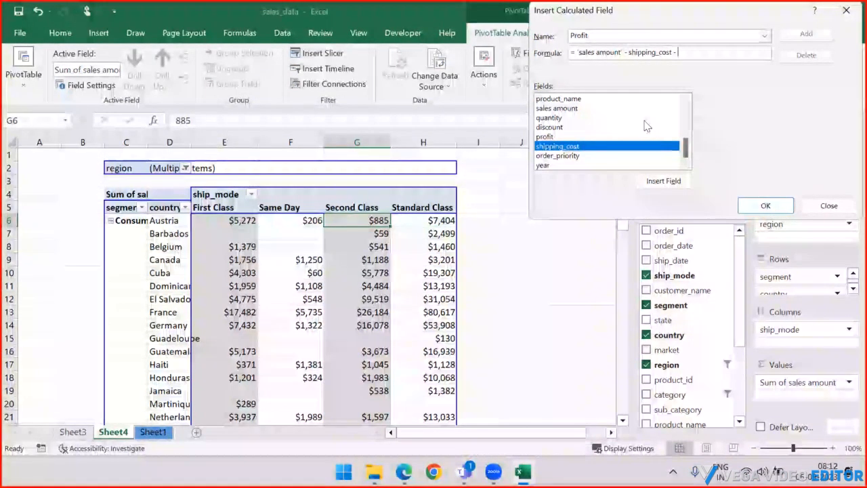
pyautogui.press('BackSpace')
pyautogui.press('BackSpace')
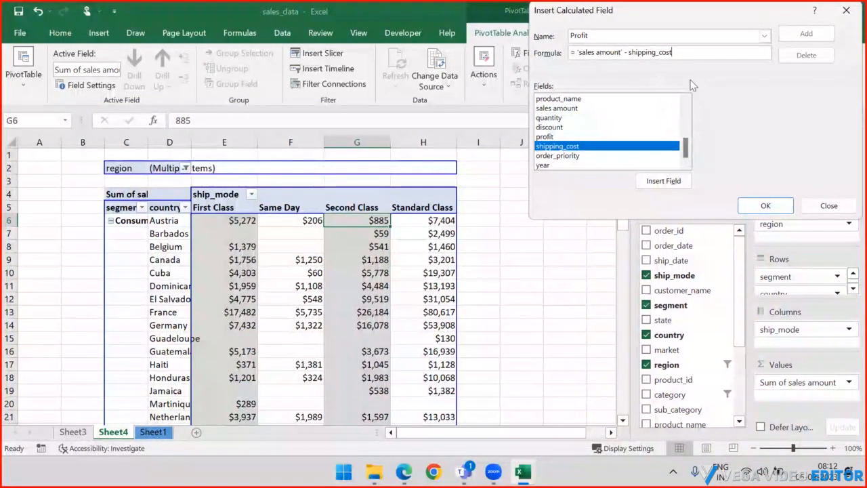
# Step: Name the calculated field Profit 2 and add it to the pivot table
pyautogui.click(766, 206)
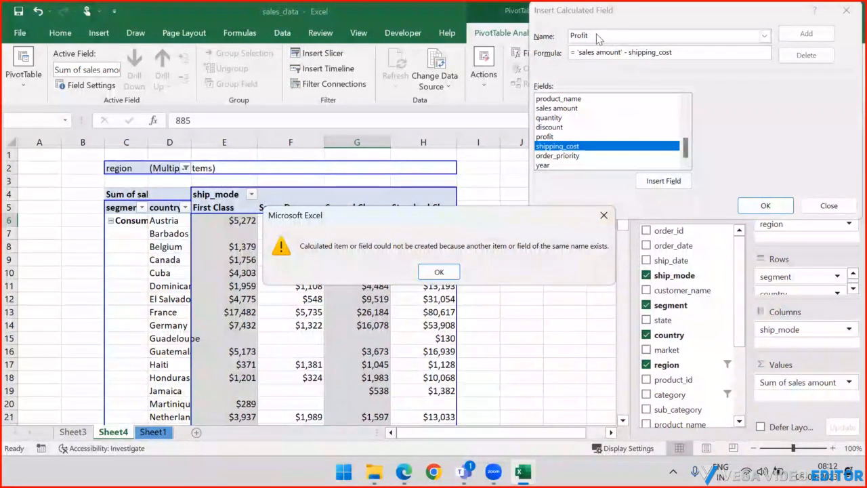
pyautogui.click(439, 272)
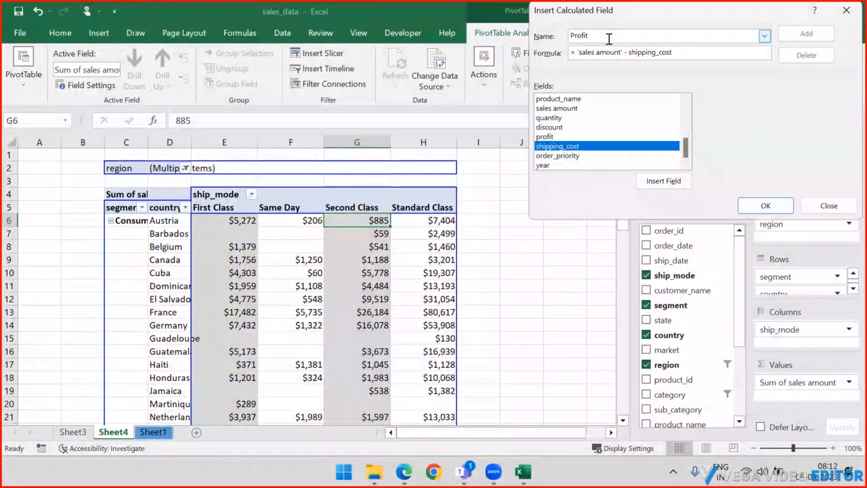
pyautogui.click(609, 39)
pyautogui.write('2')
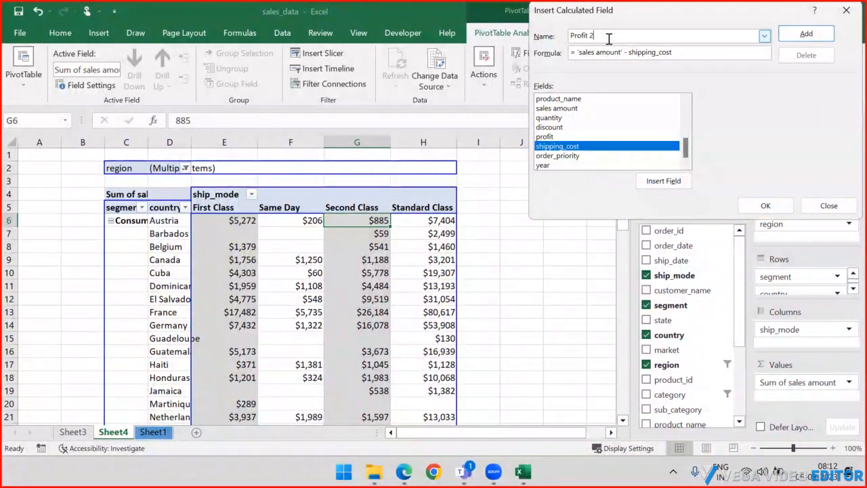
pyautogui.click(766, 206)
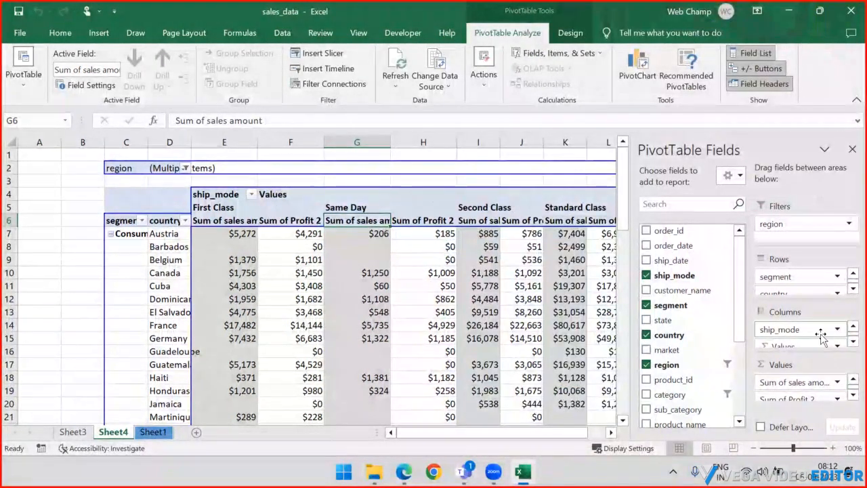
# Step: Examine the Profit 2 columns in the pivot table and compare with the source sales data on Sheet1
pyautogui.scroll(-1, 785, 380)
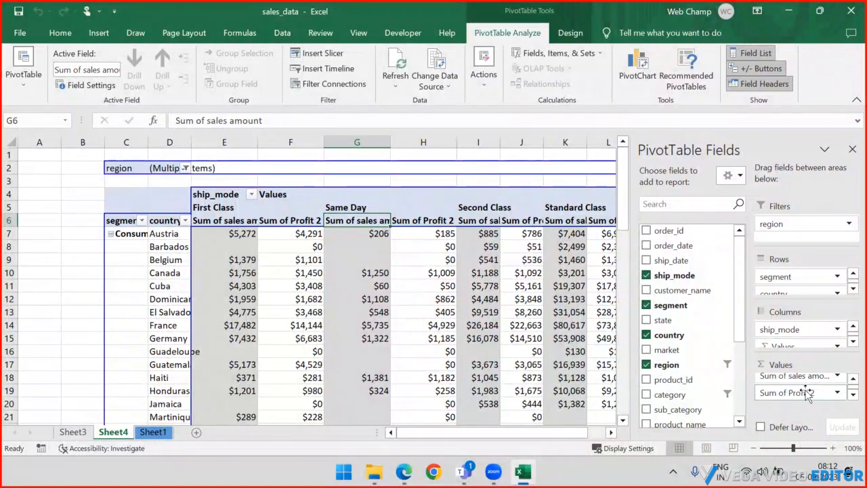
pyautogui.moveTo(420, 433); pyautogui.dragTo(461, 444)
pyautogui.click(561, 222)
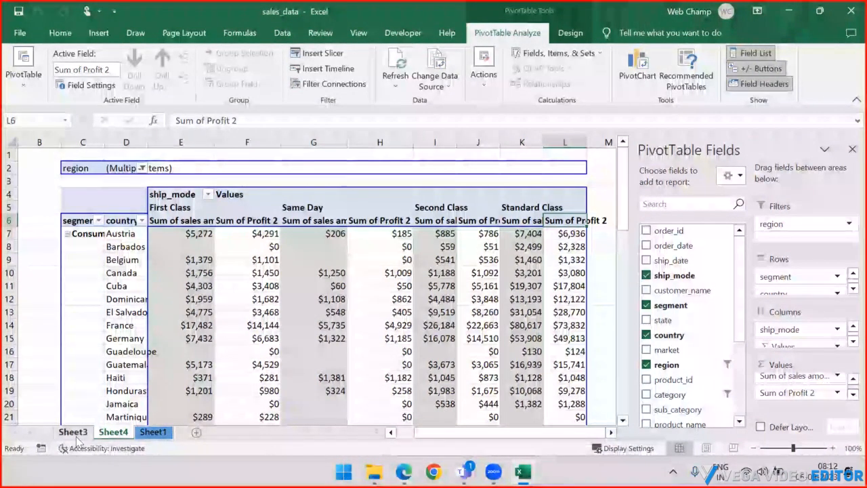
pyautogui.click(152, 432)
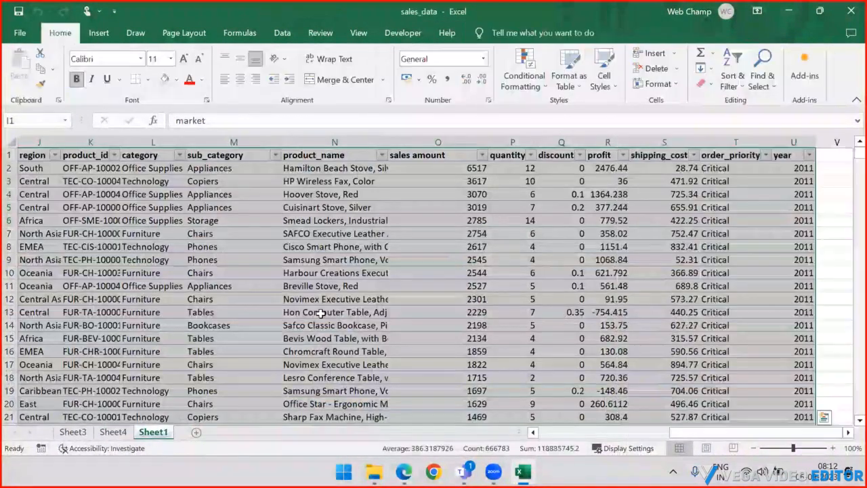
# Step: Check the source column headers on Sheet1 against the Sheet4 pivot table's field list, looking for the Profit 2 field
pyautogui.hscroll(-1, 320, 313)
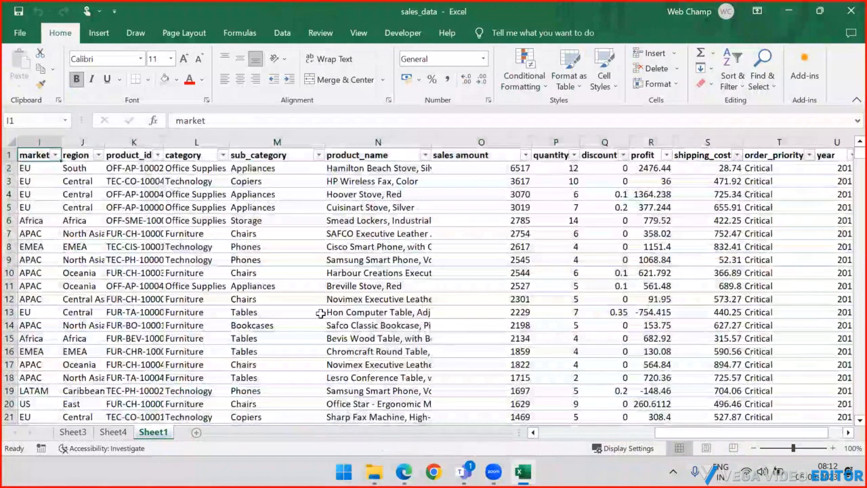
pyautogui.hotkey('ctrl', 'Home')
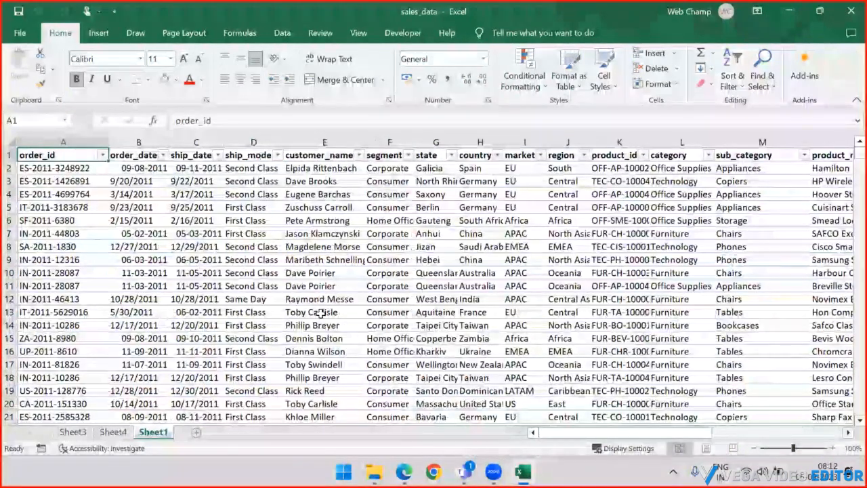
pyautogui.hotkey('ctrl', 'shift', 'Right')
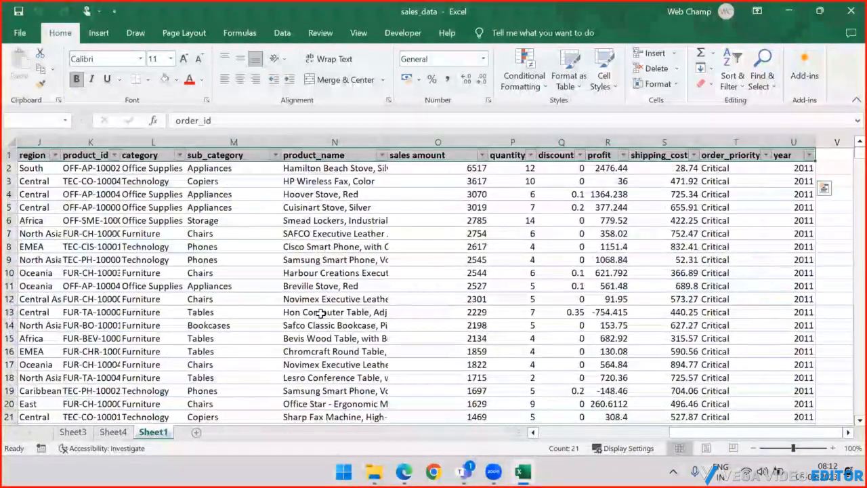
pyautogui.hotkey('ctrl', 'Right')
pyautogui.hotkey('ctrl', 'Home')
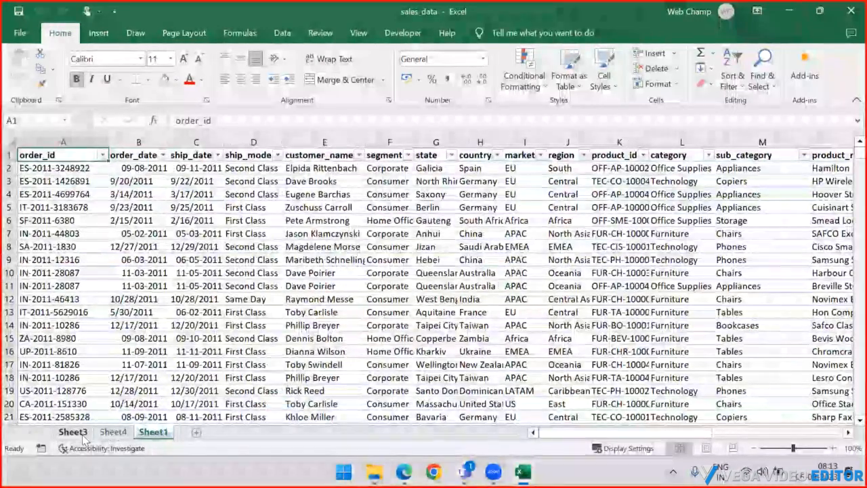
pyautogui.click(113, 431)
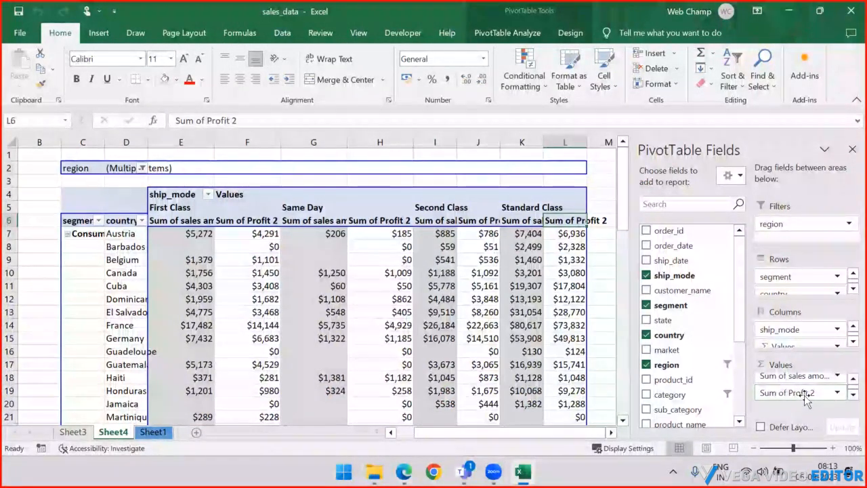
pyautogui.scroll(-4, 702, 377)
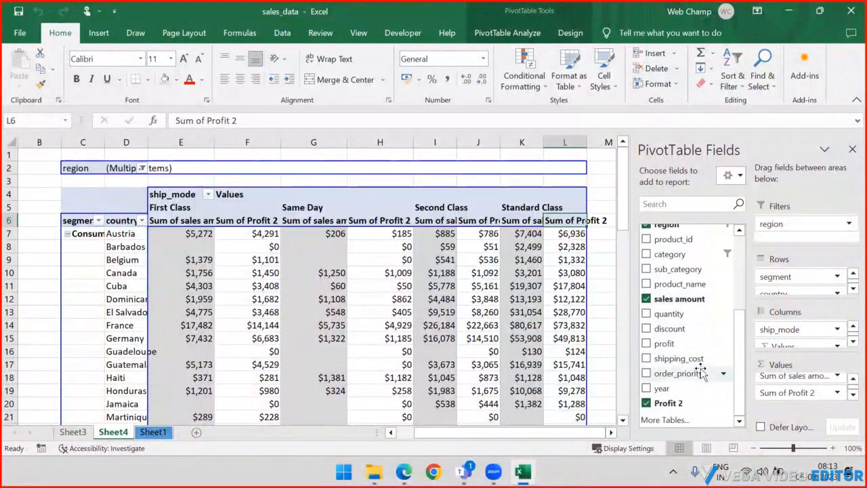
pyautogui.scroll(1, 678, 339)
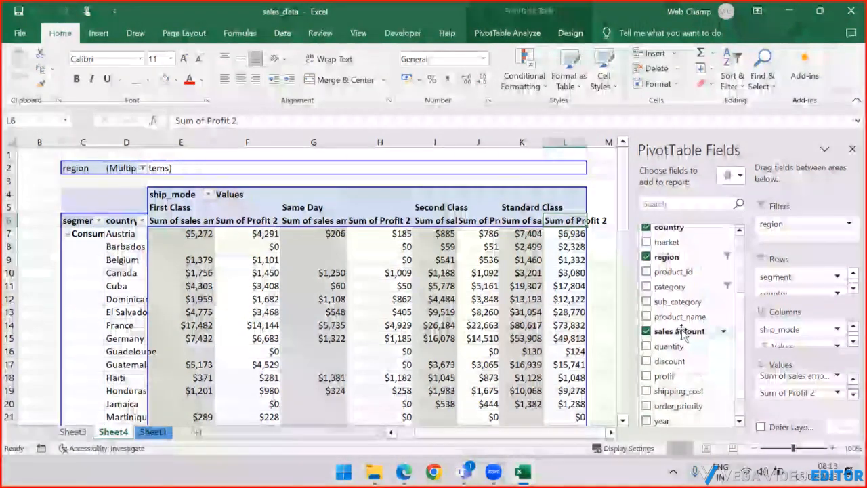
pyautogui.scroll(-1, 705, 278)
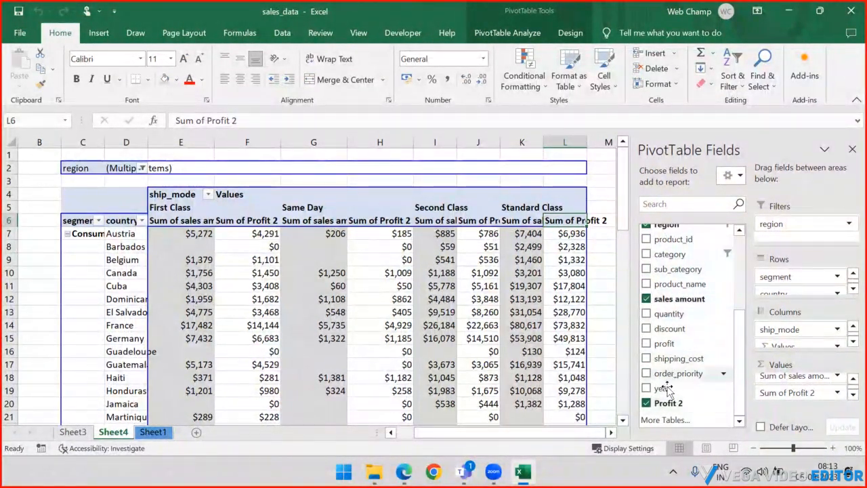
pyautogui.click(155, 433)
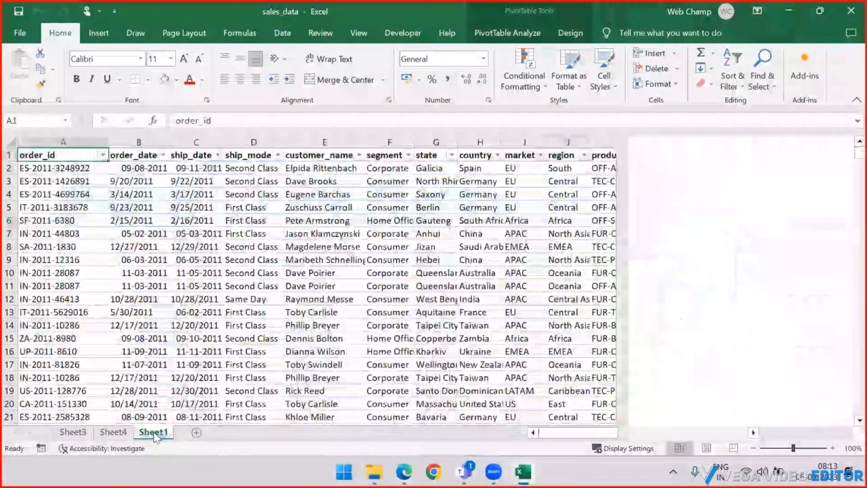
pyautogui.click(112, 433)
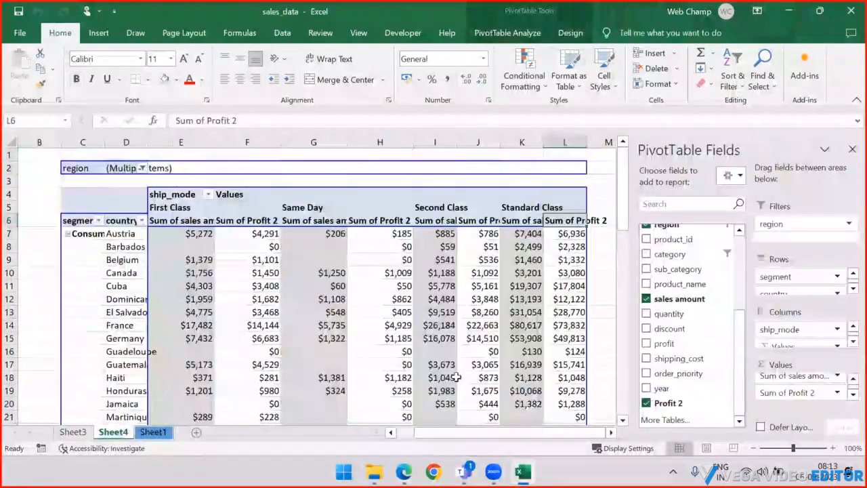
# Step: Widen column L so the full Sum of Profit 2 heading fits under Standard Class
pyautogui.click(611, 432)
pyautogui.click(611, 432)
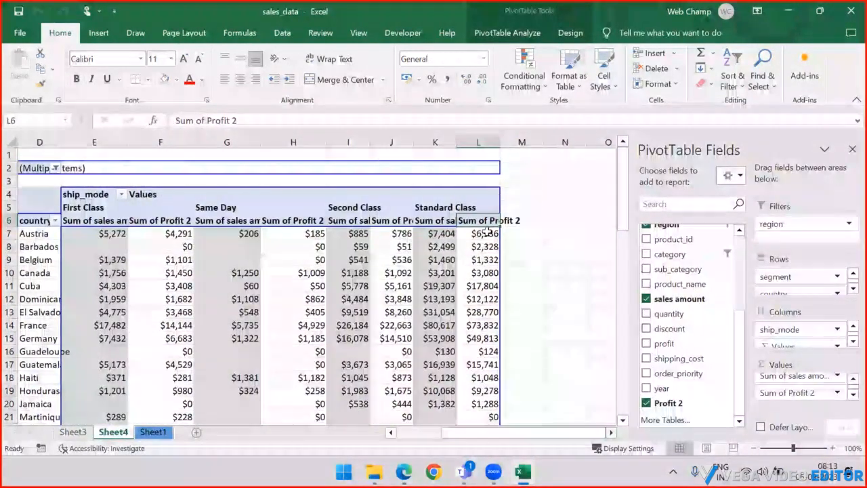
pyautogui.moveTo(502, 141); pyautogui.dragTo(524, 141)
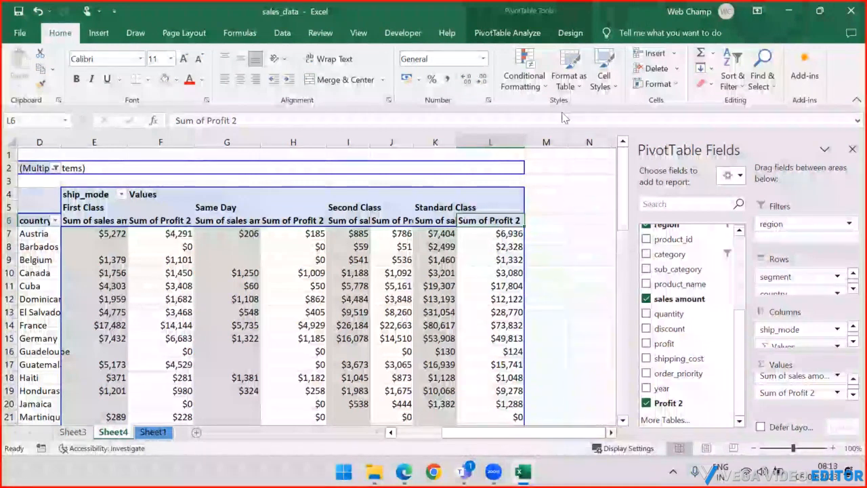
# Step: Hide the pivot table's field list and show it again
pyautogui.click(568, 34)
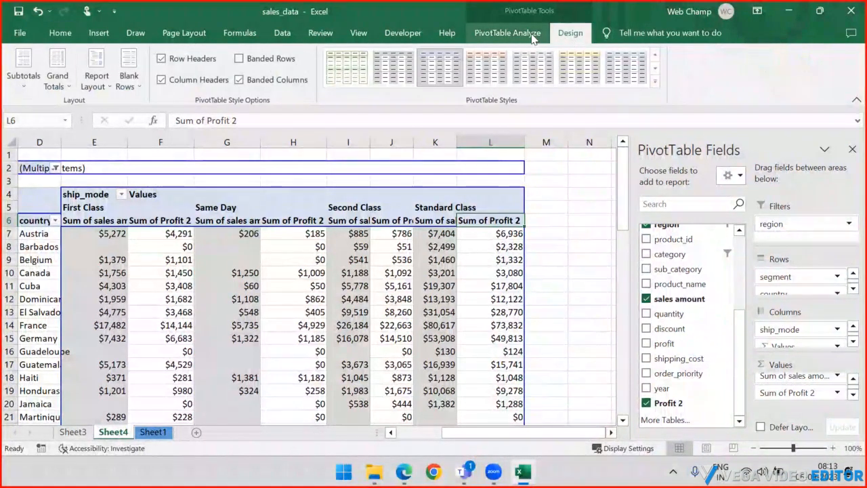
pyautogui.click(507, 34)
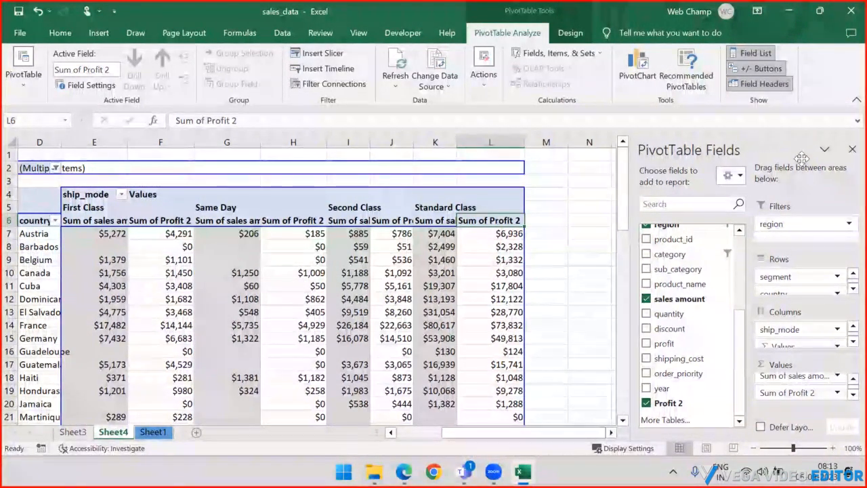
pyautogui.click(745, 54)
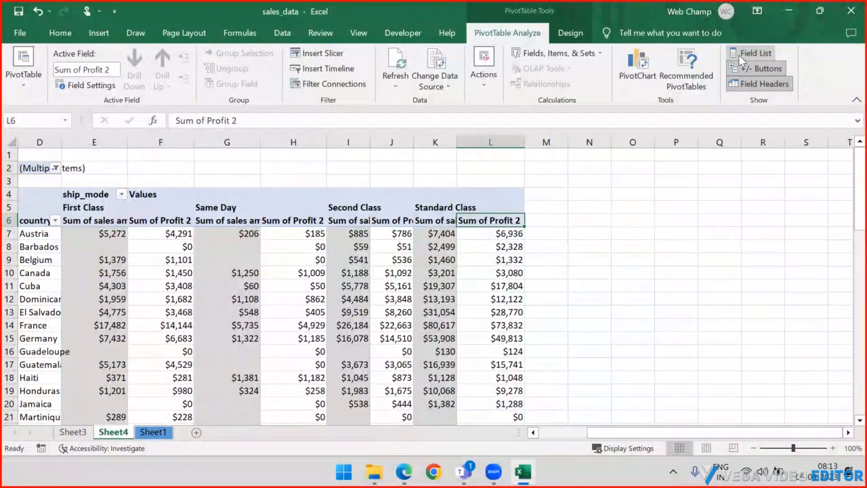
pyautogui.click(744, 59)
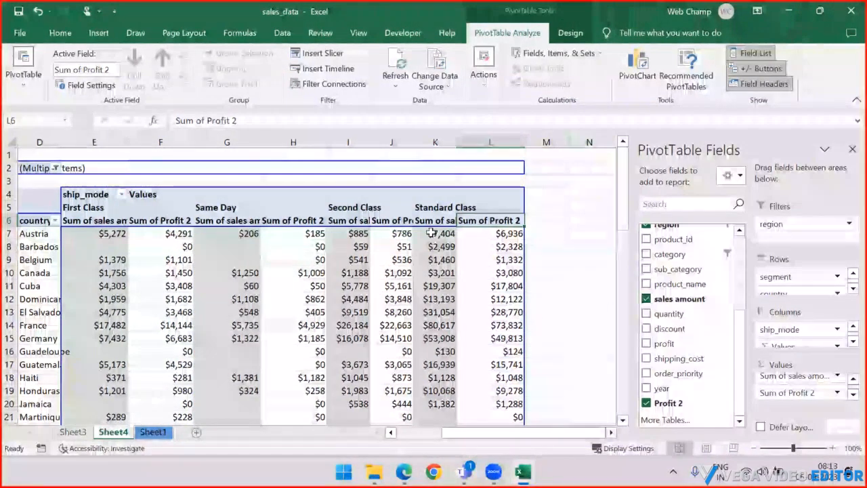
# Step: Collapse and expand the Consumer segment, and switch the +/- buttons and field headers off and back on
pyautogui.moveTo(534, 439); pyautogui.dragTo(455, 440)
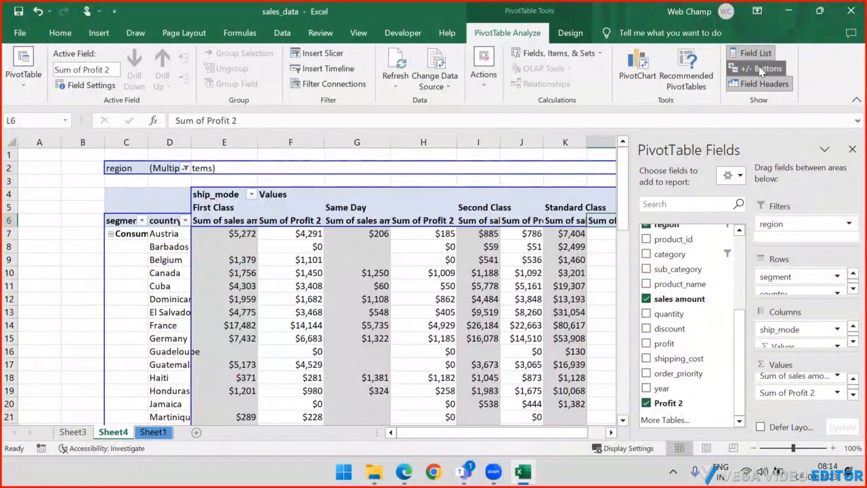
pyautogui.click(111, 233)
pyautogui.click(111, 234)
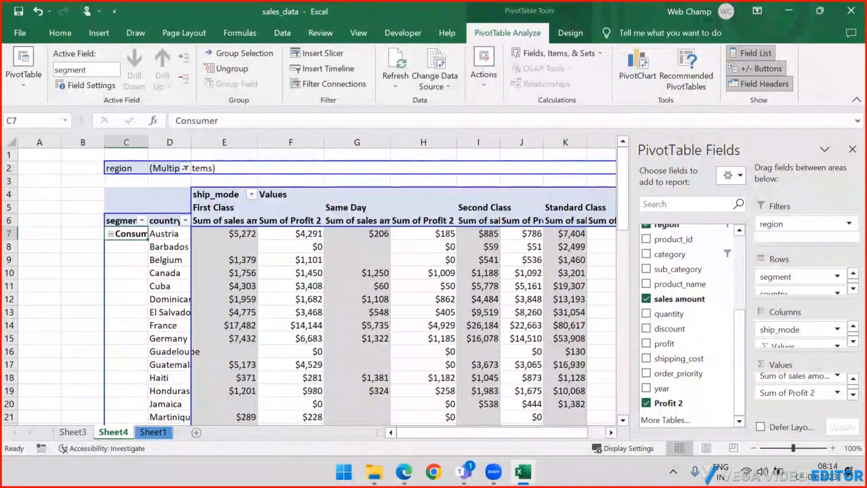
pyautogui.click(761, 72)
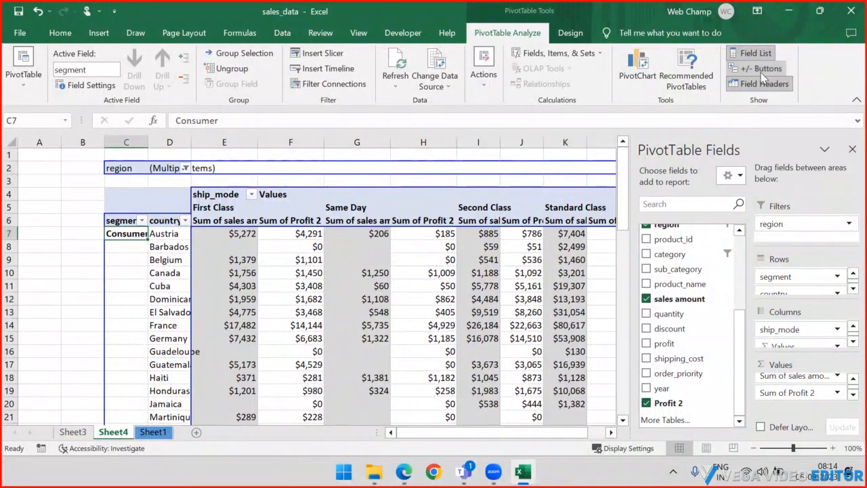
pyautogui.click(765, 71)
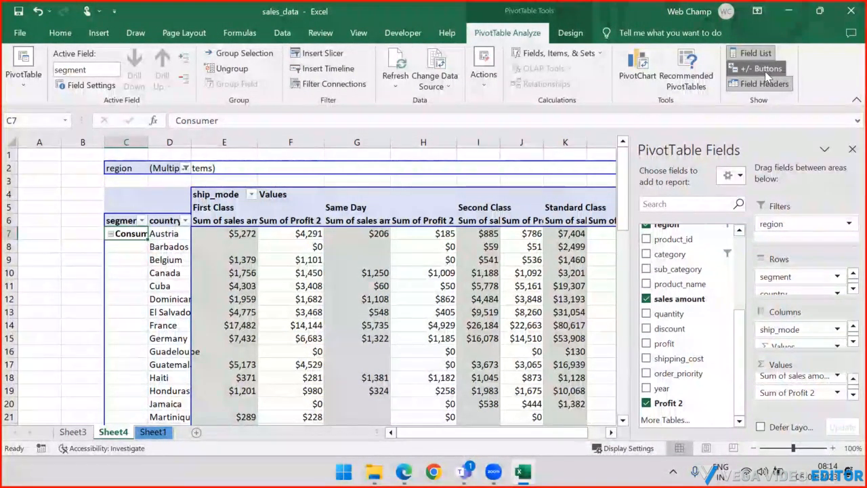
pyautogui.click(764, 84)
pyautogui.click(765, 84)
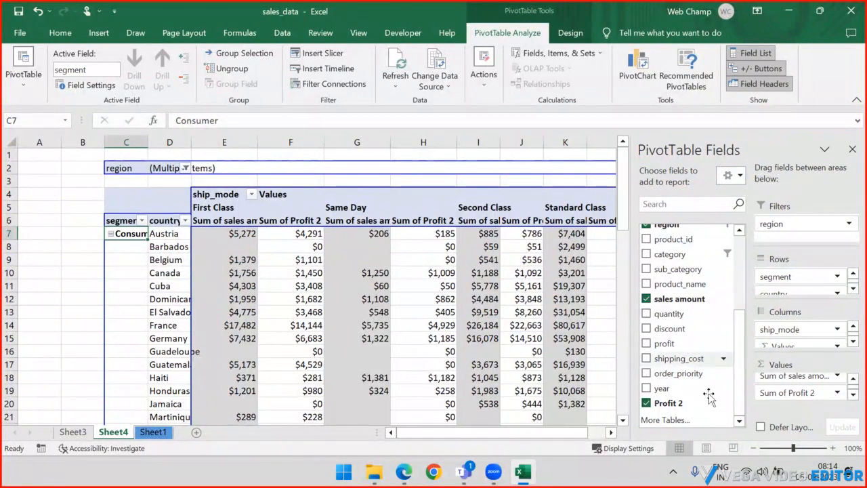
# Step: Remove the Profit 2 and country fields from the pivot table and widen column C to fit the segment names
pyautogui.moveTo(681, 404); pyautogui.dragTo(657, 415)
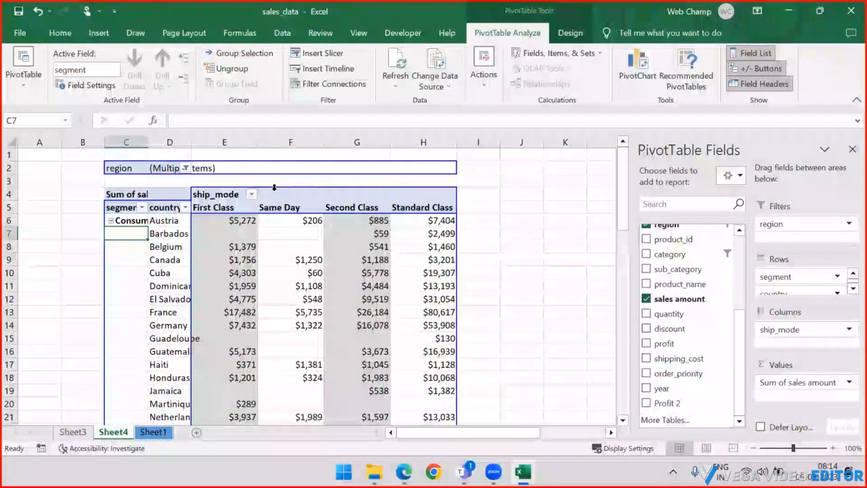
pyautogui.scroll(-2, 624, 338)
pyautogui.scroll(3, 675, 312)
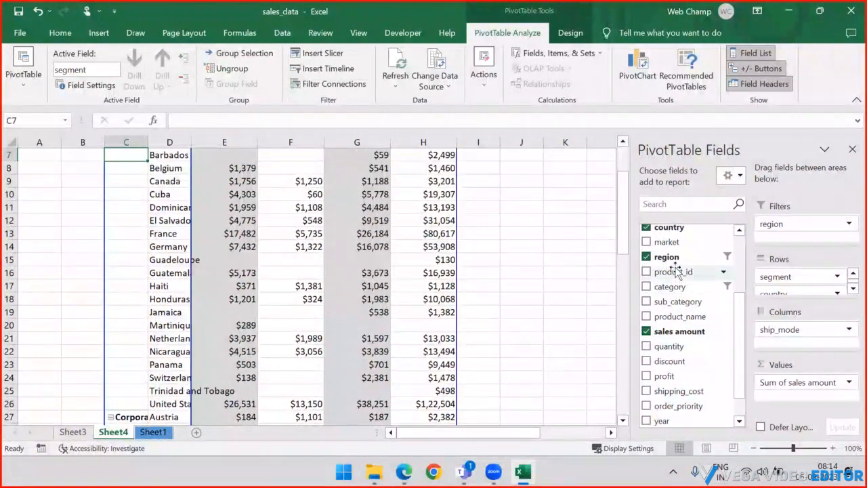
pyautogui.moveTo(671, 259)
pyautogui.mouseDown()
pyautogui.moveTo(795, 294)
pyautogui.moveTo(789, 339)
pyautogui.moveTo(791, 302)
pyautogui.moveTo(672, 257)
pyautogui.mouseUp()
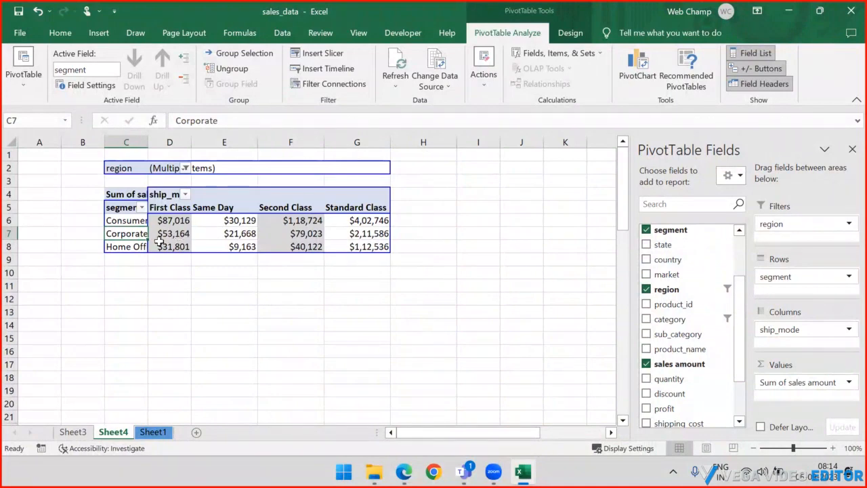
pyautogui.moveTo(148, 141); pyautogui.dragTo(179, 142)
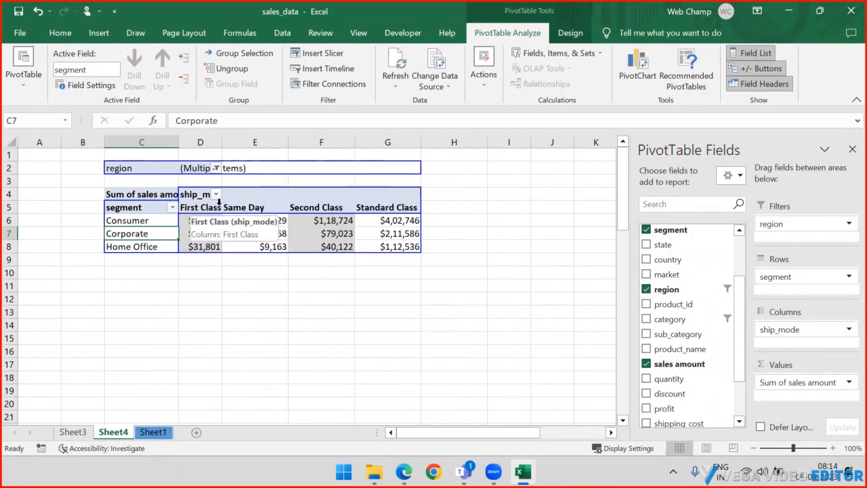
# Step: Reset the pivot table's region filter to include all regions
pyautogui.moveTo(204, 207); pyautogui.dragTo(393, 207)
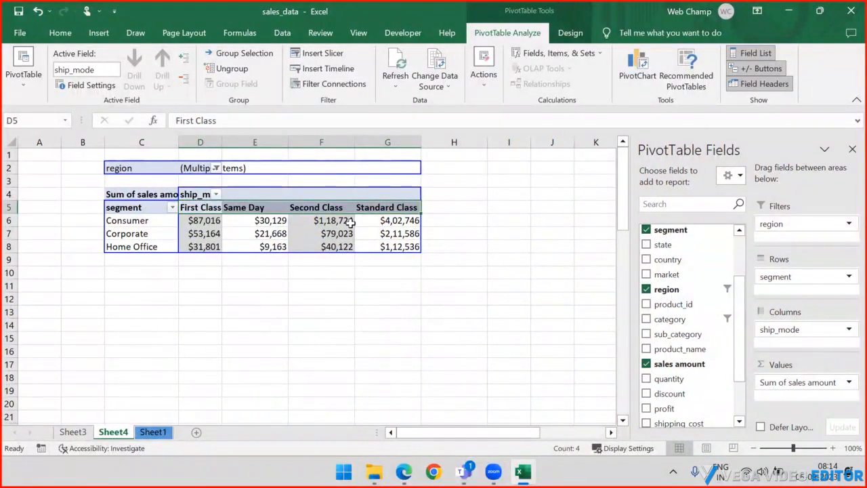
pyautogui.click(723, 291)
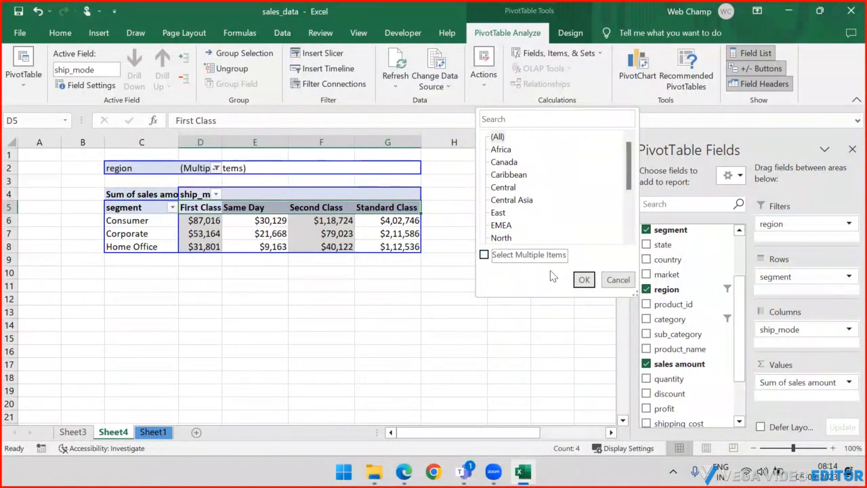
pyautogui.click(584, 280)
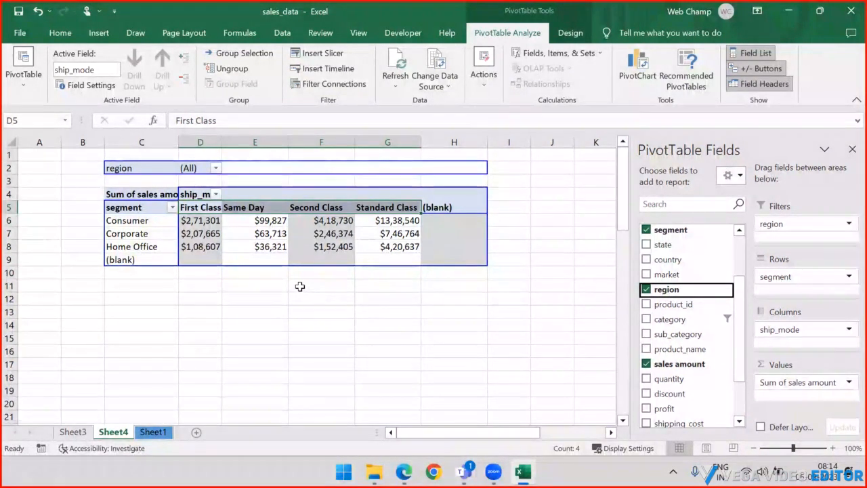
# Step: Preview the column chart subtypes for the pivot table's data and insert a Clustered Column PivotChart
pyautogui.click(348, 295)
pyautogui.click(291, 245)
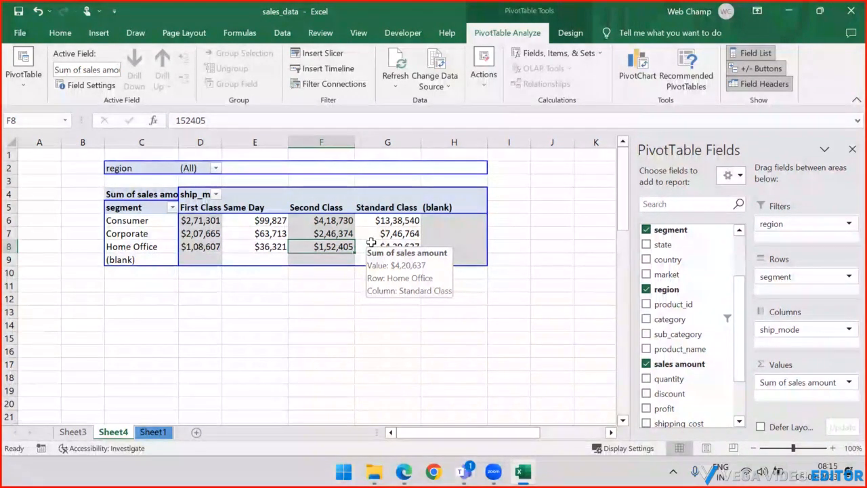
pyautogui.click(638, 81)
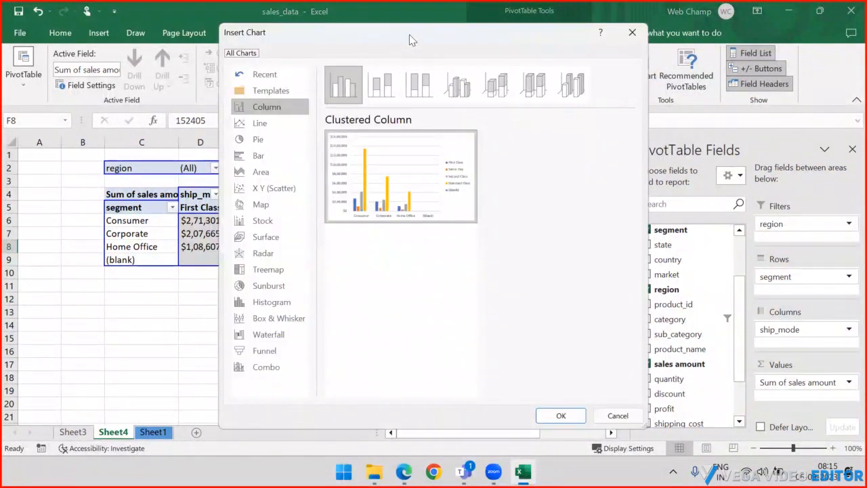
pyautogui.moveTo(409, 35); pyautogui.dragTo(374, 21)
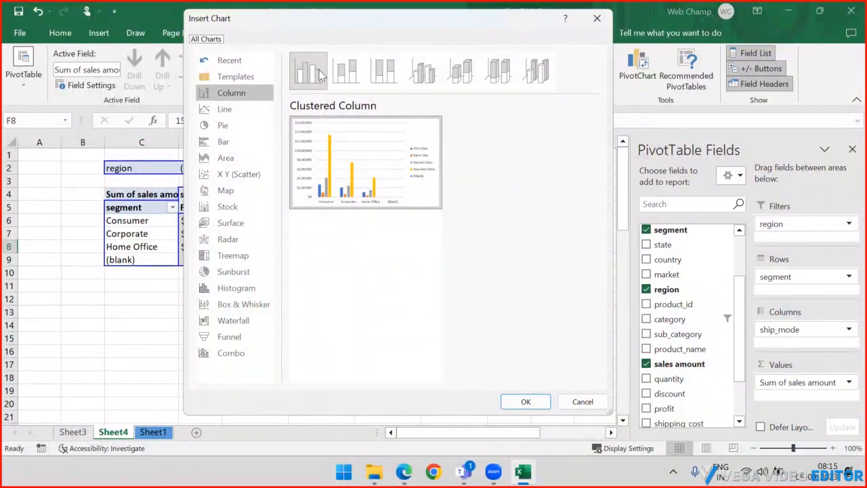
pyautogui.click(344, 71)
pyautogui.click(383, 71)
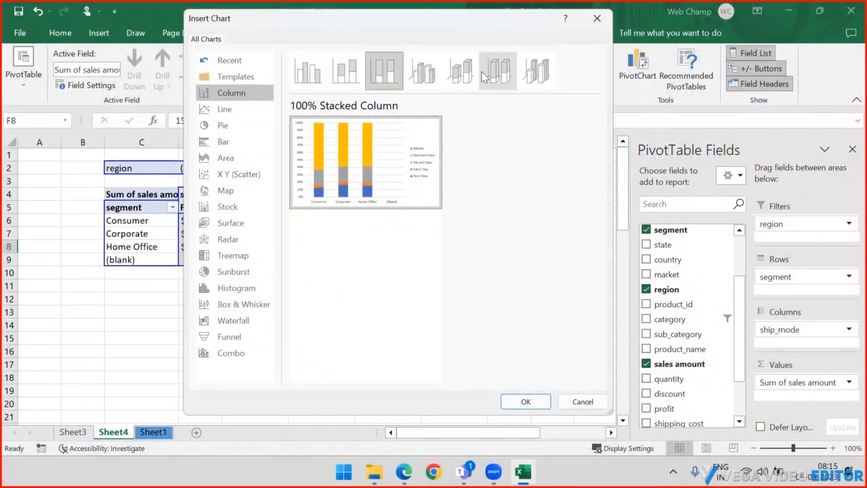
pyautogui.click(412, 80)
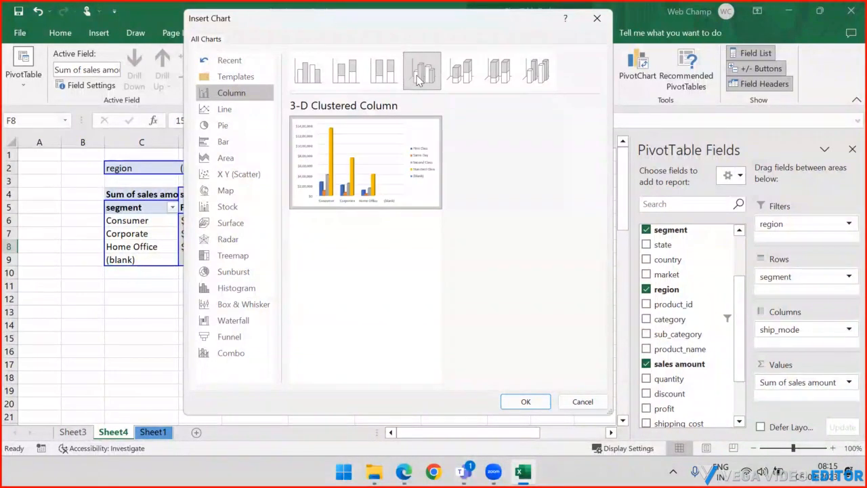
pyautogui.click(464, 76)
pyautogui.click(500, 76)
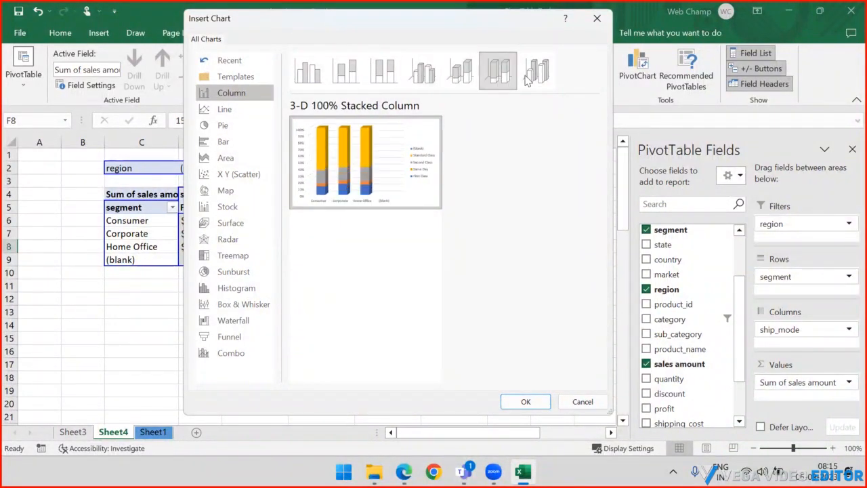
pyautogui.click(542, 79)
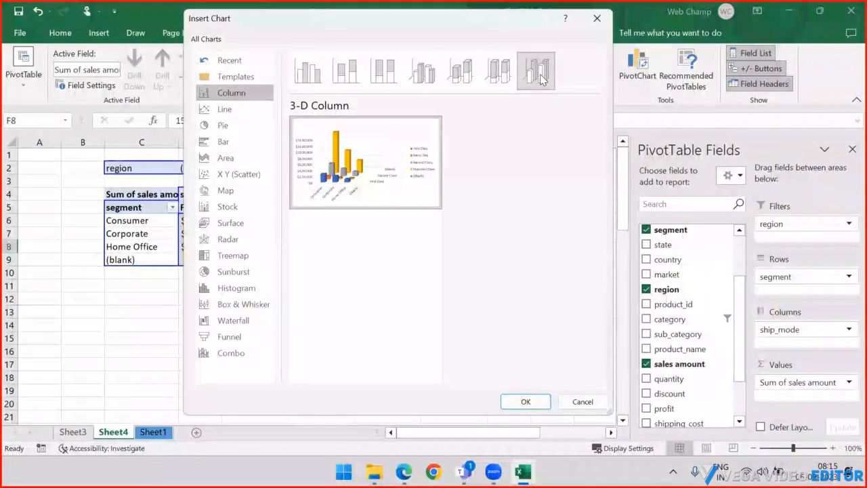
pyautogui.click(306, 77)
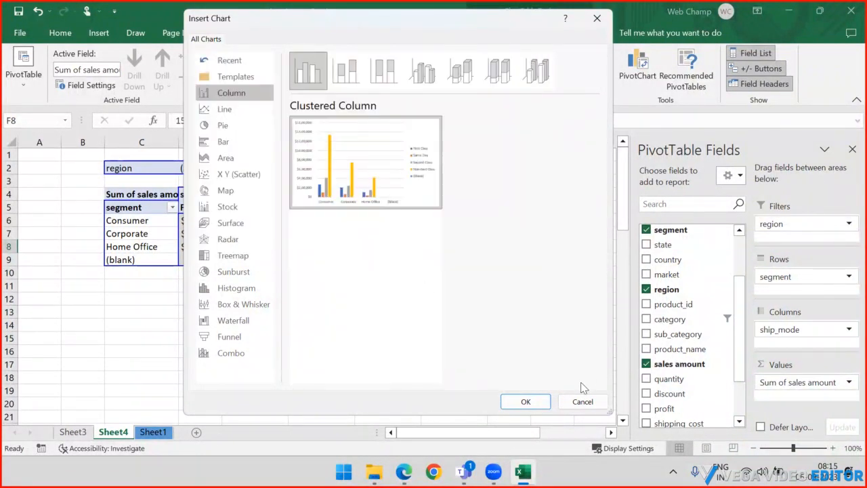
pyautogui.click(522, 401)
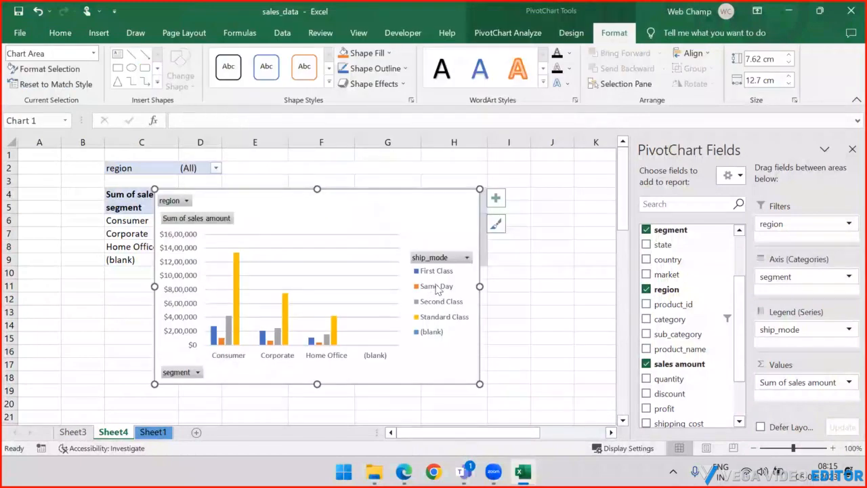
# Step: Enlarge the PivotChart to about 8.93 cm high by 13.48 cm wide and place it over the sheet from column C
pyautogui.moveTo(384, 223)
pyautogui.mouseDown()
pyautogui.moveTo(460, 180)
pyautogui.moveTo(484, 177)
pyautogui.moveTo(402, 180)
pyautogui.mouseUp()
pyautogui.moveTo(338, 344); pyautogui.dragTo(338, 361)
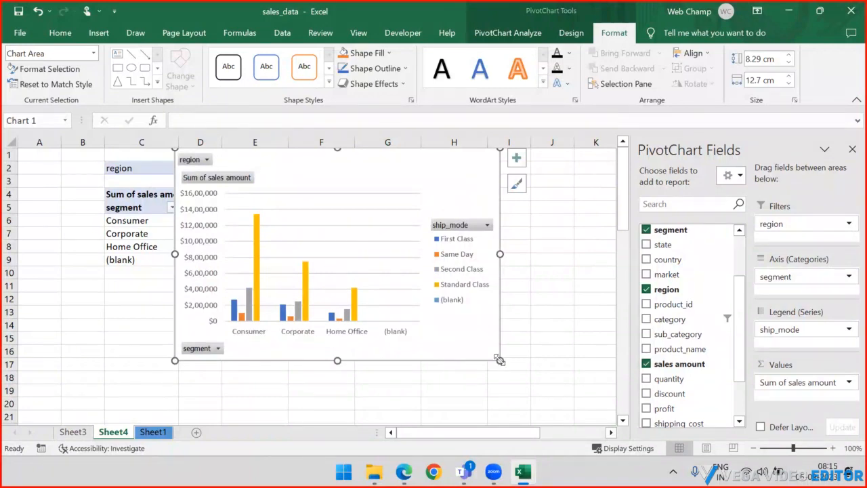
pyautogui.moveTo(500, 360); pyautogui.dragTo(520, 377)
pyautogui.moveTo(343, 165); pyautogui.dragTo(279, 166)
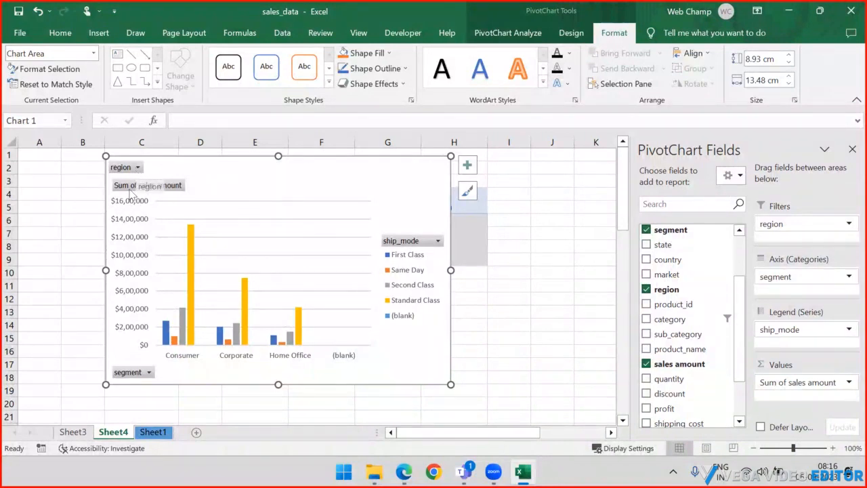
# Step: Filter the PivotChart's region field with multiple selection to exclude the (blank) item
pyautogui.click(139, 168)
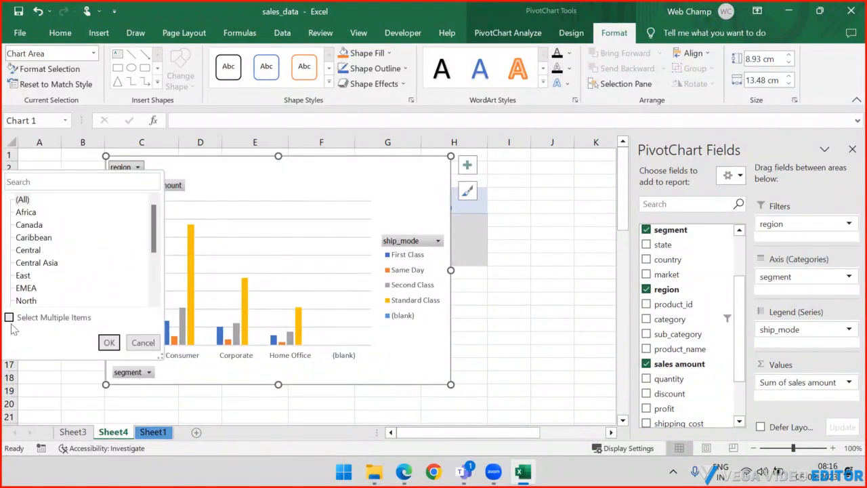
pyautogui.click(9, 317)
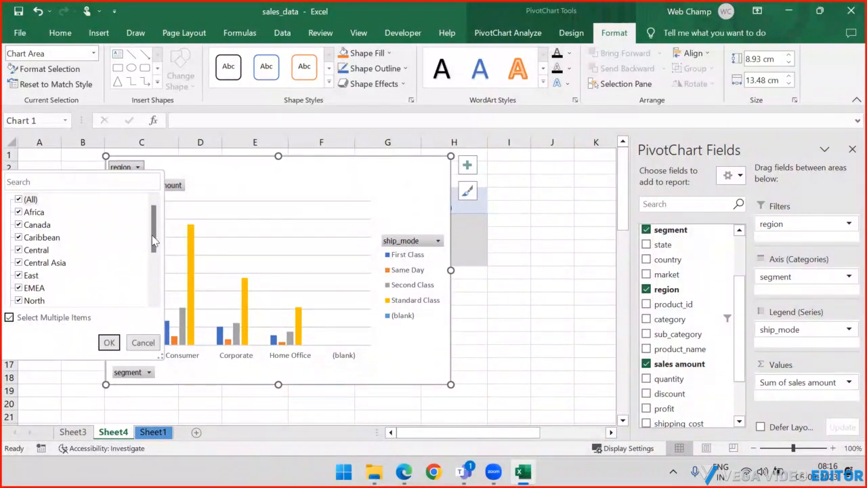
pyautogui.moveTo(151, 235); pyautogui.dragTo(135, 295)
pyautogui.click(19, 290)
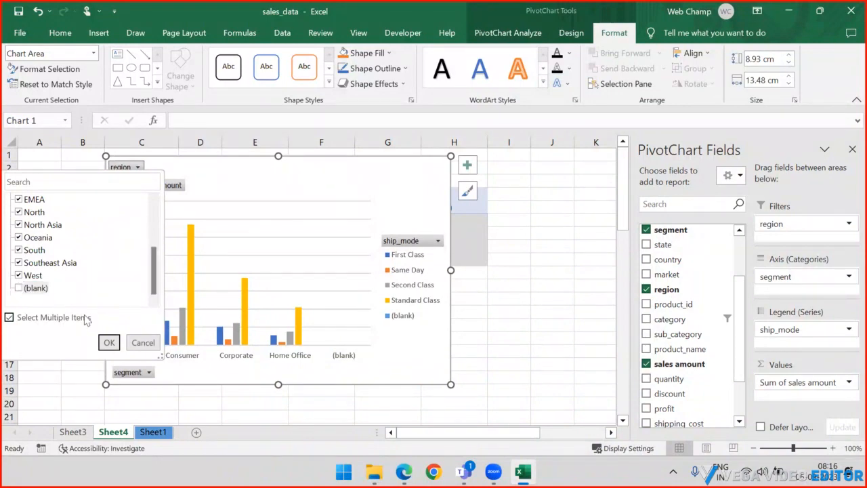
pyautogui.click(109, 343)
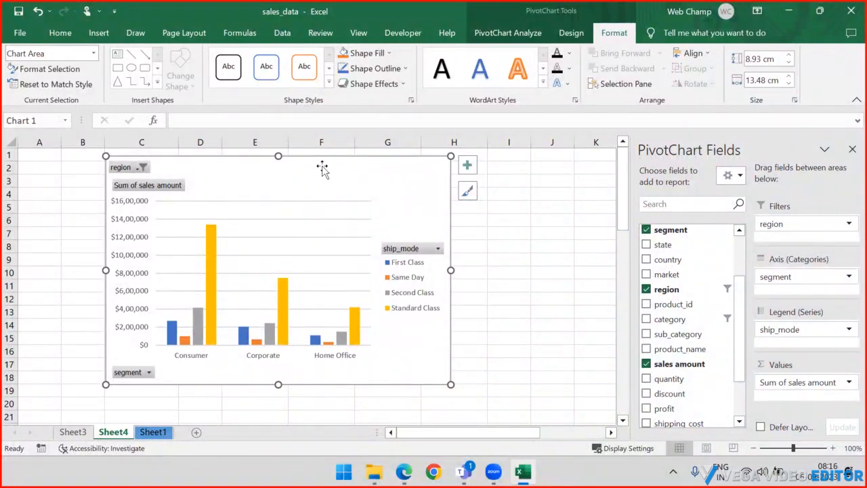
# Step: Inspect the Standard Class columns for each segment and reposition the PivotChart over columns C to H
pyautogui.moveTo(322, 168); pyautogui.dragTo(370, 164)
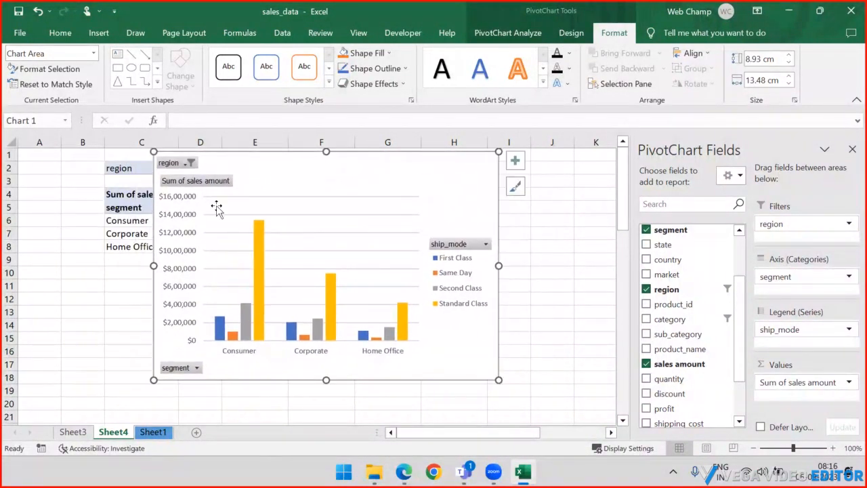
pyautogui.moveTo(259, 263)
pyautogui.moveTo(336, 298)
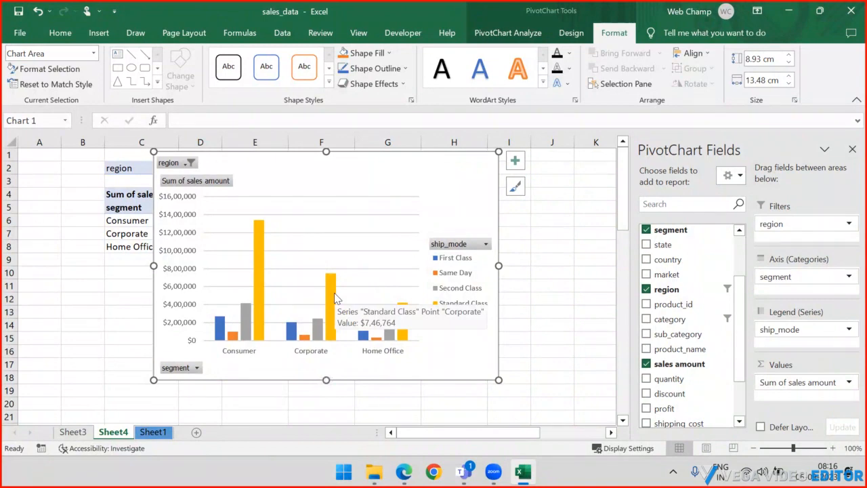
pyautogui.moveTo(403, 325)
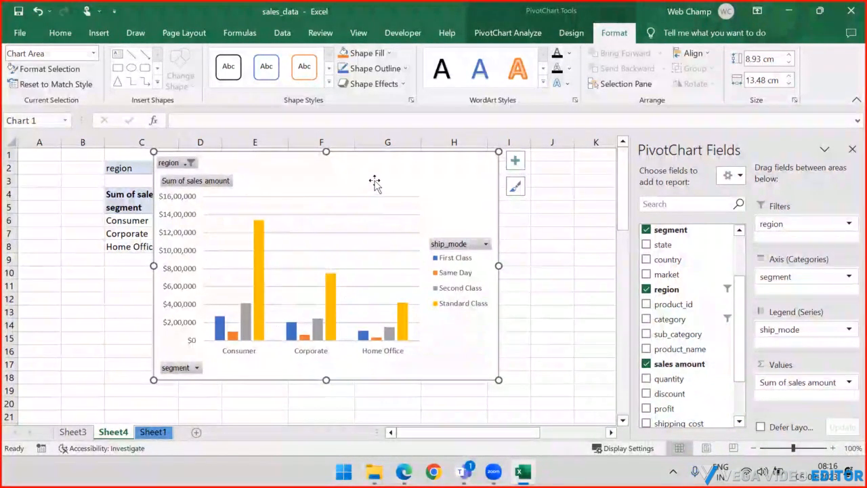
pyautogui.moveTo(375, 174)
pyautogui.mouseDown()
pyautogui.moveTo(426, 175)
pyautogui.moveTo(324, 171)
pyautogui.mouseUp()
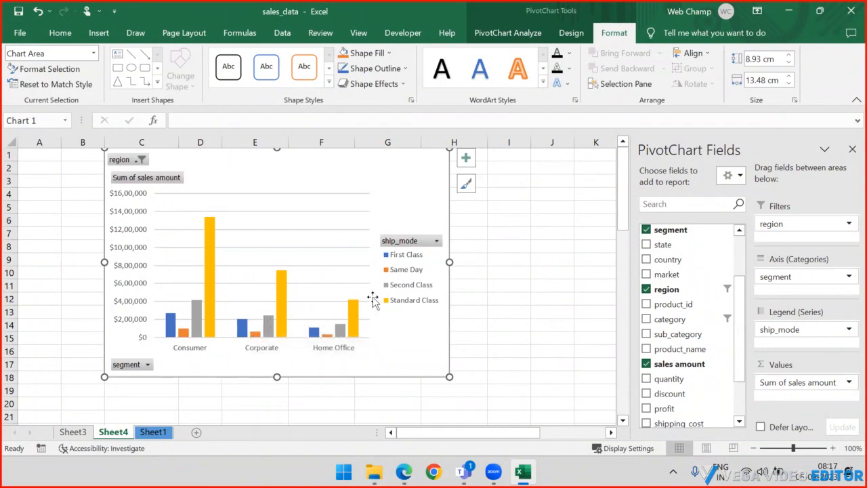
# Step: Replace every "/" with "-" in the order_date column of Sheet1
pyautogui.click(153, 431)
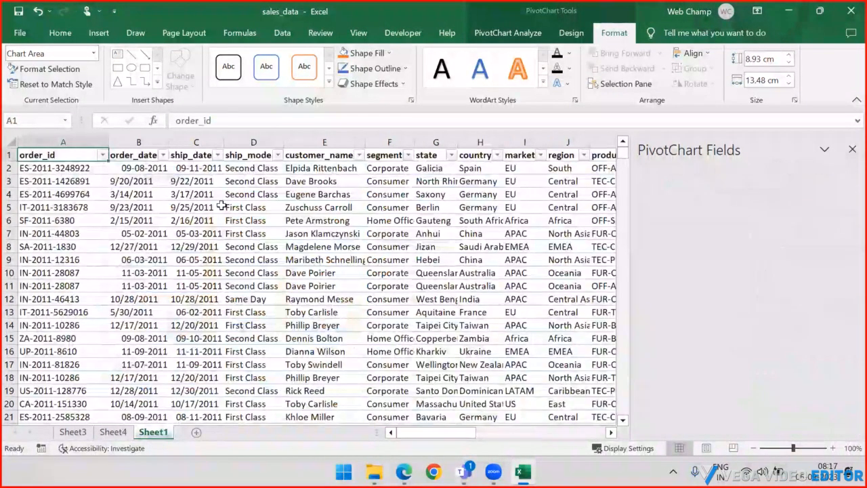
pyautogui.press('Down')
pyautogui.hotkey('ctrl', 'shift', 'Down')
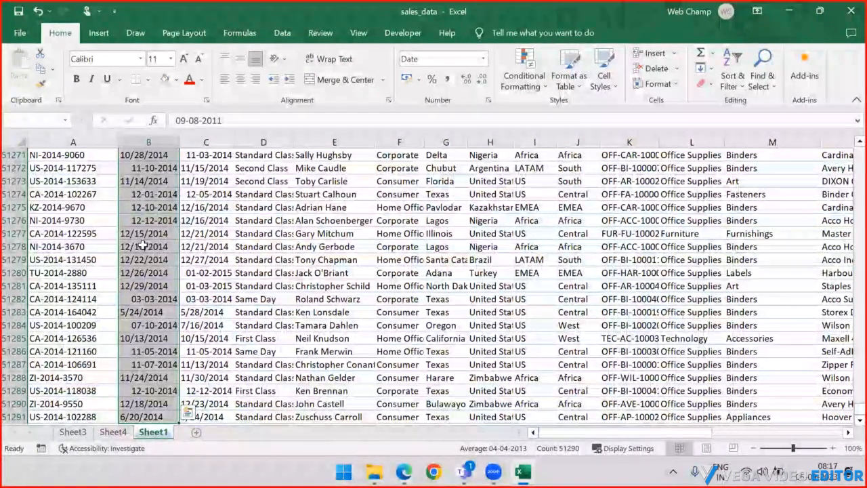
pyautogui.scroll(7, 142, 245)
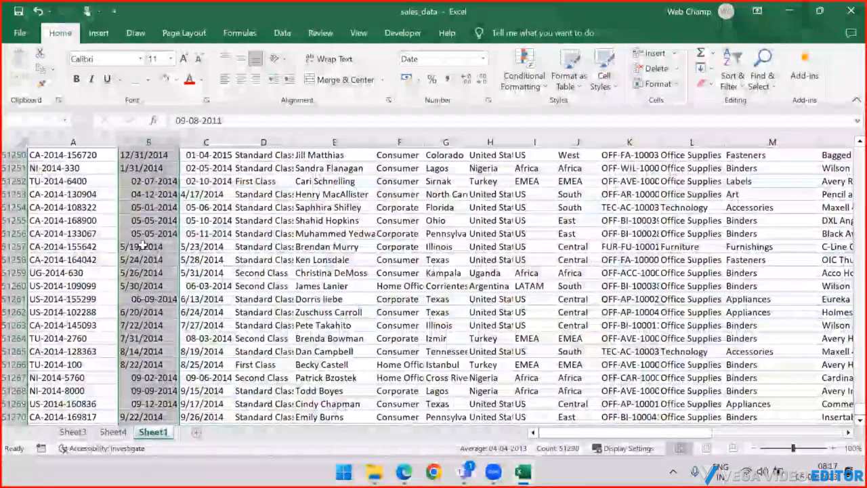
pyautogui.hotkey('ctrl', 'h')
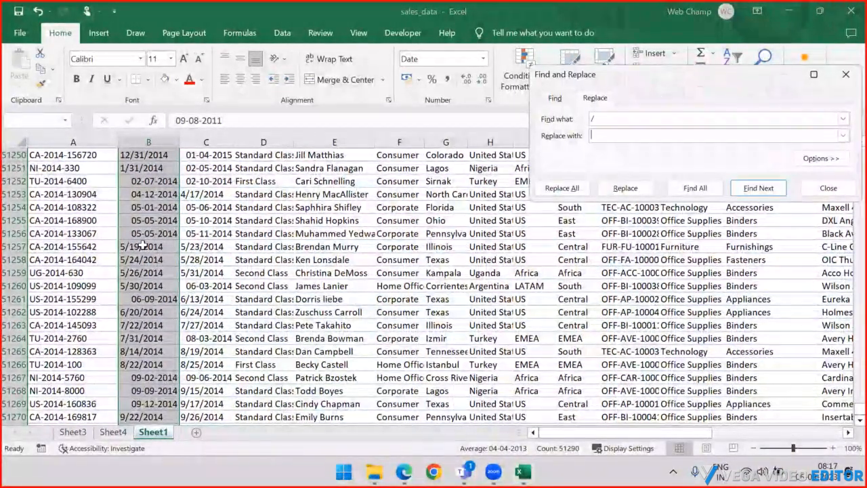
pyautogui.press('Tab')
pyautogui.write('-')
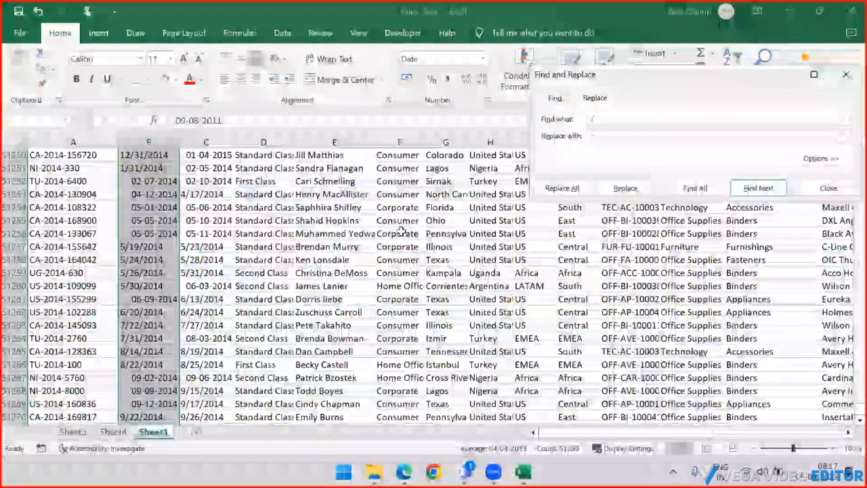
pyautogui.click(562, 189)
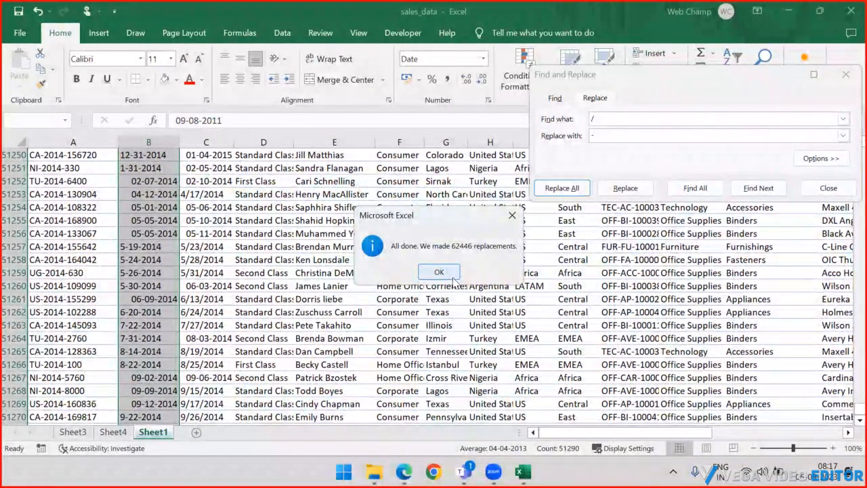
pyautogui.click(453, 278)
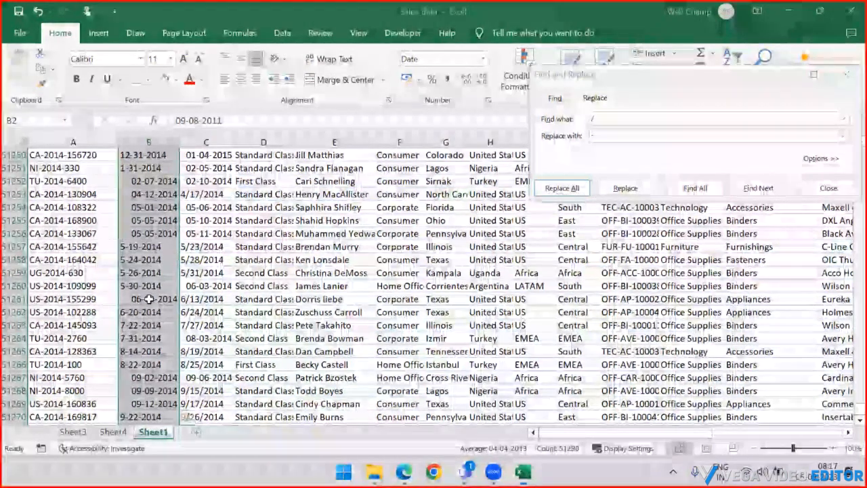
# Step: Check the order_date values down to the last data rows for consistent date format and alignment
pyautogui.click(148, 299)
pyautogui.press('Down')
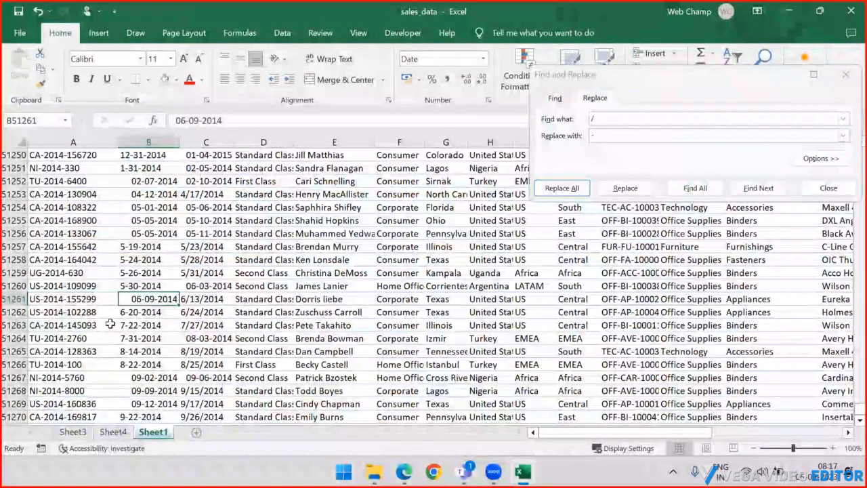
pyautogui.scroll(-3, 171, 280)
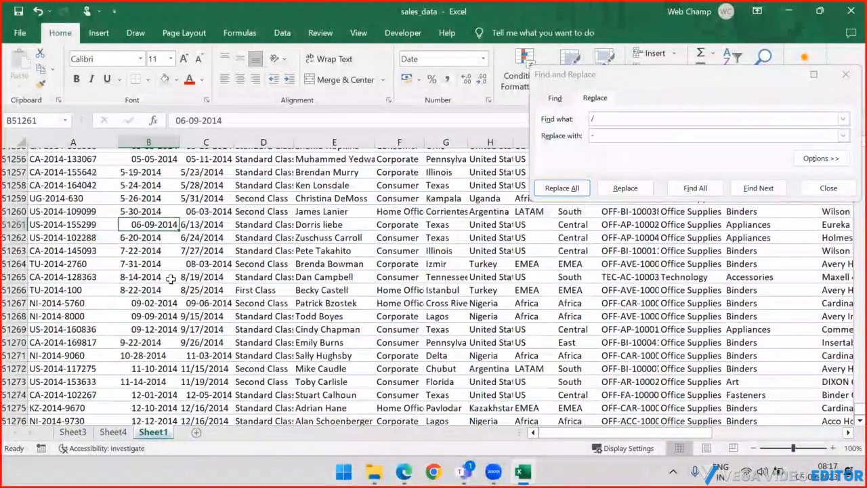
pyautogui.scroll(-2, 155, 288)
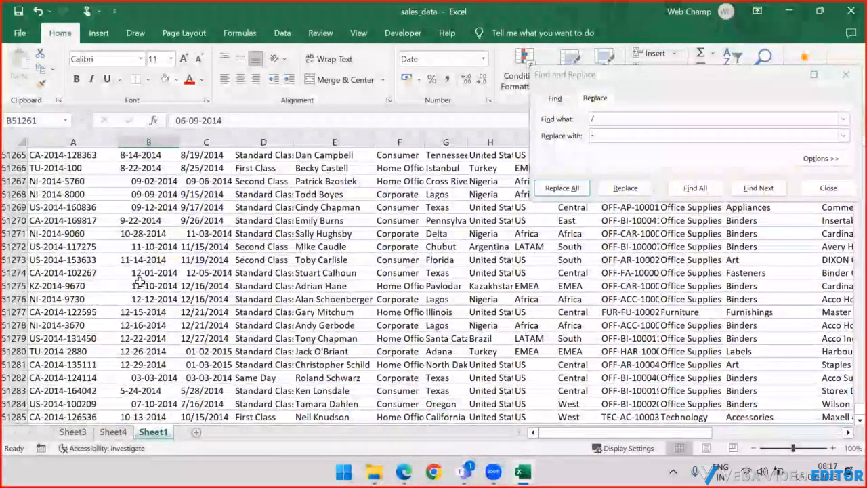
pyautogui.scroll(-2, 139, 280)
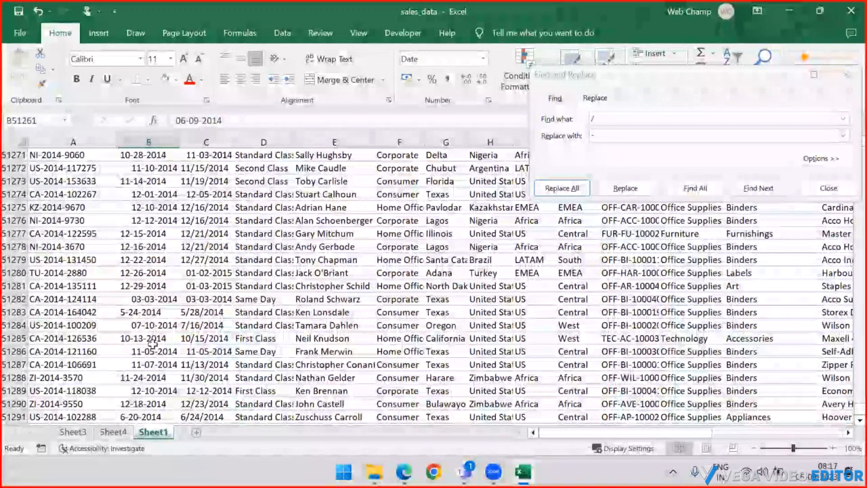
pyautogui.scroll(-1, 138, 317)
pyautogui.scroll(-1, 137, 312)
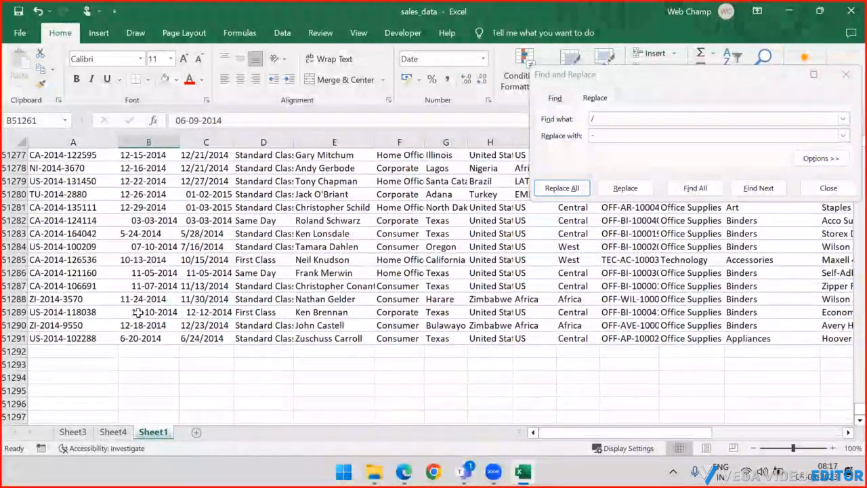
pyautogui.click(139, 338)
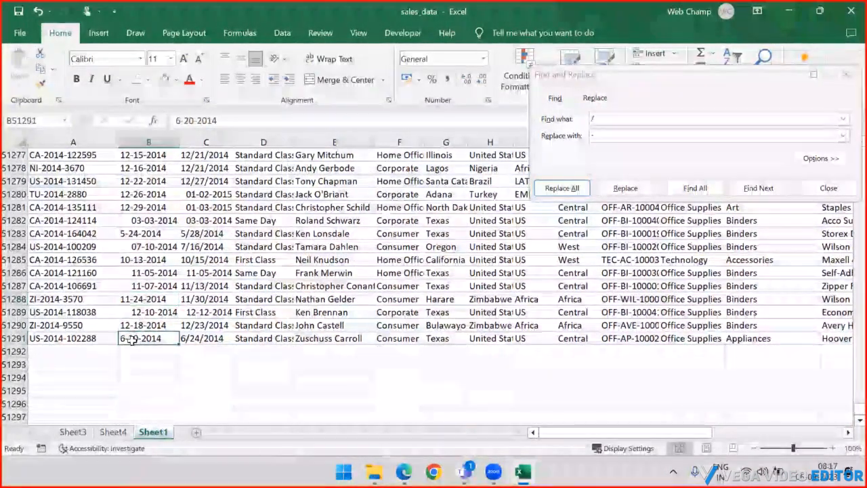
pyautogui.click(151, 312)
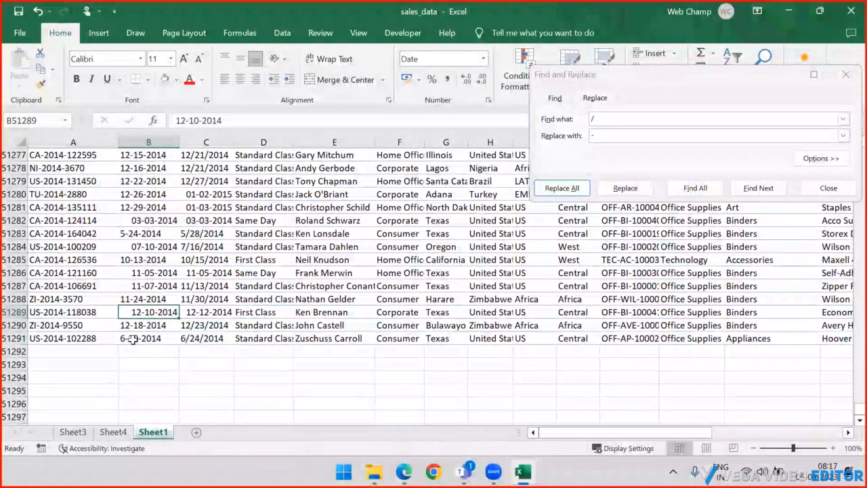
pyautogui.click(132, 340)
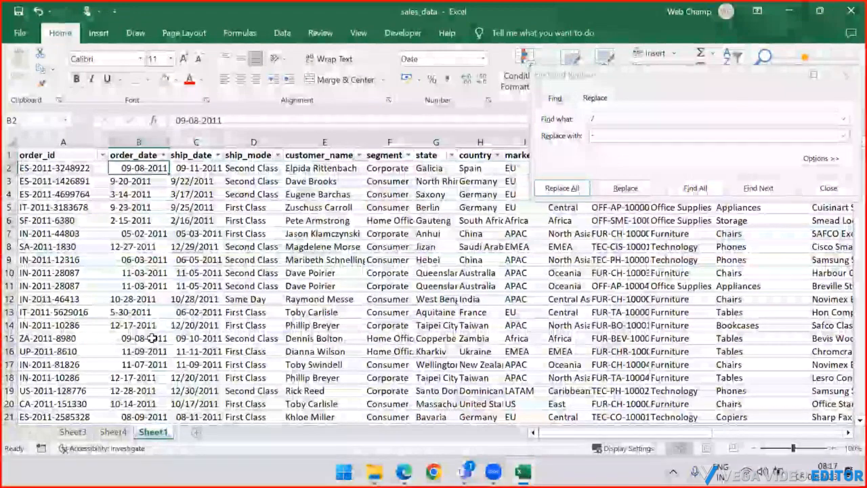
# Step: Examine the order_date cells from row 2 to row 12, comparing their stored values and number formats
pyautogui.press('Down')
pyautogui.press('Down')
pyautogui.press('Down')
pyautogui.press('Down')
pyautogui.press('Down')
pyautogui.press('Down')
pyautogui.press('Down')
pyautogui.press('Down')
pyautogui.press('Down')
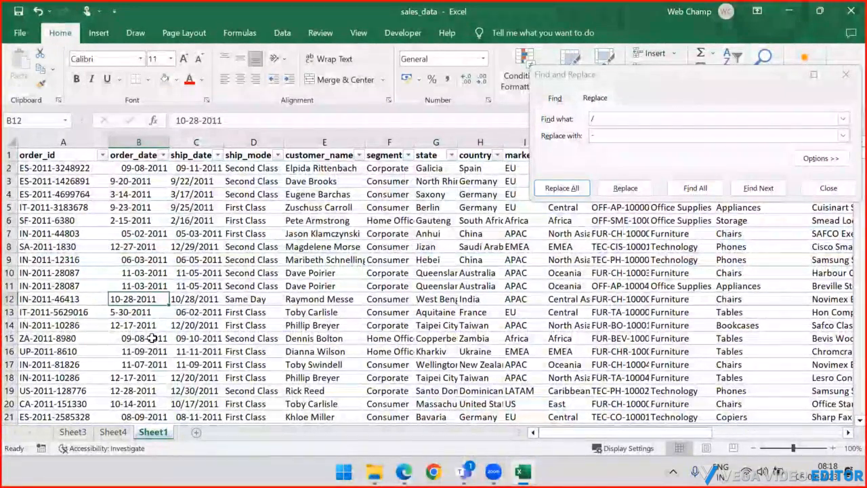
# Step: Examine the order_date column down to about row 111, comparing the alignment and number formats of its date entries
pyautogui.scroll(-3, 142, 337)
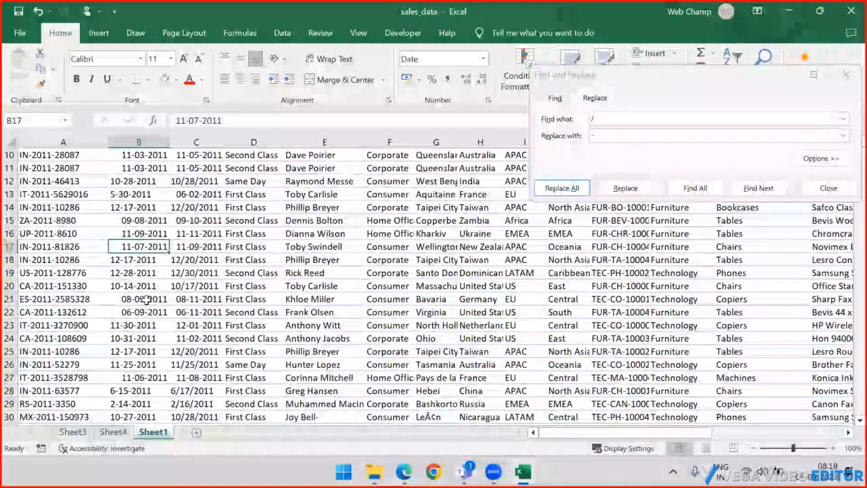
pyautogui.click(146, 300)
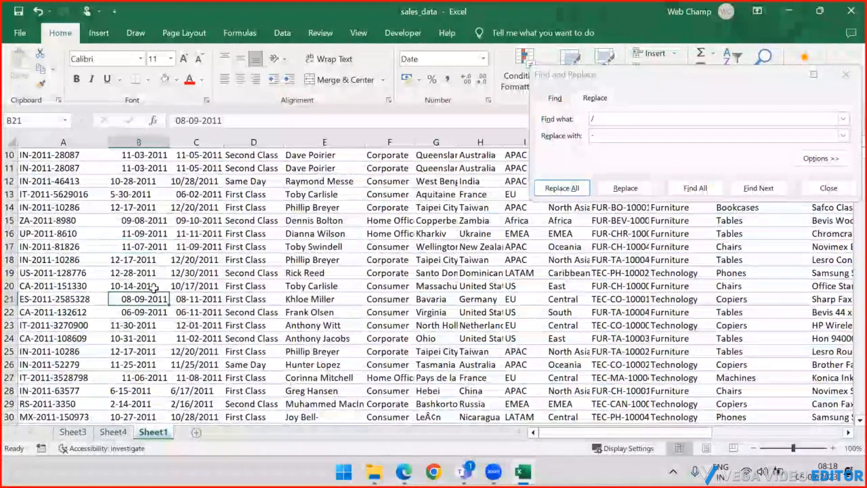
pyautogui.scroll(-3, 146, 284)
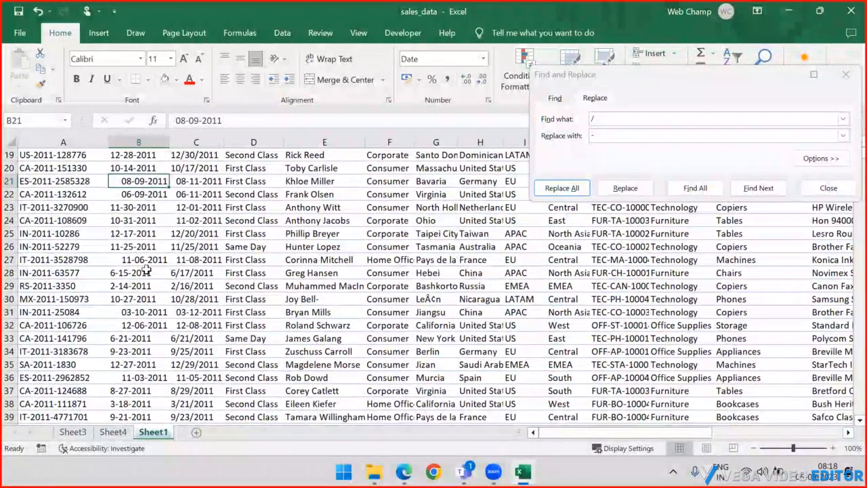
pyautogui.scroll(-1, 146, 285)
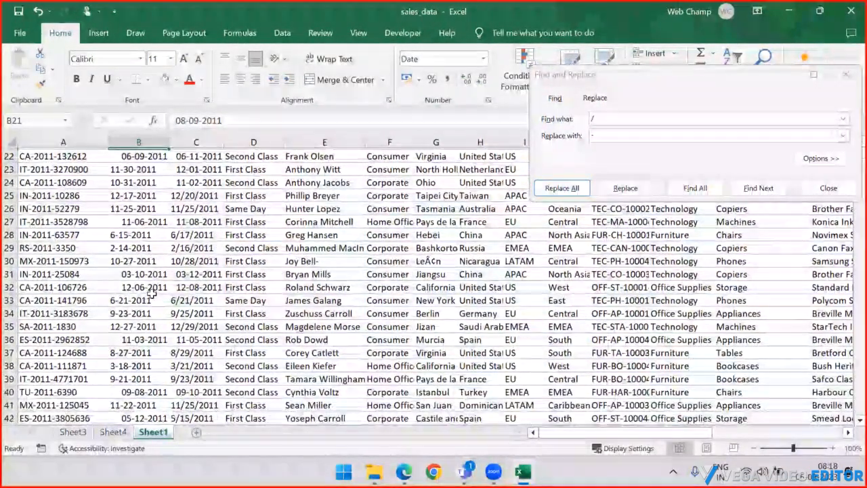
pyautogui.scroll(-1, 151, 293)
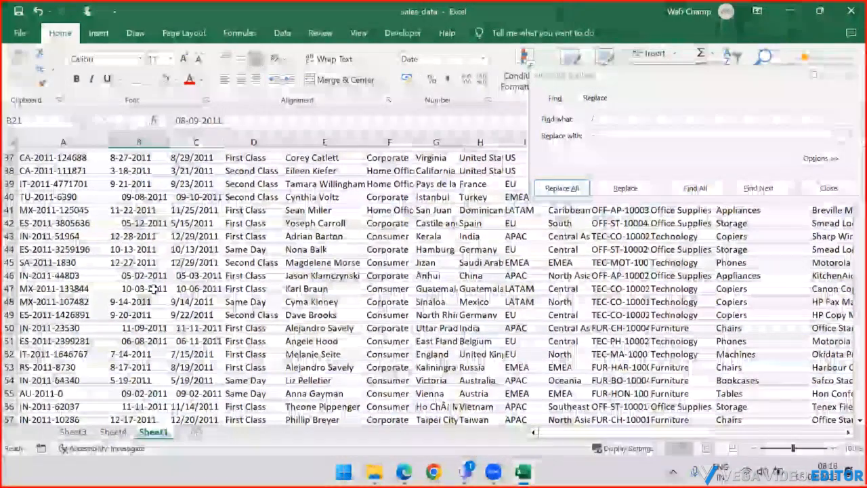
pyautogui.scroll(-1, 154, 289)
pyautogui.scroll(-1, 154, 289)
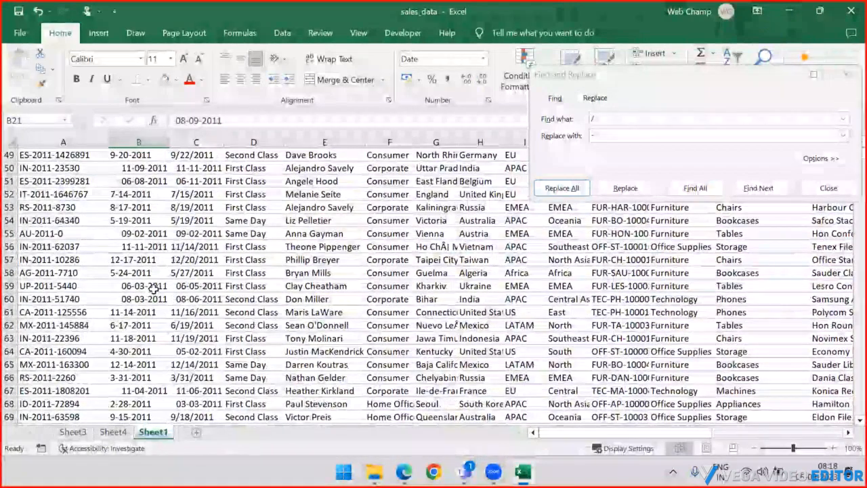
pyautogui.scroll(-2, 155, 289)
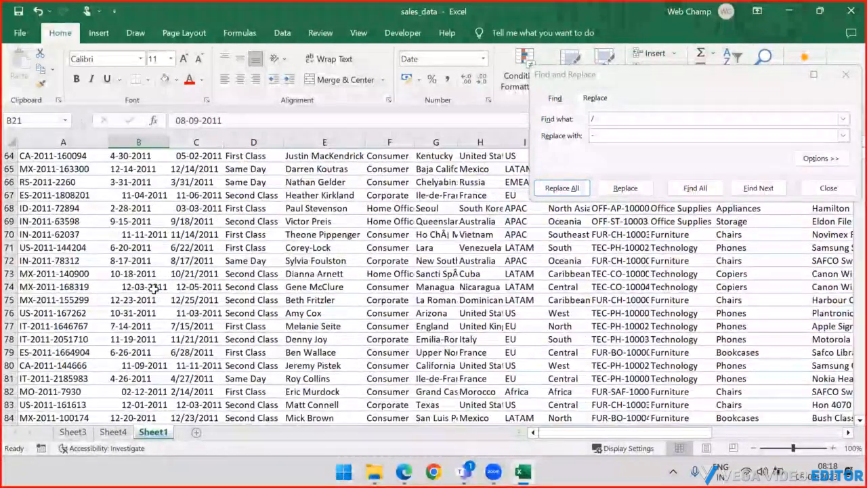
pyautogui.scroll(-4, 155, 289)
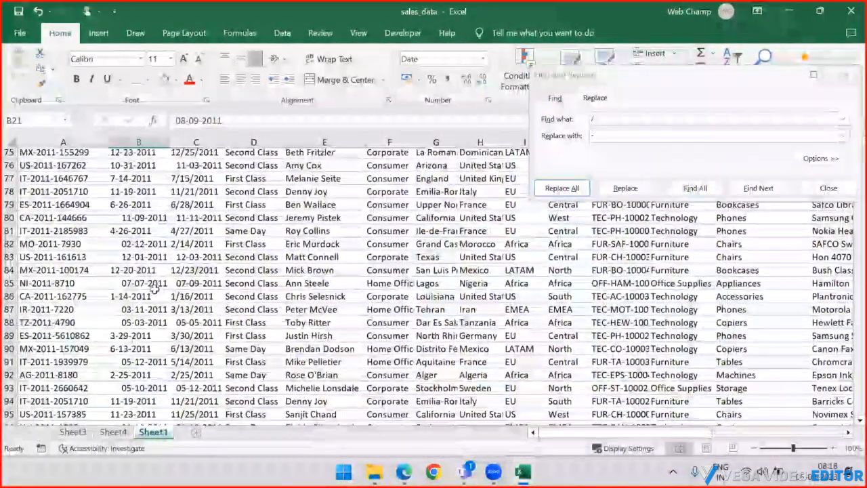
pyautogui.scroll(-1, 154, 289)
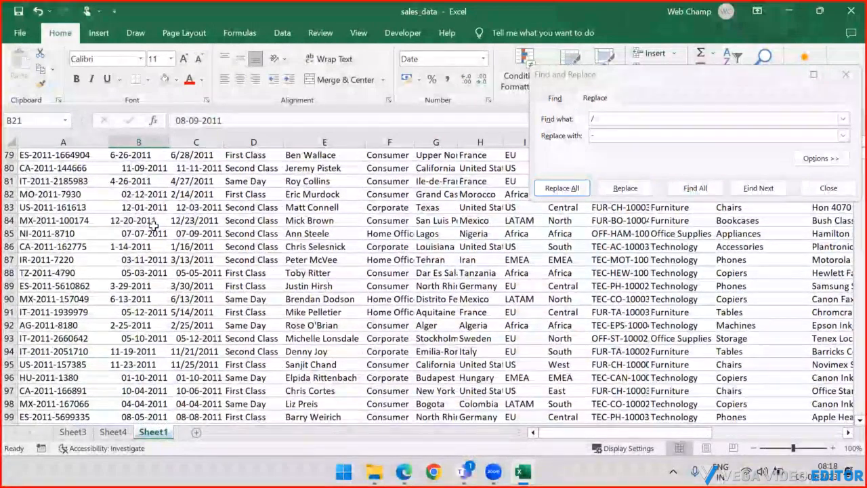
pyautogui.scroll(-4, 151, 230)
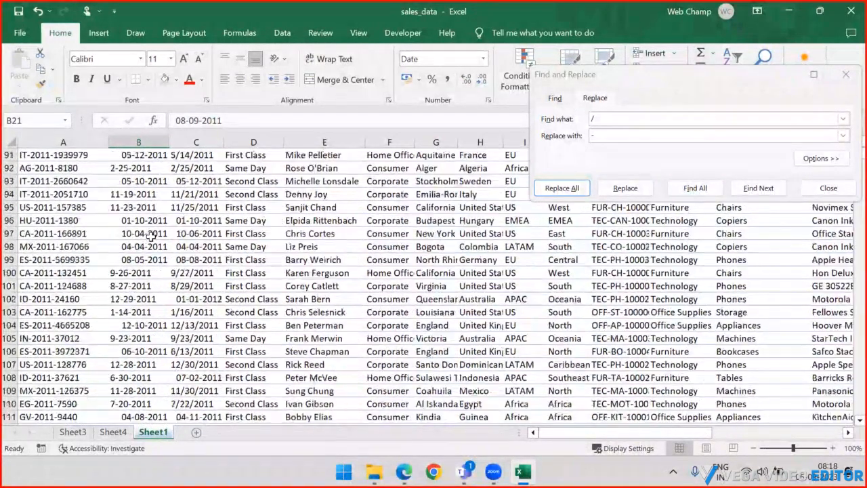
pyautogui.click(150, 220)
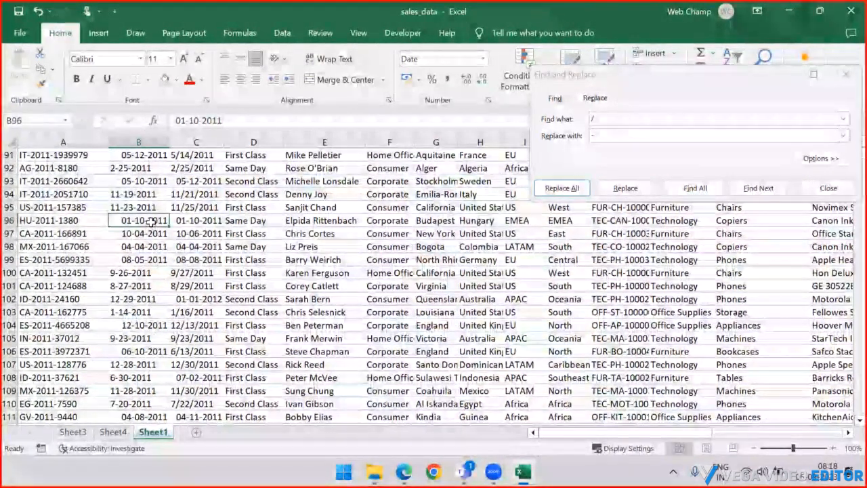
pyautogui.click(150, 204)
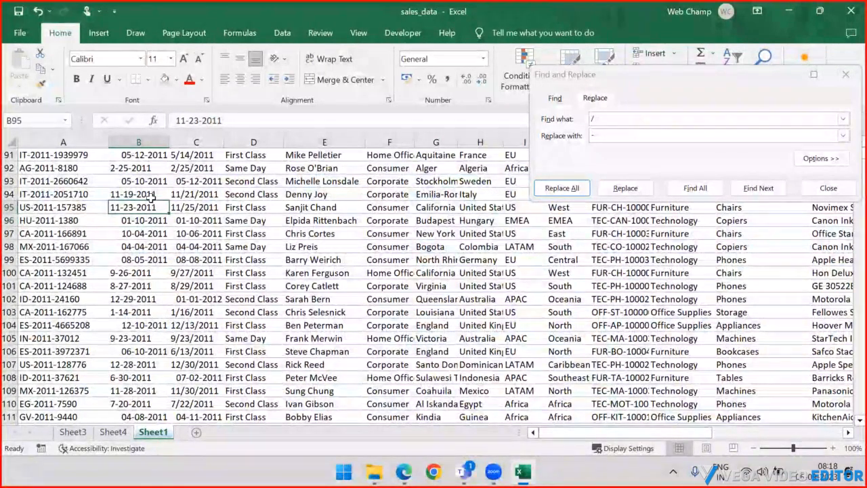
pyautogui.click(151, 193)
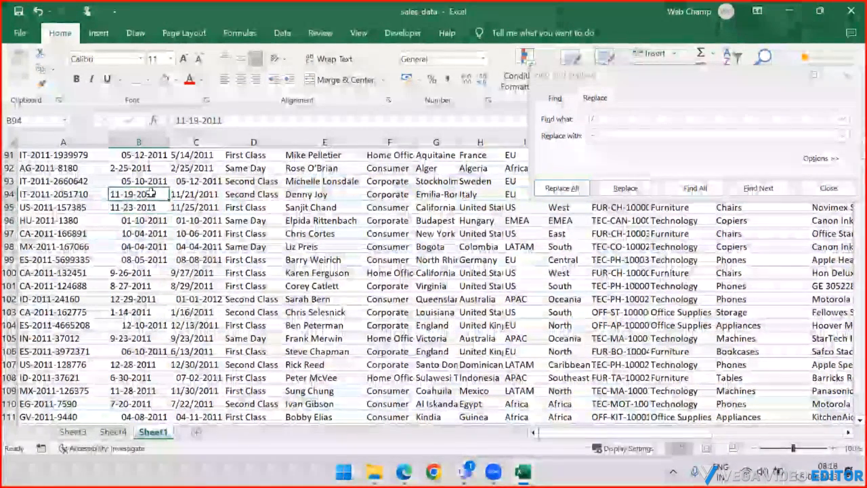
# Step: Apply the Short Date number format to the whole order_date column, from its header to the last record
pyautogui.press('Up')
pyautogui.hotkey('ctrl', 'Up')
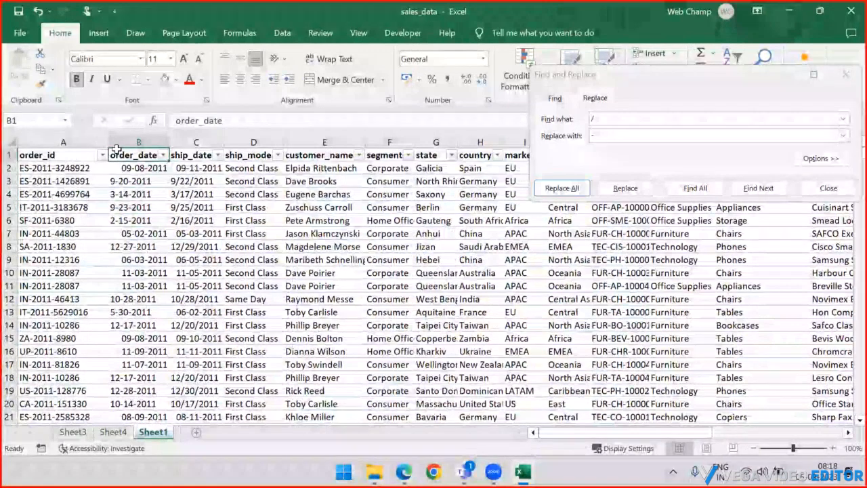
pyautogui.hotkey('ctrl', 'shift', 'Down')
pyautogui.click(484, 59)
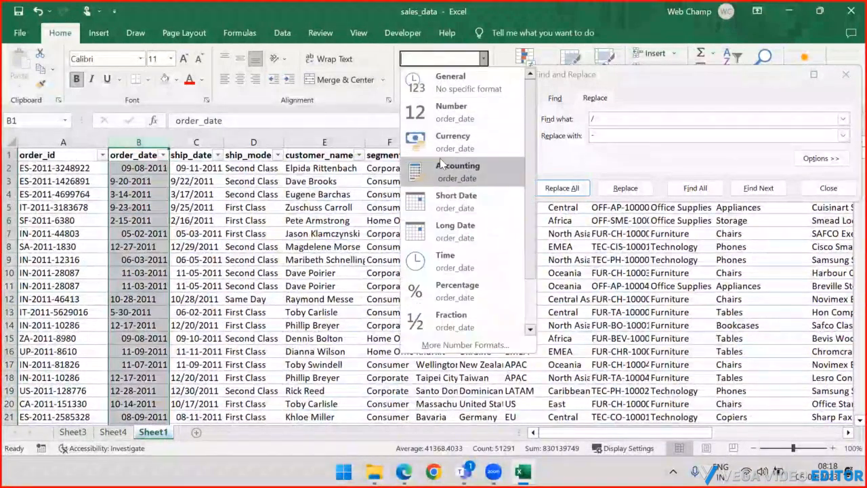
pyautogui.click(465, 214)
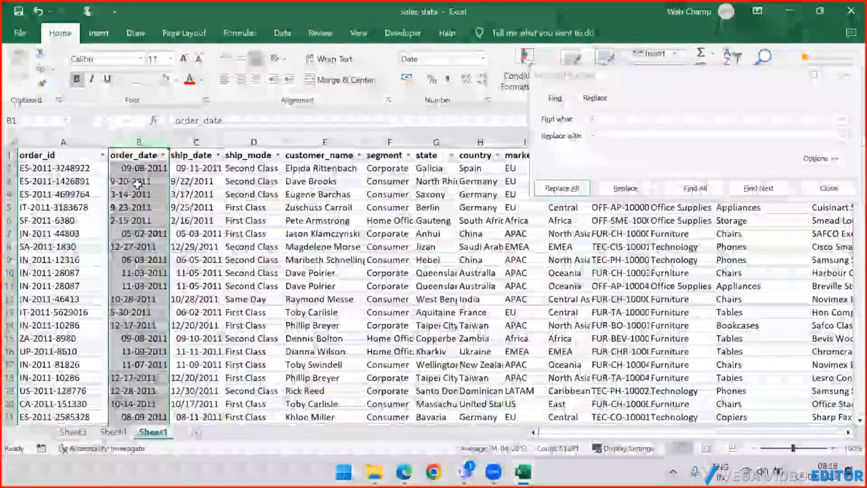
# Step: Filter order_date to exclude the grouped years 2011 to 2014, keeping only the individually listed text dates such as 10-13-2011
pyautogui.click(163, 155)
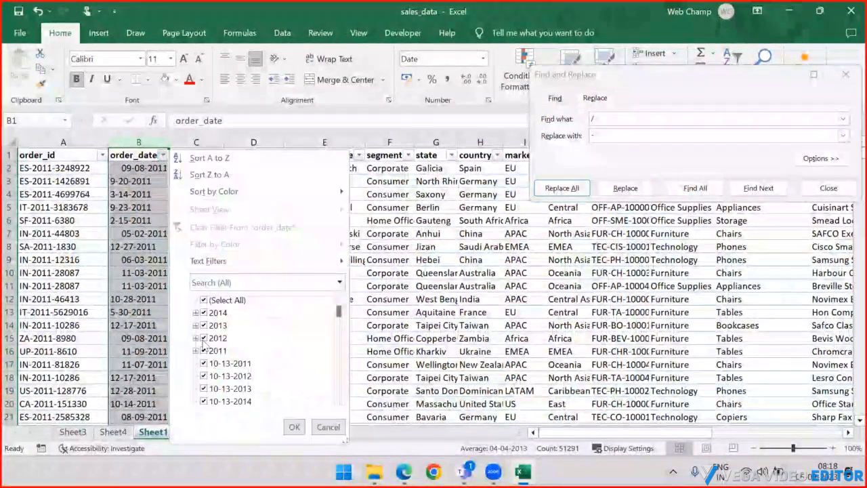
pyautogui.moveTo(338, 310)
pyautogui.mouseDown()
pyautogui.moveTo(336, 366)
pyautogui.moveTo(333, 298)
pyautogui.mouseUp()
pyautogui.click(204, 300)
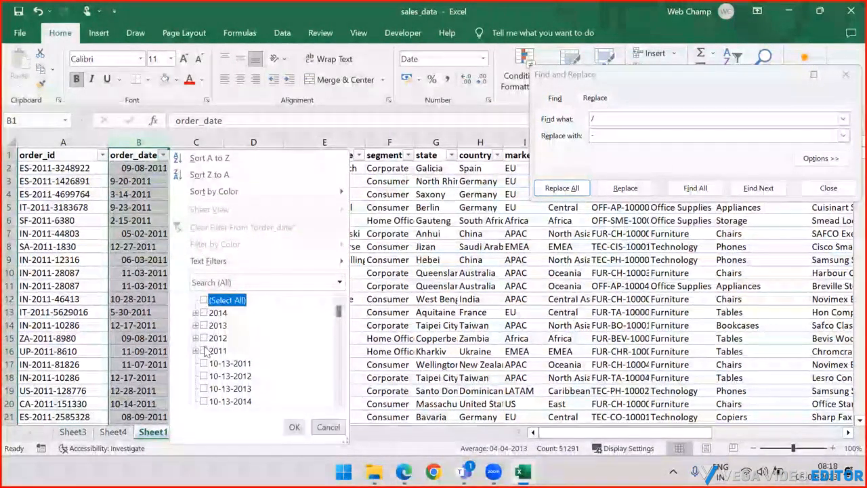
pyautogui.click(204, 300)
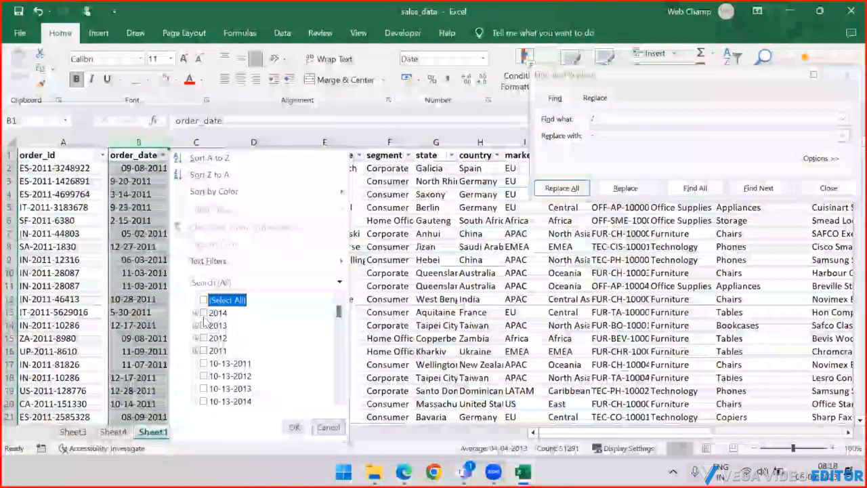
pyautogui.click(204, 350)
pyautogui.click(204, 350)
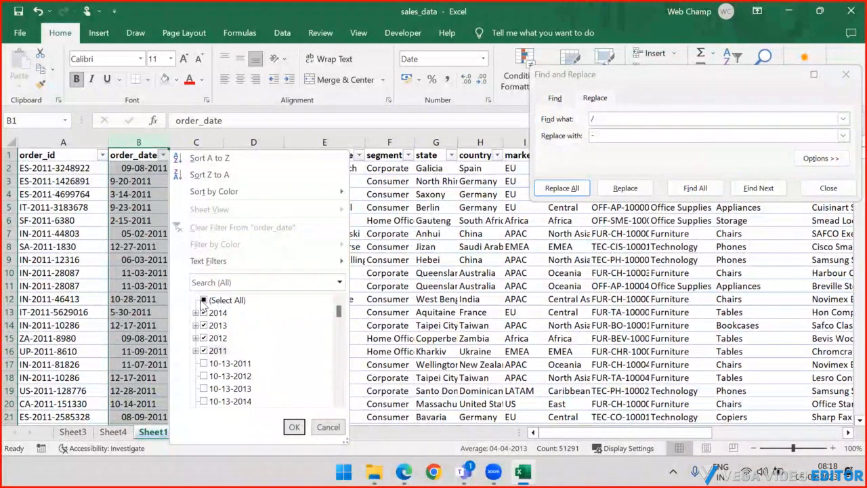
pyautogui.click(204, 300)
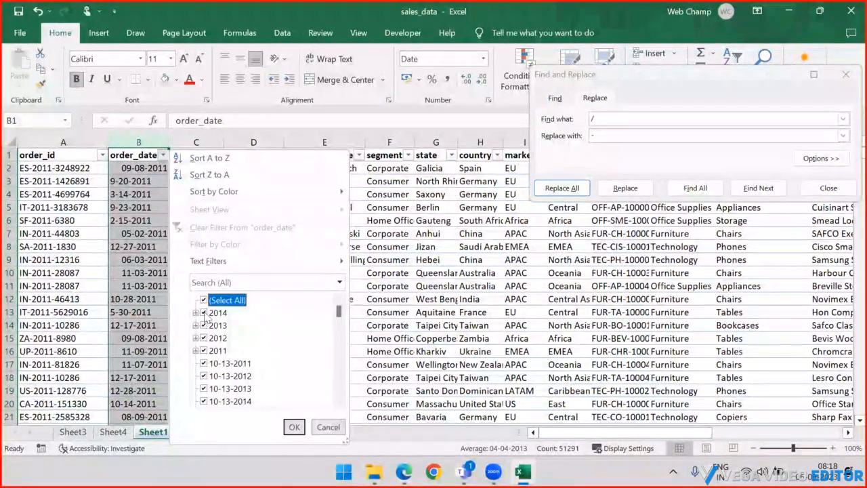
pyautogui.click(204, 351)
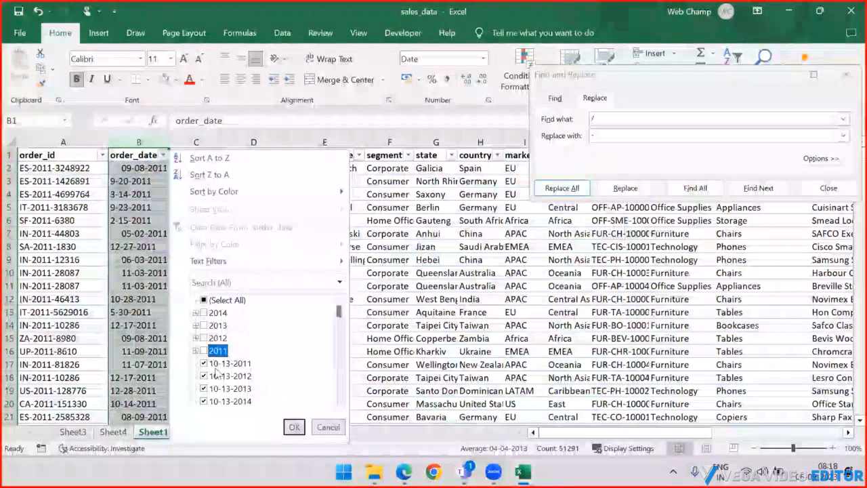
pyautogui.click(294, 427)
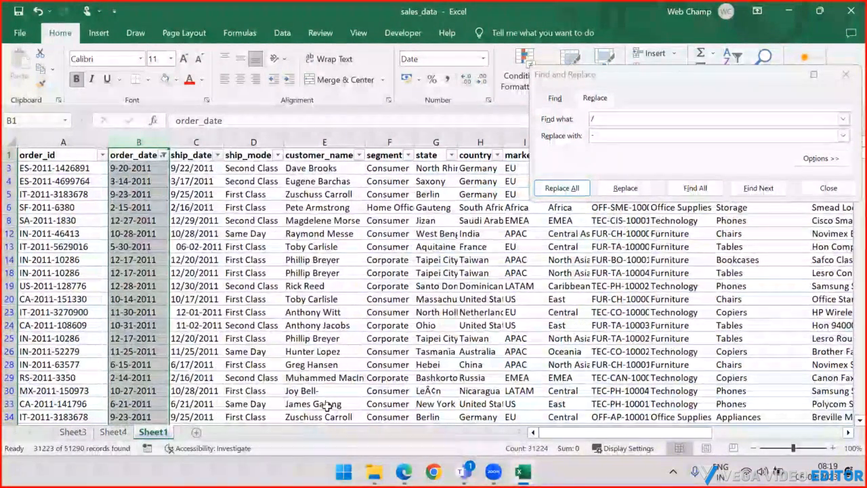
# Step: Delete all filtered rows below the header, close Find and Replace, and remove the filter from the data
pyautogui.press('Down')
pyautogui.hotkey('shift', 'space')
pyautogui.hotkey('ctrl', 'shift', 'Down')
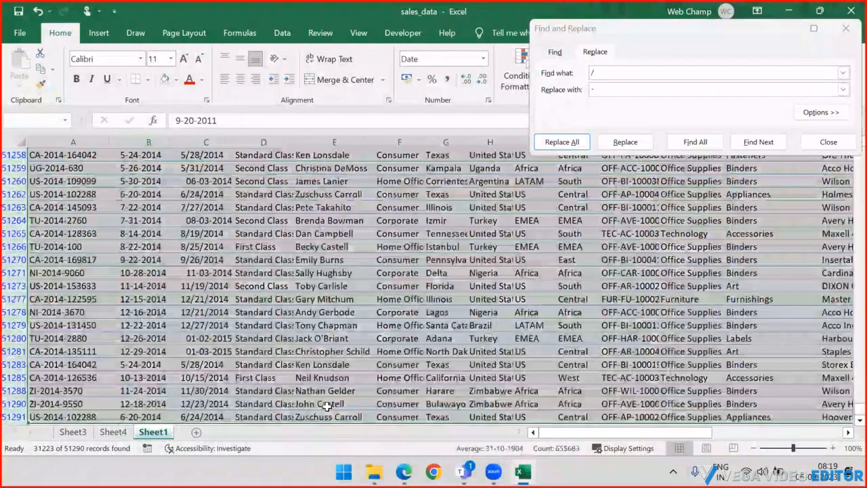
pyautogui.click(562, 141)
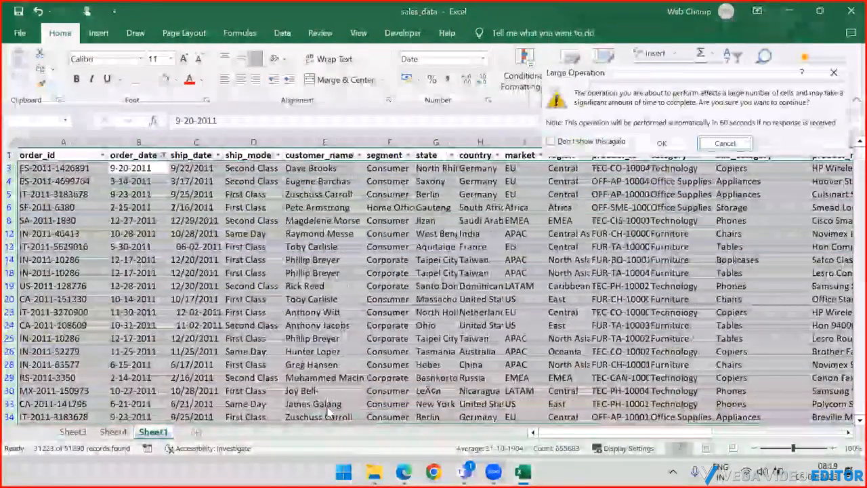
pyautogui.click(662, 144)
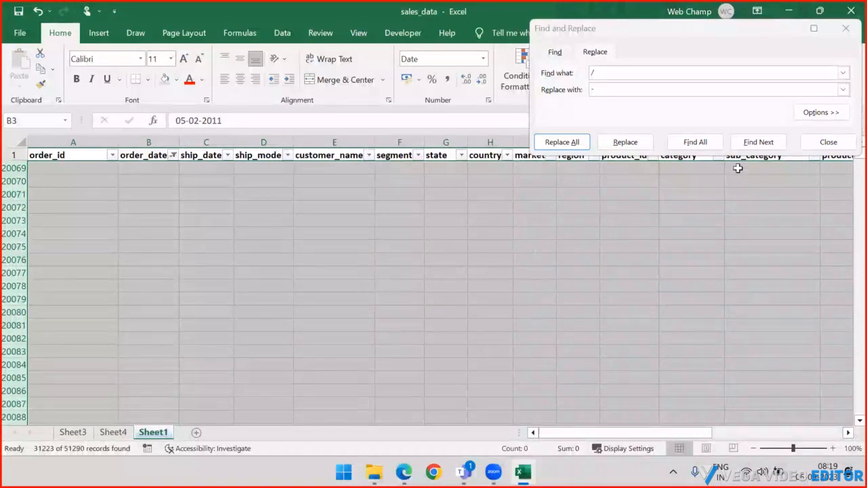
pyautogui.click(813, 144)
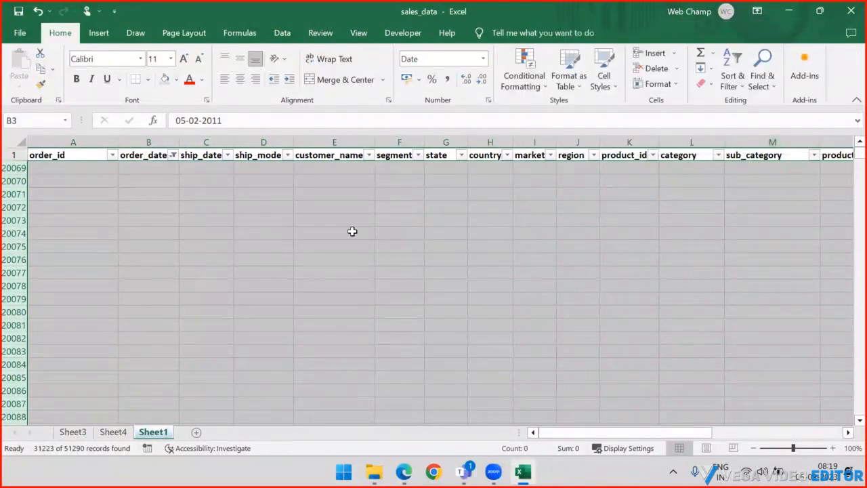
pyautogui.hotkey('ctrl', 'shift', 'l')
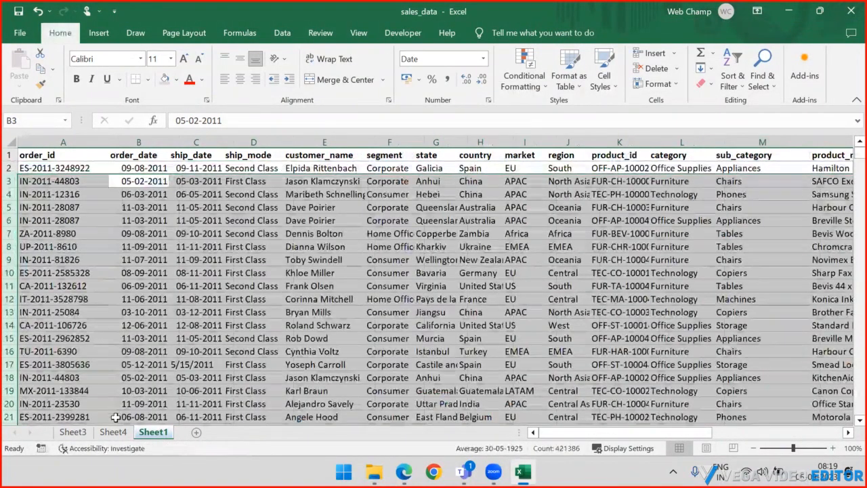
# Step: On Sheet4, move the PivotChart off the pivot table and refresh the pivot table with the cleaned source data
pyautogui.click(113, 432)
pyautogui.moveTo(328, 188); pyautogui.dragTo(562, 278)
pyautogui.rightClick(248, 235)
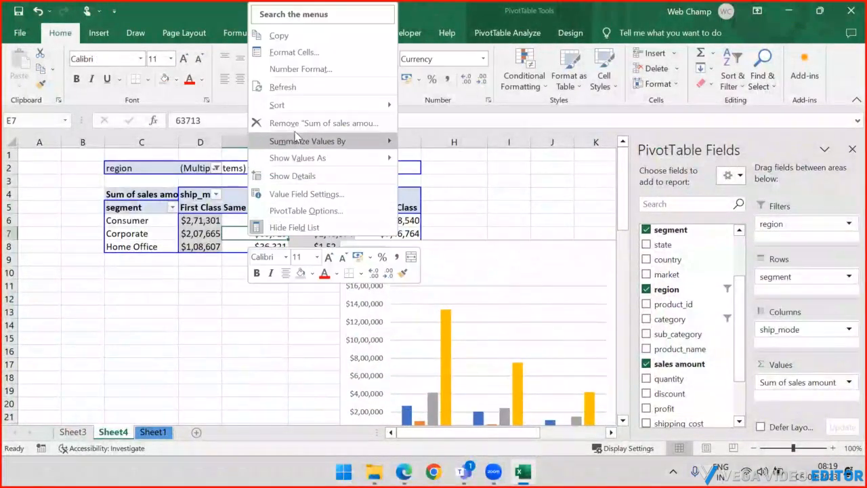
pyautogui.click(303, 84)
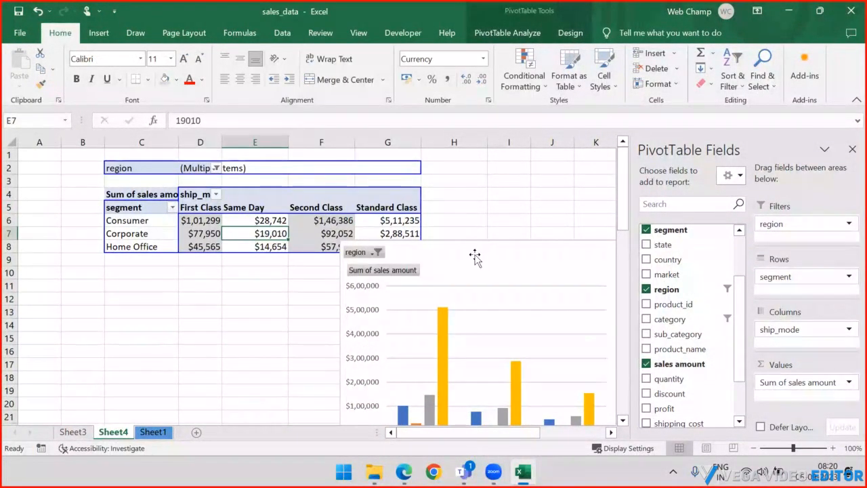
# Step: Reposition the PivotChart over columns B to G, starting at row 2
pyautogui.moveTo(475, 255); pyautogui.dragTo(313, 168)
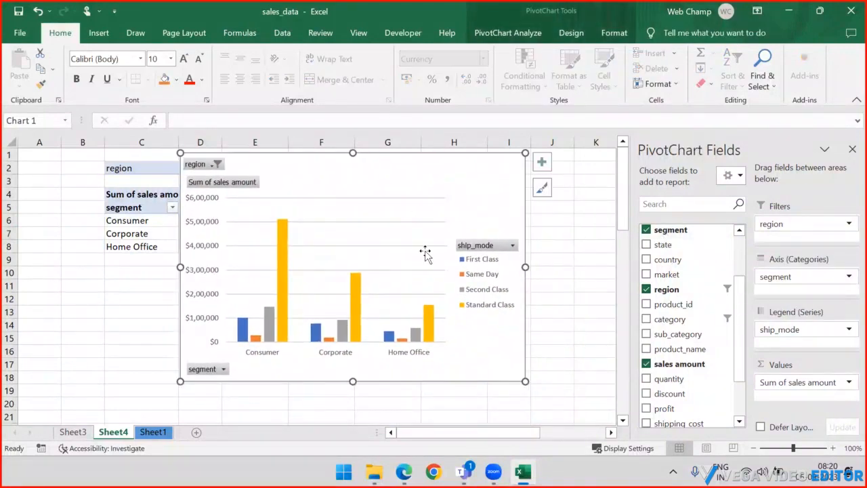
pyautogui.moveTo(429, 184); pyautogui.dragTo(327, 189)
pyautogui.click(537, 196)
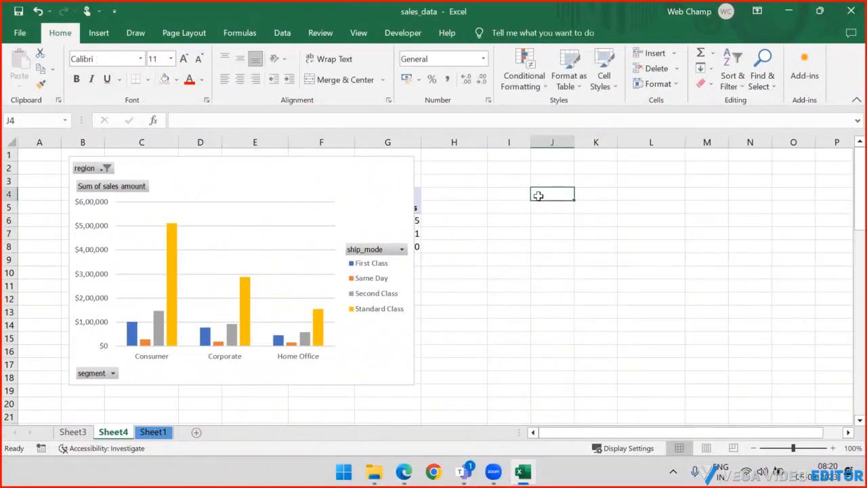
# Step: Insert an order_date timeline for the PivotChart and place it beside the chart over columns I to M, starting at row 2
pyautogui.click(363, 187)
pyautogui.click(527, 39)
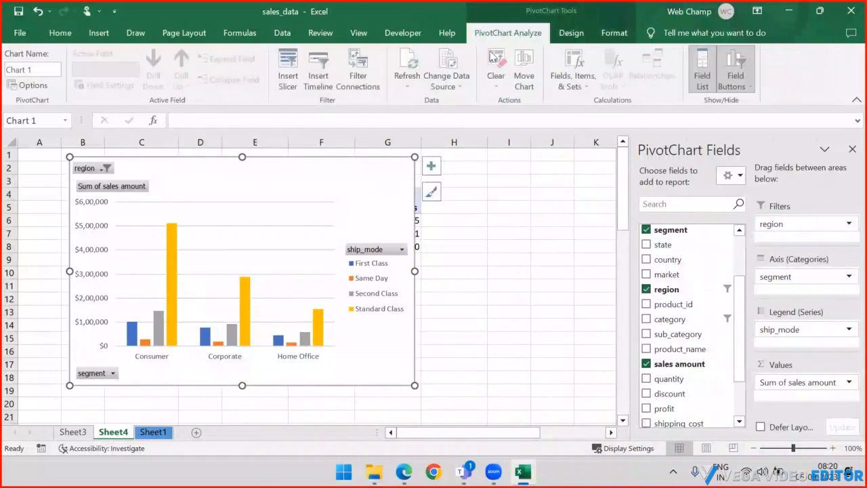
pyautogui.click(316, 84)
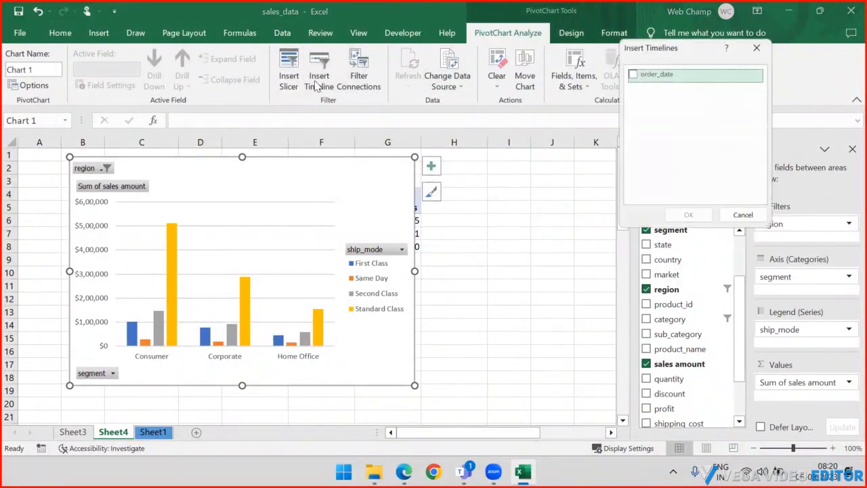
pyautogui.click(630, 72)
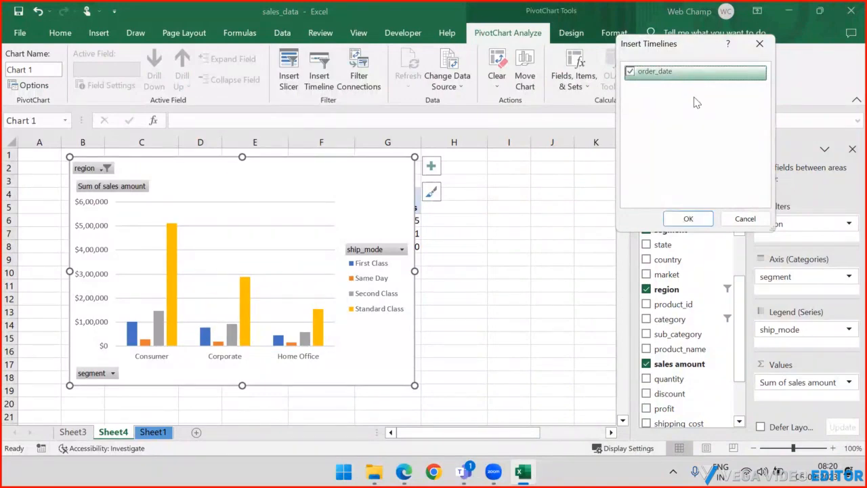
pyautogui.click(688, 218)
pyautogui.moveTo(373, 264); pyautogui.dragTo(653, 177)
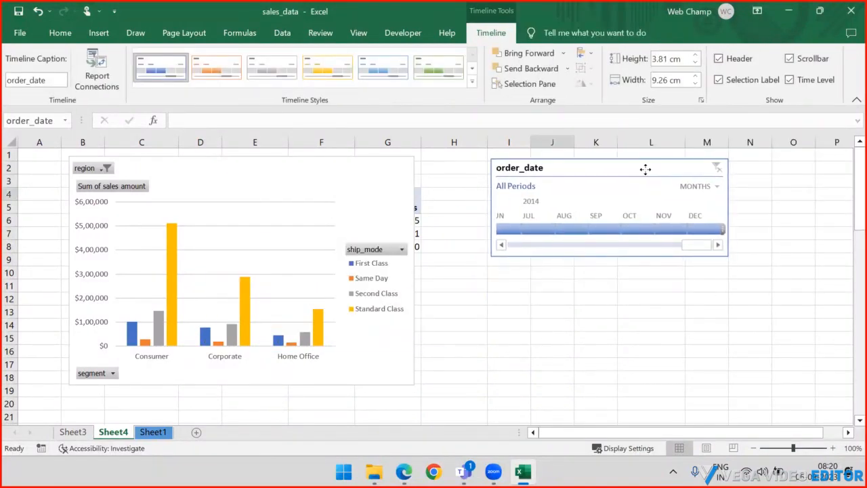
# Step: Browse the timeline's earlier months and switch its time level through years, quarters, months and days
pyautogui.click(501, 245)
pyautogui.click(500, 244)
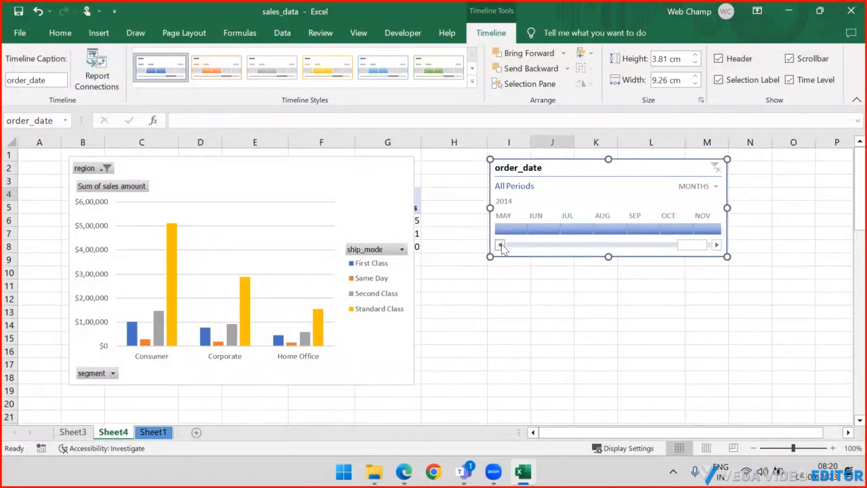
pyautogui.click(501, 246)
pyautogui.click(501, 245)
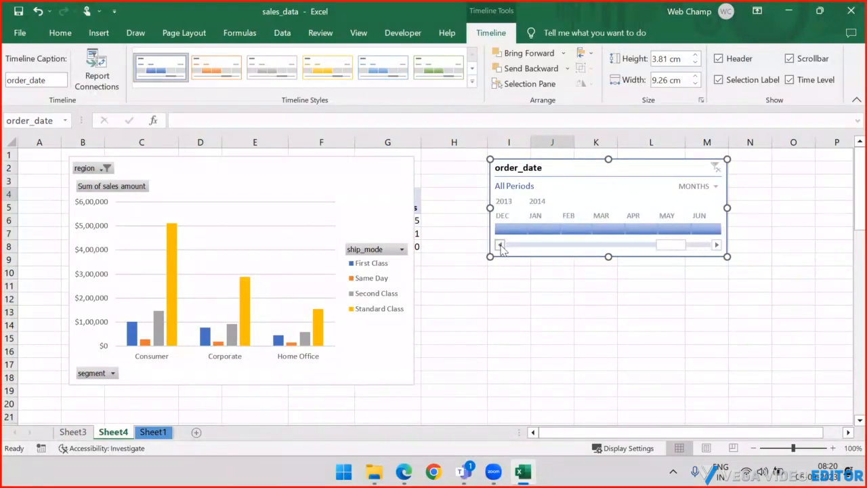
pyautogui.click(718, 189)
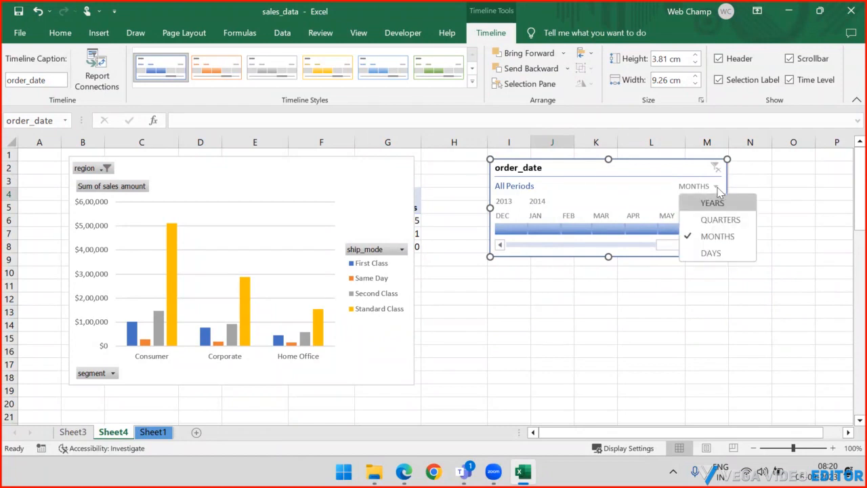
pyautogui.click(718, 205)
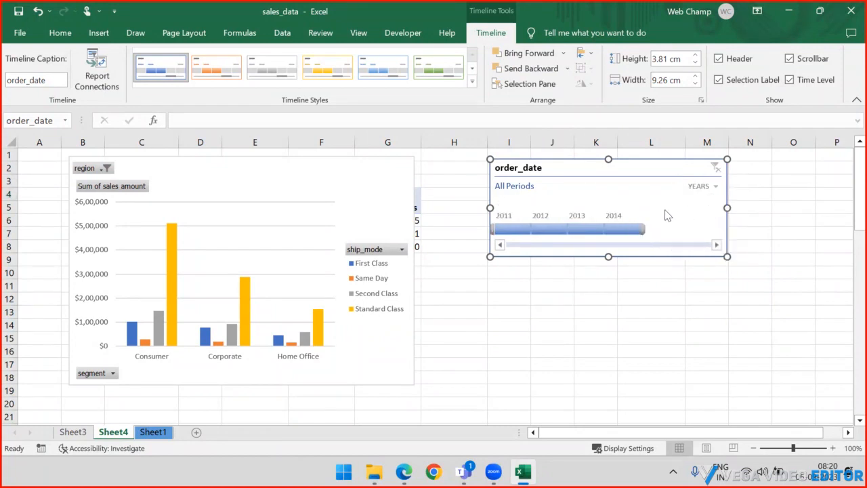
pyautogui.click(718, 188)
pyautogui.click(716, 218)
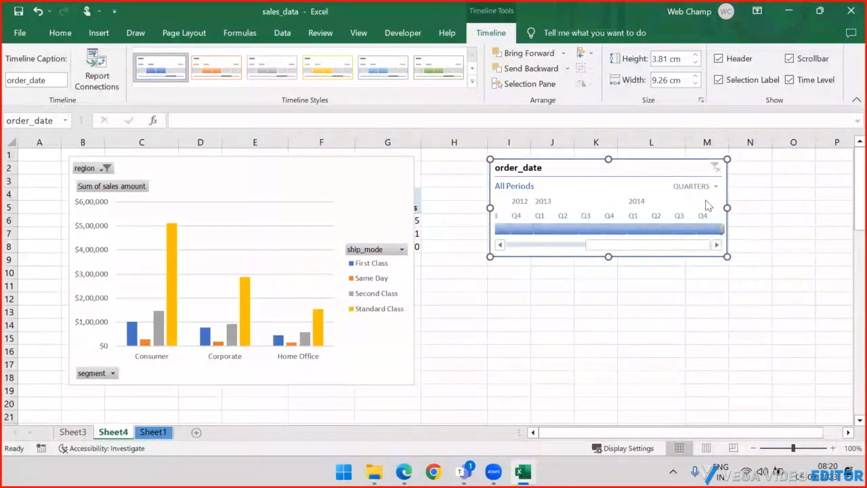
pyautogui.click(708, 185)
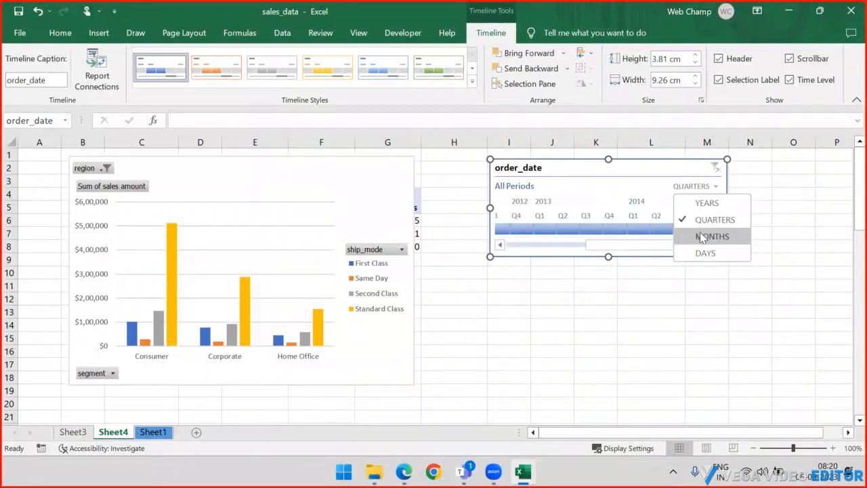
pyautogui.click(702, 237)
pyautogui.click(705, 187)
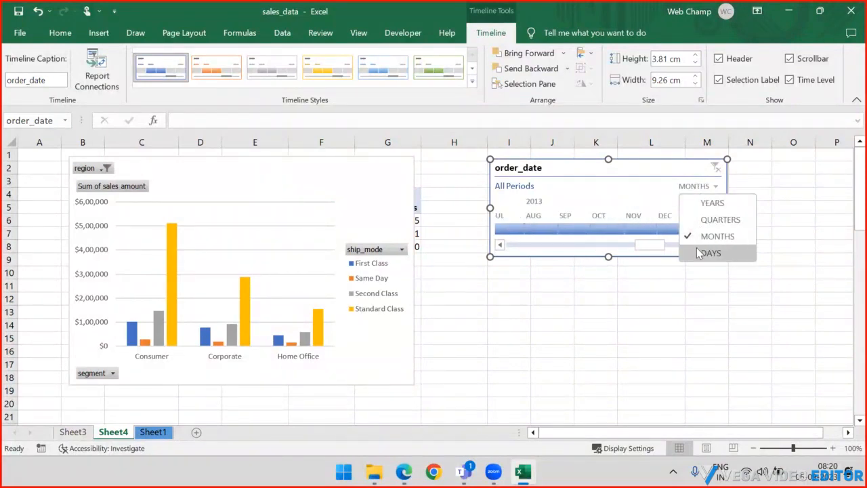
pyautogui.click(702, 253)
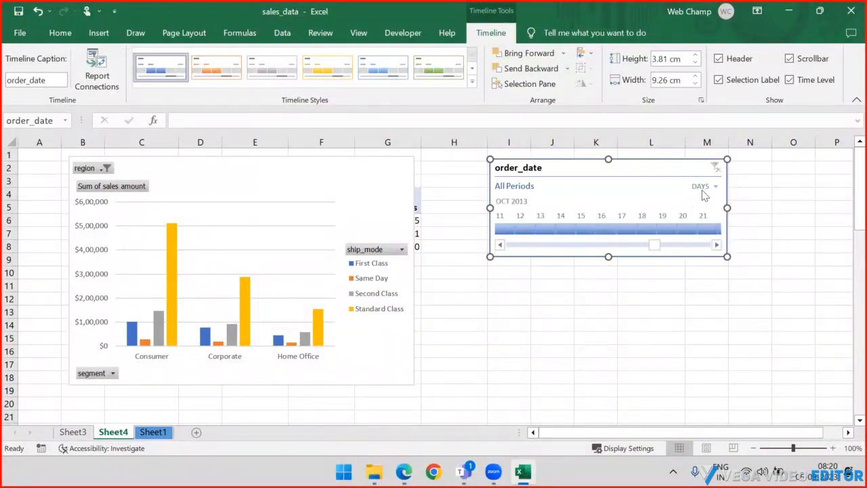
# Step: Move the order_date timeline up to row 1 and set its time level to years
pyautogui.moveTo(661, 156); pyautogui.dragTo(653, 158)
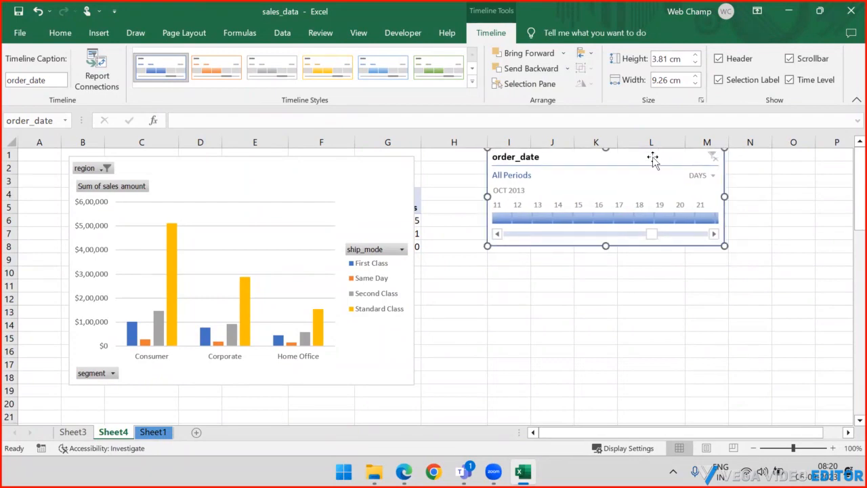
pyautogui.click(712, 177)
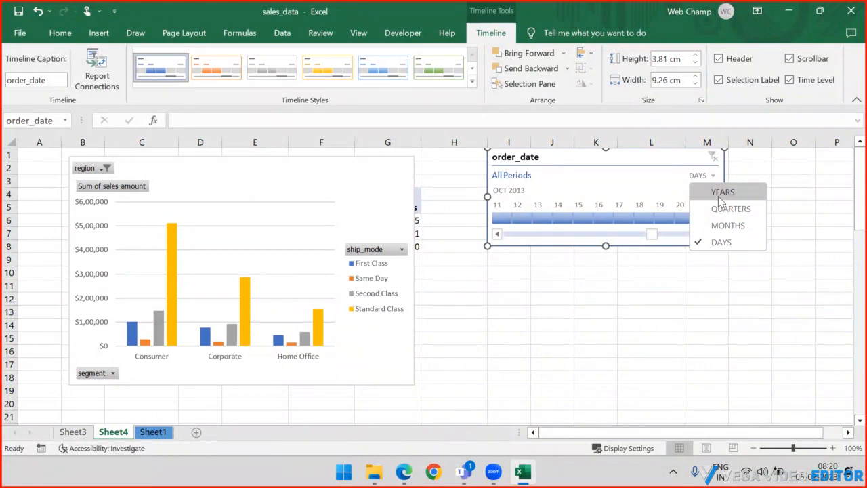
pyautogui.click(722, 193)
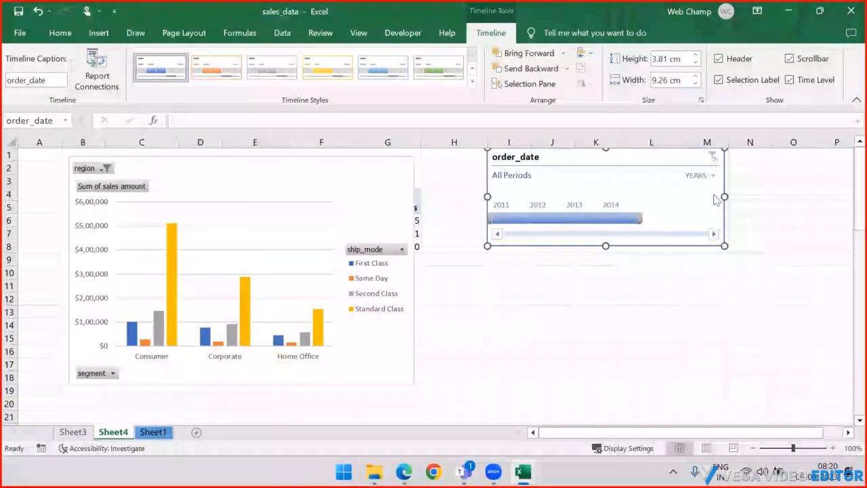
# Step: Filter the timeline to 2013, 2014 and 2012 in turn, and extend the selection to 2012 - 2013
pyautogui.click(581, 219)
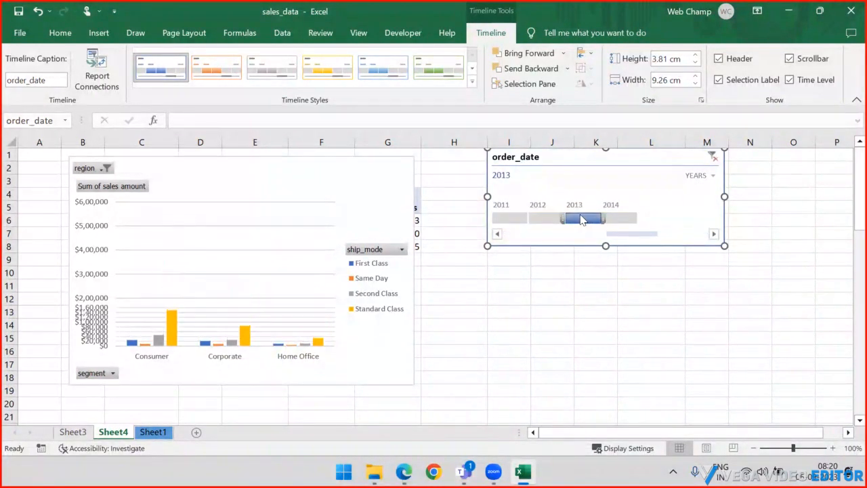
pyautogui.click(624, 221)
pyautogui.click(544, 220)
pyautogui.moveTo(544, 221); pyautogui.dragTo(581, 217)
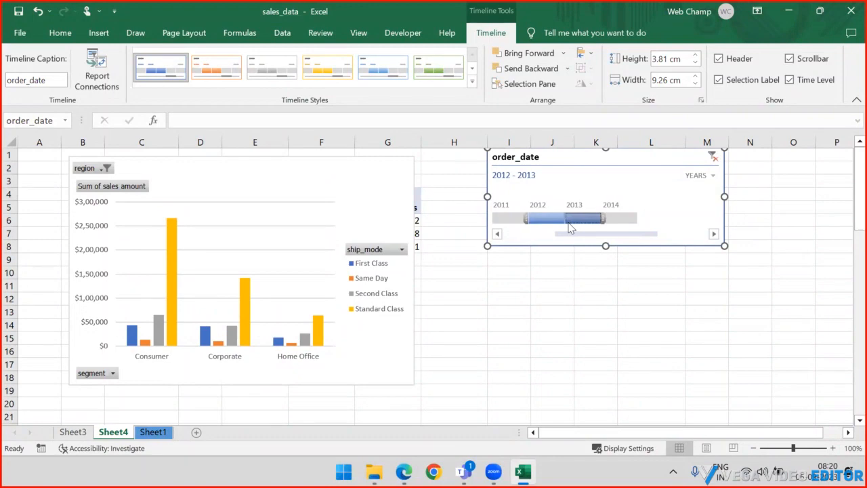
# Step: Filter the timeline to 2011 and 2012 individually, and extend the selected period to 2011 - 2014
pyautogui.click(519, 219)
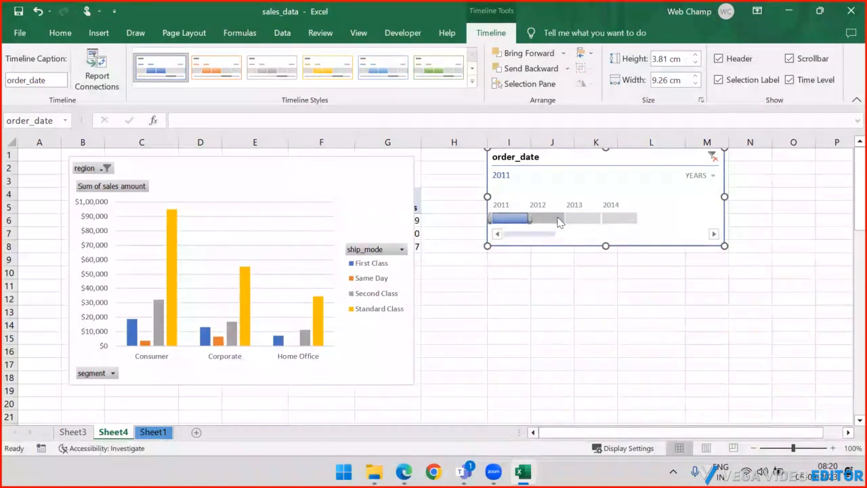
pyautogui.click(561, 221)
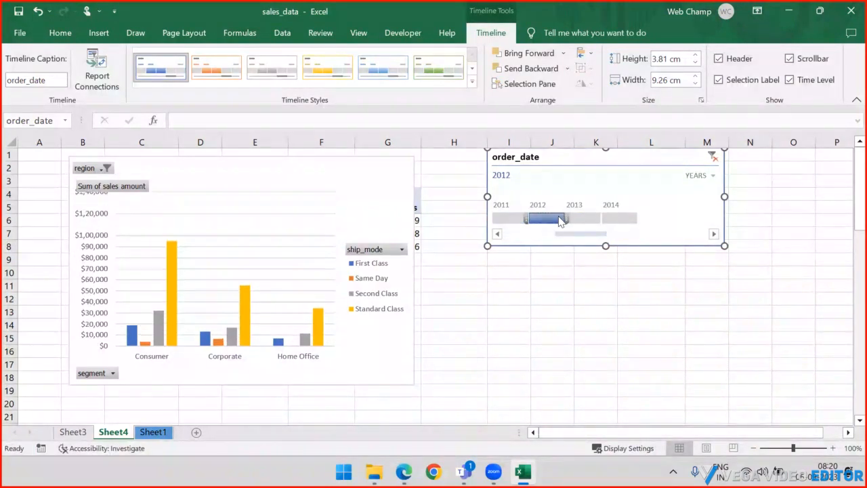
pyautogui.keyDown('shift'); pyautogui.click(516, 222); pyautogui.keyUp('shift')
pyautogui.moveTo(518, 220); pyautogui.dragTo(620, 218)
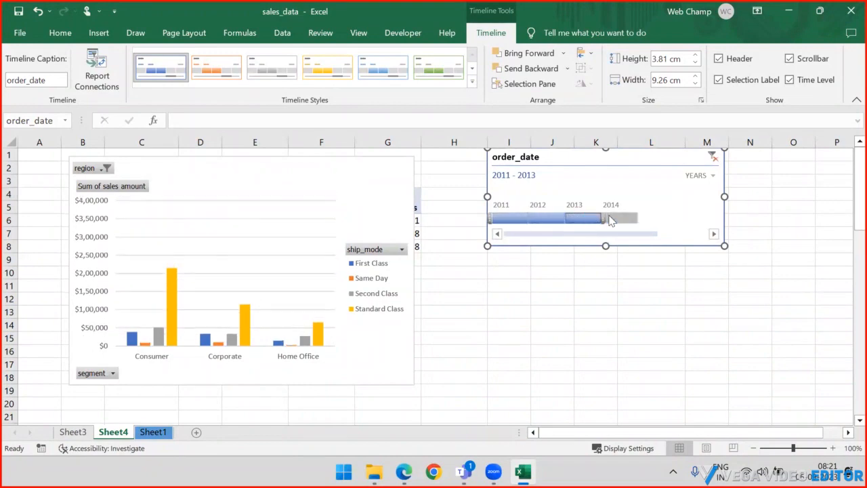
# Step: Move the PivotChart below the pivot table, over columns D to J starting at row 15
pyautogui.moveTo(316, 179)
pyautogui.mouseDown()
pyautogui.moveTo(399, 215)
pyautogui.moveTo(332, 181)
pyautogui.mouseUp()
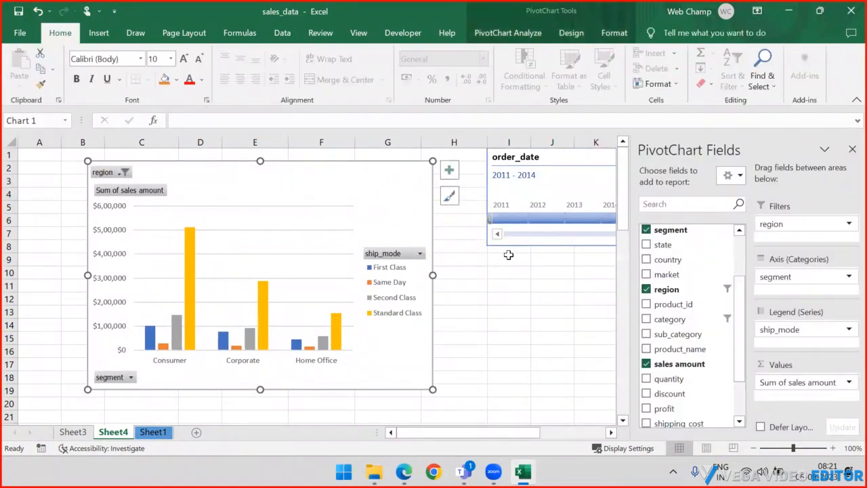
pyautogui.click(509, 274)
pyautogui.click(391, 195)
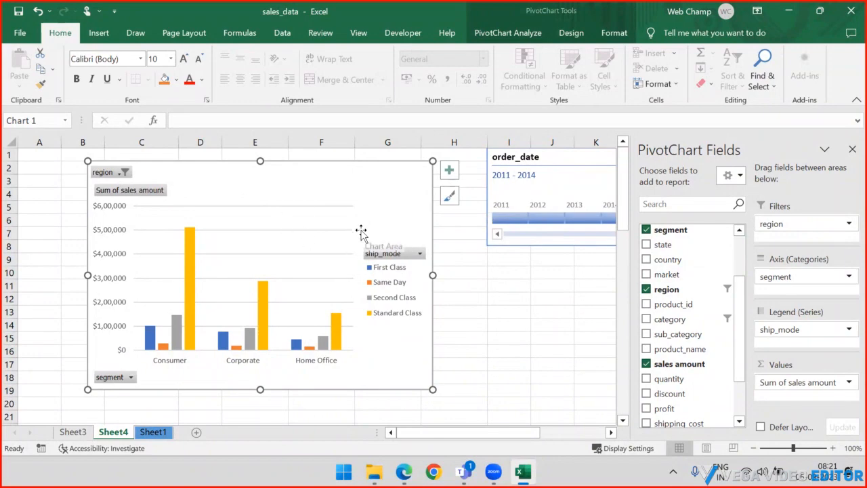
pyautogui.moveTo(360, 235); pyautogui.dragTo(459, 360)
# Step: Add the order_date field to the pivot table's columns, below ship_mode
pyautogui.click(200, 220)
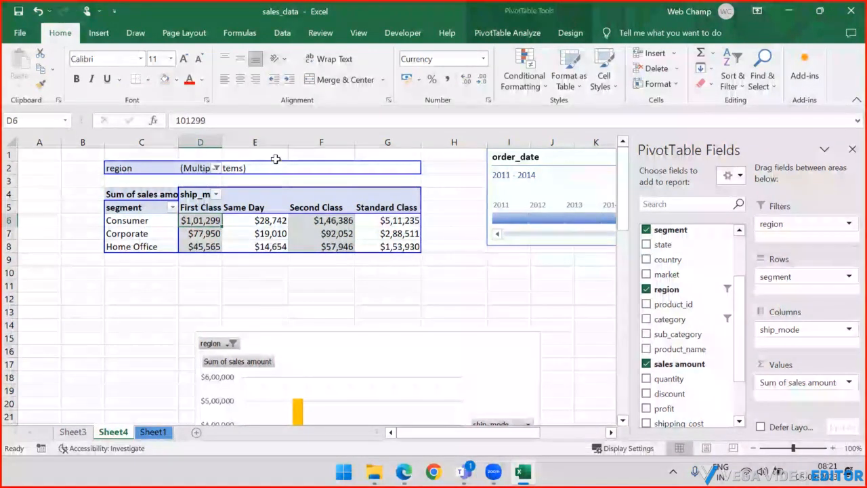
pyautogui.click(145, 223)
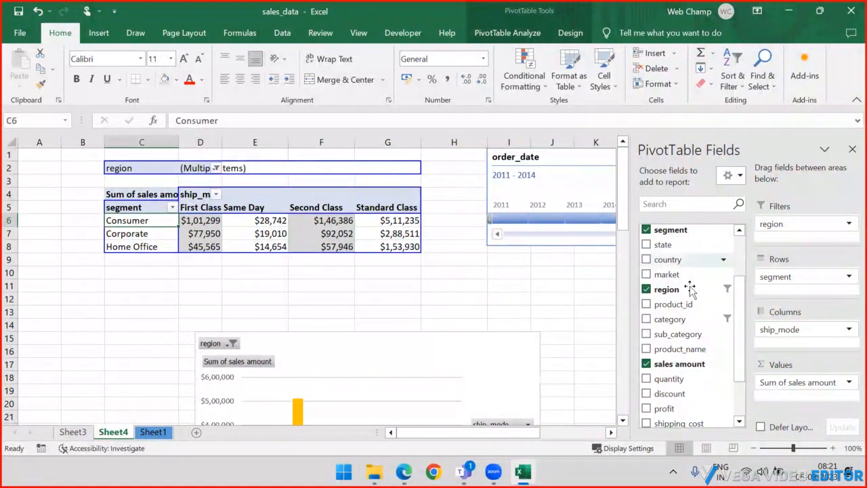
pyautogui.scroll(-1, 673, 270)
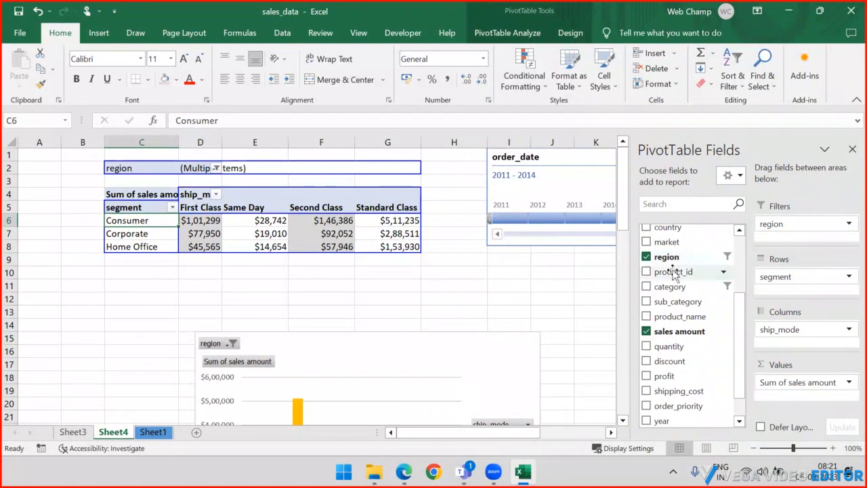
pyautogui.scroll(3, 671, 273)
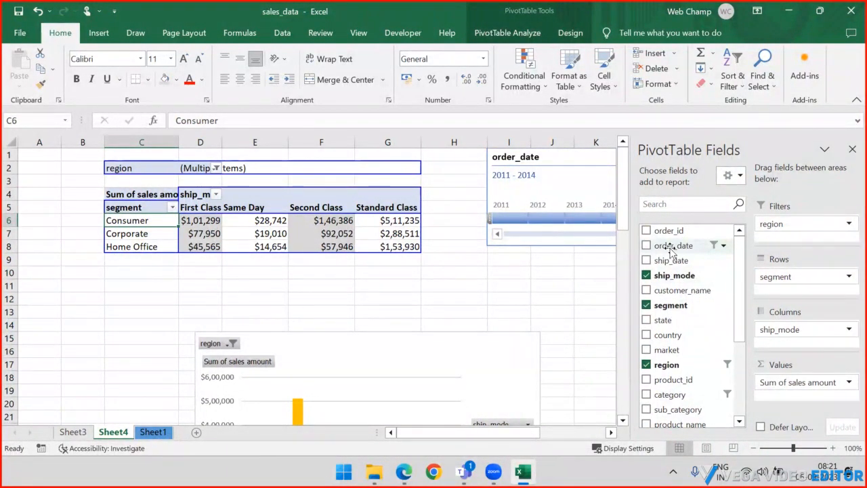
pyautogui.moveTo(671, 251); pyautogui.dragTo(806, 339)
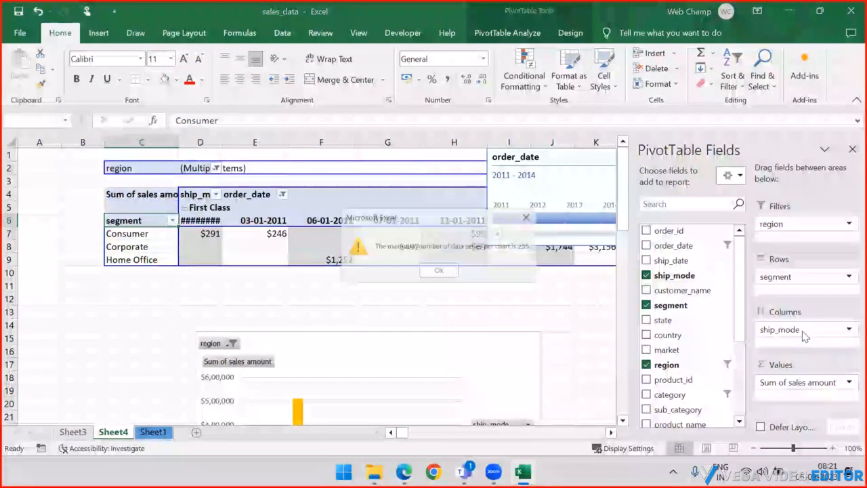
pyautogui.click(439, 272)
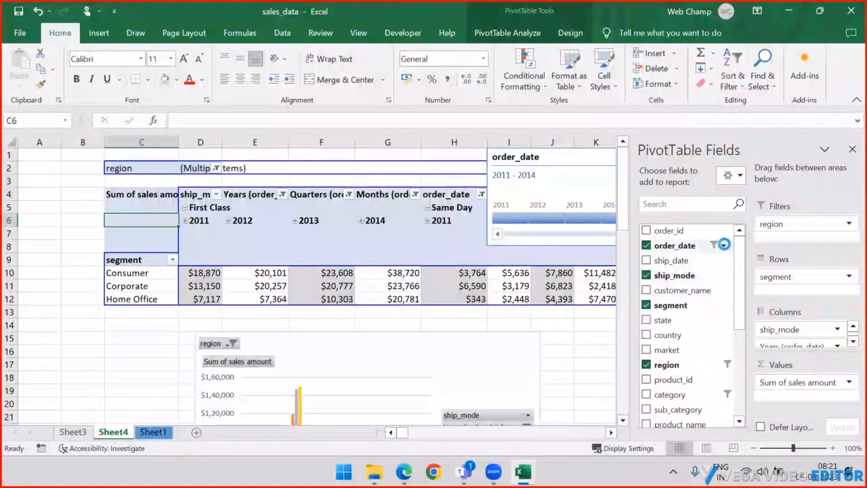
# Step: Clear the filter from order_date and remove ship_mode from the pivot table's columns
pyautogui.click(726, 246)
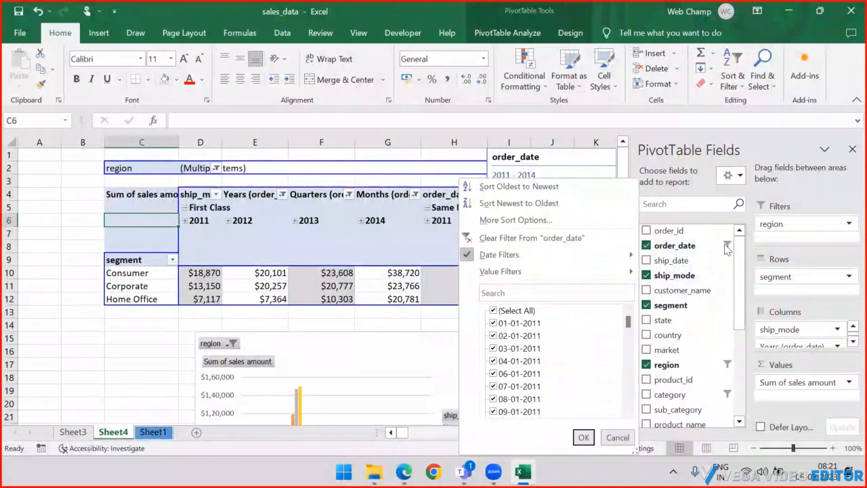
pyautogui.click(482, 239)
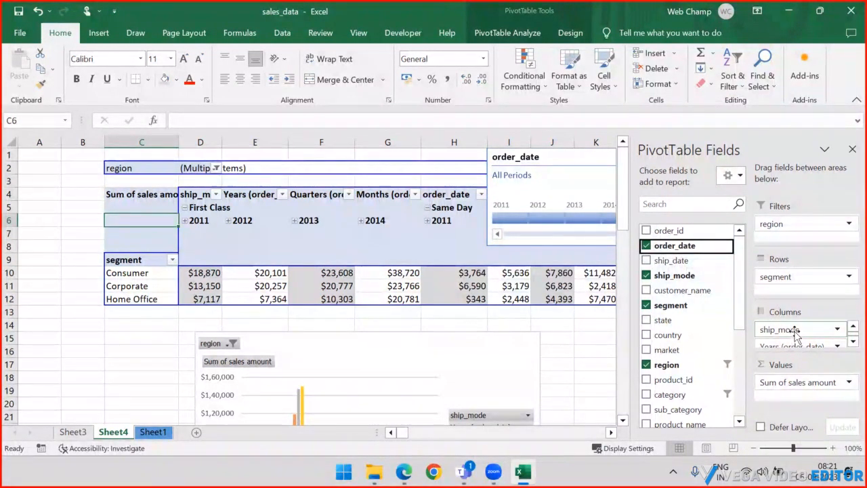
pyautogui.moveTo(797, 330); pyautogui.dragTo(663, 252)
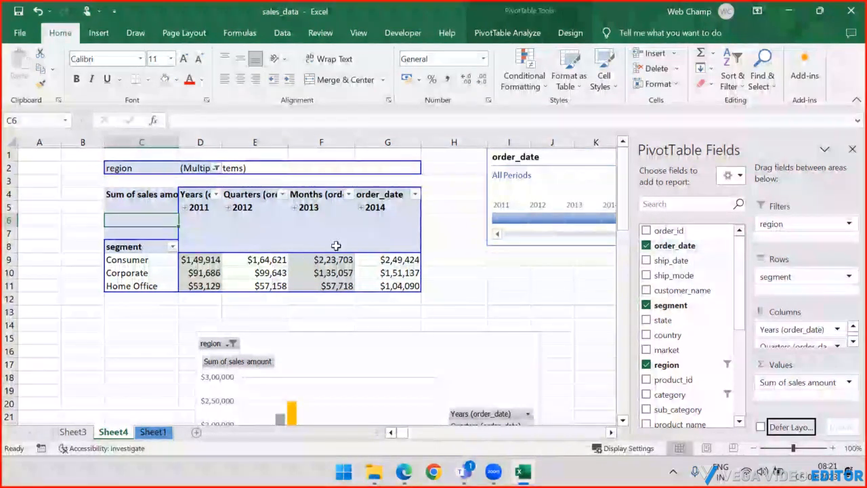
pyautogui.click(510, 267)
pyautogui.click(410, 225)
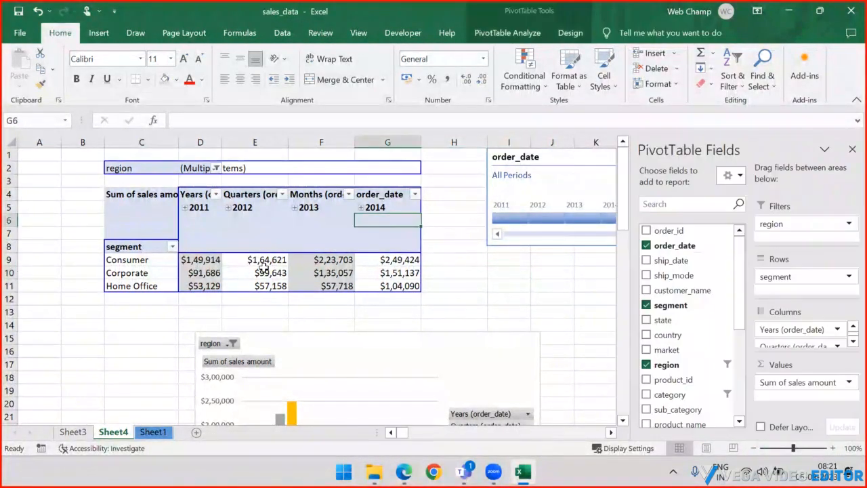
pyautogui.click(218, 224)
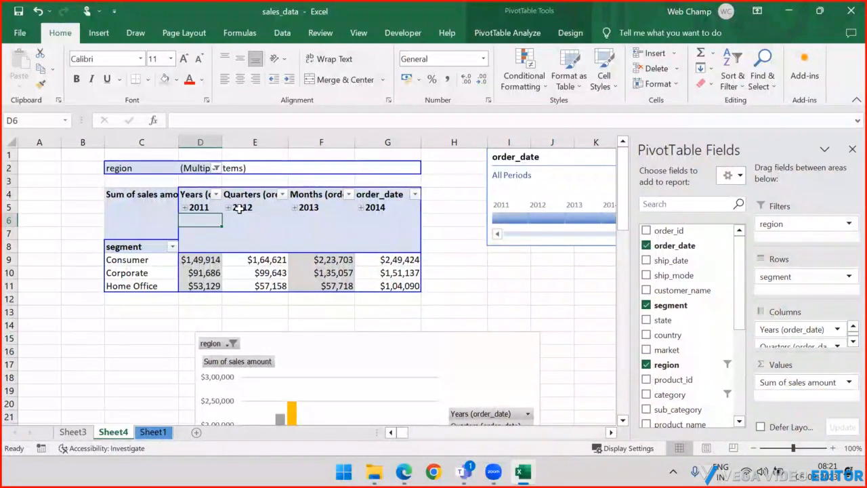
pyautogui.click(197, 195)
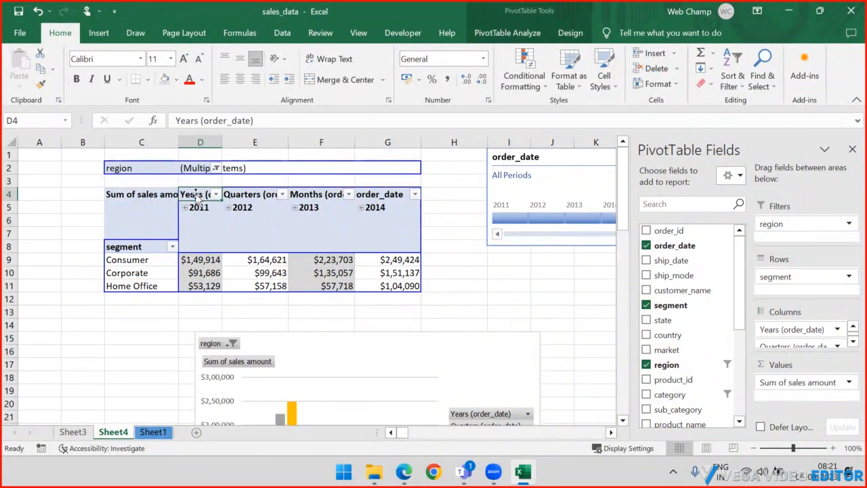
pyautogui.click(252, 193)
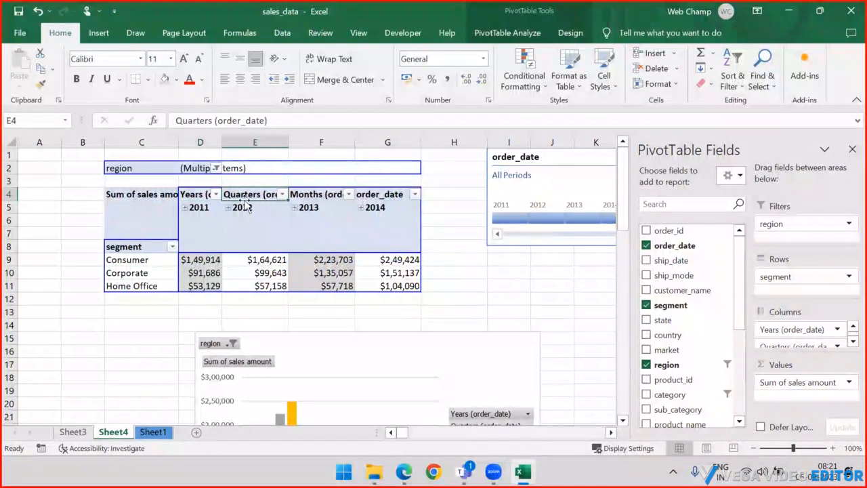
# Step: Expand the pivot table's years to quarters, collapse them to years, and expand them to quarters again
pyautogui.click(322, 195)
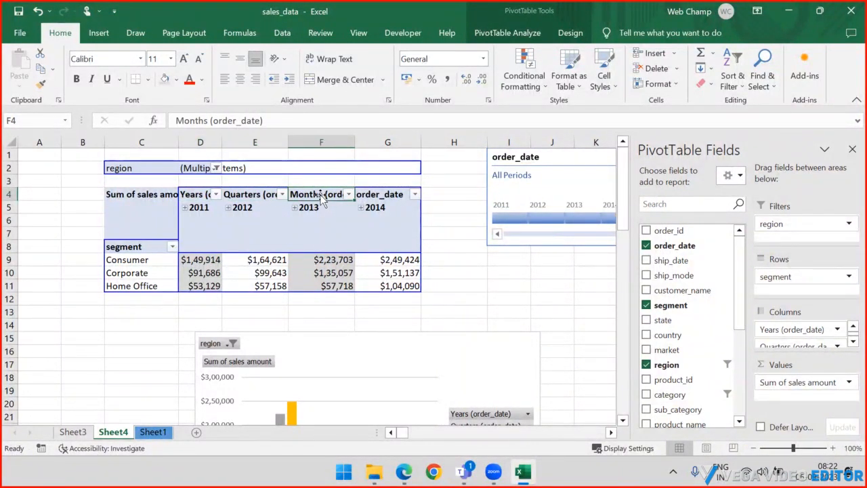
pyautogui.click(392, 194)
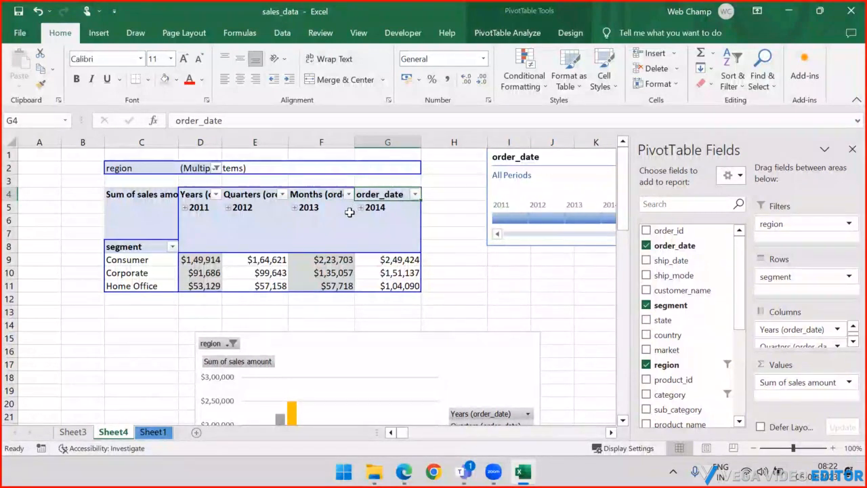
pyautogui.click(271, 218)
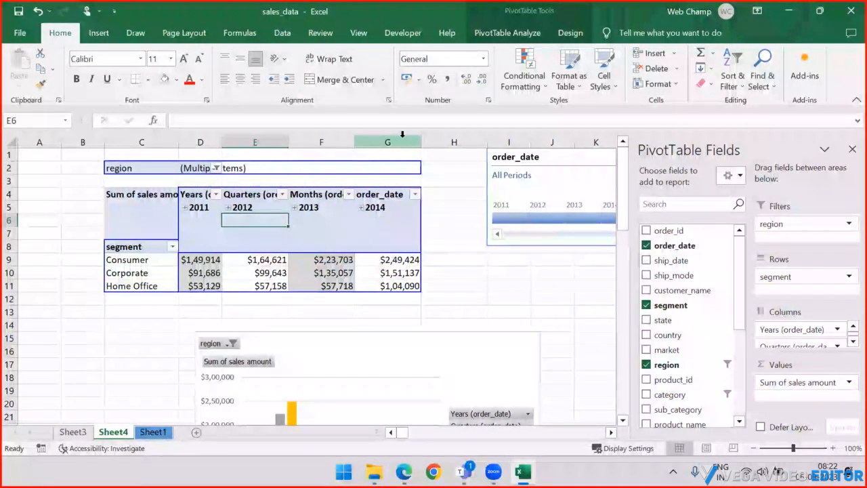
pyautogui.click(507, 33)
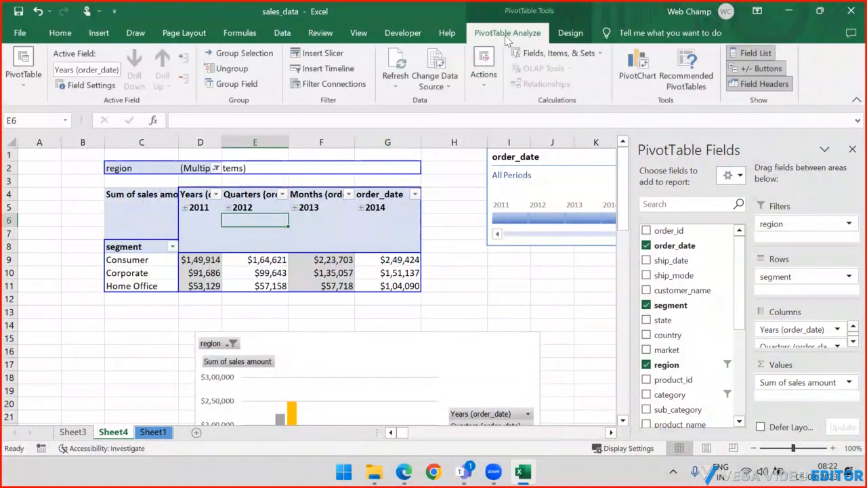
pyautogui.click(186, 61)
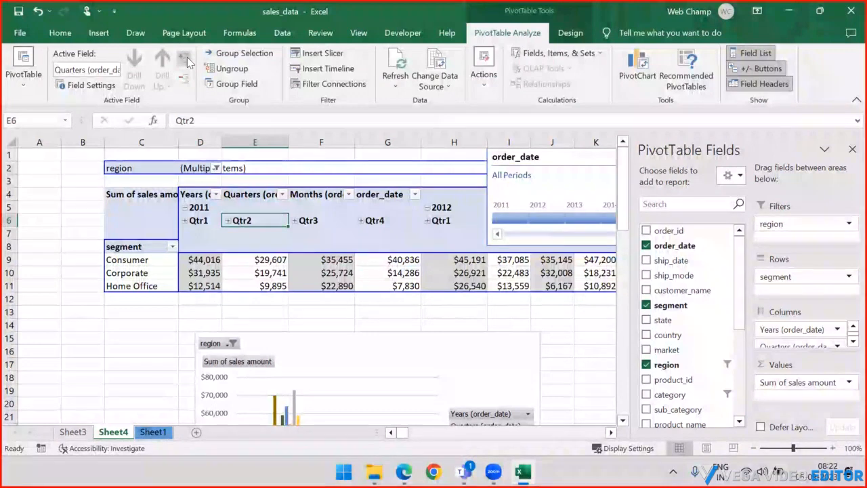
pyautogui.click(185, 80)
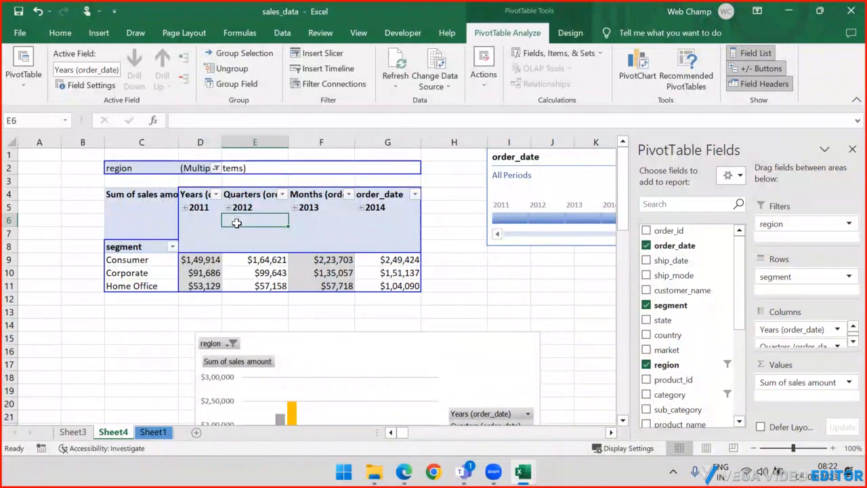
pyautogui.click(189, 63)
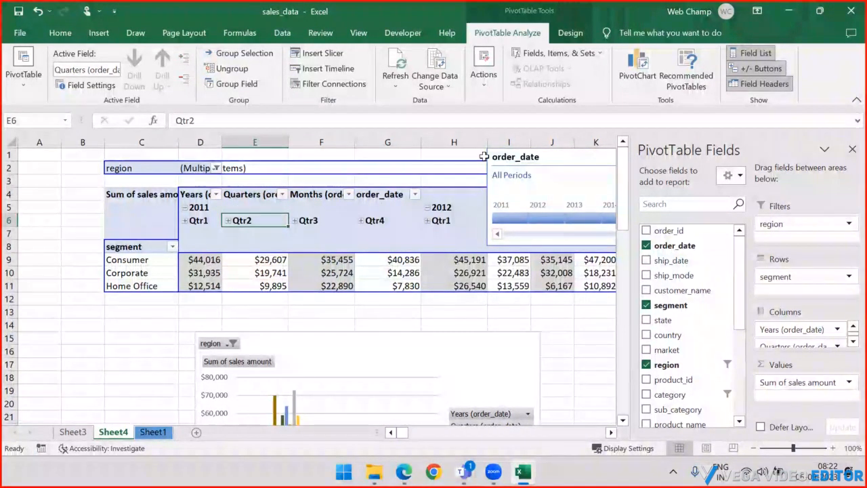
# Step: Delete the order_date timeline from the sheet
pyautogui.moveTo(558, 160); pyautogui.dragTo(68, 347)
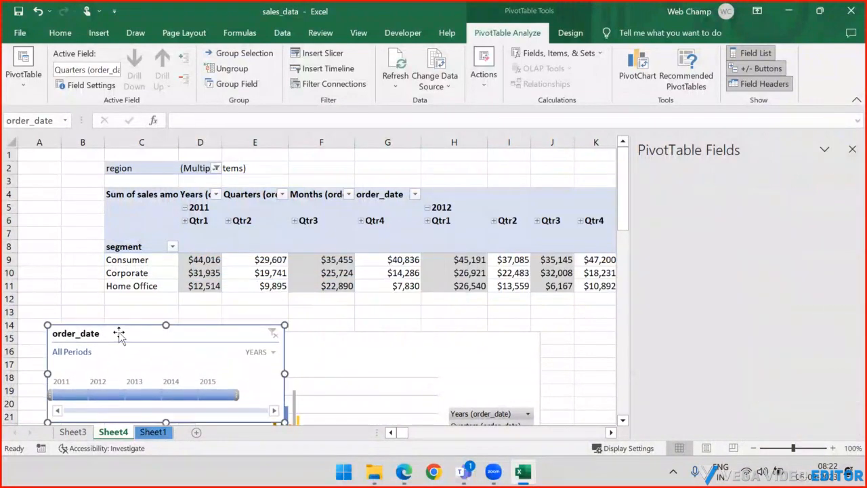
pyautogui.press('Delete')
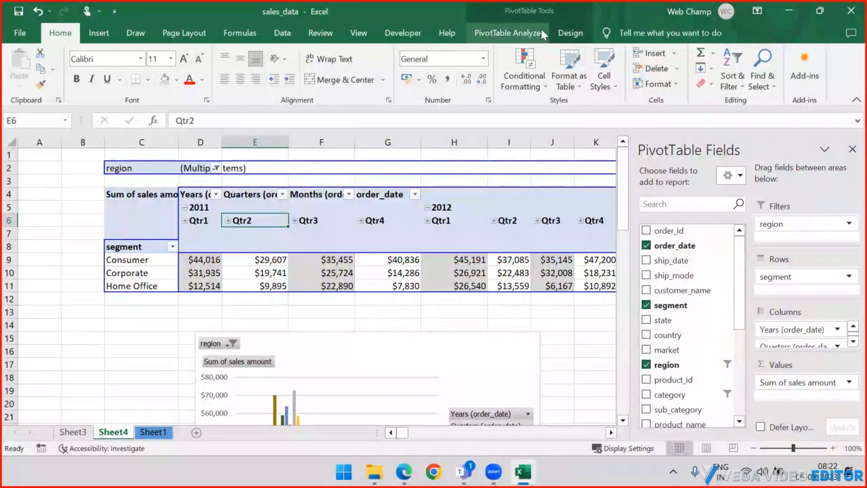
# Step: Expand the quarters to months and select the Jan to Mar and Apr to Jun headings of 2011 in turn
pyautogui.click(507, 34)
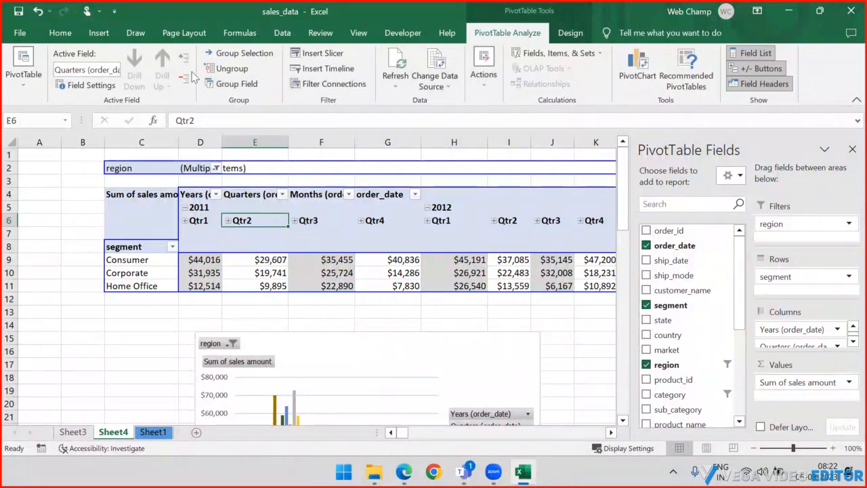
pyautogui.click(184, 59)
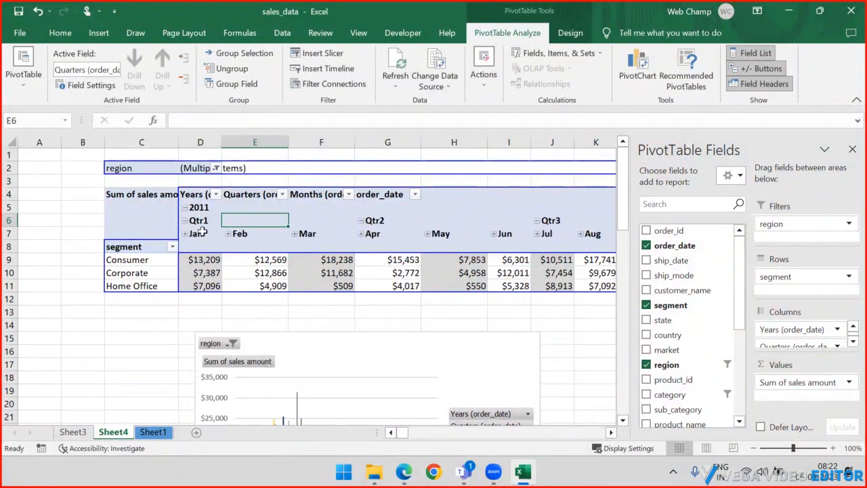
pyautogui.moveTo(201, 233); pyautogui.dragTo(319, 233)
pyautogui.moveTo(373, 234); pyautogui.dragTo(506, 242)
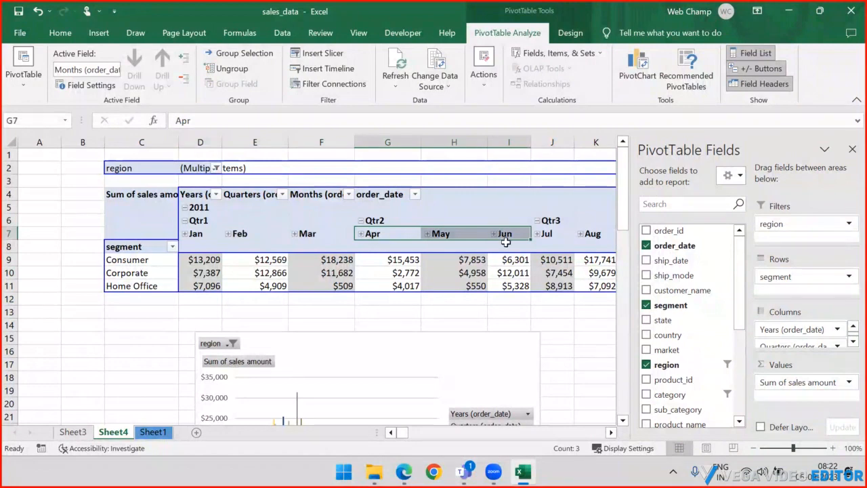
pyautogui.click(434, 310)
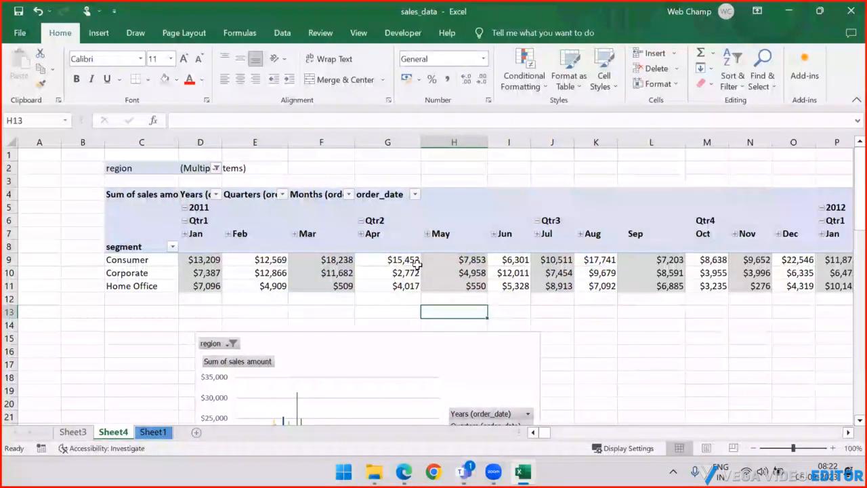
# Step: Collapse the pivot table's date columns to years, and expand them level by level down to individual order dates
pyautogui.click(389, 247)
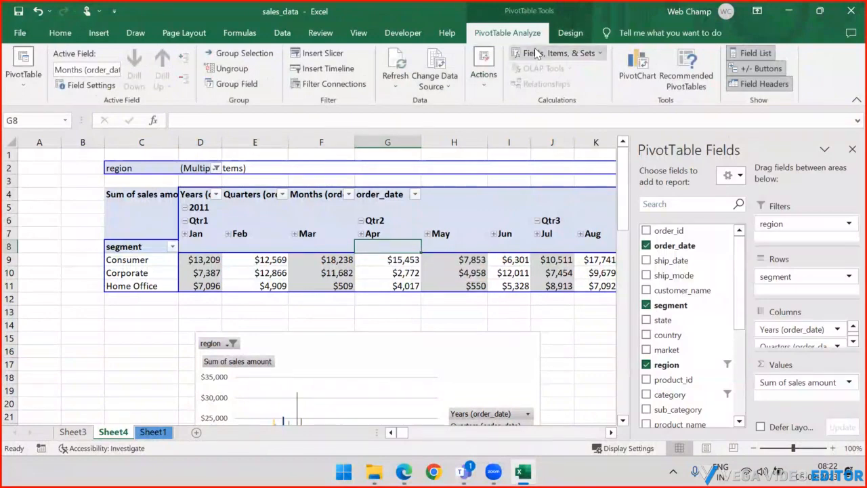
pyautogui.click(183, 80)
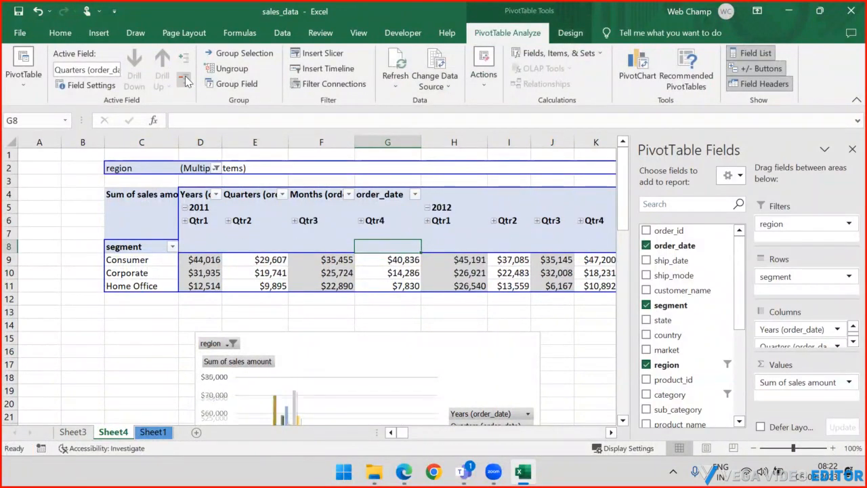
pyautogui.click(187, 81)
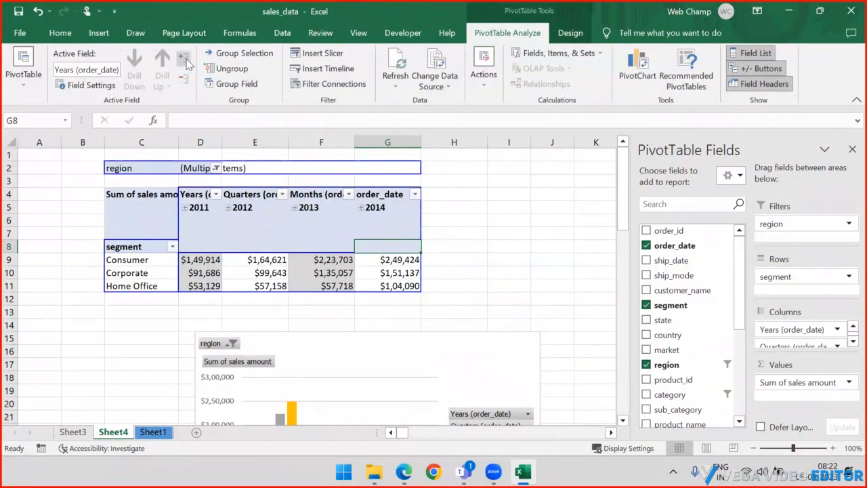
pyautogui.click(187, 64)
pyautogui.click(187, 63)
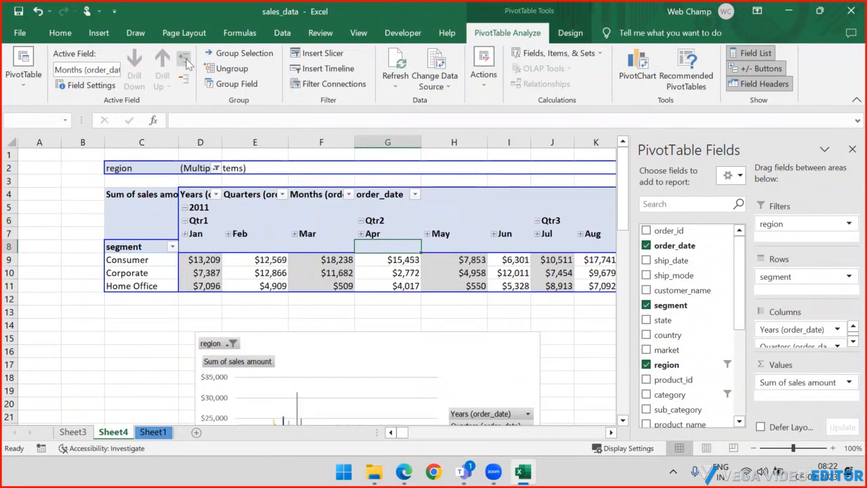
pyautogui.click(187, 63)
pyautogui.click(443, 273)
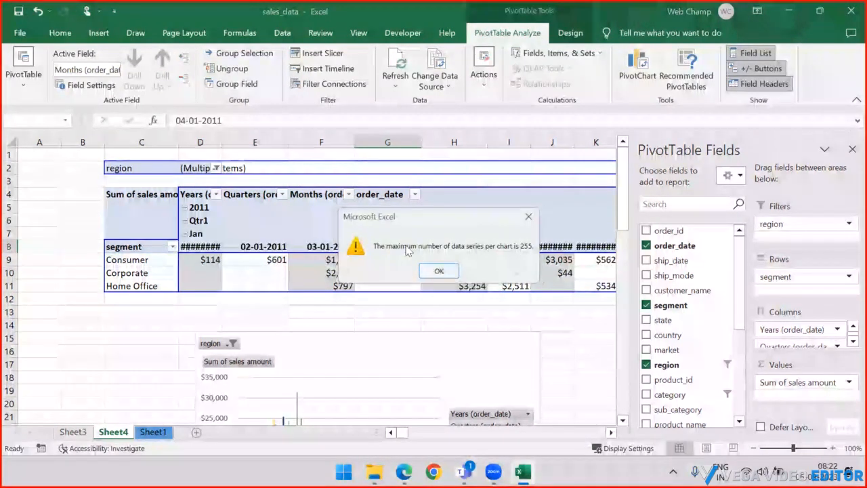
pyautogui.click(439, 271)
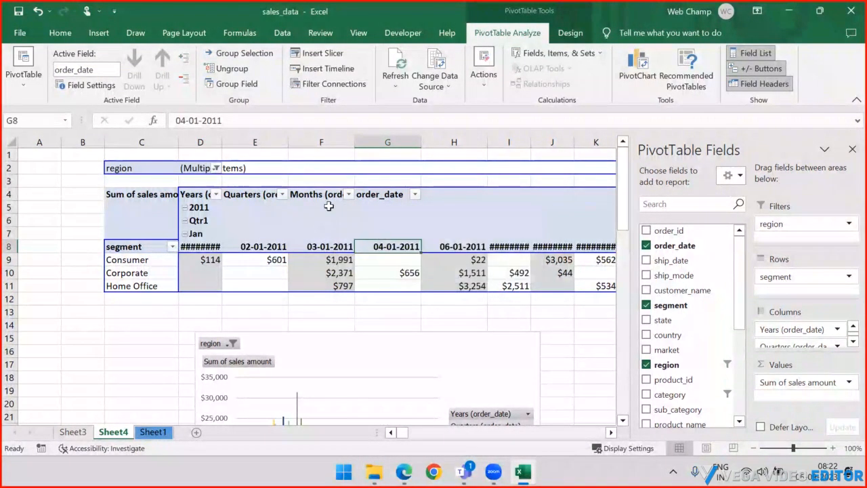
# Step: Collapse the date columns back to years and ungroup order_date into individual dates
pyautogui.click(184, 80)
pyautogui.click(184, 80)
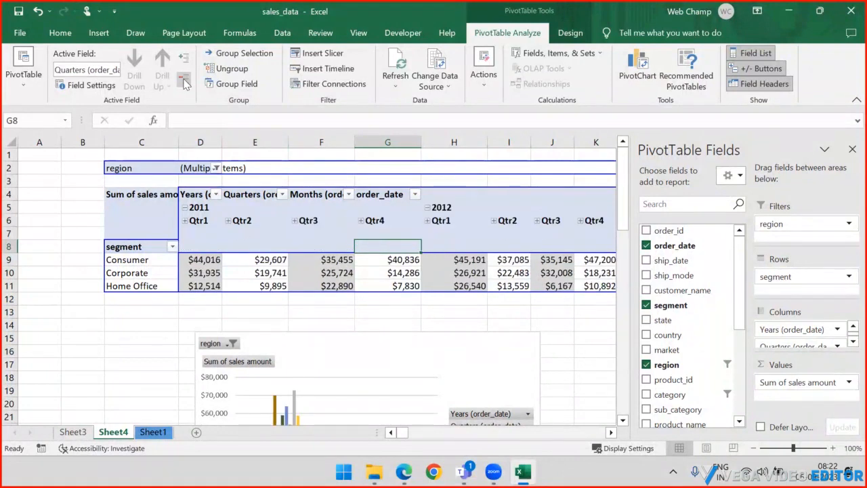
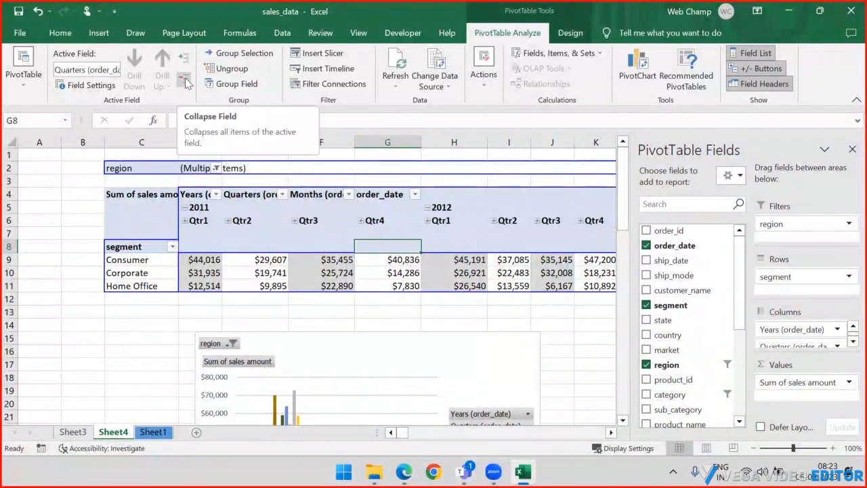
pyautogui.click(185, 81)
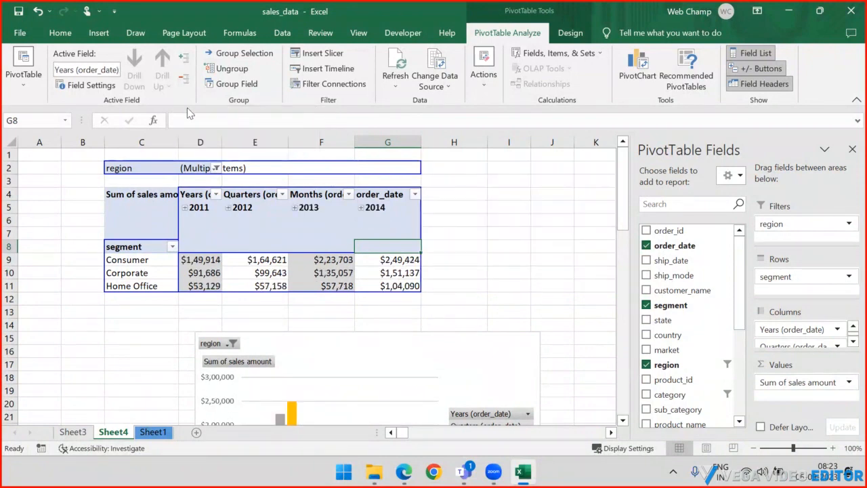
pyautogui.click(234, 69)
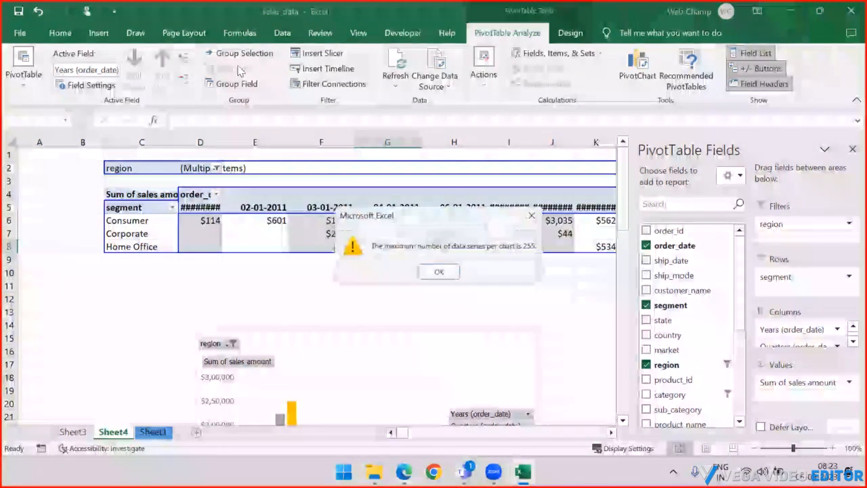
pyautogui.click(438, 273)
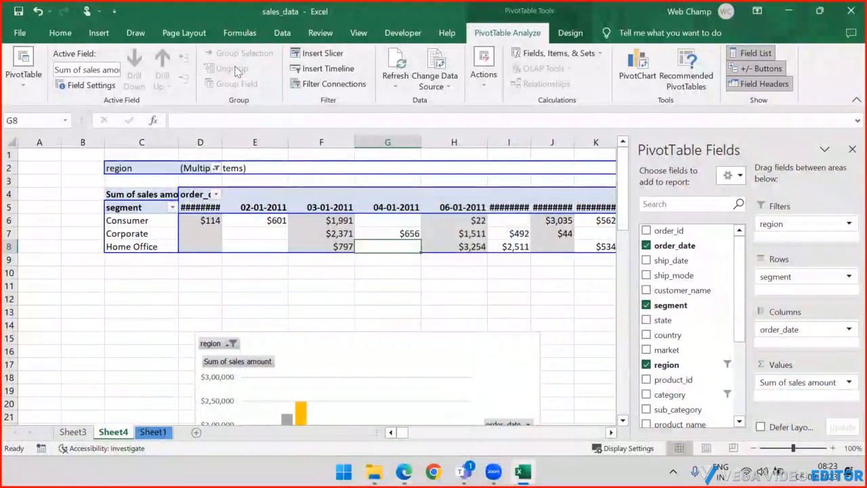
# Step: Group all order dates in row 5, from 01-01-2011 to the last column, into a single group
pyautogui.click(209, 208)
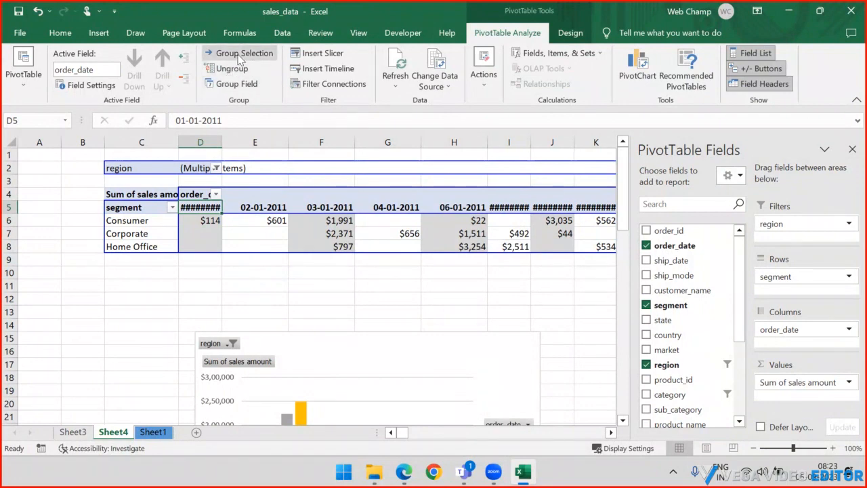
pyautogui.hotkey('ctrl', 'shift', 'Right')
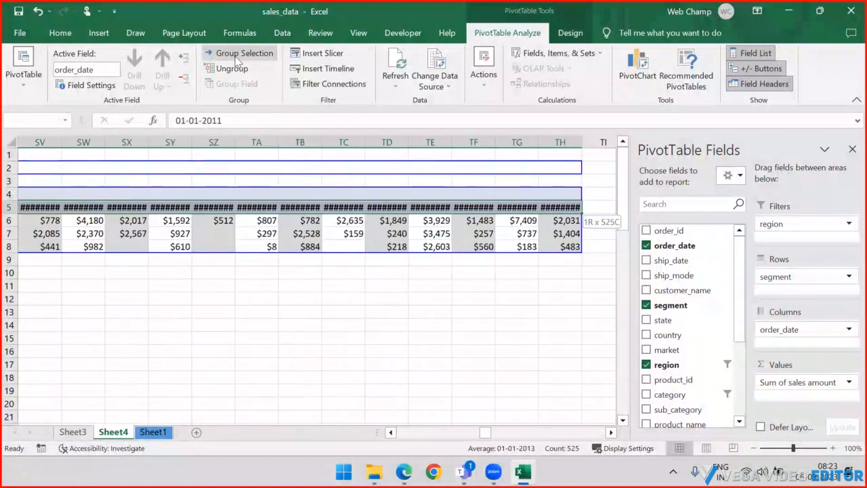
pyautogui.click(236, 54)
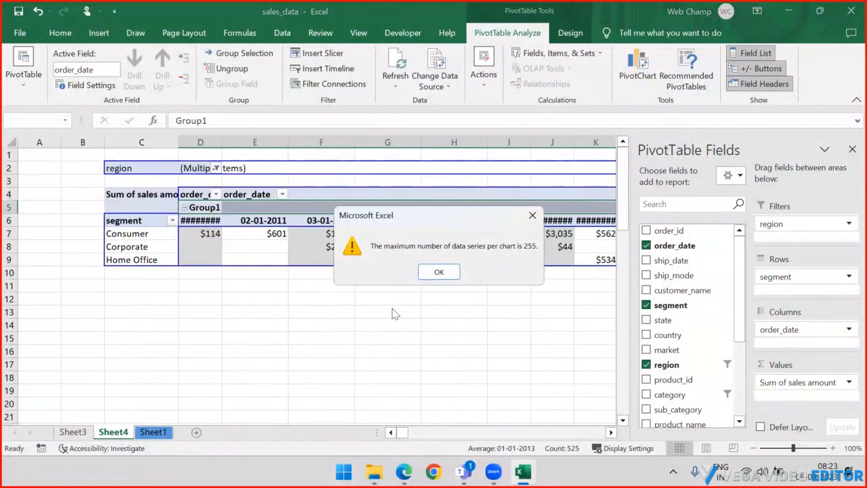
pyautogui.click(439, 272)
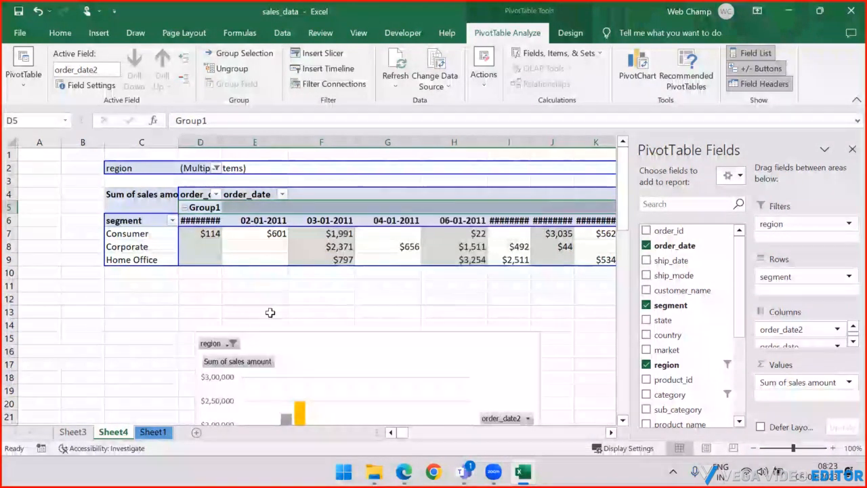
# Step: Collapse and re-expand the group of order dates, and ungroup it into individual dates
pyautogui.click(203, 208)
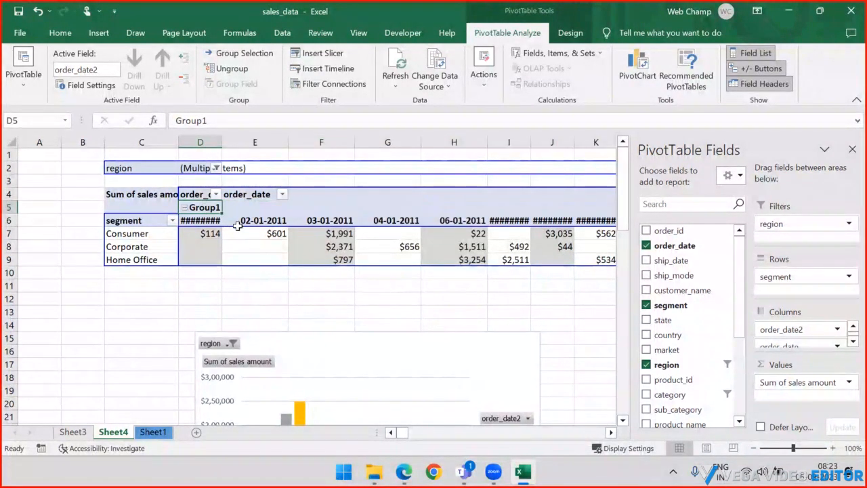
pyautogui.click(184, 208)
pyautogui.click(184, 208)
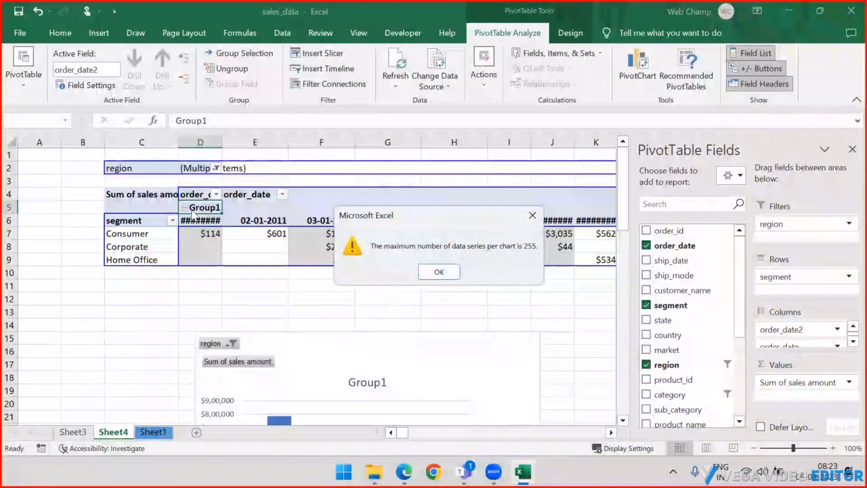
pyautogui.click(439, 273)
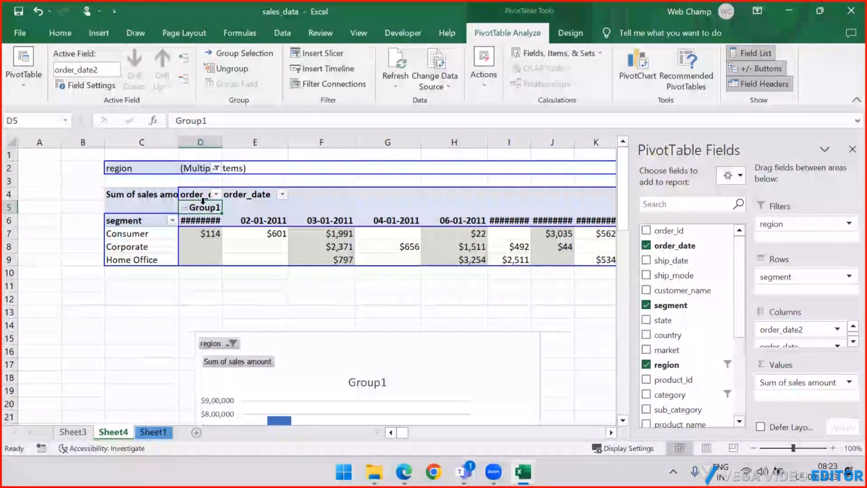
pyautogui.click(237, 69)
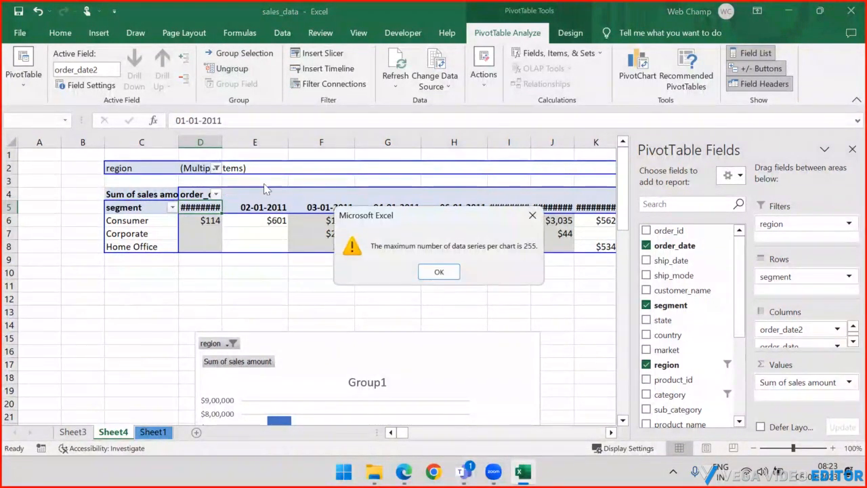
pyautogui.click(439, 273)
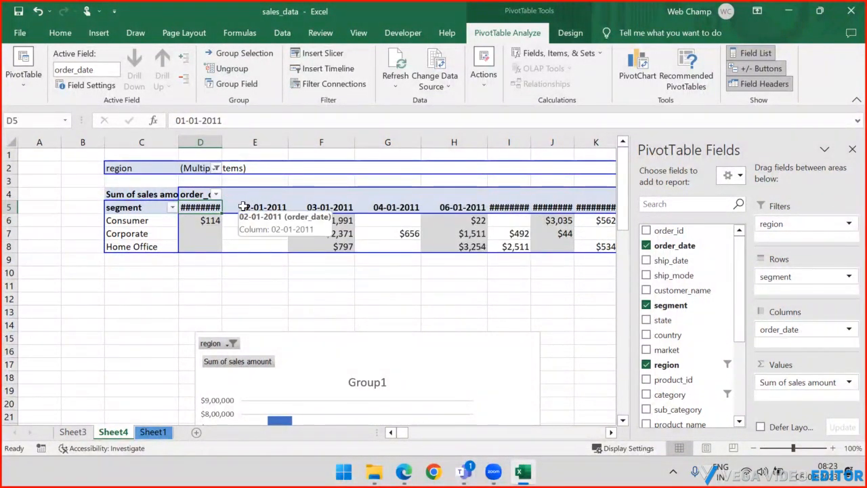
# Step: Group a first run of order dates in row 5, starting from 01-01-2011, and collapse the group
pyautogui.moveTo(206, 207); pyautogui.dragTo(587, 207)
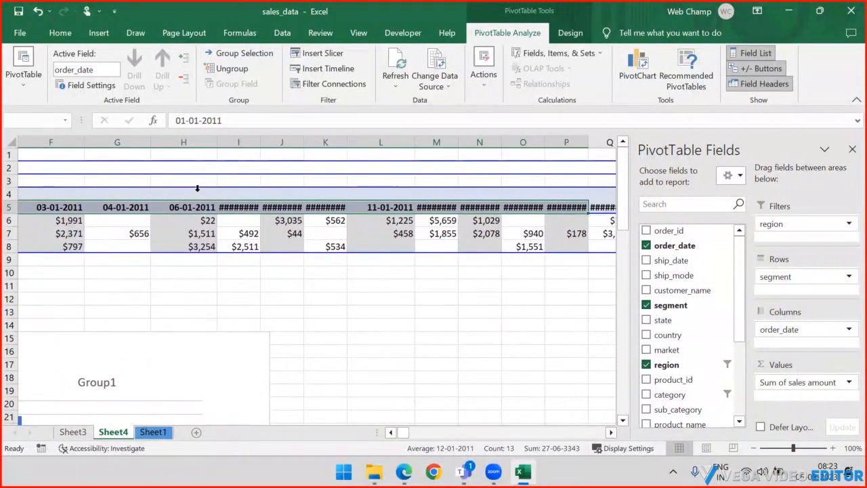
pyautogui.click(241, 54)
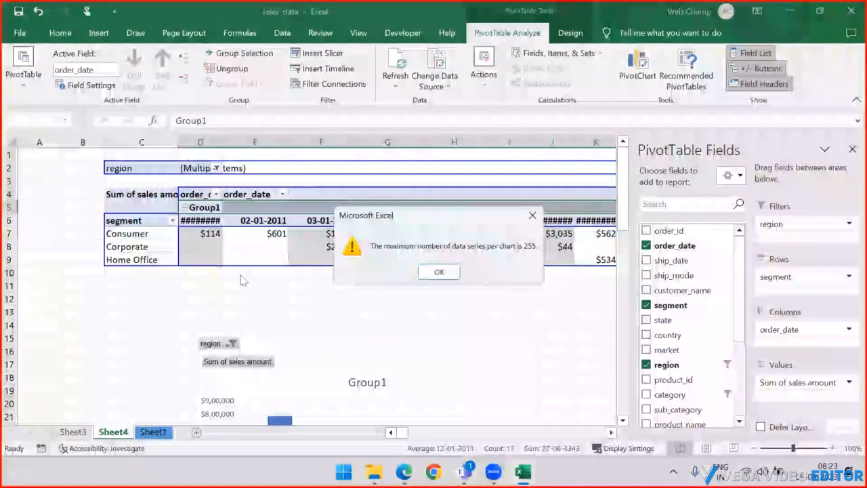
pyautogui.click(439, 272)
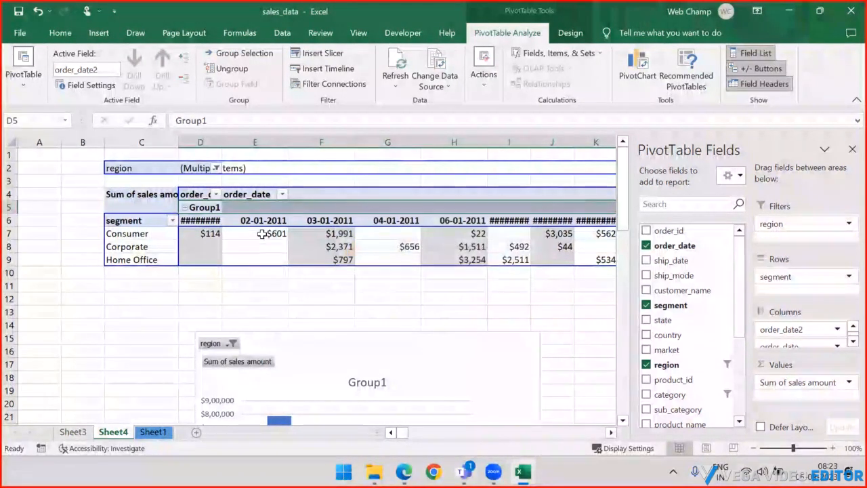
pyautogui.click(185, 208)
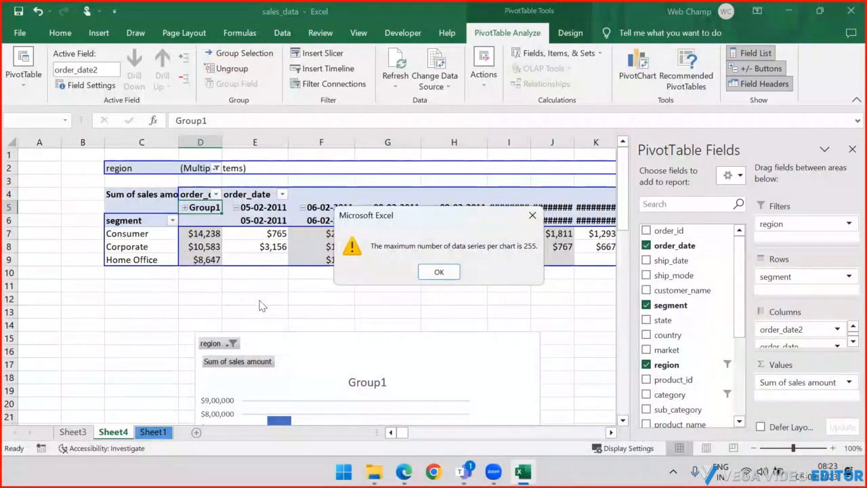
pyautogui.click(440, 275)
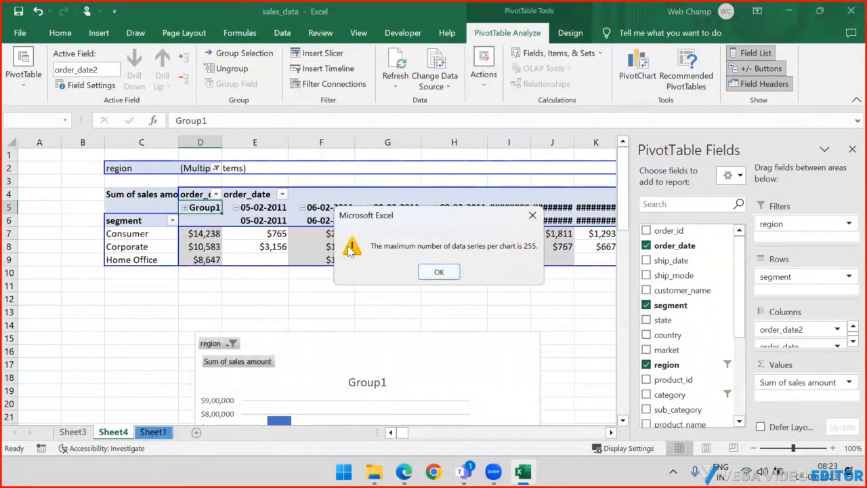
pyautogui.click(449, 274)
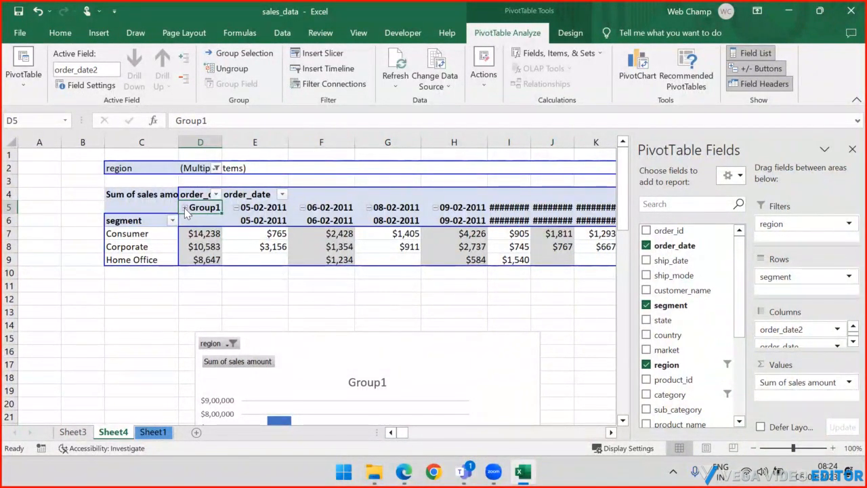
# Step: Ungroup the order dates, and re-add order_date to the pivot table's columns so it is grouped by years, quarters and months
pyautogui.click(184, 208)
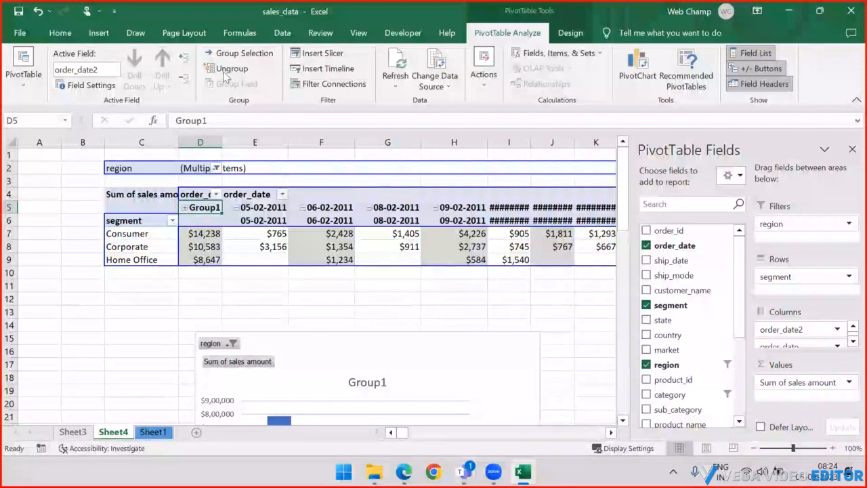
pyautogui.click(447, 272)
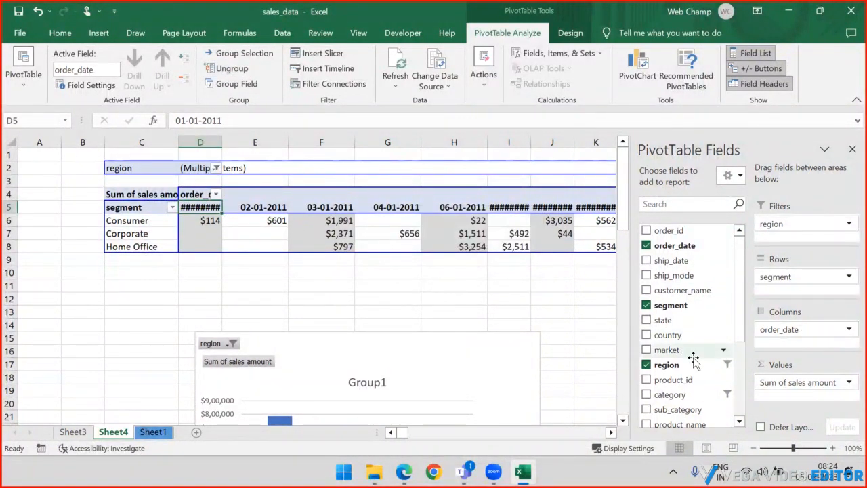
pyautogui.moveTo(783, 327); pyautogui.dragTo(820, 340)
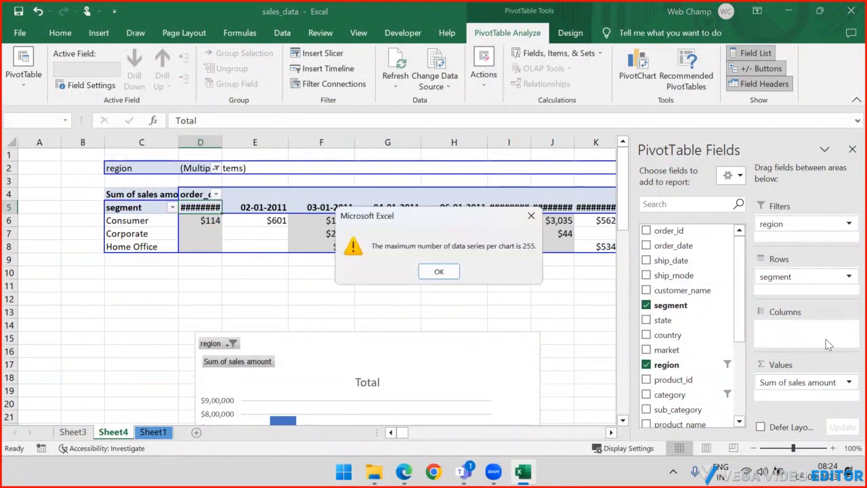
pyautogui.click(439, 272)
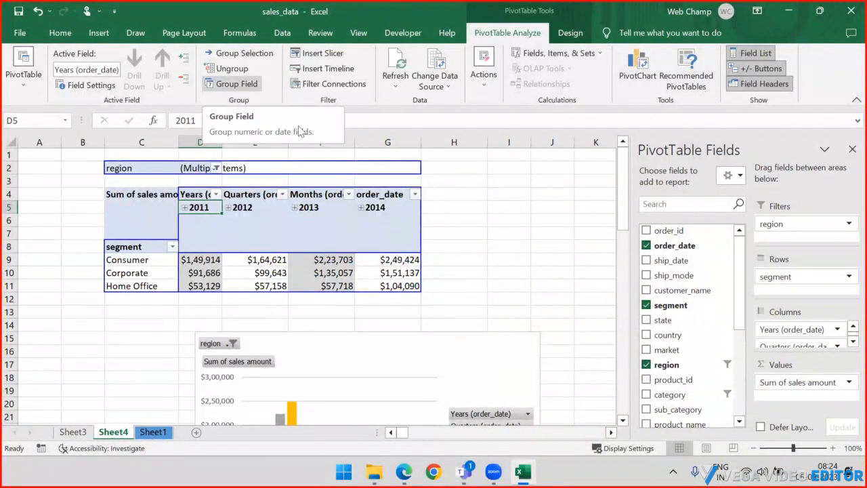
pyautogui.click(473, 206)
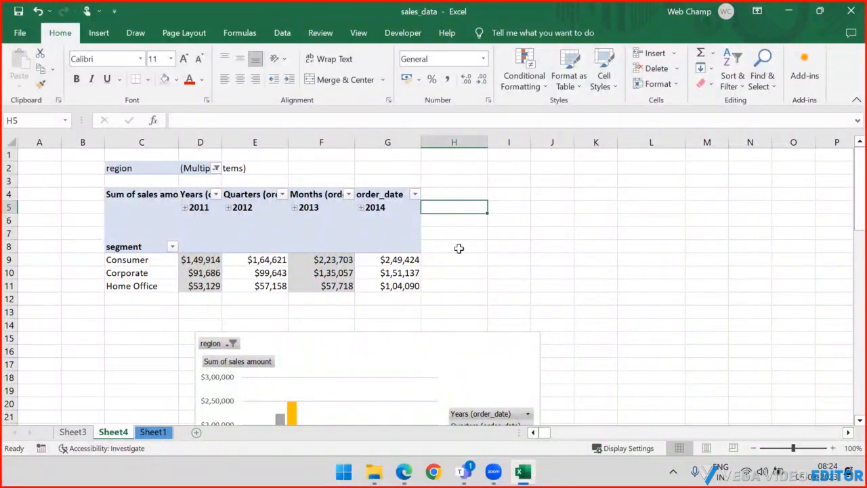
pyautogui.click(400, 273)
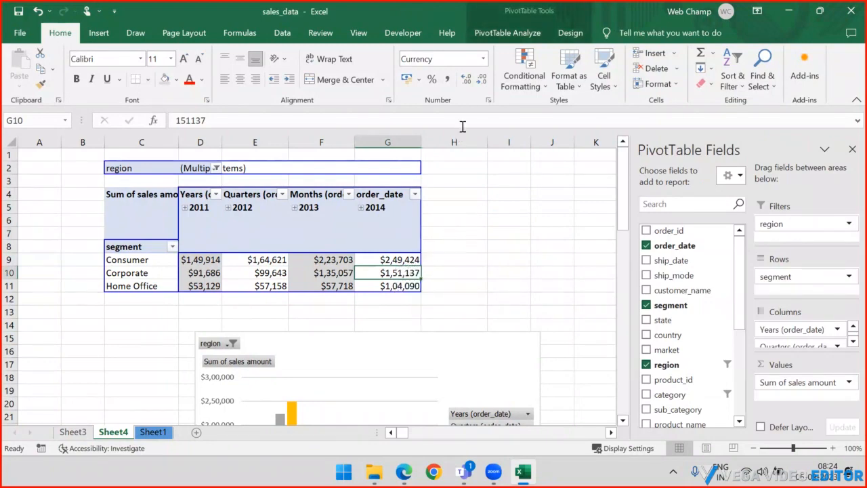
# Step: Move the PivotChart up to row 4 and apply the Clustered Column chart type
pyautogui.moveTo(420, 340); pyautogui.dragTo(359, 214)
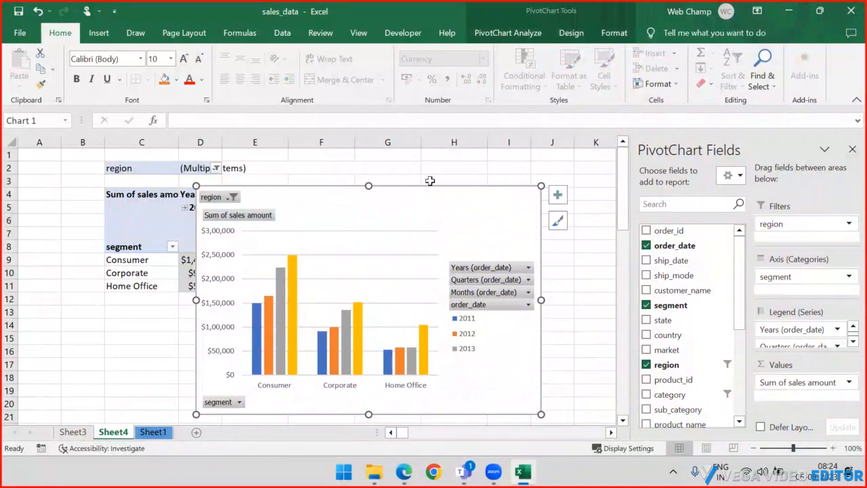
pyautogui.click(520, 35)
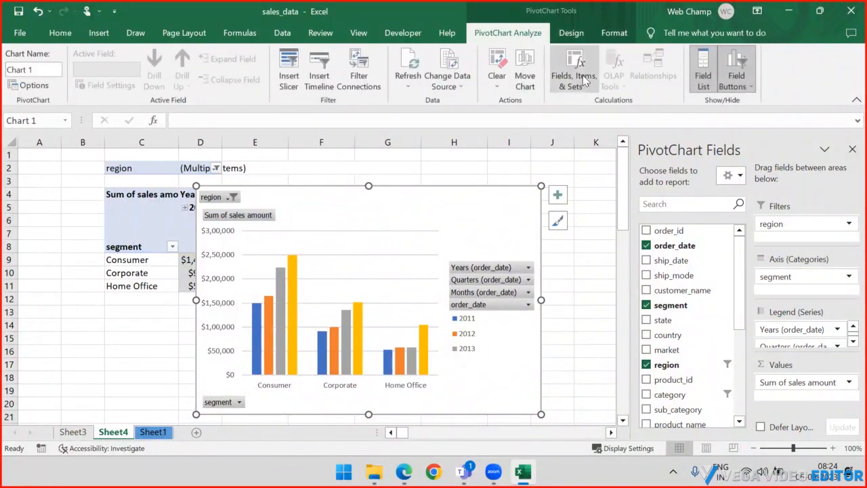
pyautogui.click(568, 34)
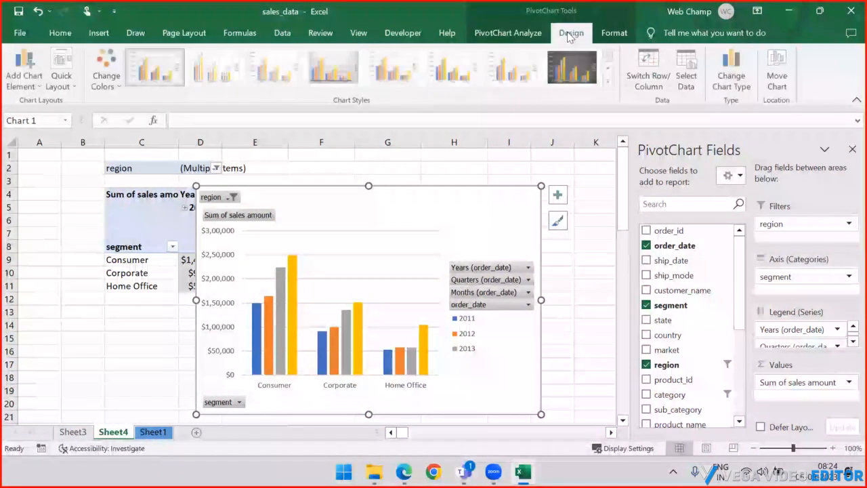
pyautogui.click(730, 82)
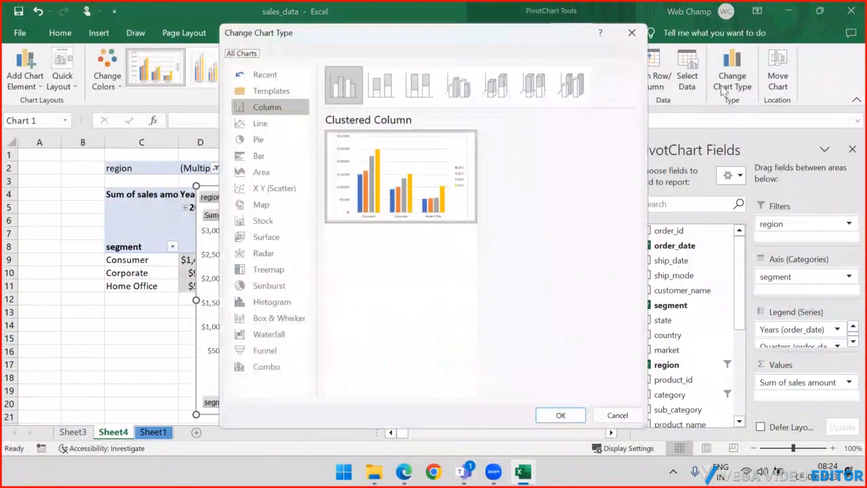
pyautogui.click(561, 416)
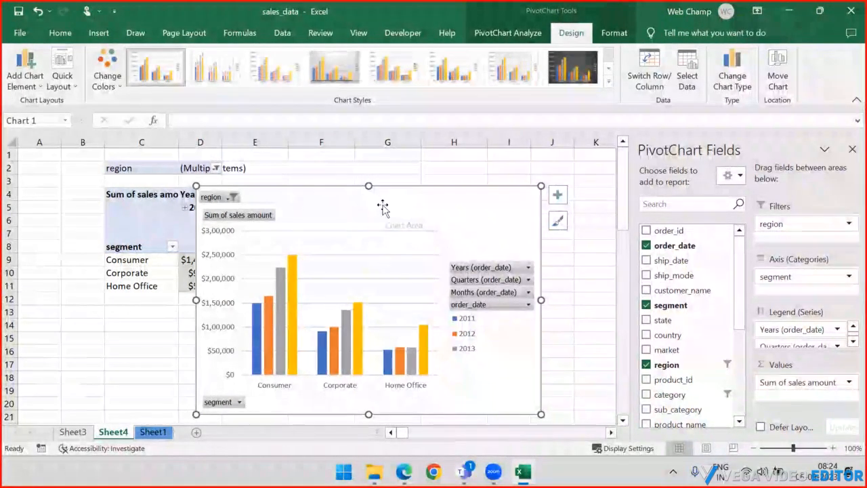
# Step: Preview the Line, Pie, Bar, Area, X Y (Scatter) and Map chart types for the PivotChart without applying any
pyautogui.click(724, 72)
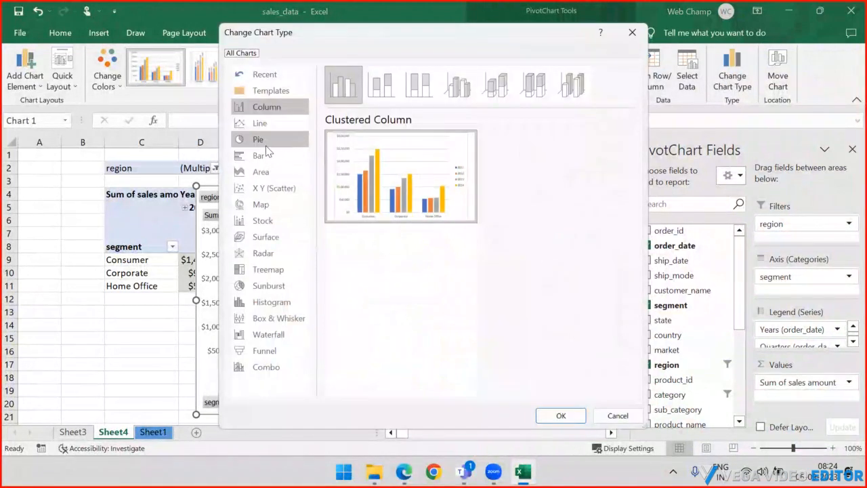
pyautogui.click(269, 125)
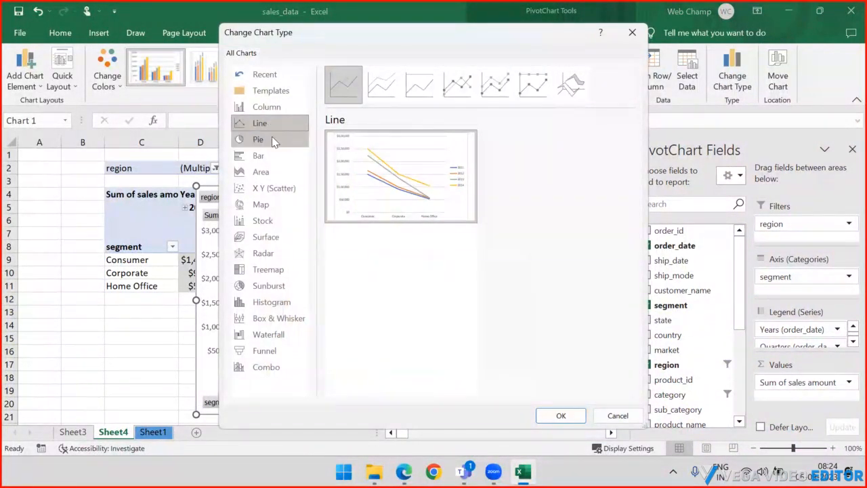
pyautogui.click(272, 138)
pyautogui.click(270, 160)
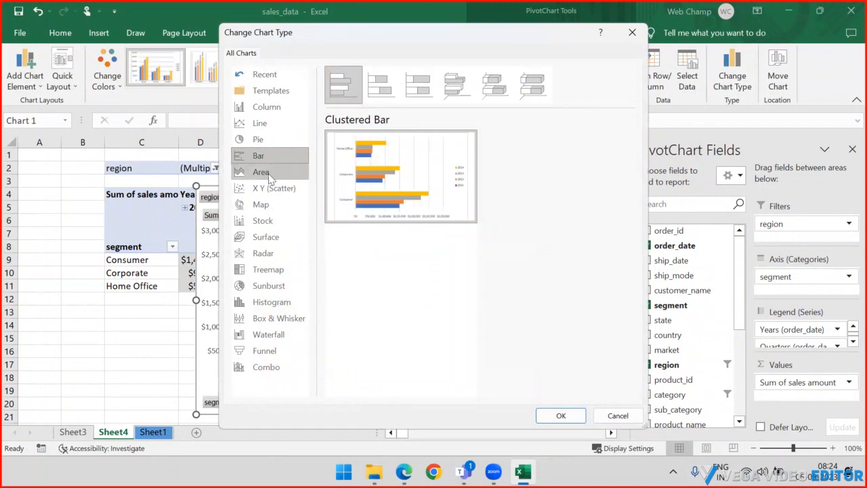
pyautogui.click(269, 177)
pyautogui.click(270, 189)
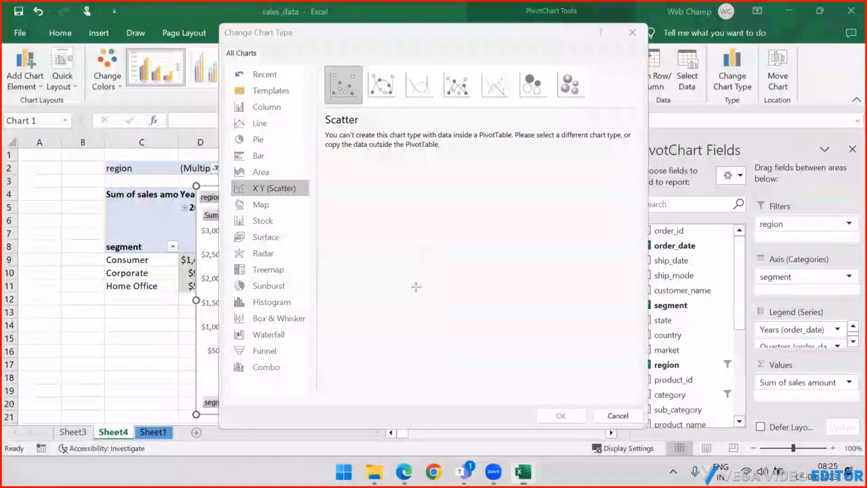
pyautogui.moveTo(414, 294); pyautogui.dragTo(413, 198)
pyautogui.moveTo(419, 296); pyautogui.dragTo(530, 293)
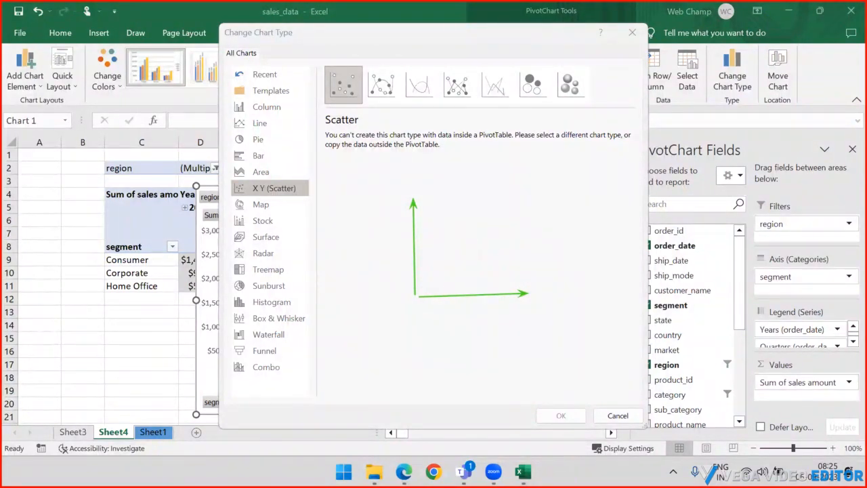
pyautogui.click(265, 204)
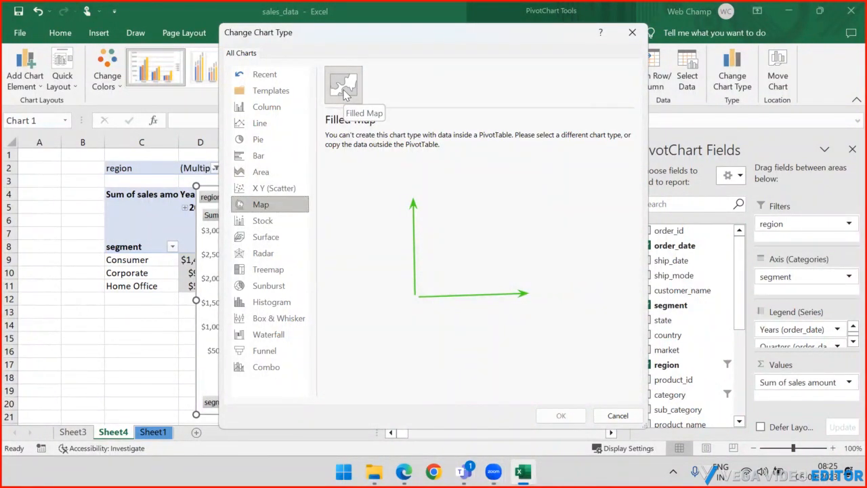
pyautogui.click(633, 32)
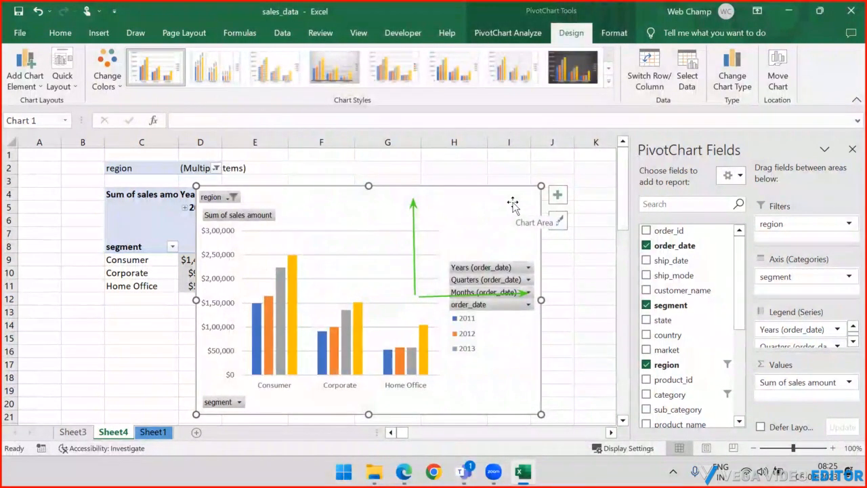
# Step: Delete the PivotChart from Sheet4
pyautogui.press('Delete')
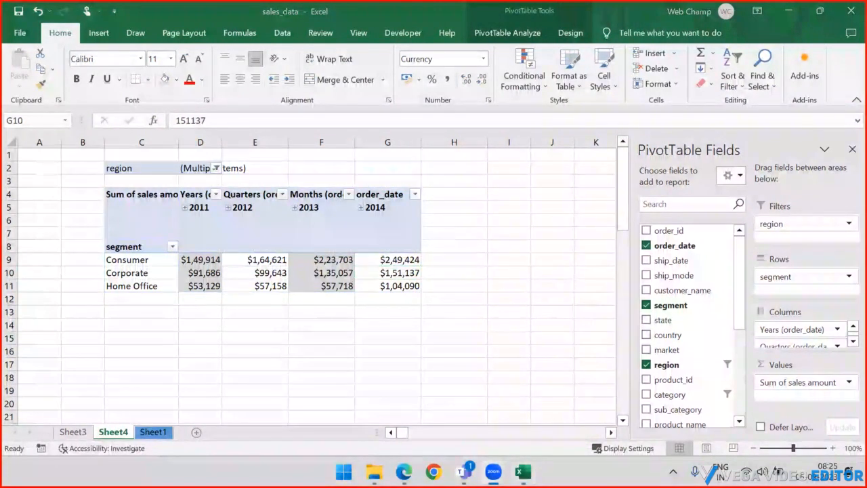
# Step: Replace segment with country in the pivot table's rows, searching the field list for "coun"
pyautogui.click(207, 260)
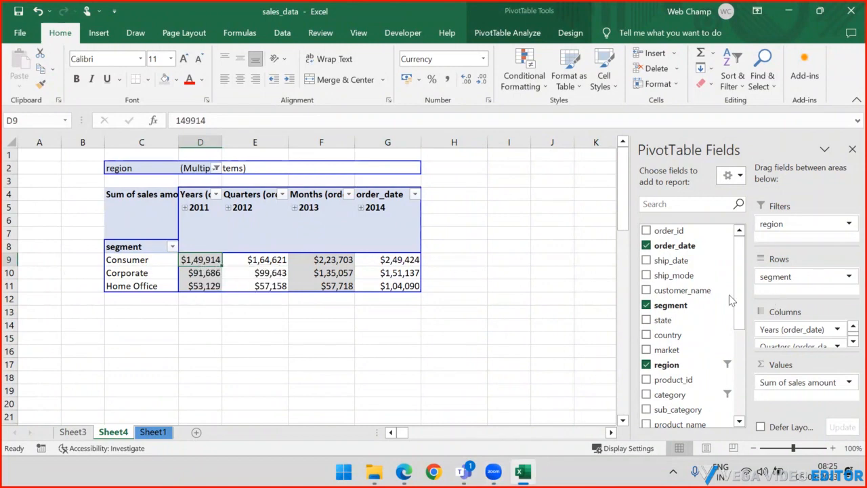
pyautogui.moveTo(779, 277); pyautogui.dragTo(696, 304)
pyautogui.scroll(-2, 687, 291)
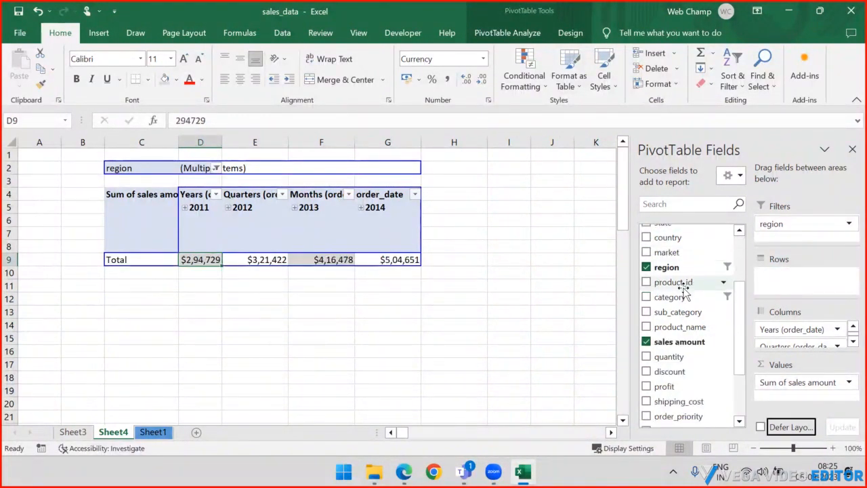
pyautogui.scroll(-2, 678, 294)
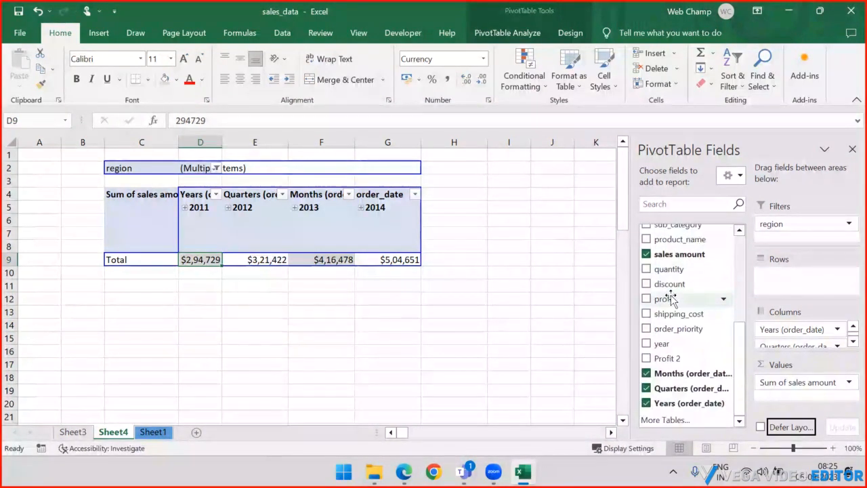
pyautogui.scroll(4, 671, 298)
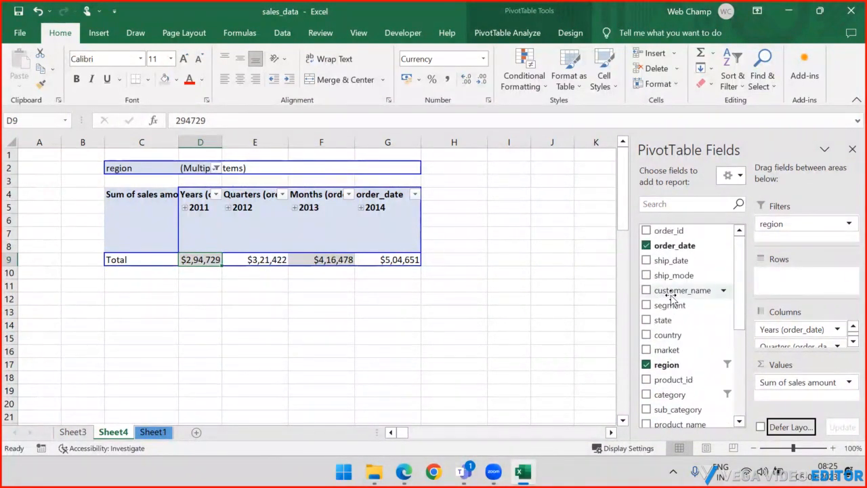
pyautogui.click(668, 203)
pyautogui.write('coun')
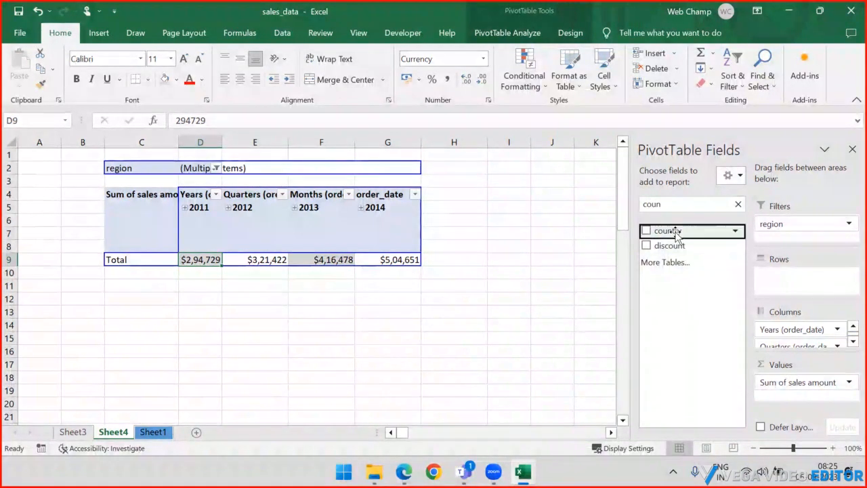
pyautogui.moveTo(671, 231); pyautogui.dragTo(793, 285)
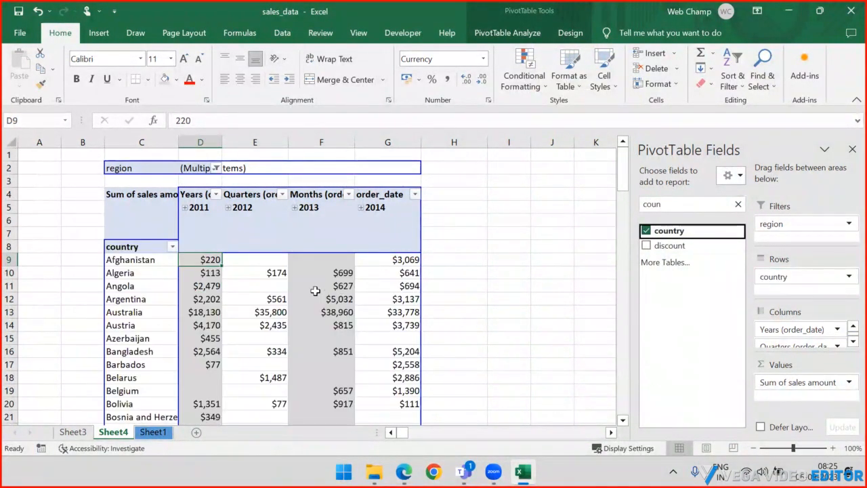
# Step: Preview the Map chart type for a PivotChart of the country sales without inserting it
pyautogui.scroll(-2, 178, 277)
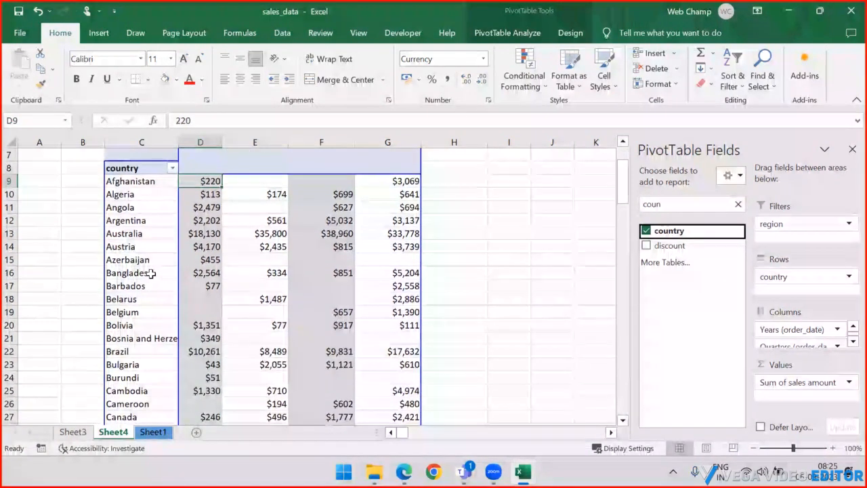
pyautogui.click(199, 234)
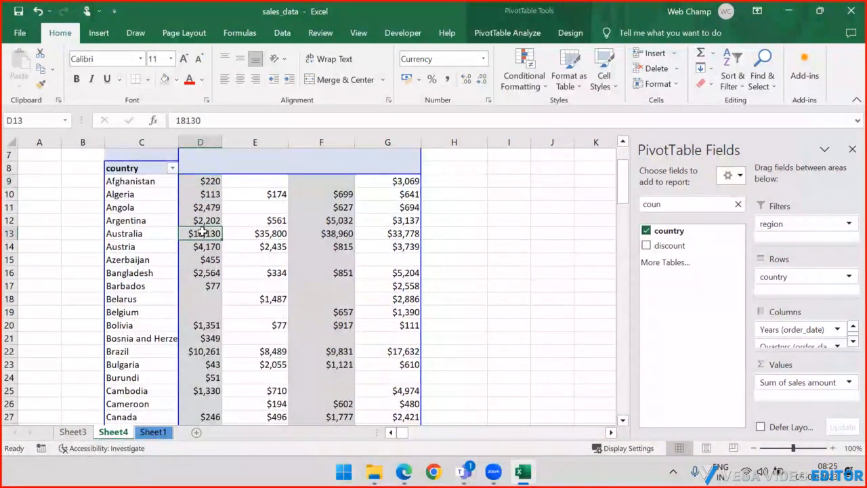
pyautogui.click(576, 35)
pyautogui.click(508, 33)
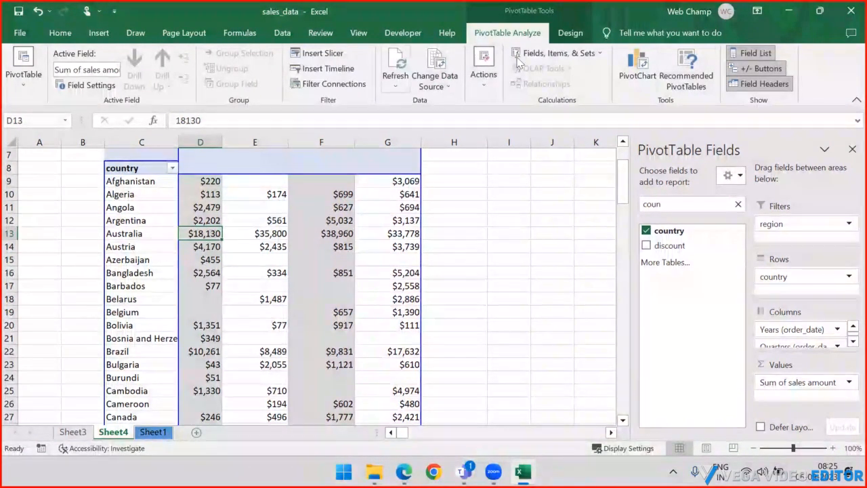
pyautogui.click(629, 75)
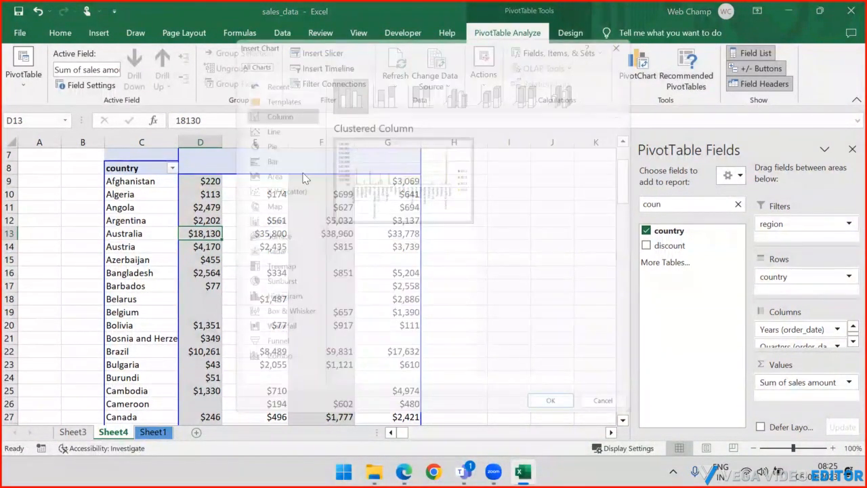
pyautogui.click(263, 206)
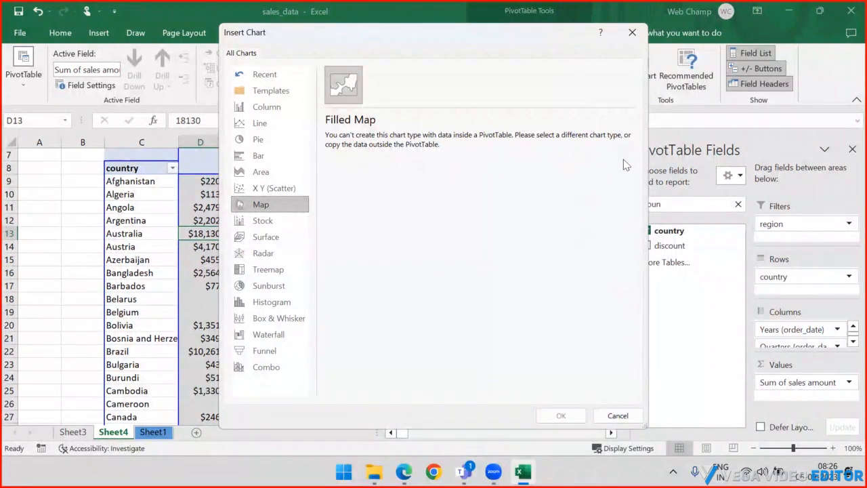
pyautogui.click(617, 416)
# Step: Copy the countries Afghanistan through Bangladesh with their 2011 sales (C9:D16) to the cells starting at J10
pyautogui.click(138, 183)
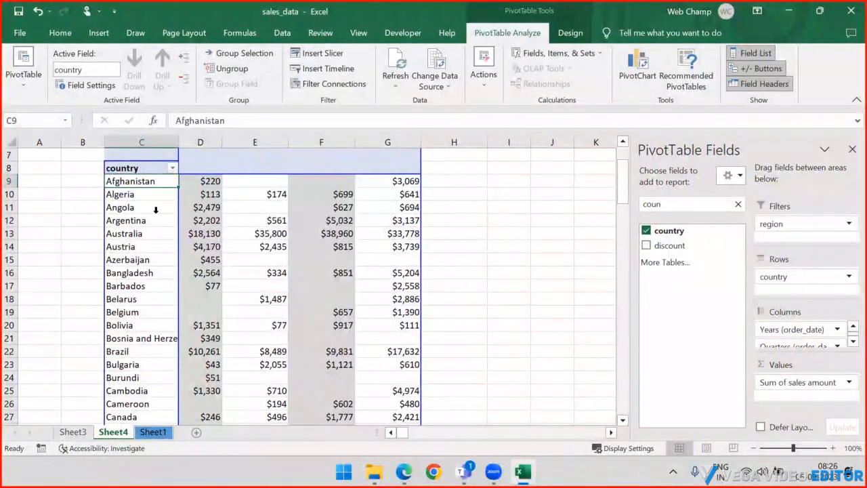
pyautogui.moveTo(140, 185); pyautogui.dragTo(204, 275)
pyautogui.hotkey('ctrl', 'c')
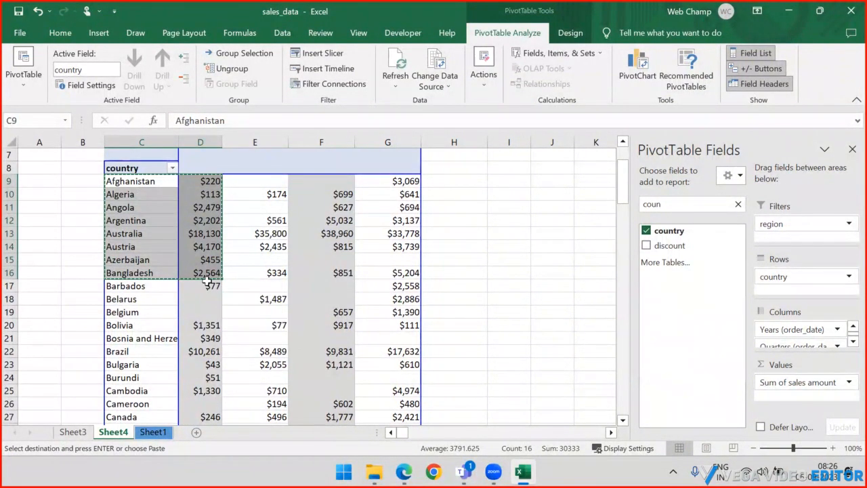
pyautogui.click(558, 193)
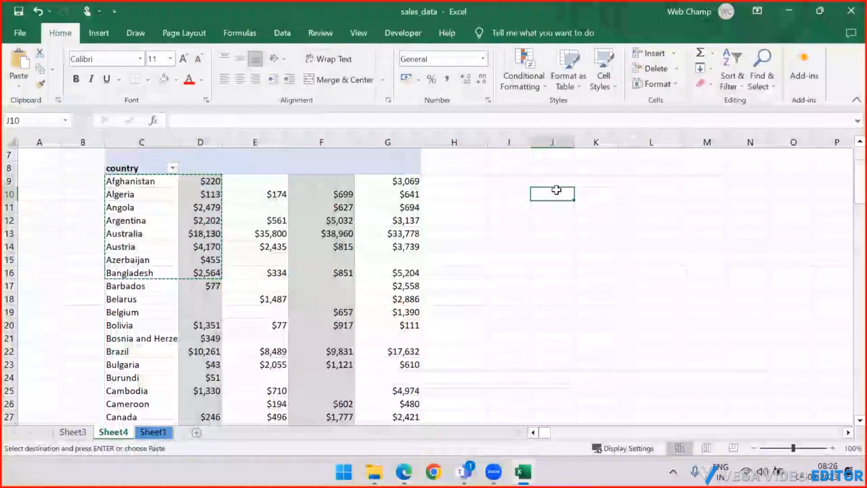
pyautogui.hotkey('ctrl', 'v')
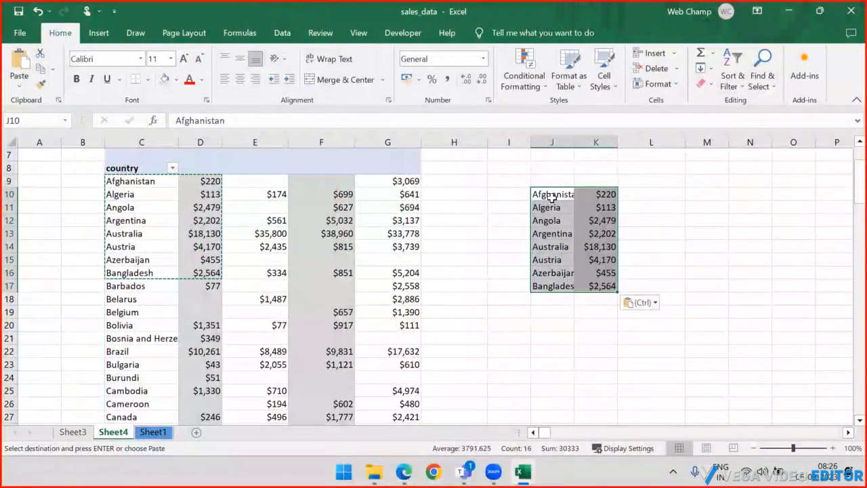
# Step: Insert a filled map chart from the copied country sales, accept sending the data to Bing, and move the chart over the pivot table
pyautogui.click(99, 33)
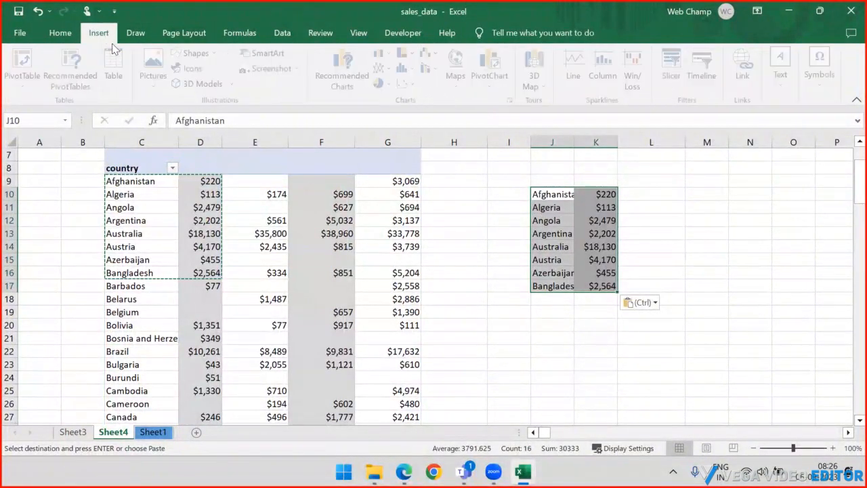
pyautogui.click(461, 65)
pyautogui.click(465, 127)
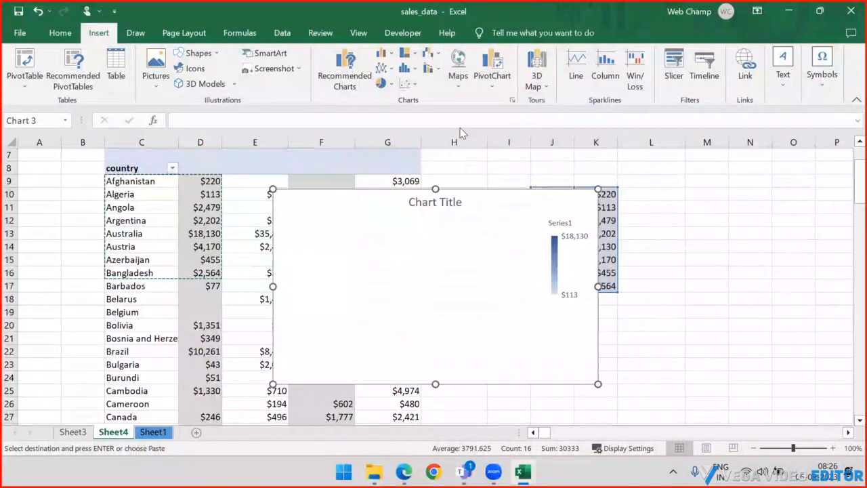
pyautogui.moveTo(515, 210); pyautogui.dragTo(377, 209)
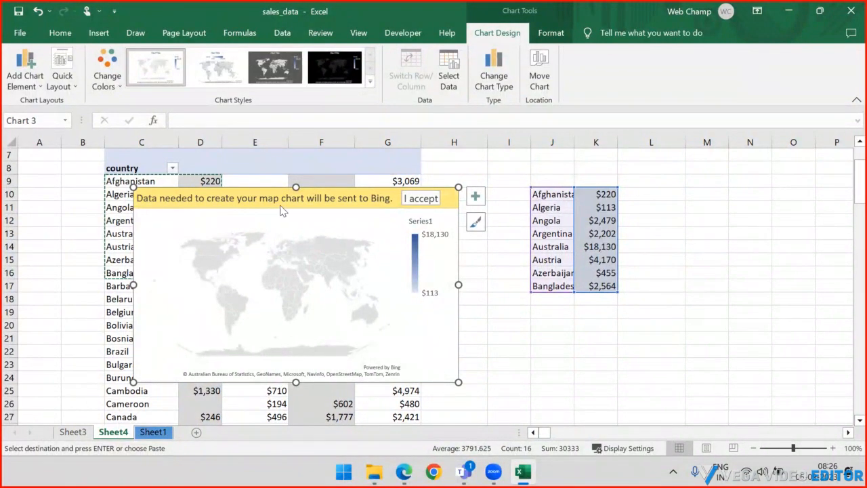
pyautogui.click(421, 198)
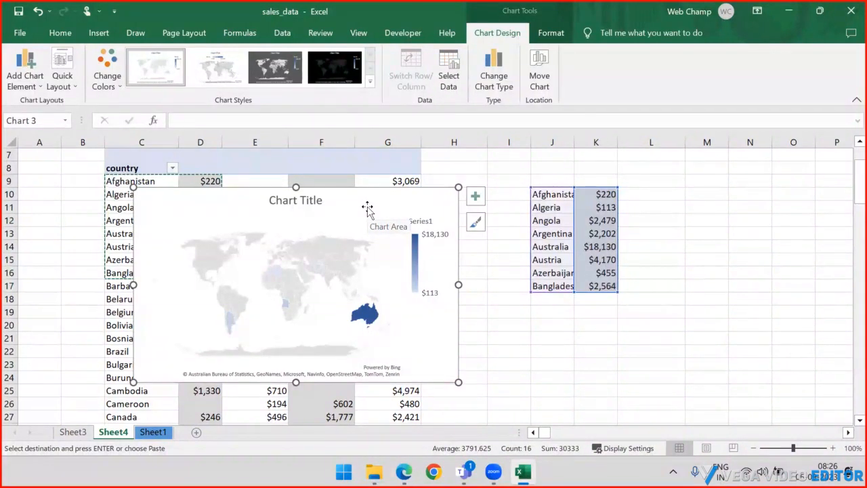
pyautogui.moveTo(419, 200)
pyautogui.mouseDown()
pyautogui.moveTo(690, 167)
pyautogui.moveTo(604, 193)
pyautogui.moveTo(396, 197)
pyautogui.moveTo(406, 196)
pyautogui.mouseUp()
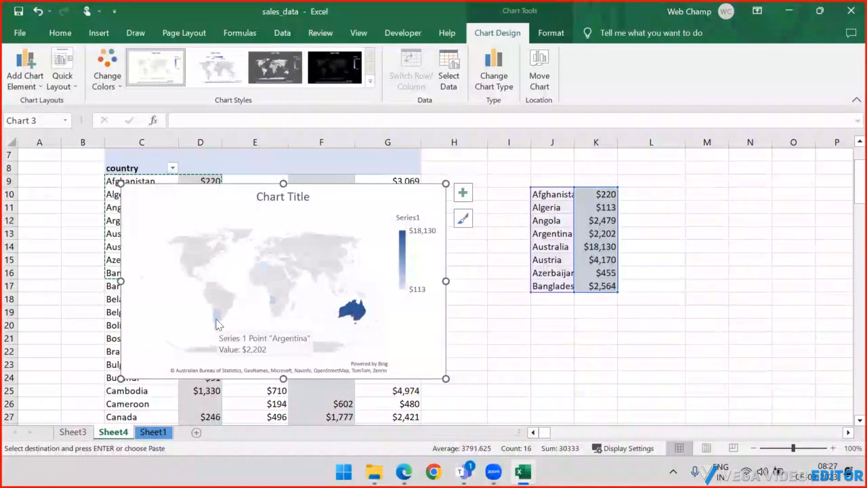
# Step: Delete the map chart from Sheet4 and save the workbook
pyautogui.press('Delete')
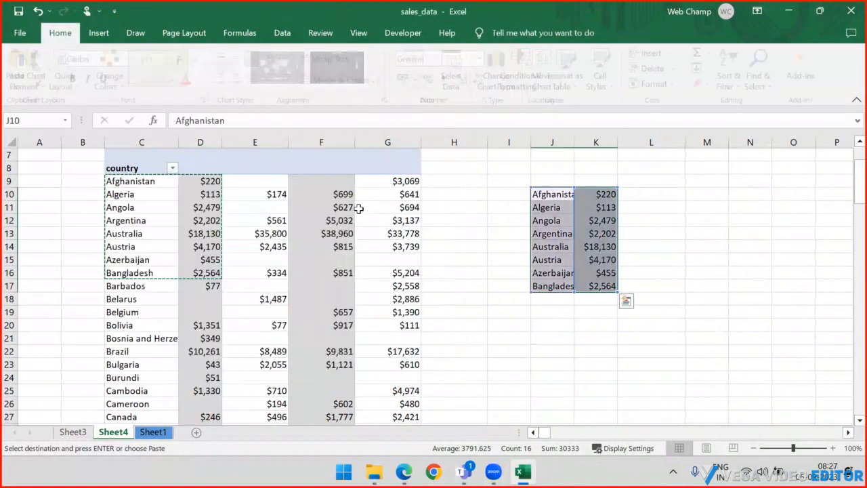
pyautogui.click(647, 218)
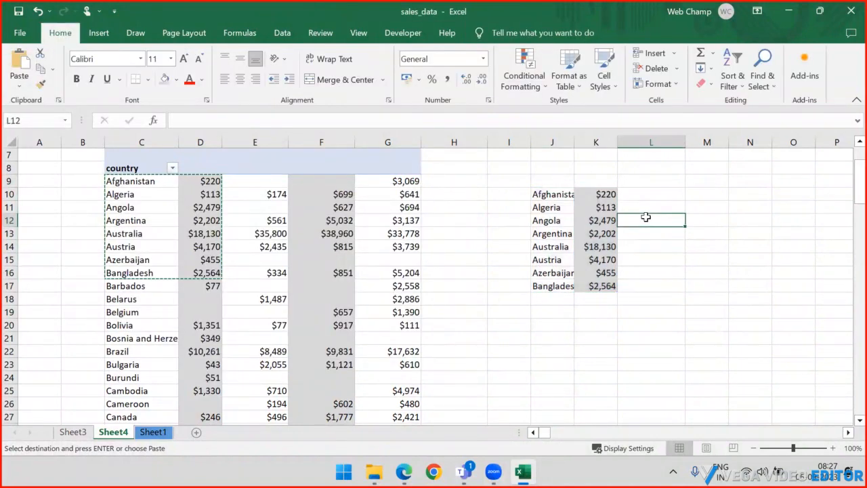
pyautogui.hotkey('ctrl', 's')
# Step: Preview the Sunburst, Treemap, Histogram, Box & Whisker, Waterfall and Funnel chart types for a PivotChart of the pivot table
pyautogui.click(384, 217)
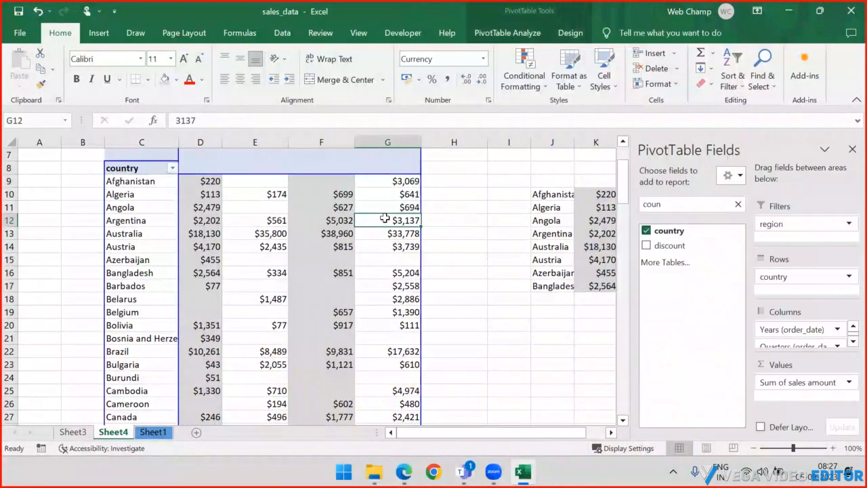
pyautogui.click(569, 34)
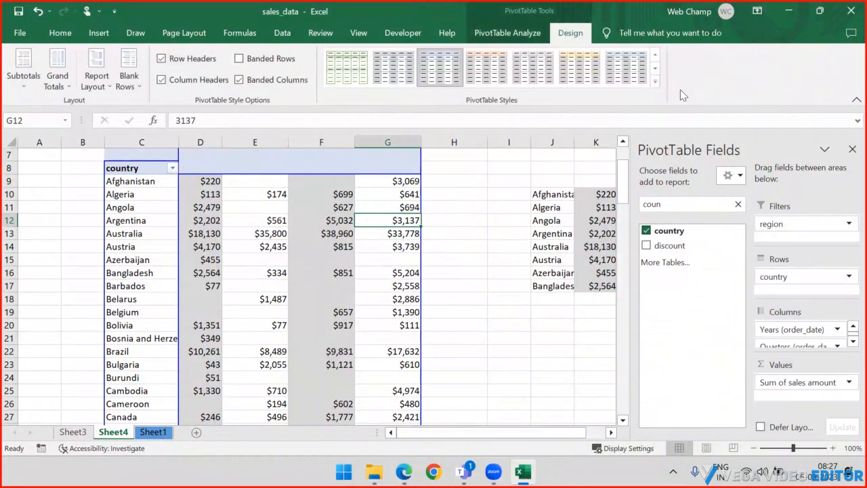
pyautogui.click(508, 32)
pyautogui.click(637, 71)
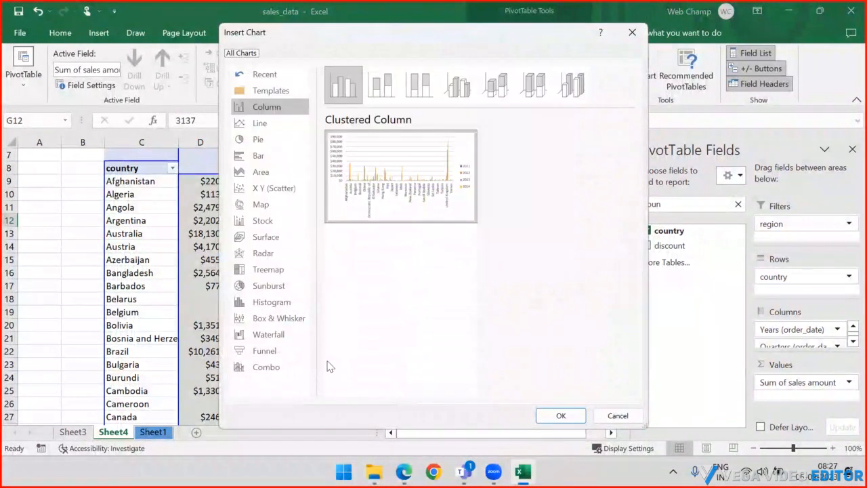
pyautogui.click(282, 288)
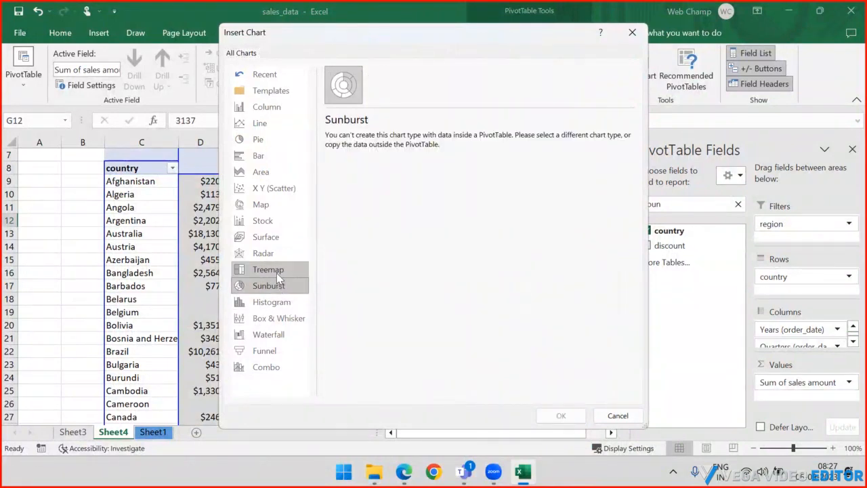
pyautogui.click(276, 273)
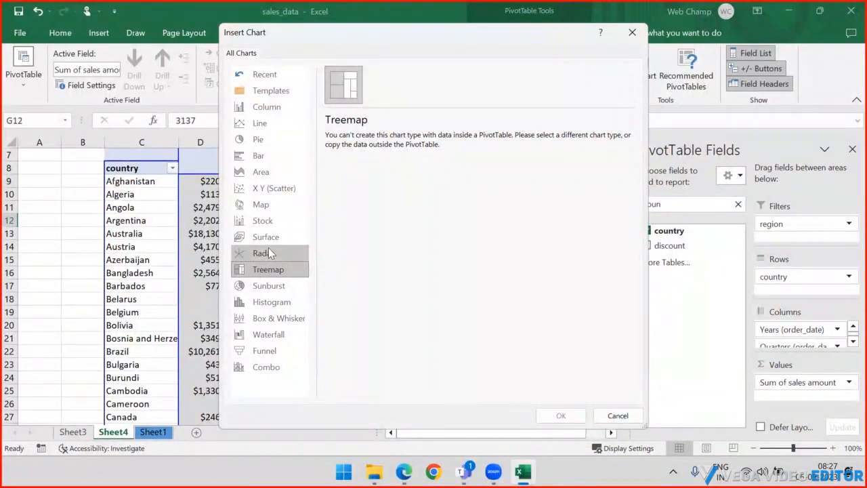
pyautogui.click(267, 304)
pyautogui.click(266, 322)
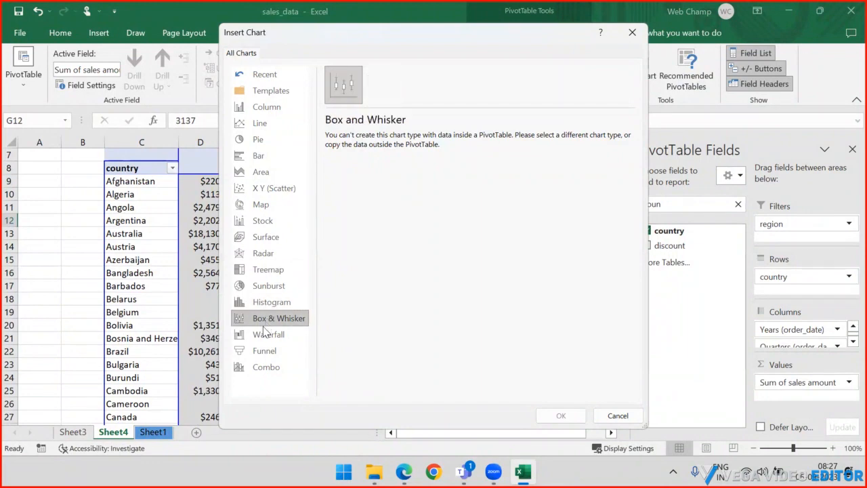
pyautogui.click(264, 334)
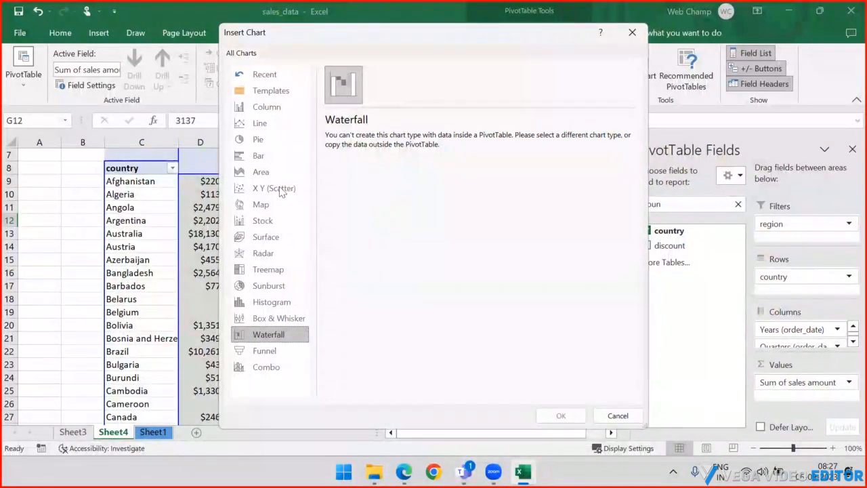
pyautogui.click(247, 352)
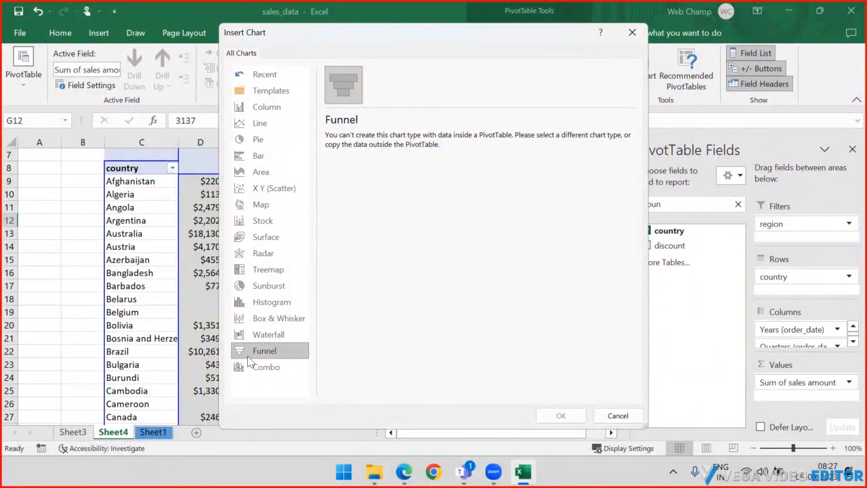
# Step: Try a Clustered Column - Line combo PivotChart placed over the country rows, and delete it again
pyautogui.click(247, 368)
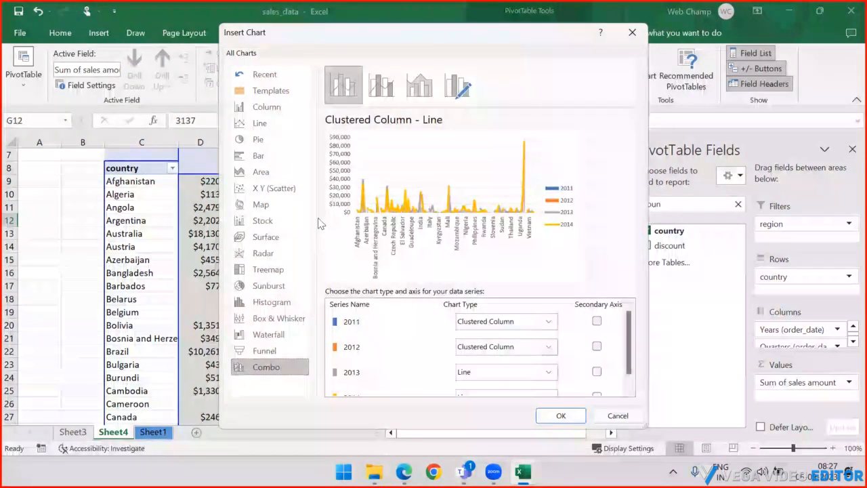
pyautogui.click(561, 416)
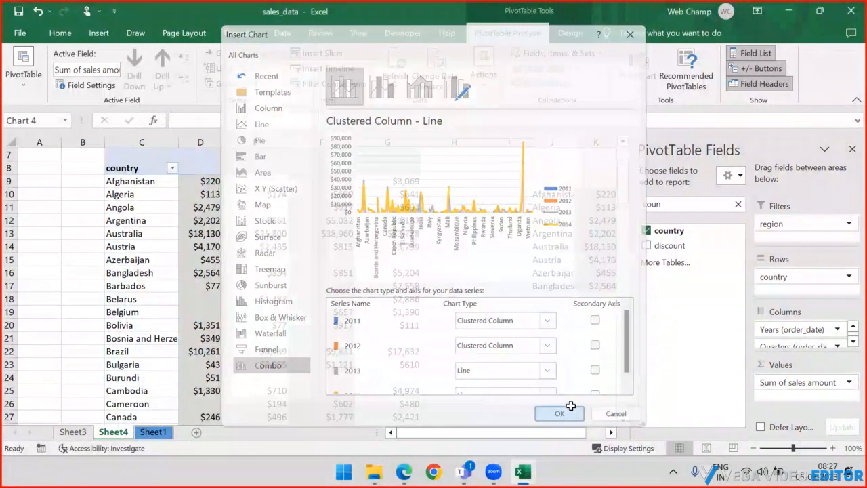
pyautogui.moveTo(479, 188); pyautogui.dragTo(523, 161)
pyautogui.moveTo(468, 180); pyautogui.dragTo(421, 212)
pyautogui.moveTo(493, 185)
pyautogui.mouseDown()
pyautogui.moveTo(447, 213)
pyautogui.moveTo(419, 208)
pyautogui.mouseUp()
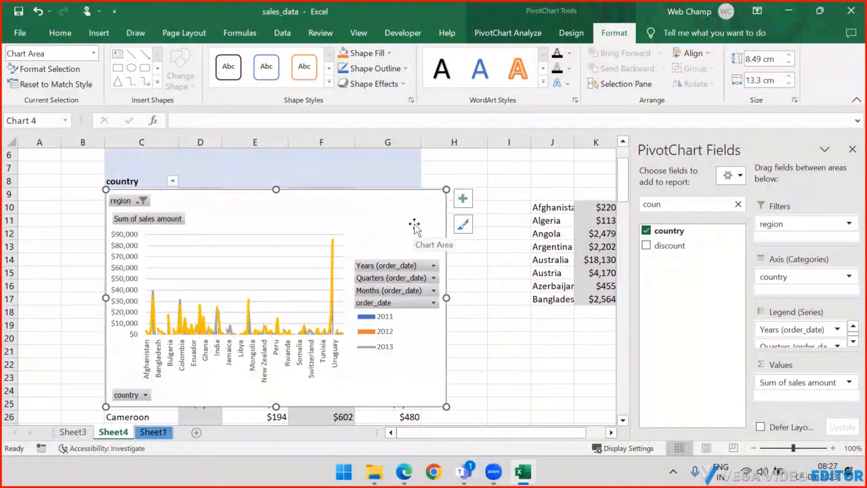
pyautogui.press('Delete')
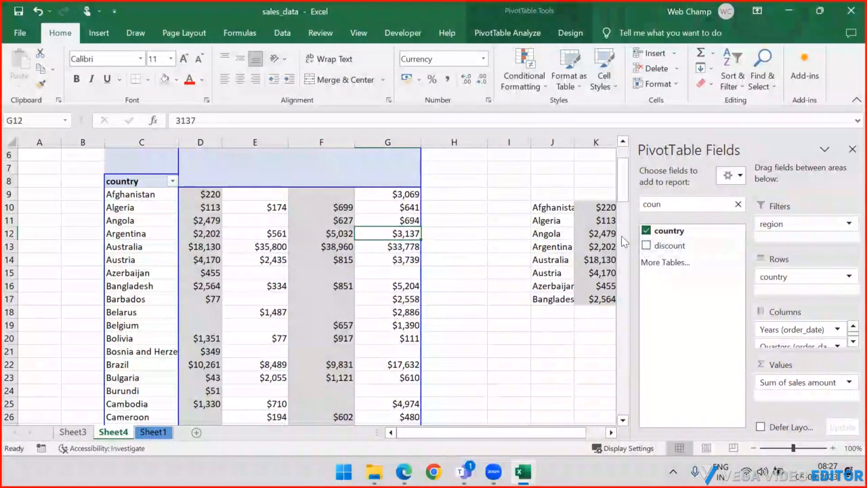
# Step: Clear the field list search and remove Quarters, Months and order_date from the pivot table's columns
pyautogui.click(739, 205)
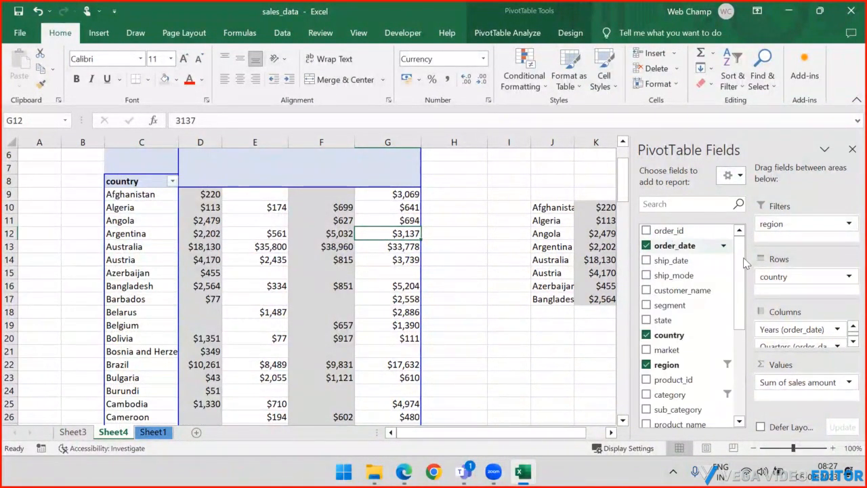
pyautogui.moveTo(802, 349); pyautogui.dragTo(696, 296)
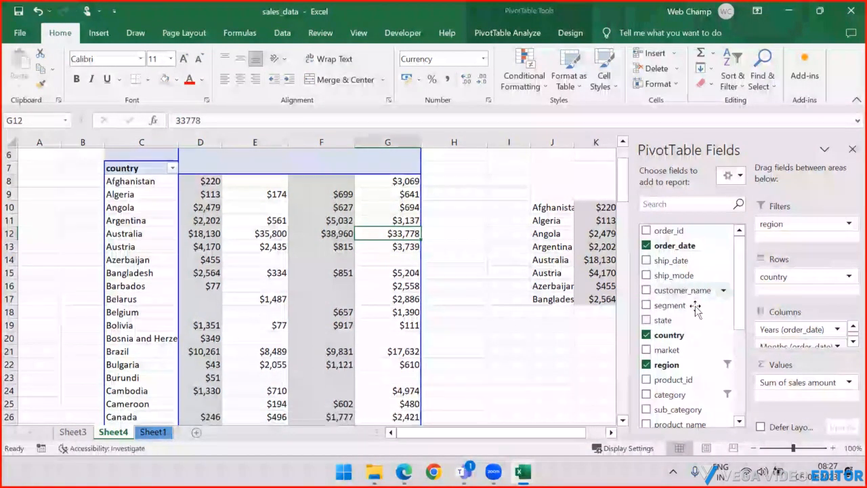
pyautogui.moveTo(777, 345); pyautogui.dragTo(667, 298)
pyautogui.scroll(2, 334, 280)
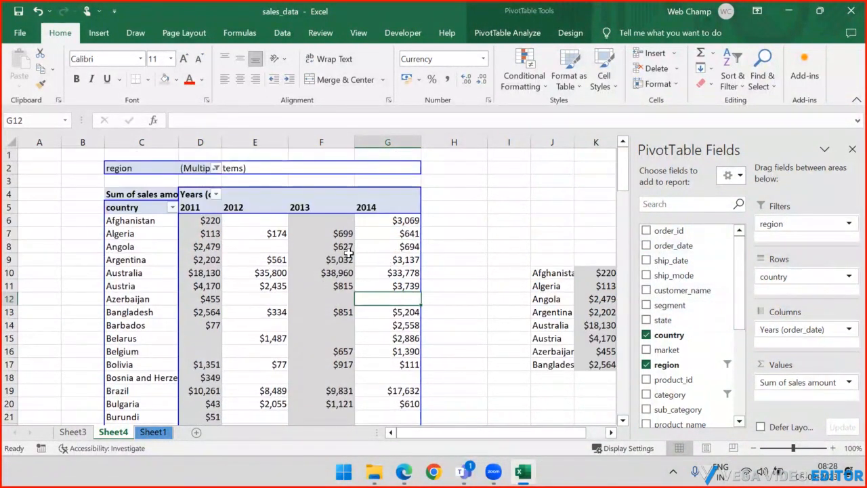
# Step: Look through the pivot table's yearly sales by country down to the last row and return to the first country
pyautogui.scroll(-2, 147, 205)
pyautogui.scroll(1, 147, 206)
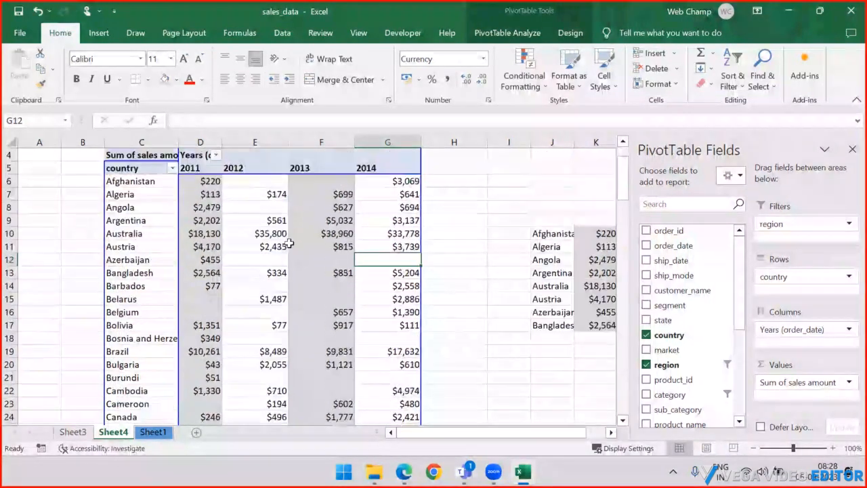
pyautogui.scroll(-3, 147, 205)
pyautogui.scroll(-10, 147, 205)
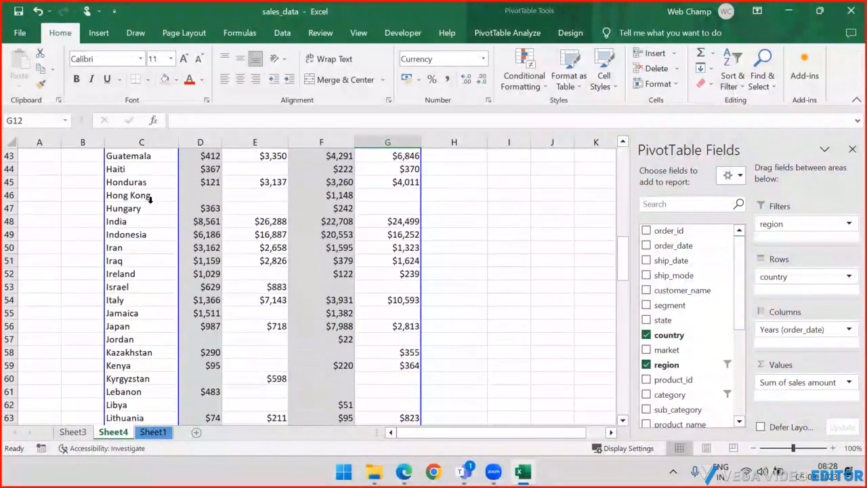
pyautogui.click(150, 199)
pyautogui.hotkey('ctrl', 'Down')
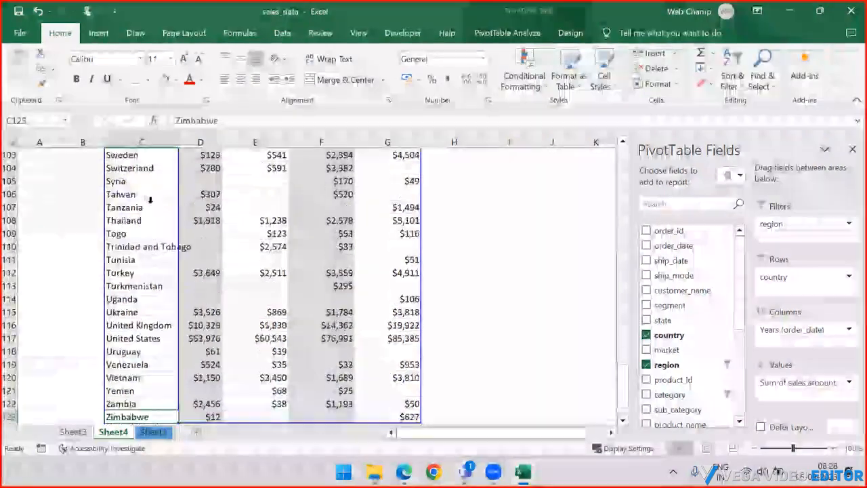
pyautogui.hotkey('ctrl', 'Up')
pyautogui.press('Down')
pyautogui.press('Down')
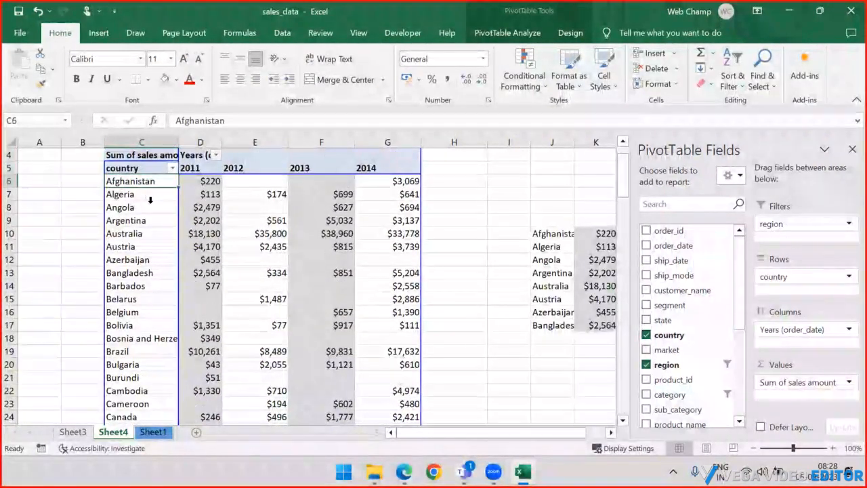
# Step: Examine the pivot table's country labels and its 2011 and 2012 year headings
pyautogui.hotkey('ctrl', 'shift', 'Down')
pyautogui.press('Up')
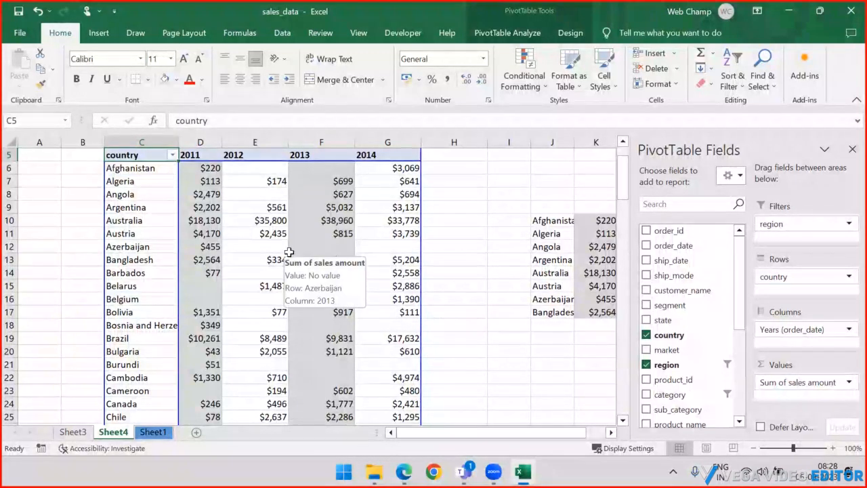
pyautogui.click(149, 170)
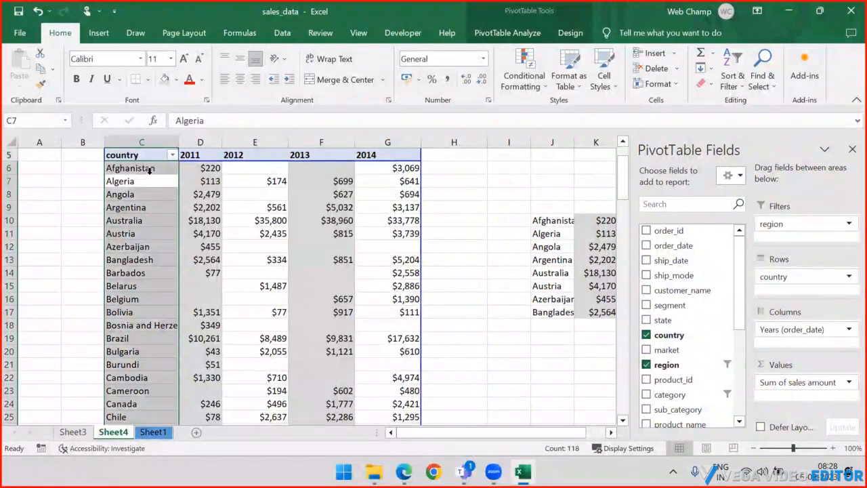
pyautogui.click(136, 194)
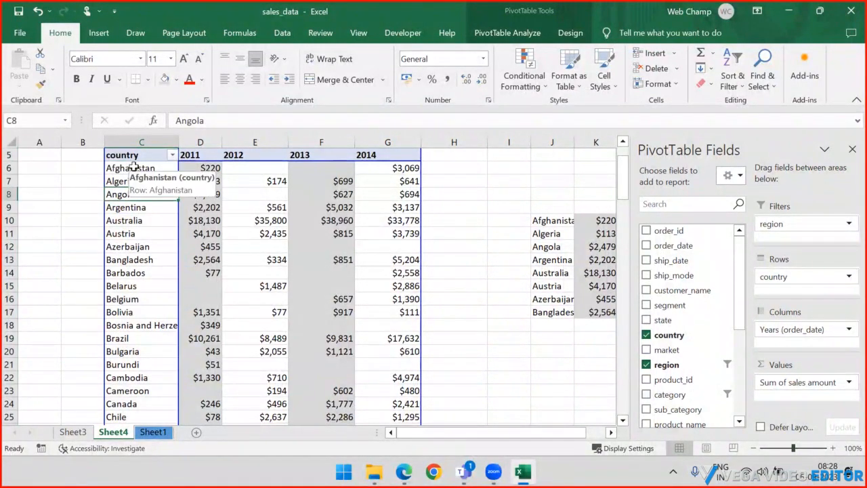
pyautogui.moveTo(201, 149); pyautogui.dragTo(236, 151)
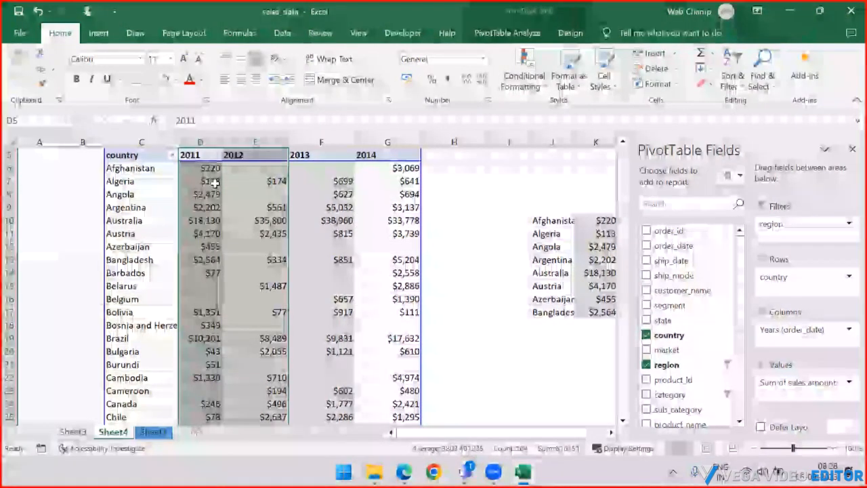
# Step: Delete columns J and K, which hold the copied list of countries and sales beside the pivot table
pyautogui.click(430, 193)
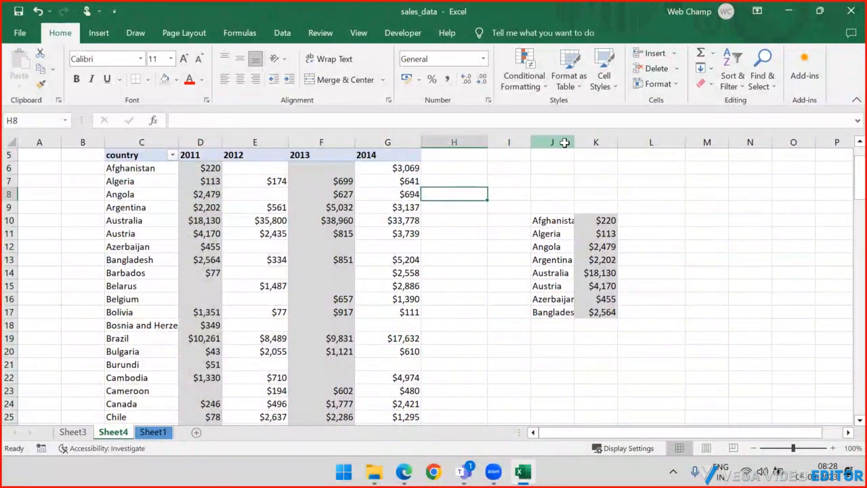
pyautogui.moveTo(565, 142); pyautogui.dragTo(599, 142)
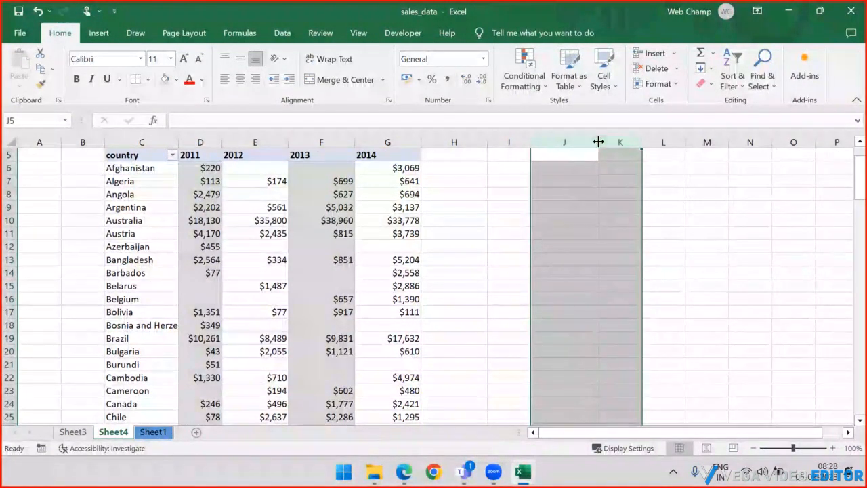
pyautogui.scroll(2, 457, 196)
pyautogui.click(430, 182)
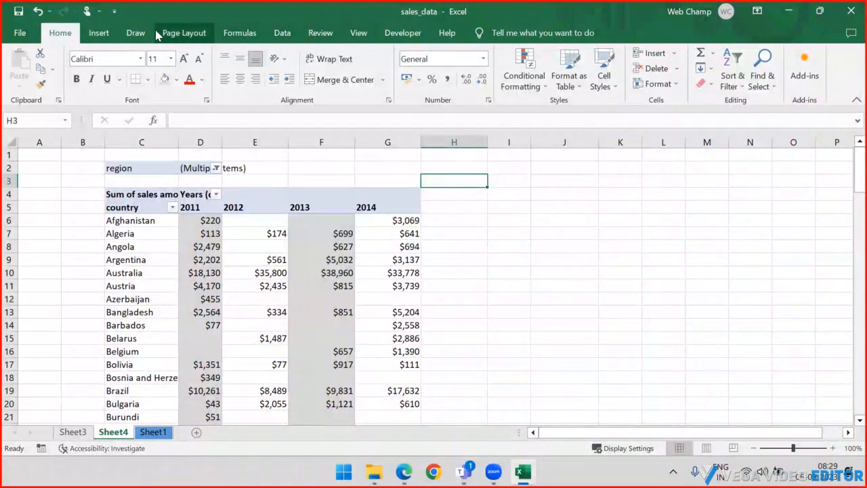
# Step: Check the recommended charts for the pivot table's sales data without inserting a chart
pyautogui.click(400, 33)
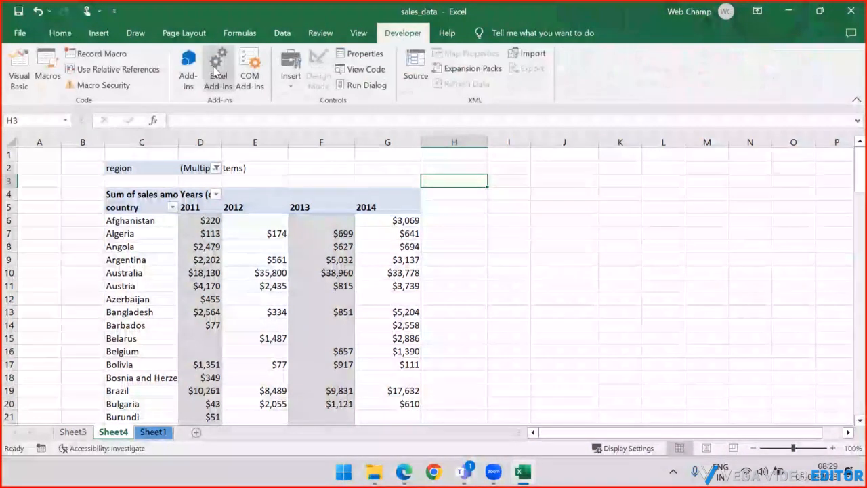
pyautogui.click(94, 34)
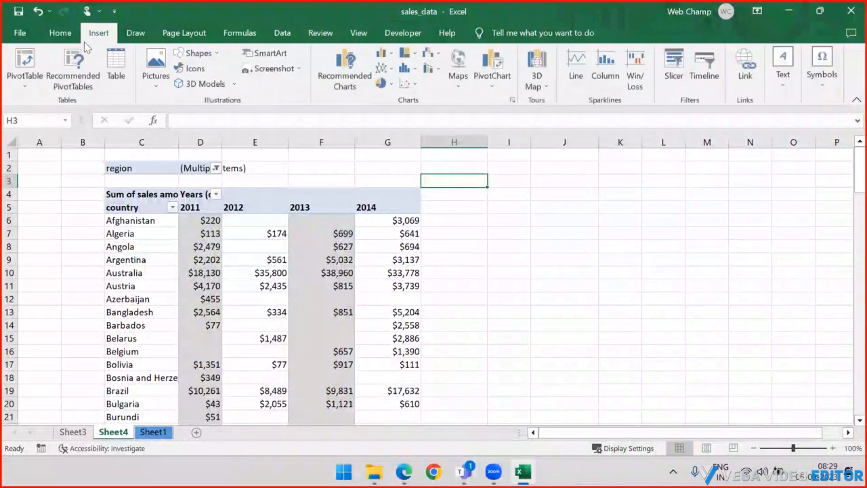
pyautogui.click(345, 71)
pyautogui.click(437, 271)
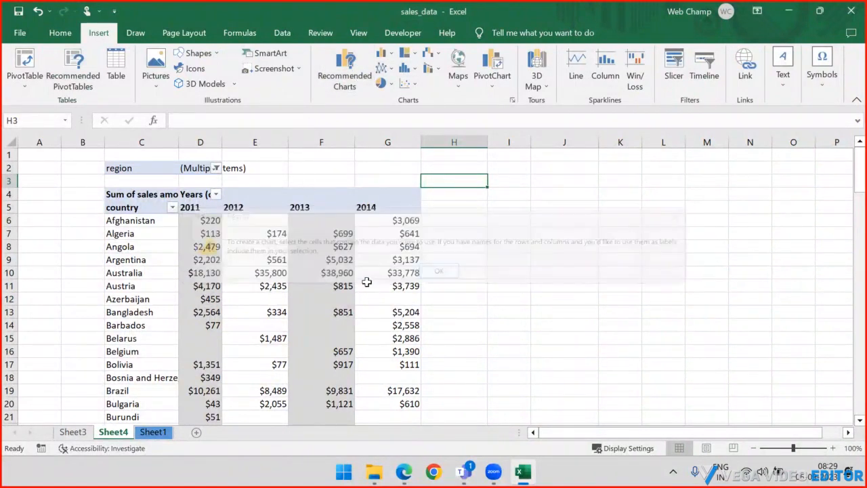
pyautogui.moveTo(380, 272); pyautogui.dragTo(379, 261)
pyautogui.click(345, 83)
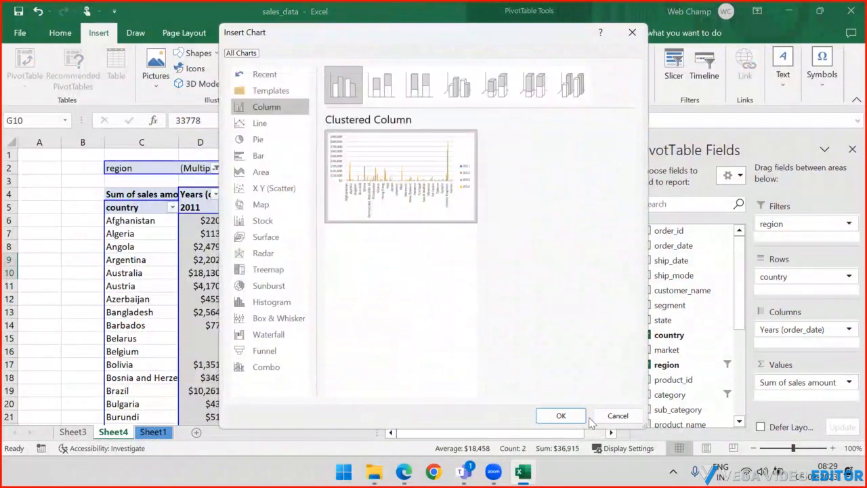
pyautogui.click(607, 417)
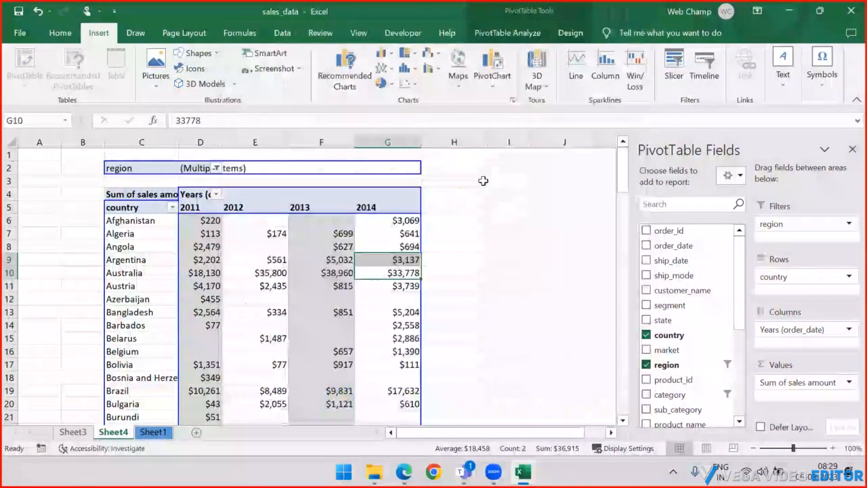